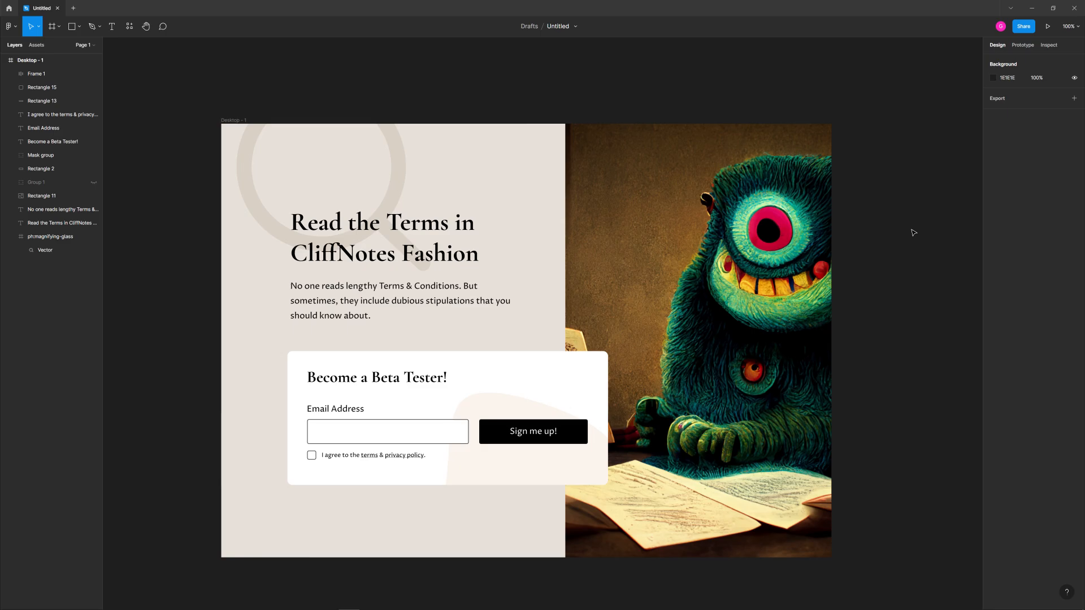
# - Examine the landing page design's heading, description text, monster image and magnifying-glass graphic
pyautogui.click(463, 248)
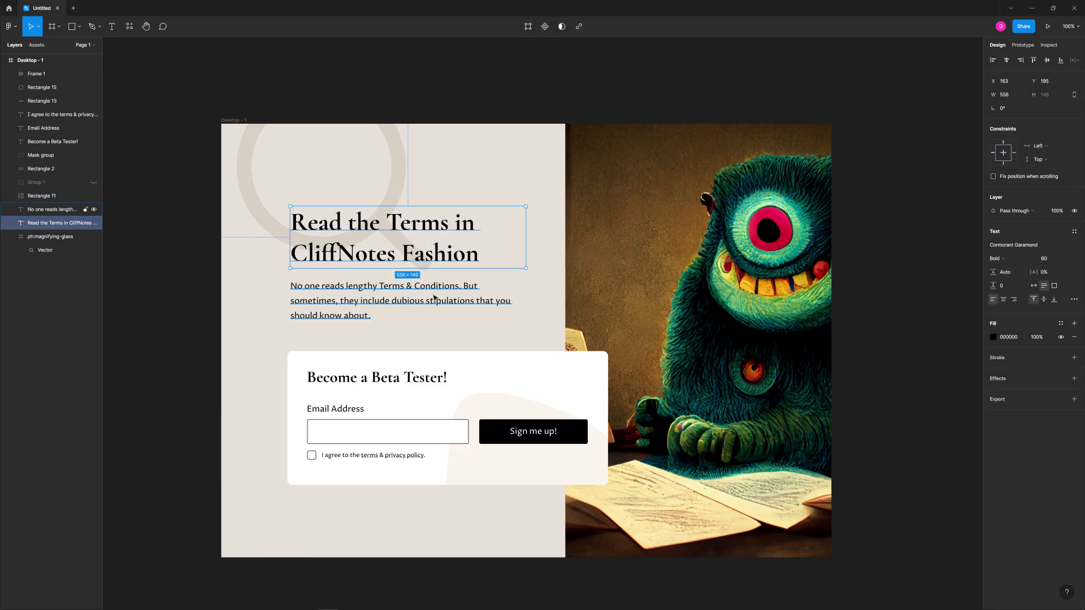
pyautogui.keyDown('shift'); pyautogui.click(437, 304); pyautogui.keyUp('shift')
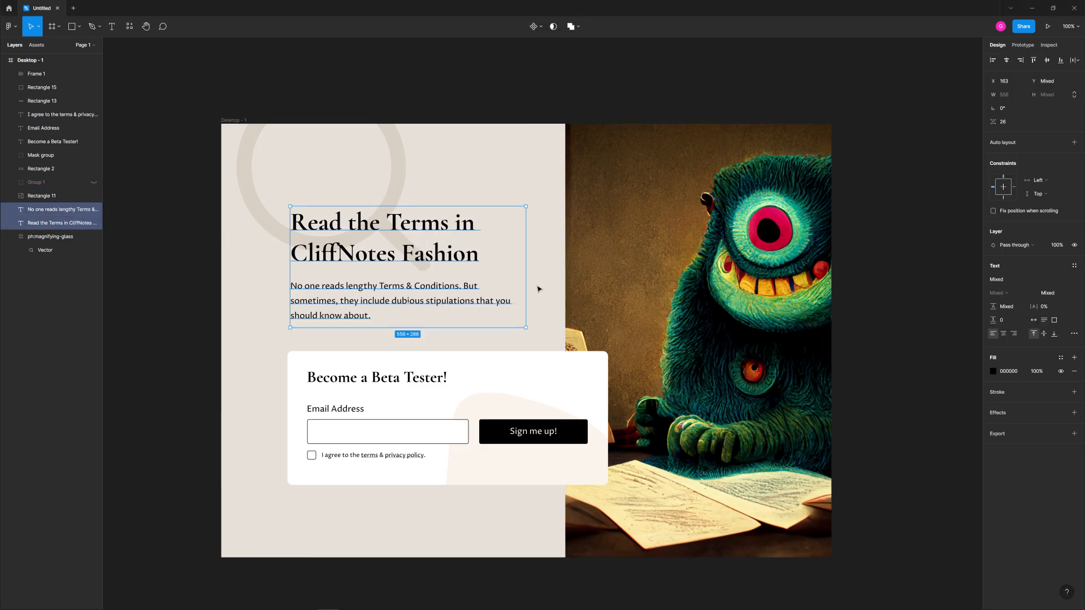
pyautogui.press('Escape')
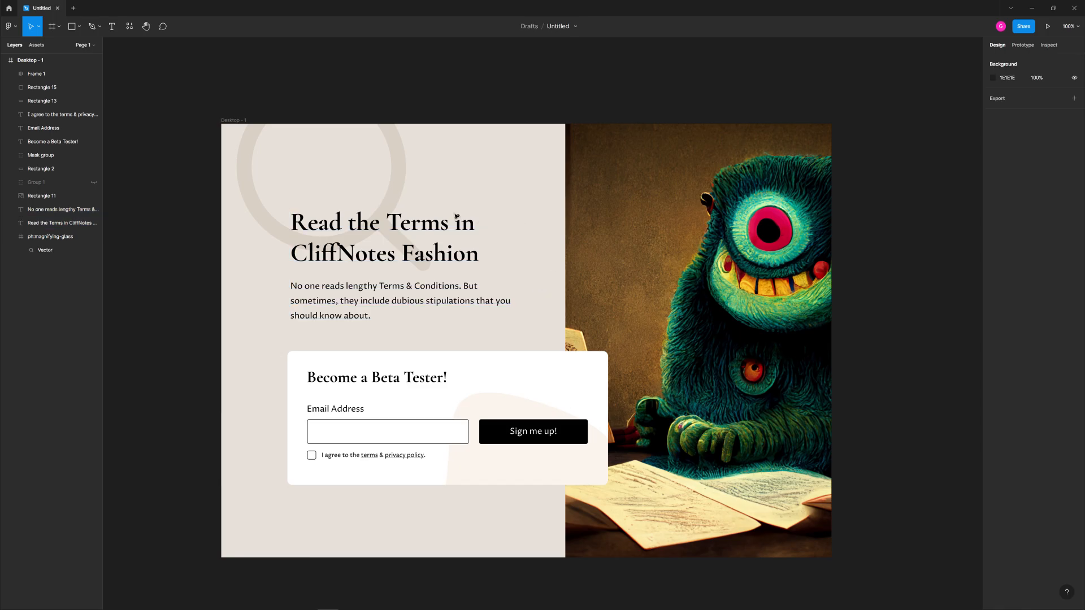
pyautogui.click(423, 237)
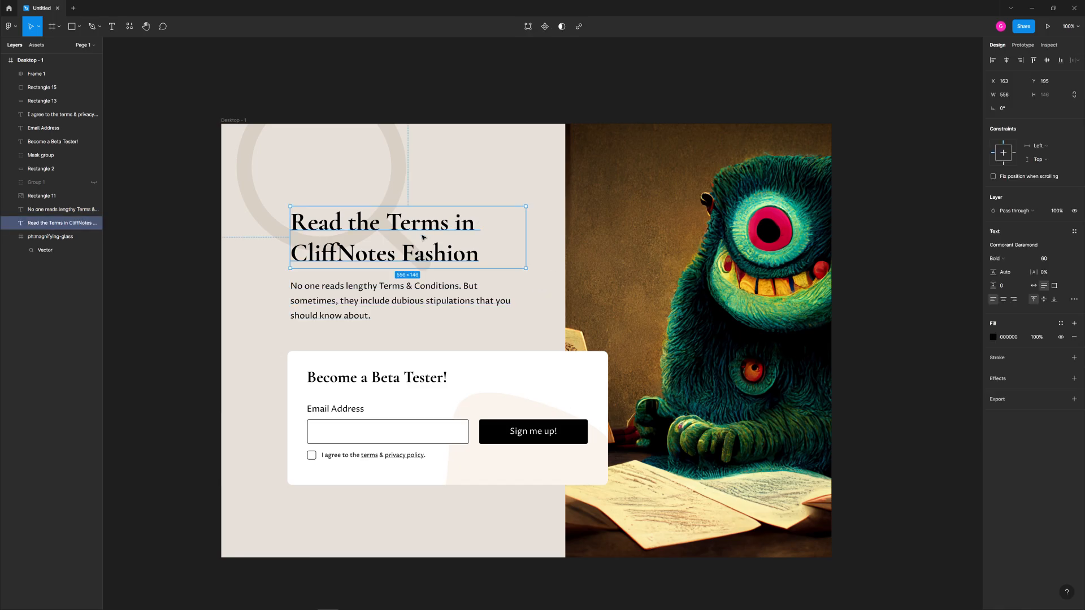
pyautogui.keyDown('shift'); pyautogui.click(430, 297); pyautogui.keyUp('shift')
pyautogui.press('Escape')
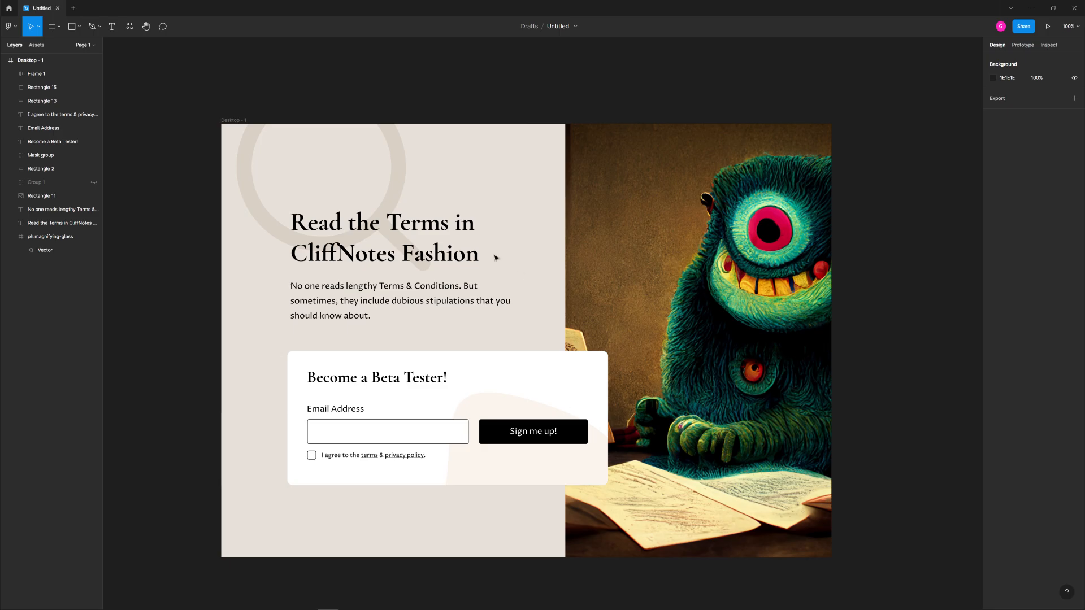
pyautogui.click(449, 243)
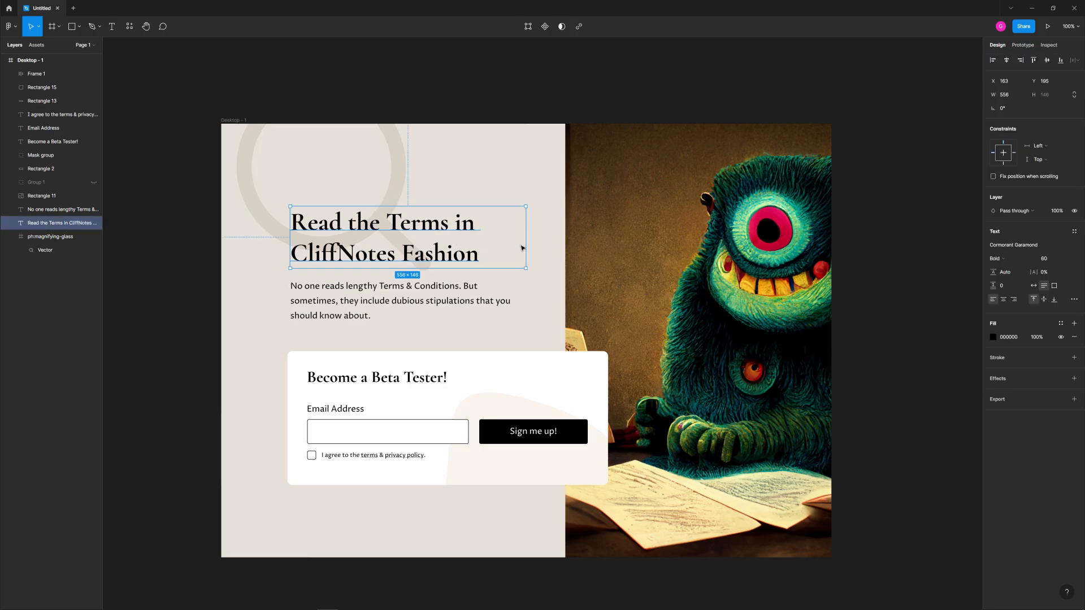
pyautogui.click(539, 252)
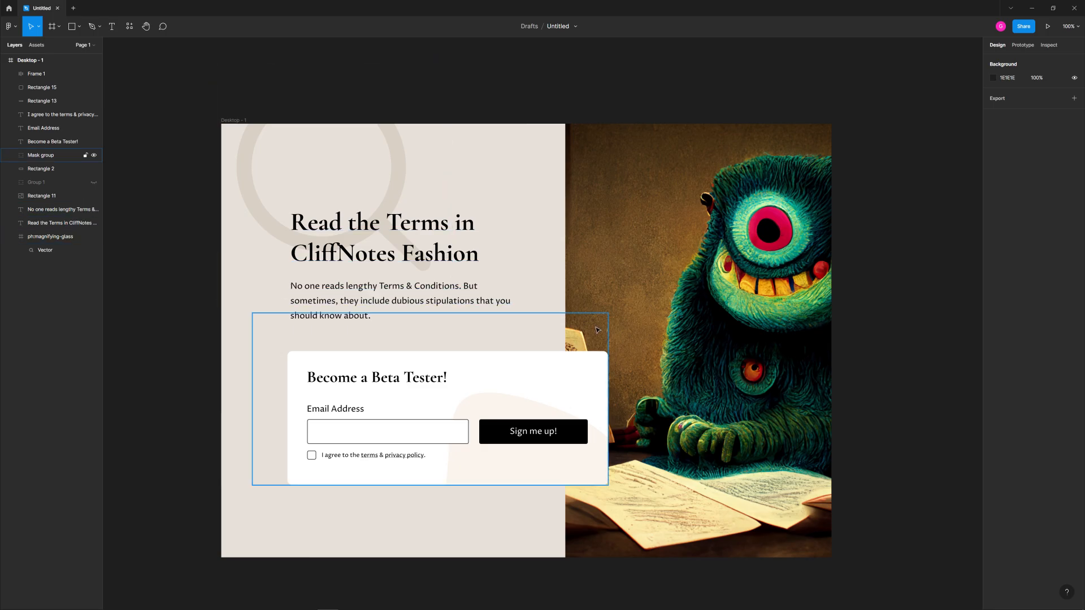
pyautogui.click(673, 279)
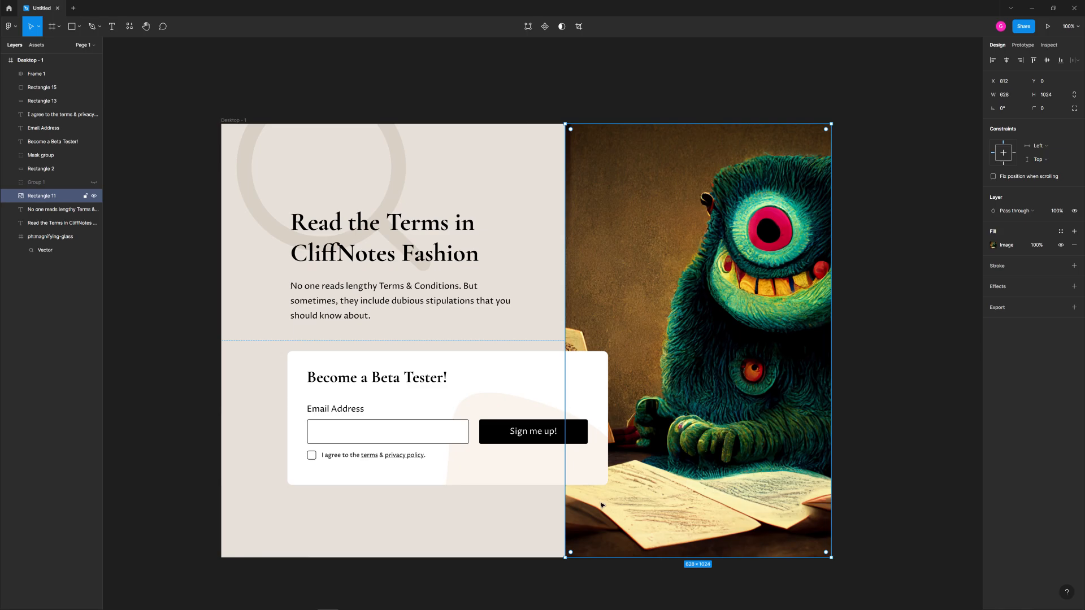
pyautogui.press('Escape')
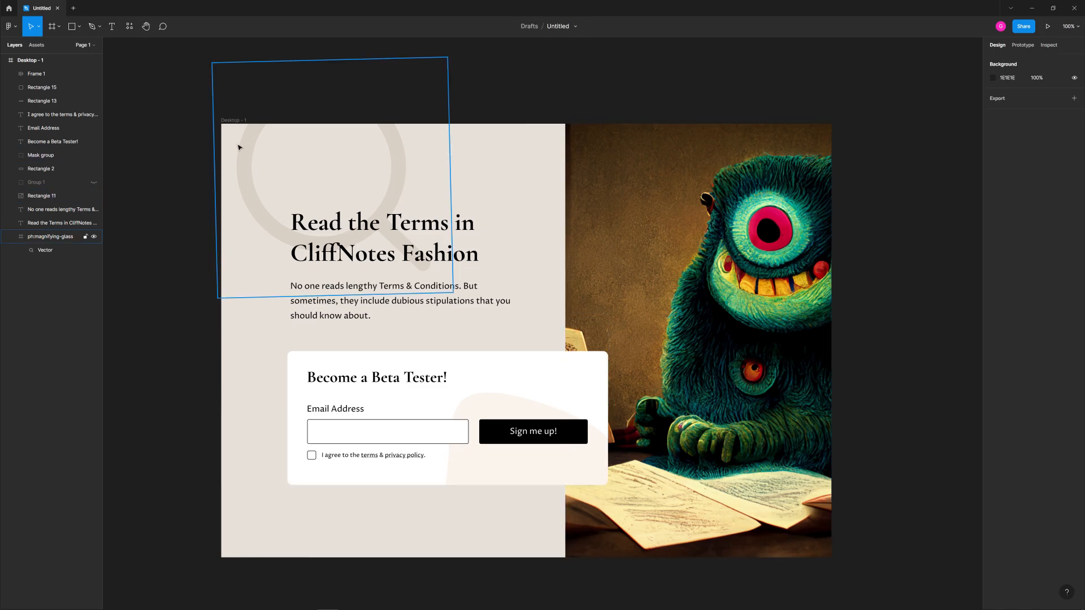
pyautogui.moveTo(186, 131); pyautogui.dragTo(207, 162)
pyautogui.click(202, 170)
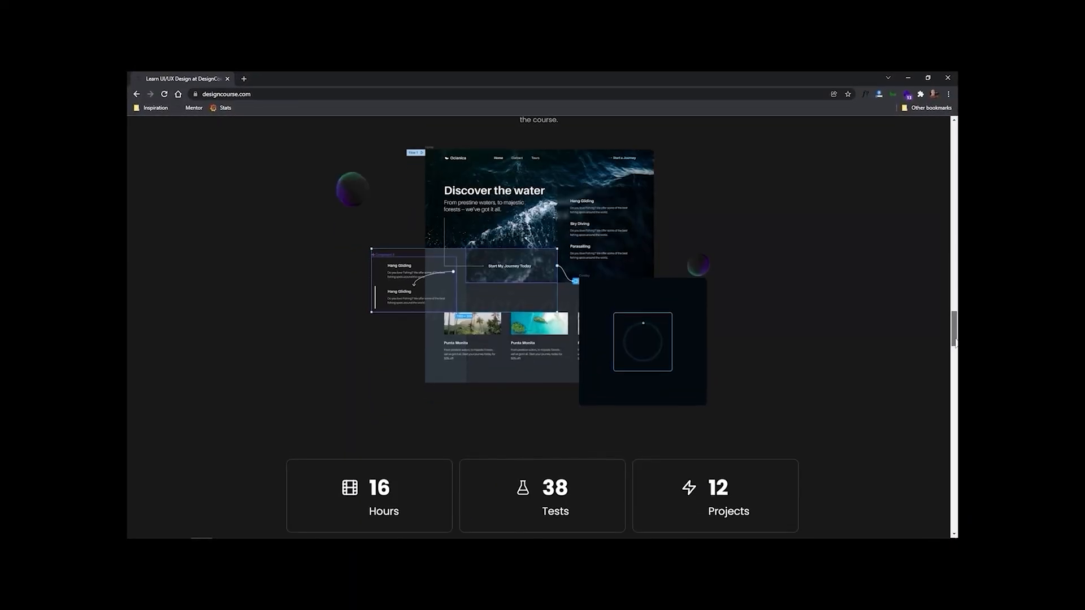
pyautogui.moveTo(955, 339); pyautogui.dragTo(955, 358)
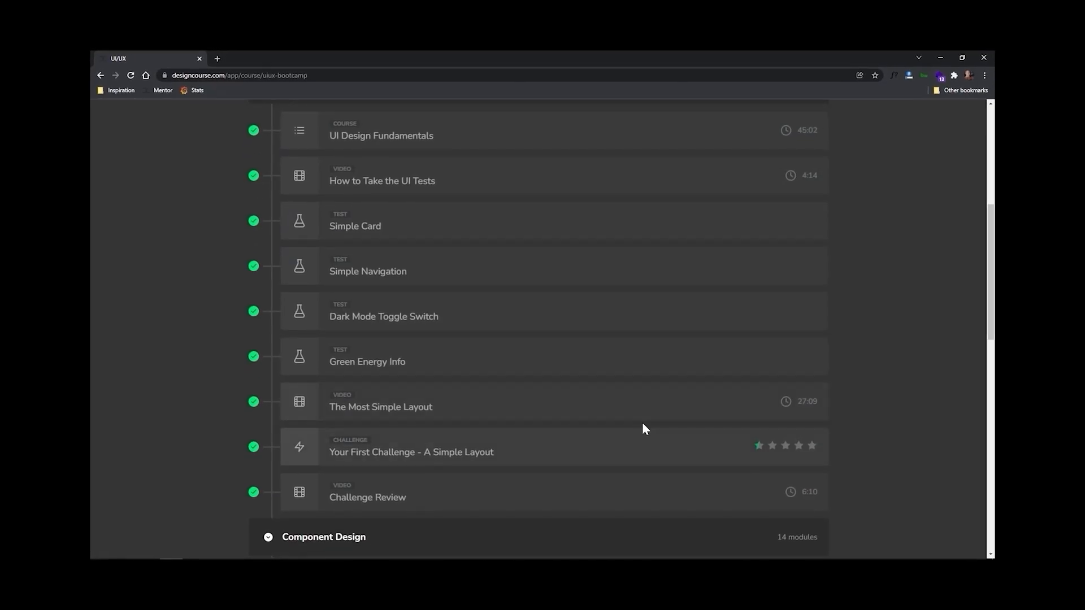
# - Browse the UI/UX bootcamp's course modules around the Component Design section
pyautogui.scroll(-4, 621, 401)
pyautogui.click(530, 301)
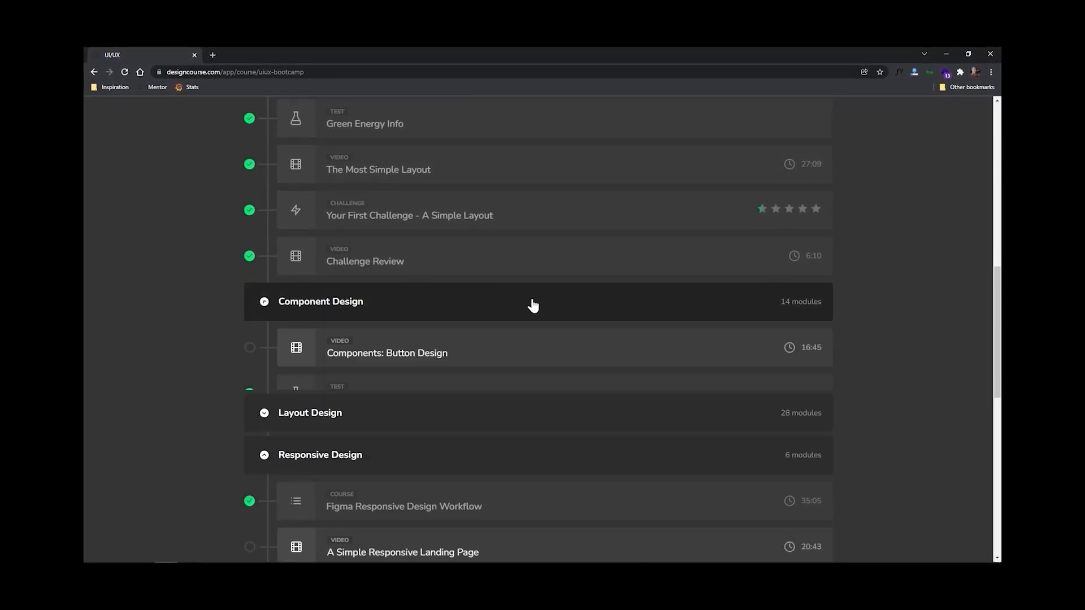
pyautogui.scroll(-7, 567, 341)
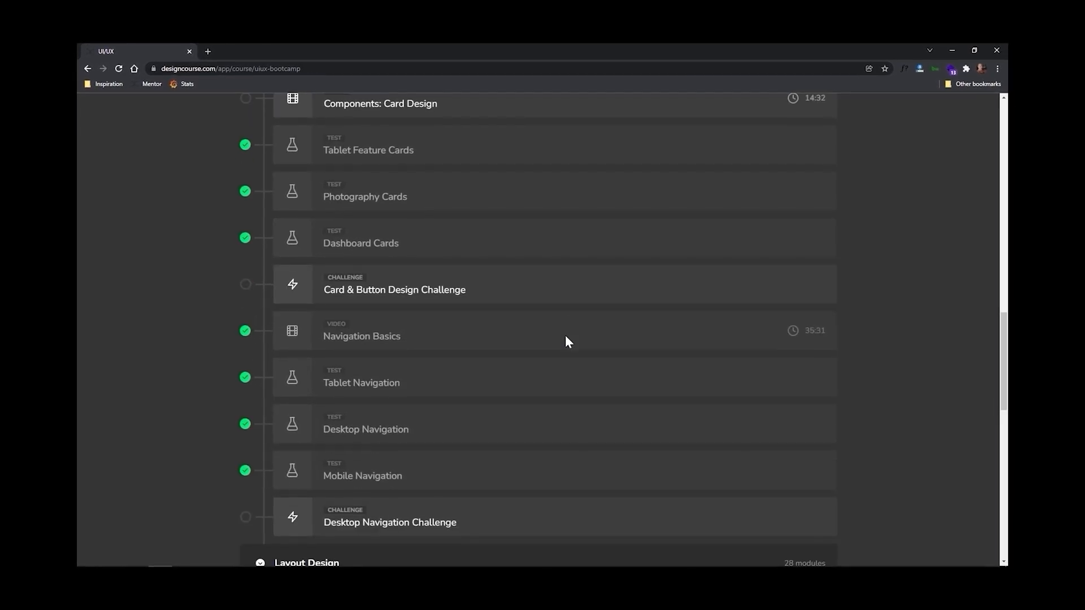
pyautogui.scroll(-5, 566, 341)
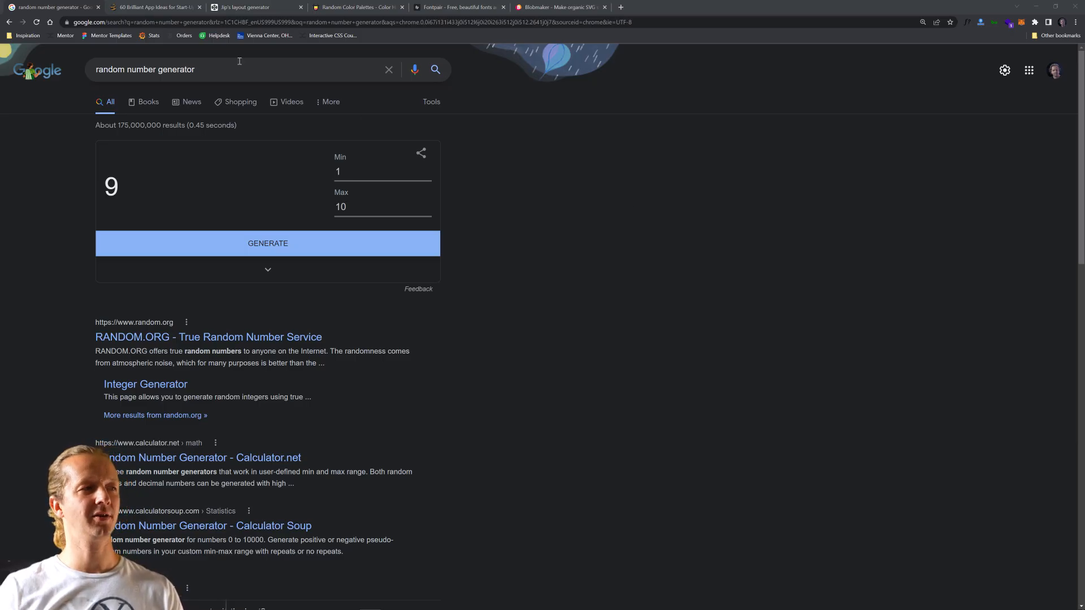
# - Check the app ideas article, then generate a random number with a minimum of 1 and a maximum of 61
pyautogui.click(146, 10)
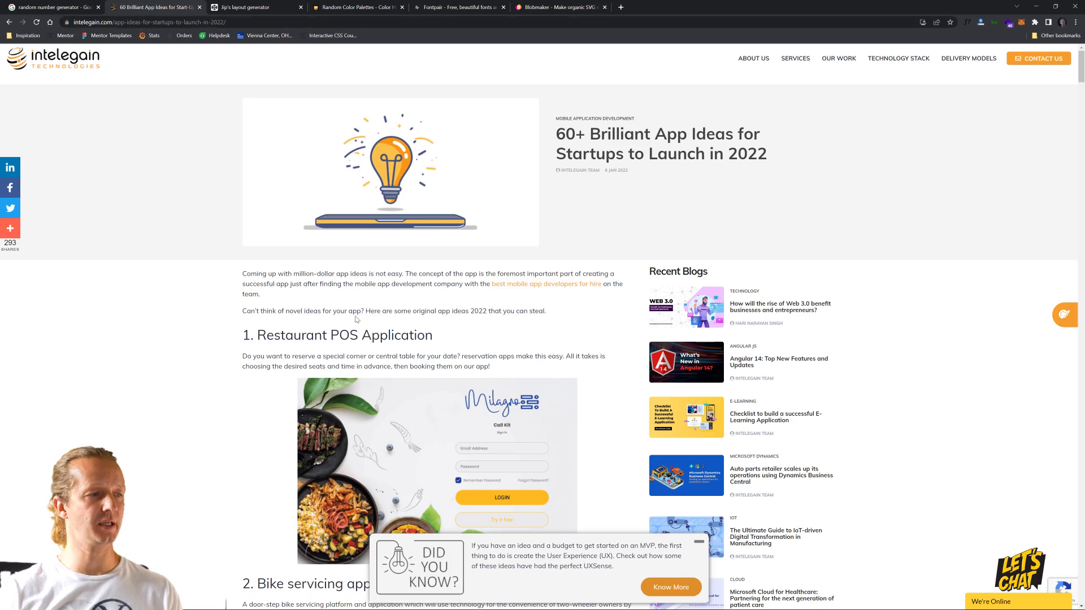
pyautogui.click(51, 9)
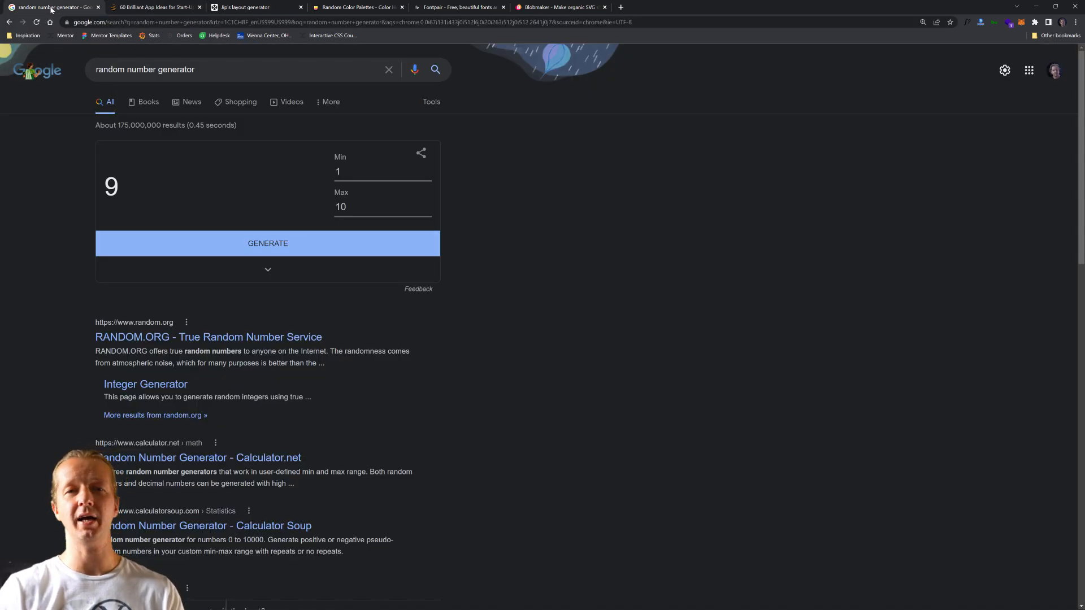
pyautogui.doubleClick(350, 166)
pyautogui.press('Tab')
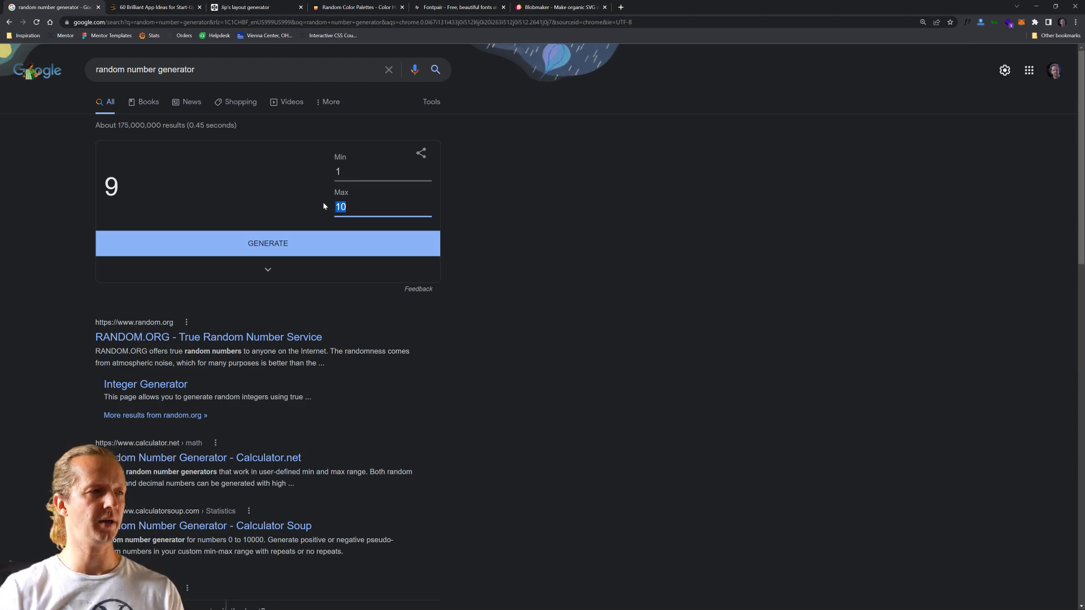
pyautogui.write('61')
pyautogui.click(264, 244)
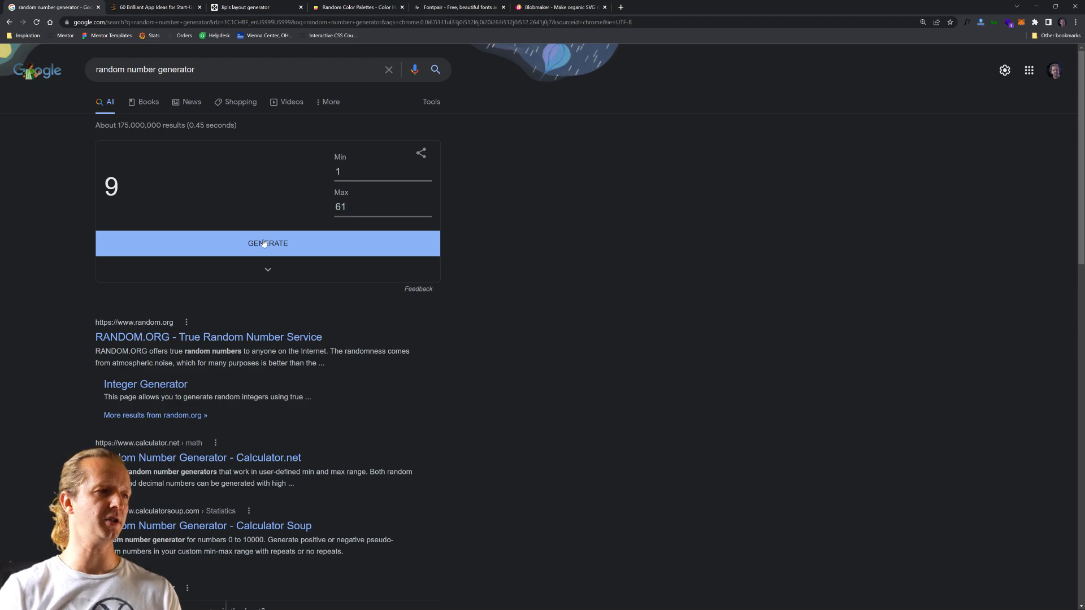
# - Find idea 56 in the app ideas article and read its description
pyautogui.click(158, 6)
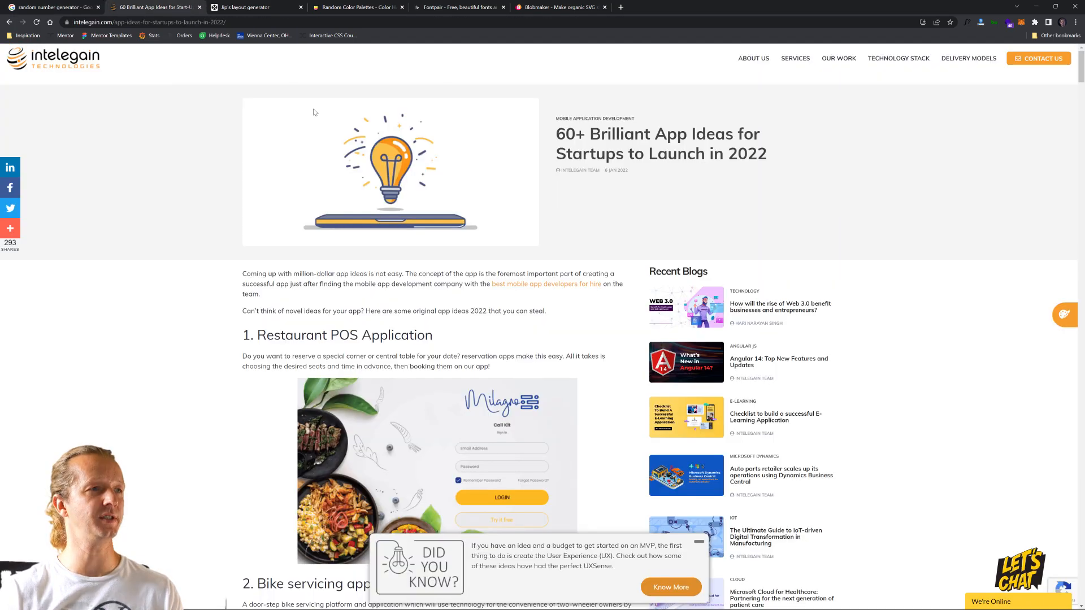
pyautogui.hotkey('ctrl', 'f')
pyautogui.write('56')
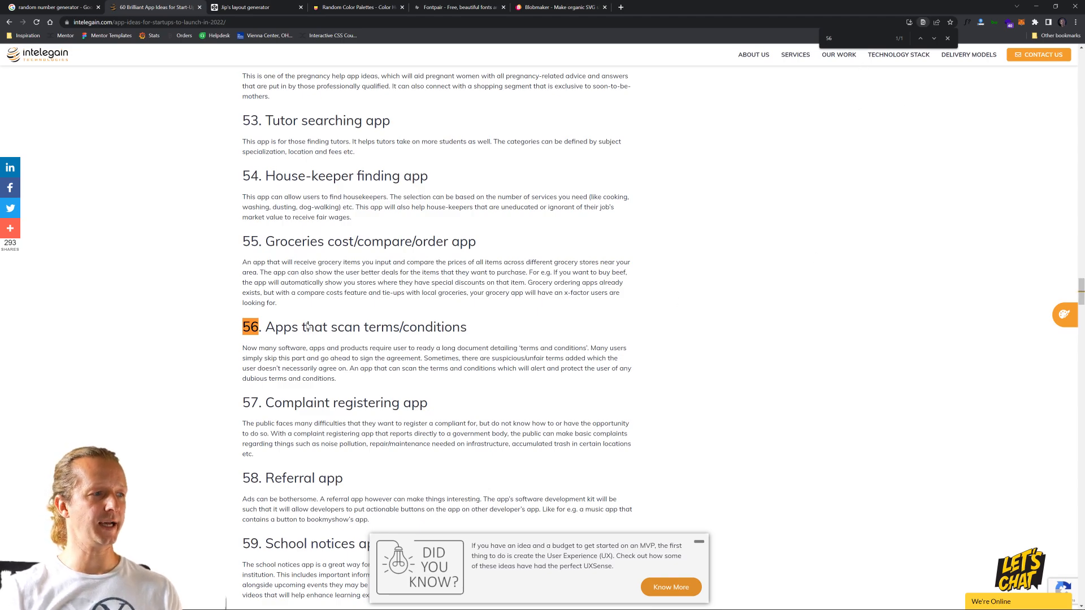
pyautogui.scroll(-2, 310, 326)
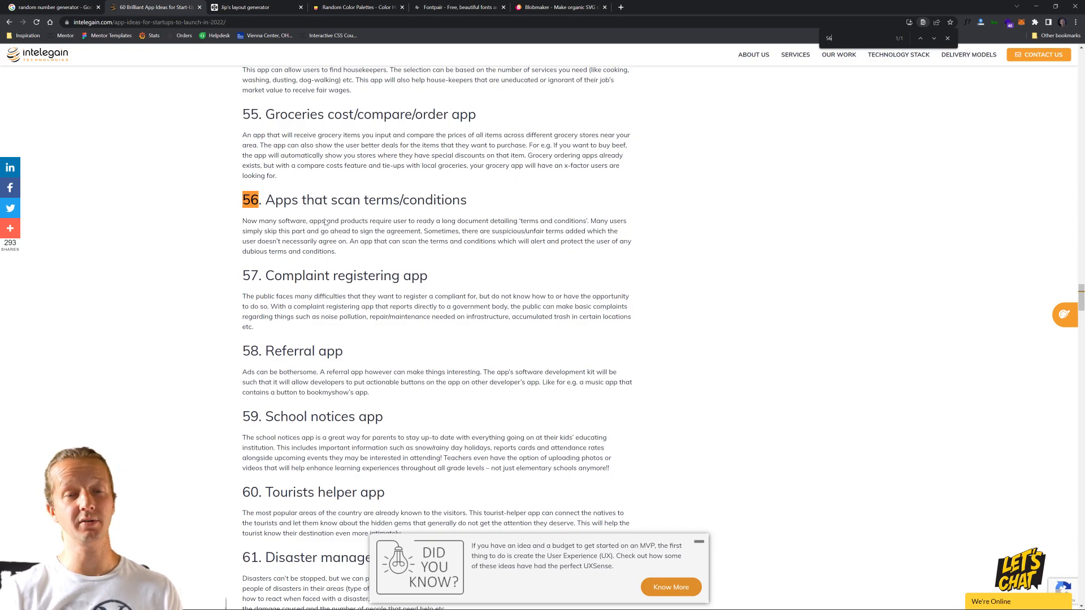
pyautogui.hotkey('ctrl', 'shift', 'Tab')
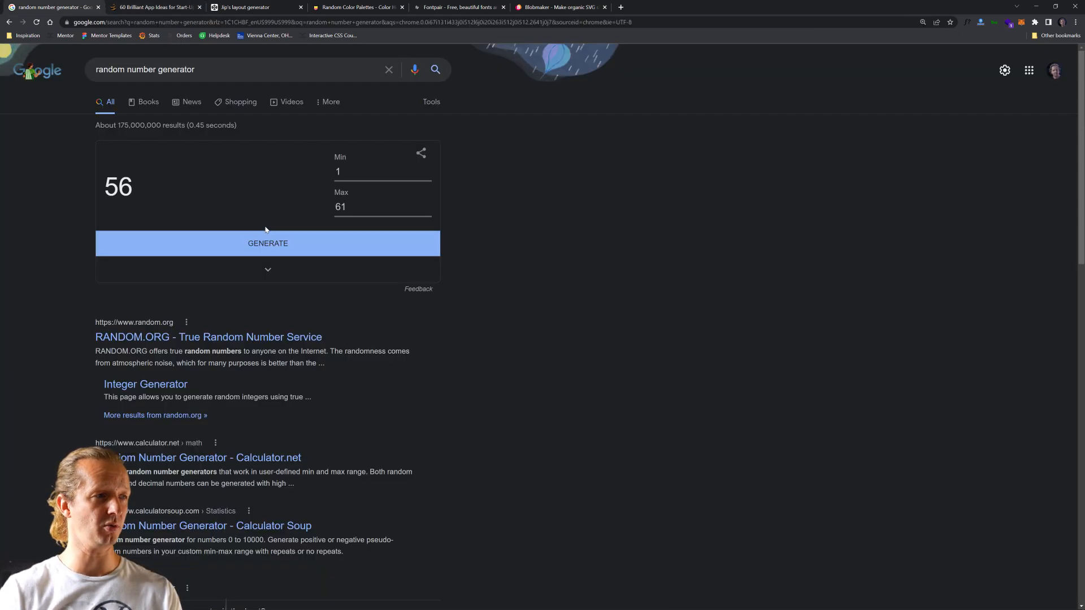
pyautogui.click(271, 6)
pyautogui.click(160, 8)
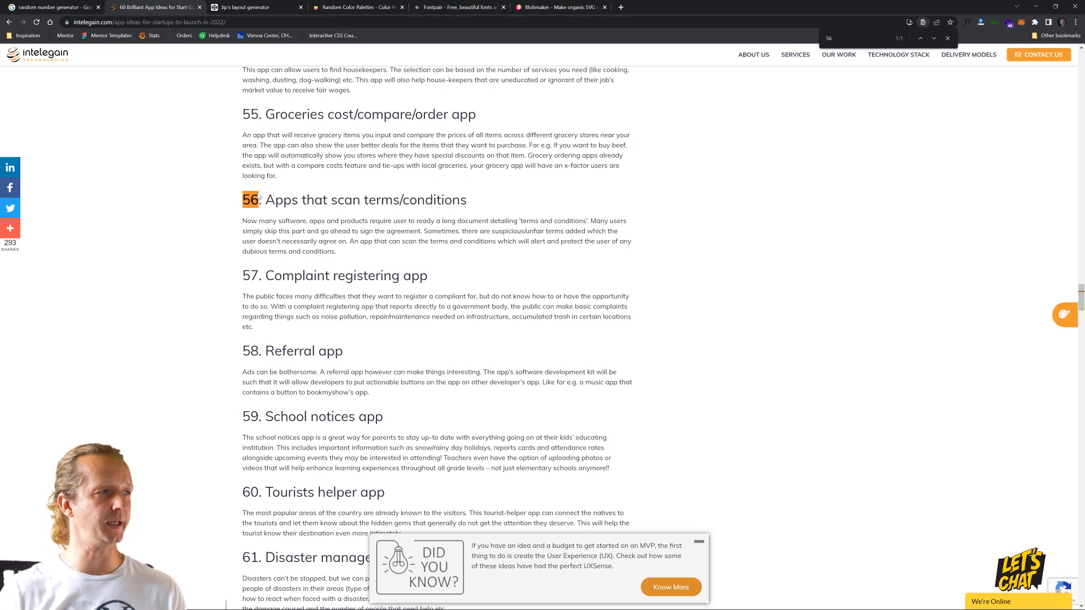
# - Open Jip's layout generator on CodePen and look through its three-column card layout
pyautogui.moveTo(244, 10)
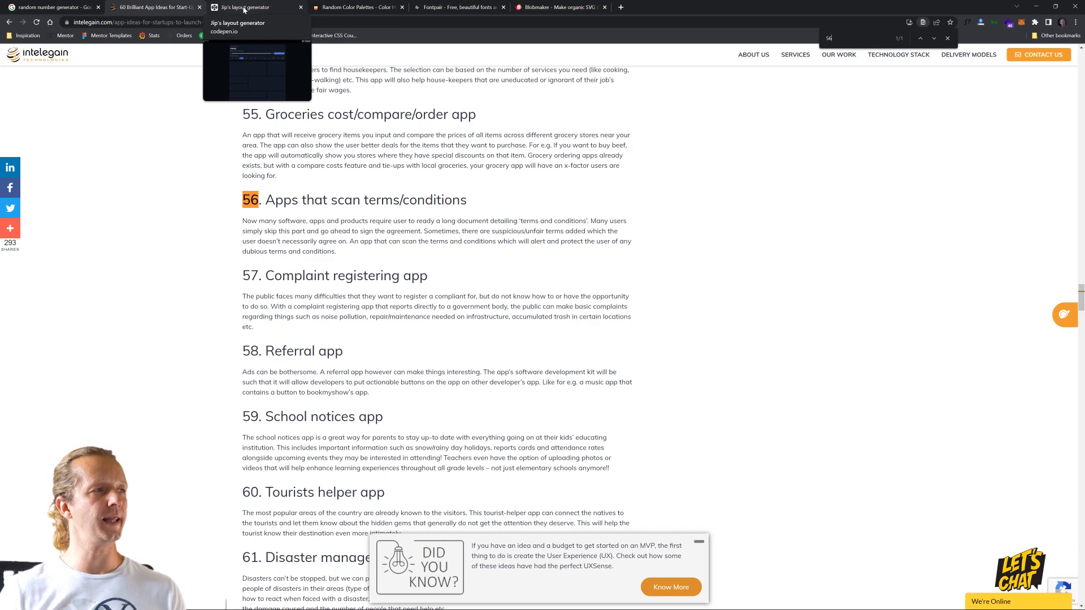
pyautogui.click(244, 10)
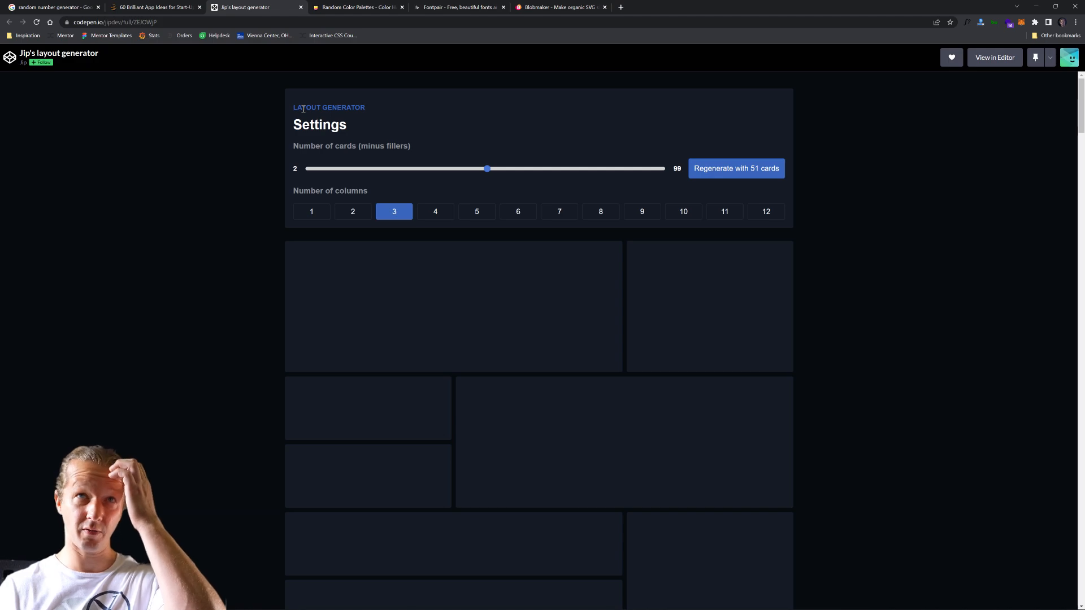
pyautogui.click(166, 22)
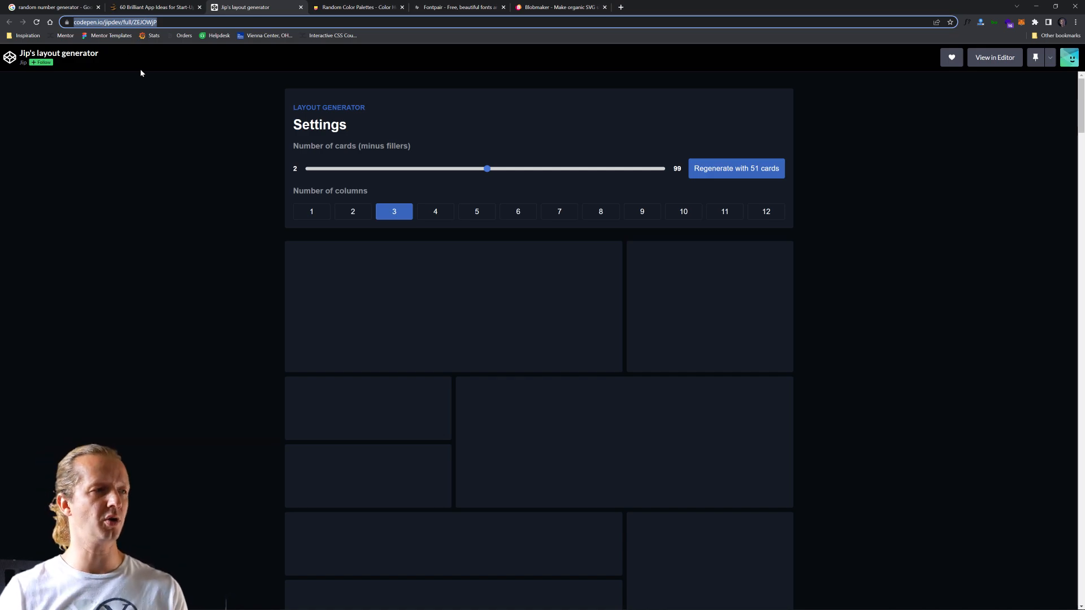
pyautogui.scroll(-15, 930, 273)
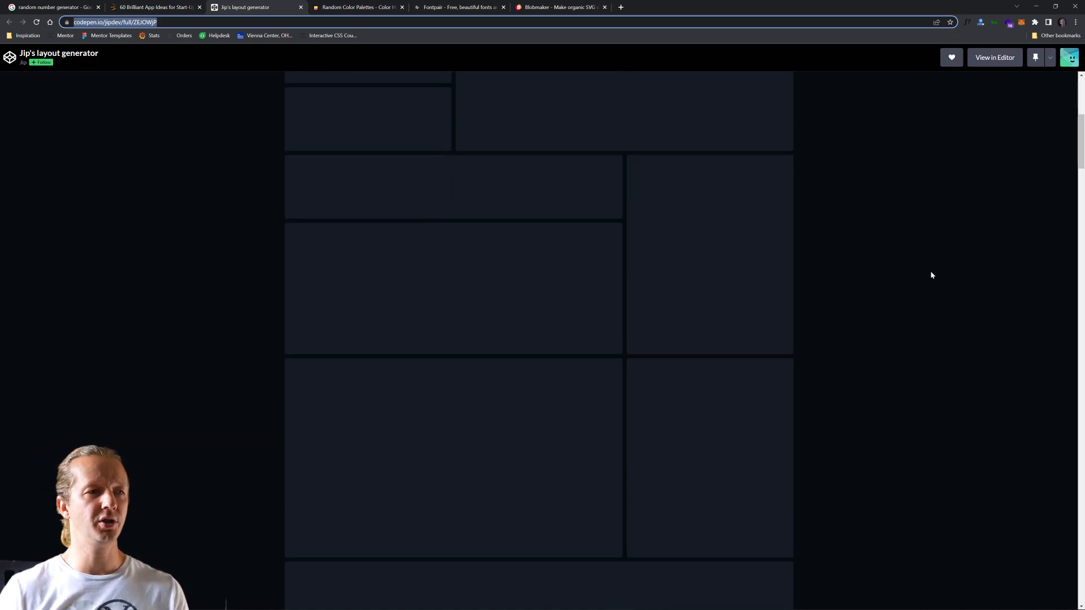
pyautogui.click(1081, 202)
pyautogui.moveTo(1083, 201); pyautogui.dragTo(1058, 113)
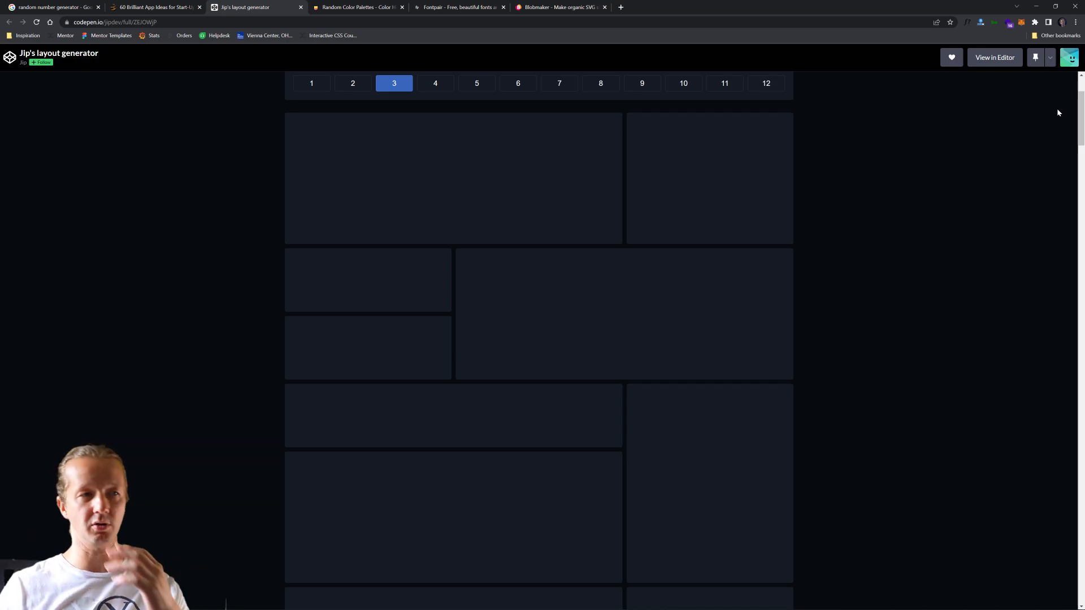
pyautogui.scroll(2, 937, 250)
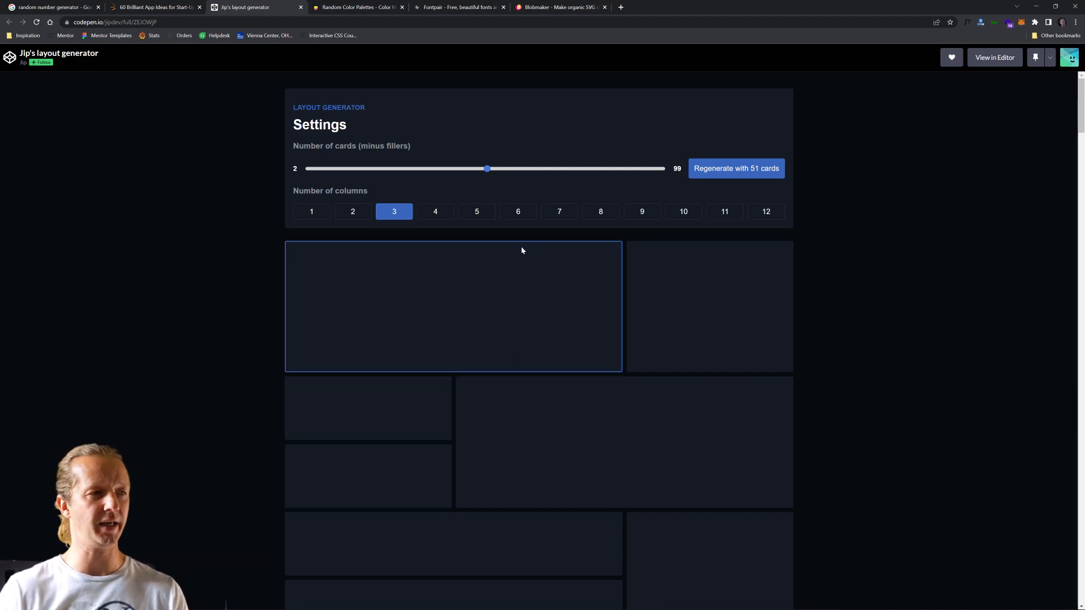
# - Set the layout generator to 8 columns and 89 cards, and look through the generated layout
pyautogui.click(599, 214)
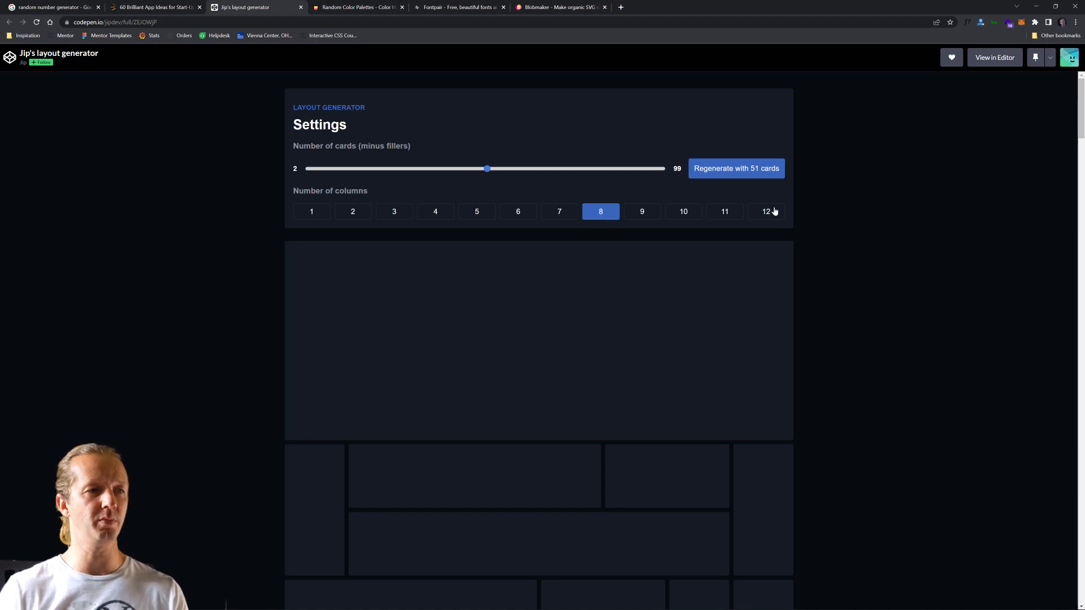
pyautogui.moveTo(487, 169); pyautogui.dragTo(626, 175)
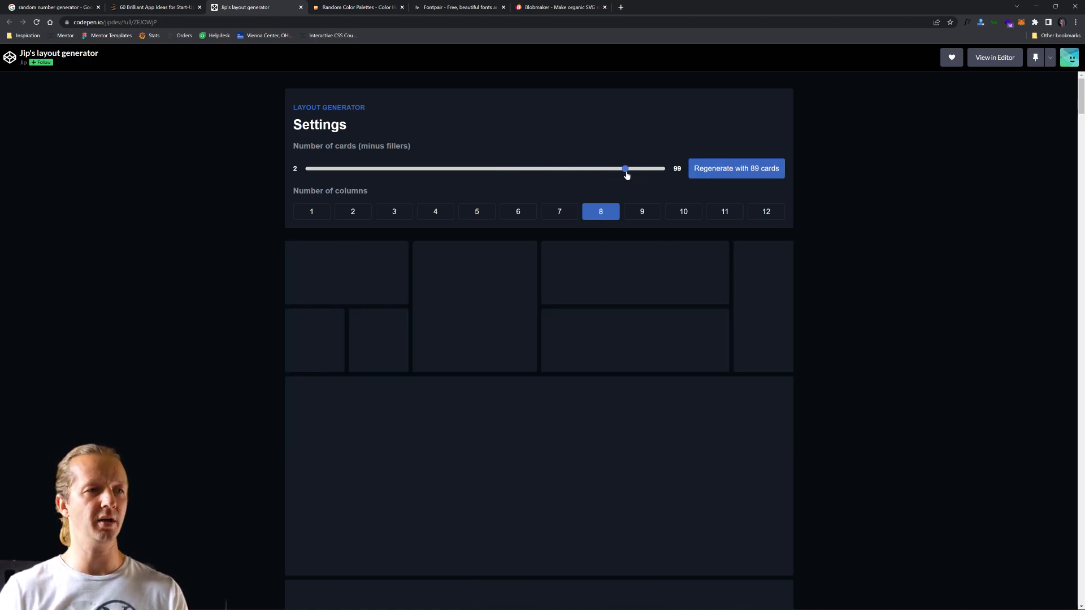
pyautogui.scroll(-10, 877, 309)
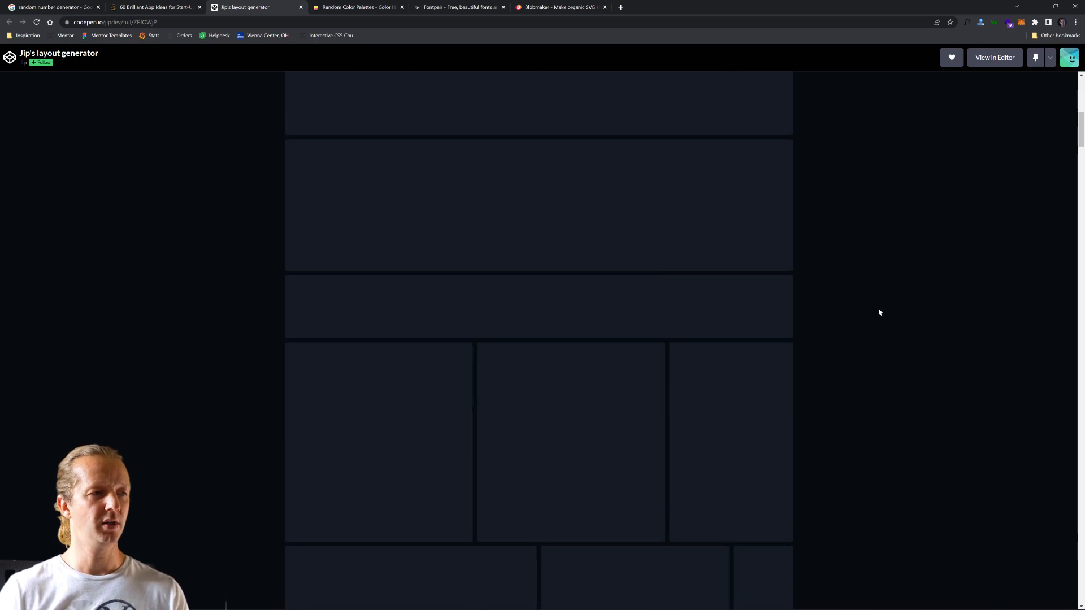
pyautogui.scroll(-2, 880, 311)
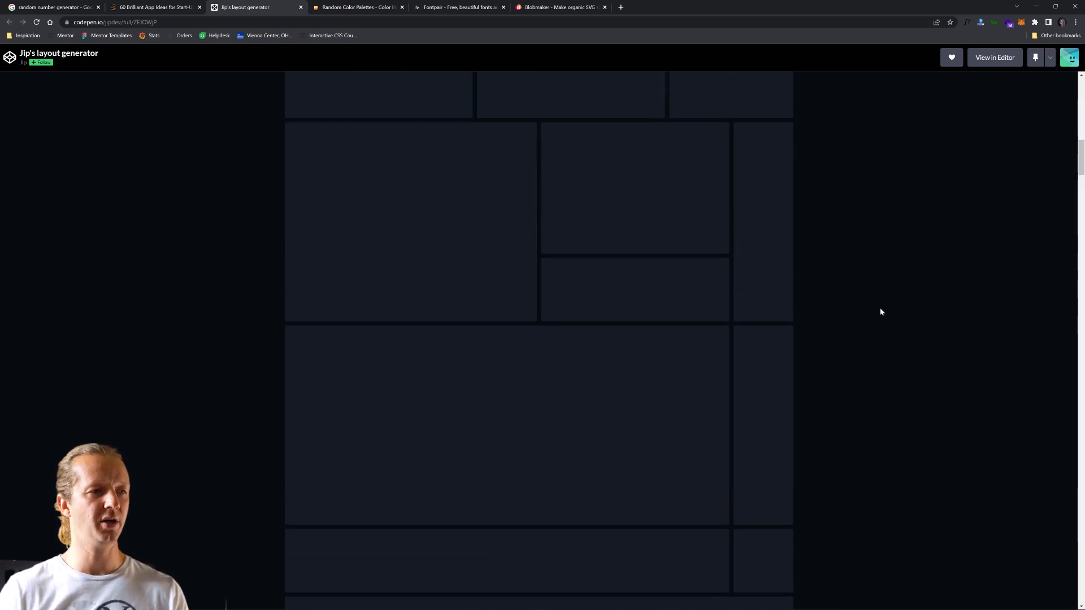
pyautogui.scroll(-4, 880, 313)
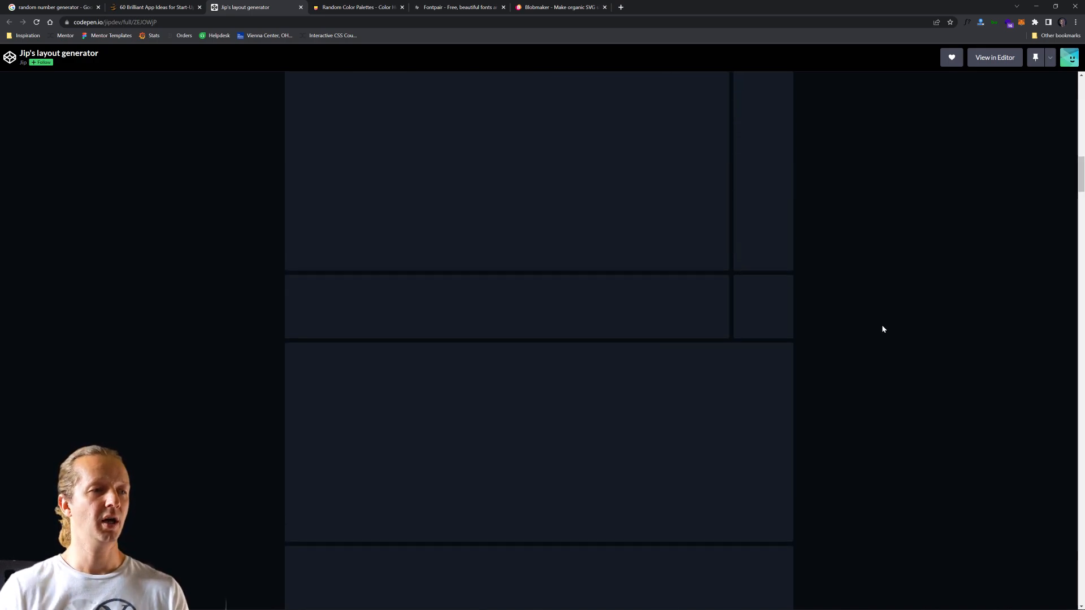
pyautogui.scroll(-4, 882, 325)
pyautogui.scroll(-6, 885, 323)
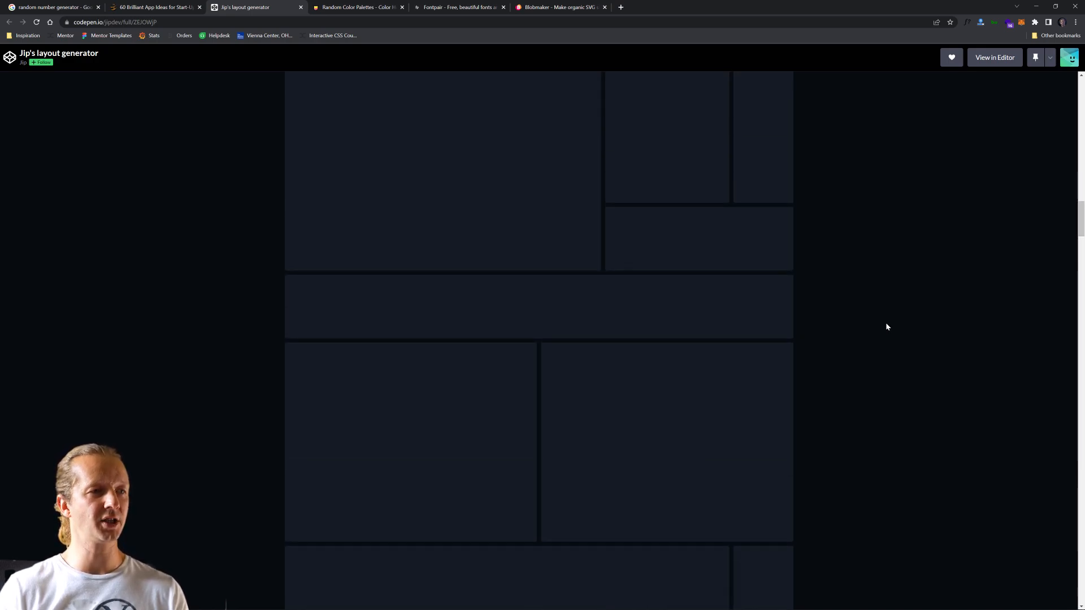
pyautogui.scroll(-10, 890, 330)
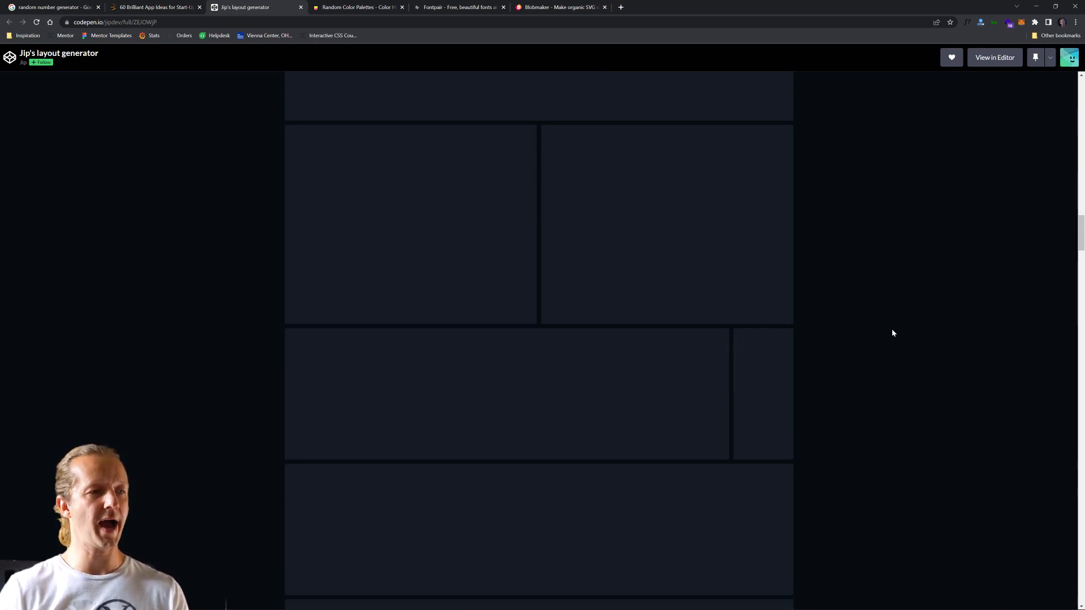
# - Look through the rest of the generated eight-column layout for a card arrangement suited to a landing page
pyautogui.scroll(-8, 892, 332)
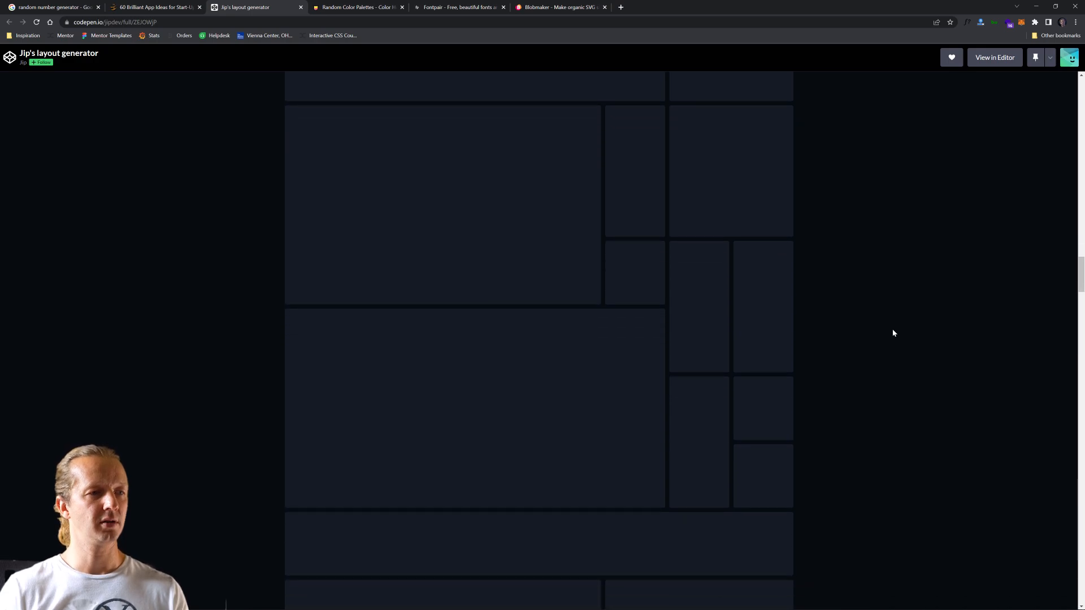
pyautogui.scroll(-6, 893, 333)
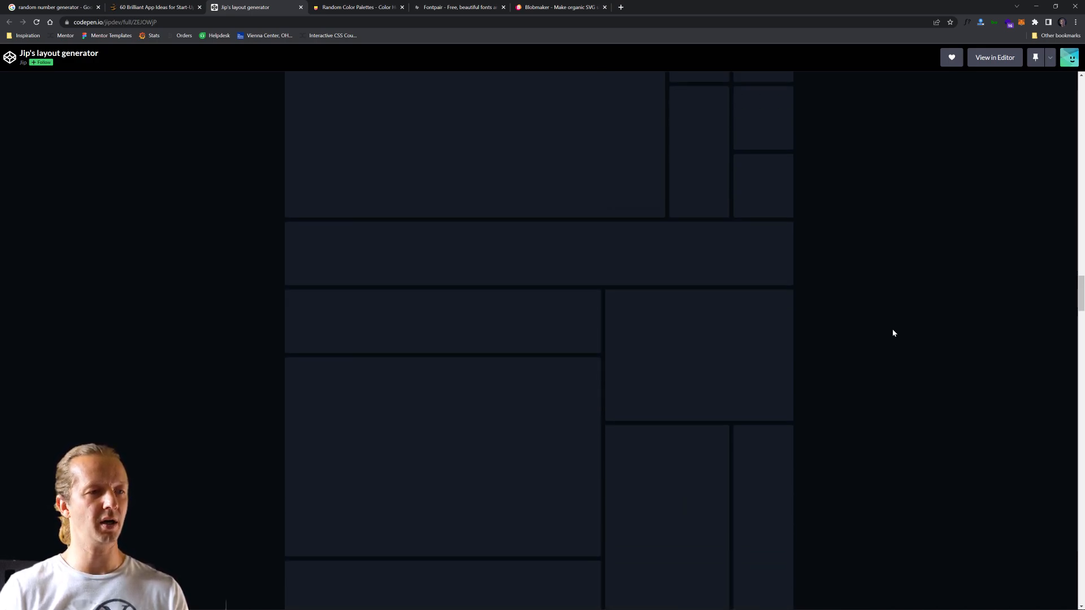
pyautogui.scroll(-6, 893, 333)
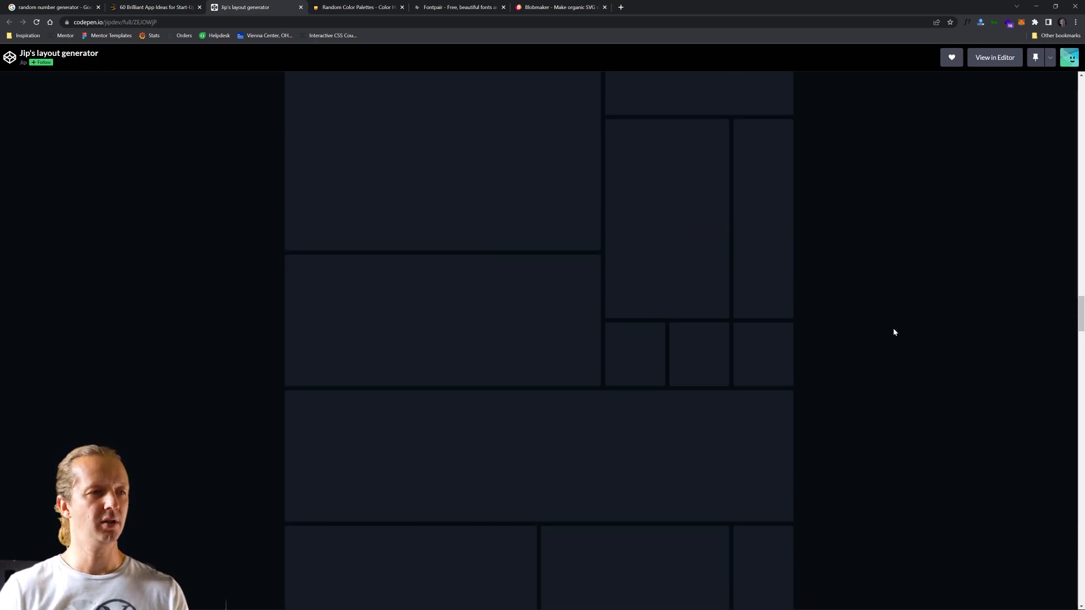
pyautogui.scroll(-6, 895, 330)
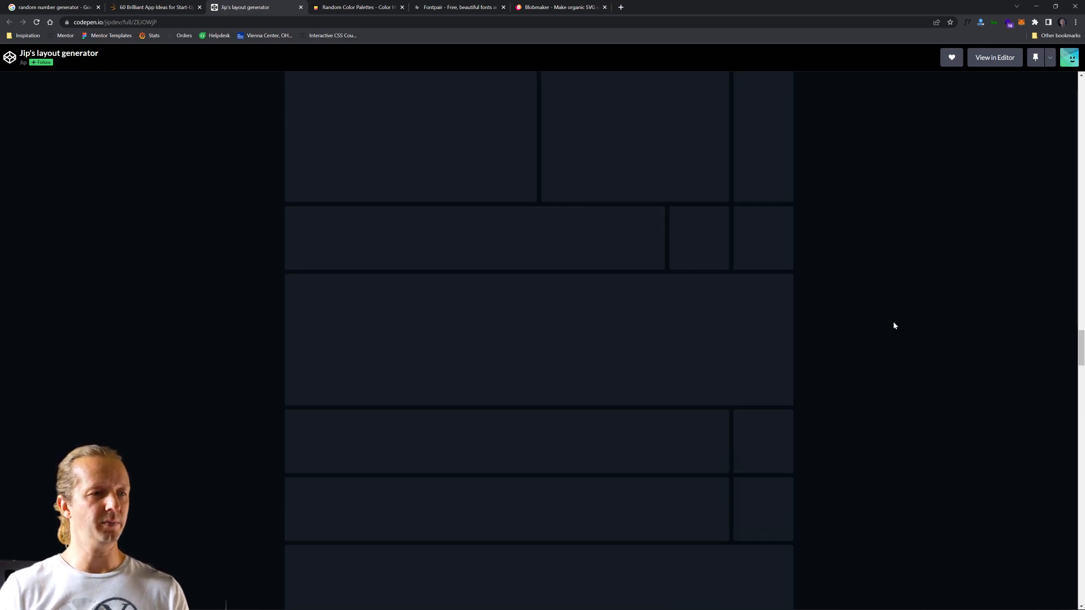
pyautogui.scroll(-5, 894, 323)
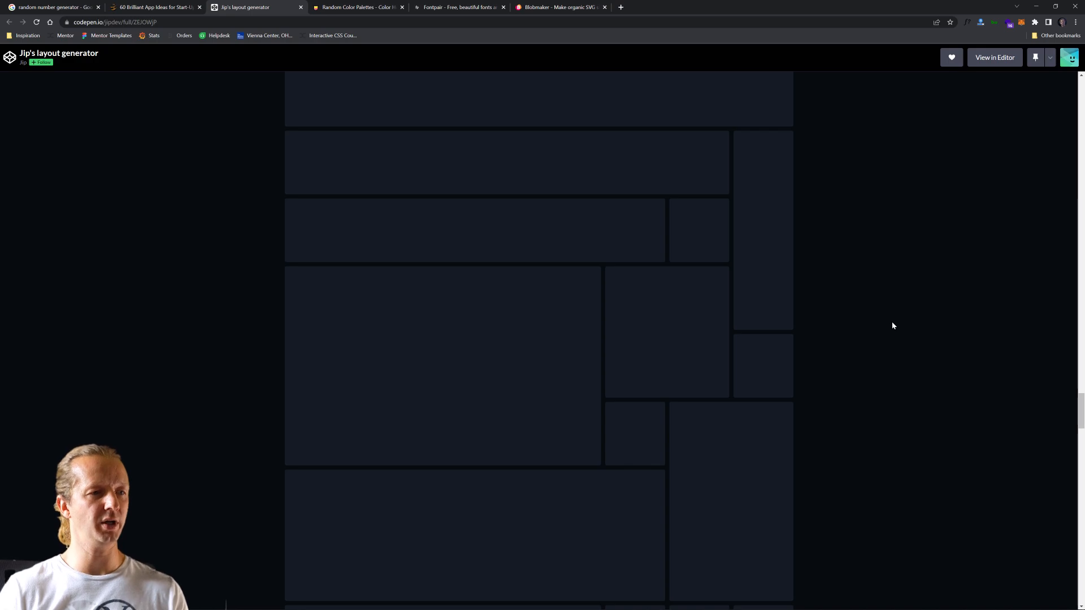
pyautogui.scroll(-5, 892, 326)
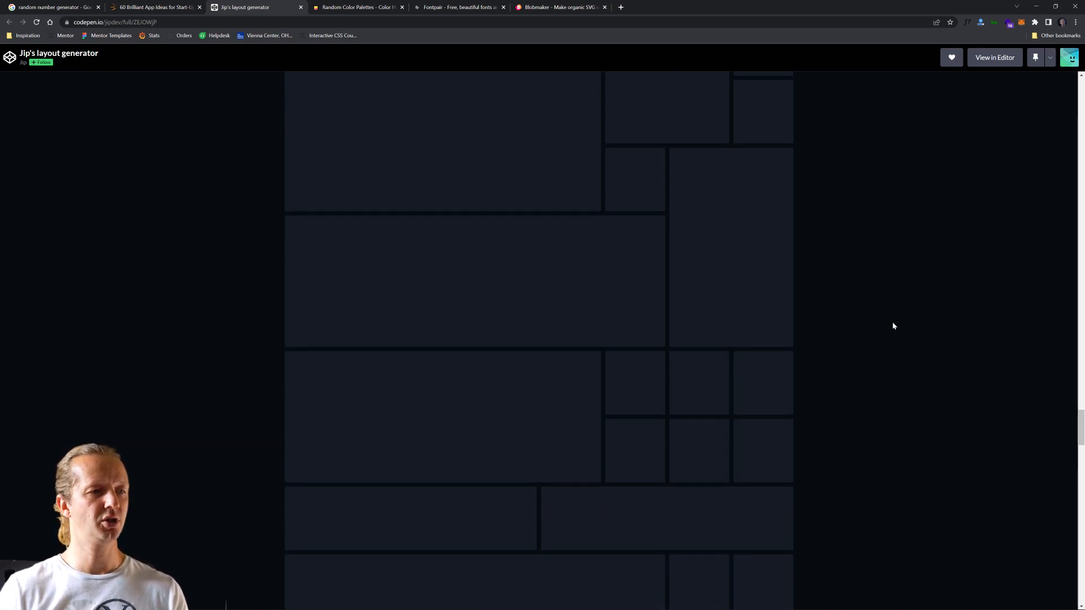
pyautogui.scroll(2, 894, 326)
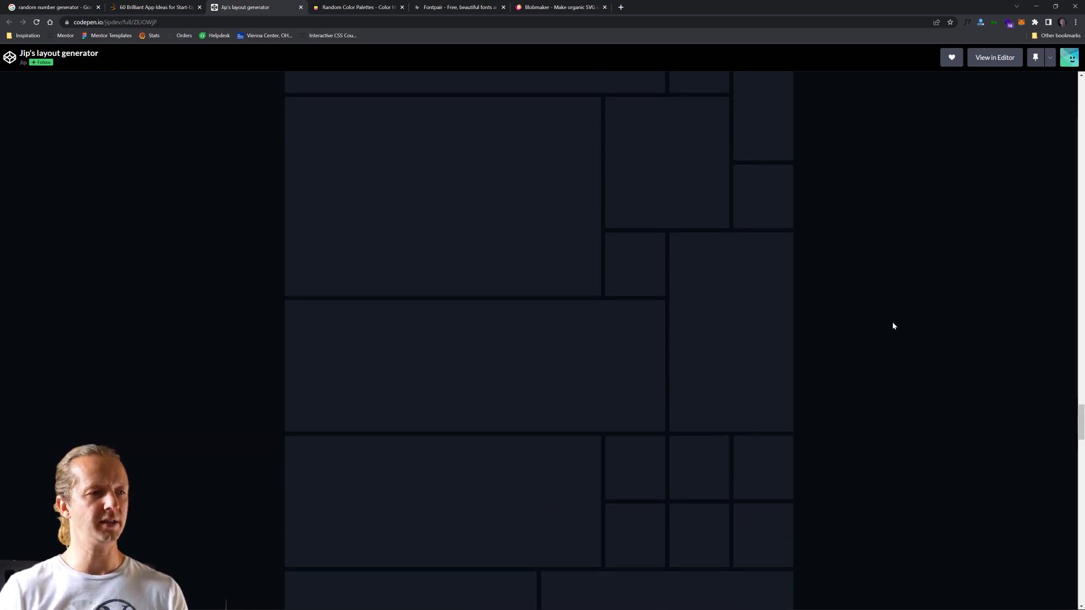
pyautogui.scroll(-7, 893, 326)
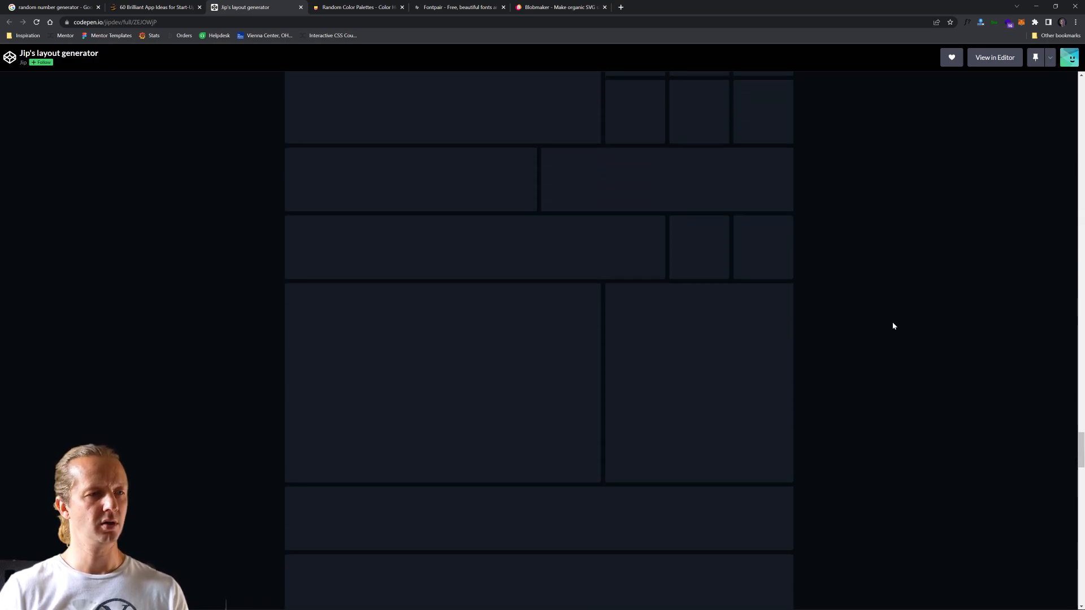
pyautogui.scroll(-8, 893, 326)
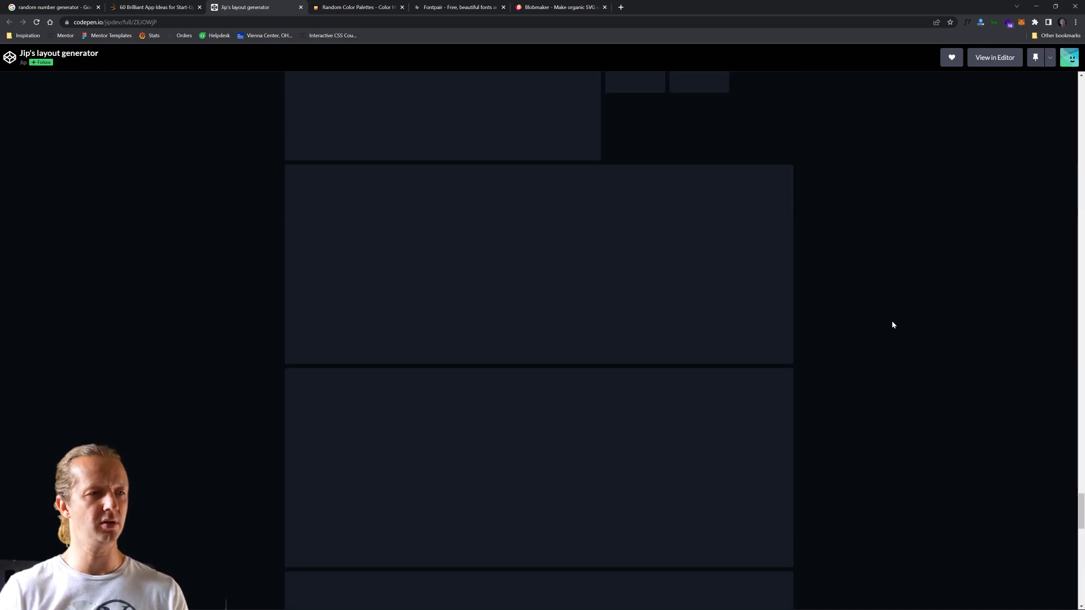
pyautogui.scroll(-6, 892, 322)
# - Return to the layout section with two large cards beside eight smaller ones and copy a screenshot of that area
pyautogui.moveTo(1080, 522); pyautogui.dragTo(1067, 264)
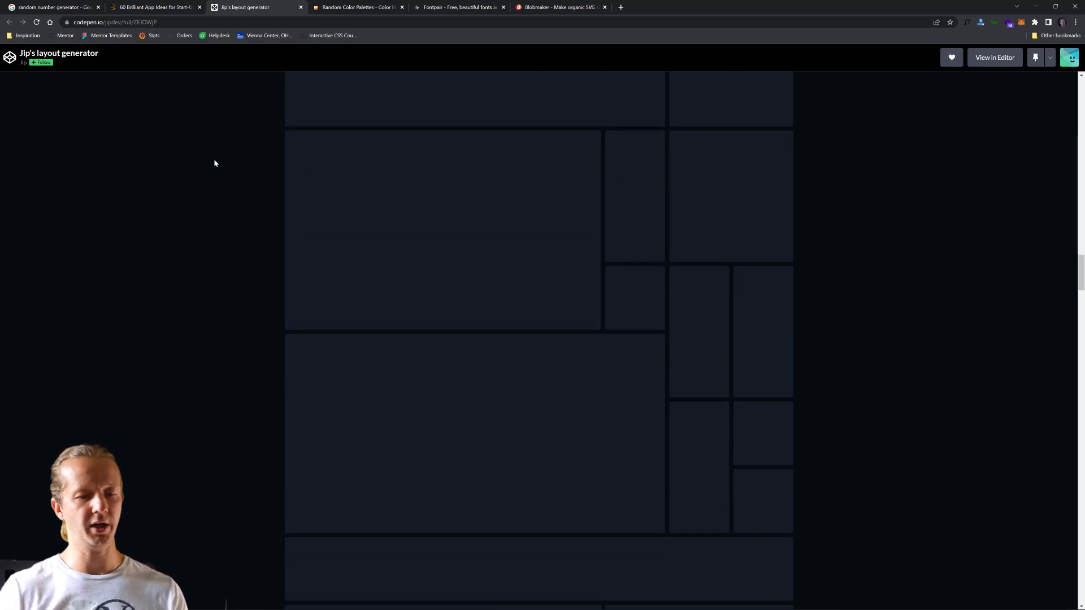
pyautogui.press('Print')
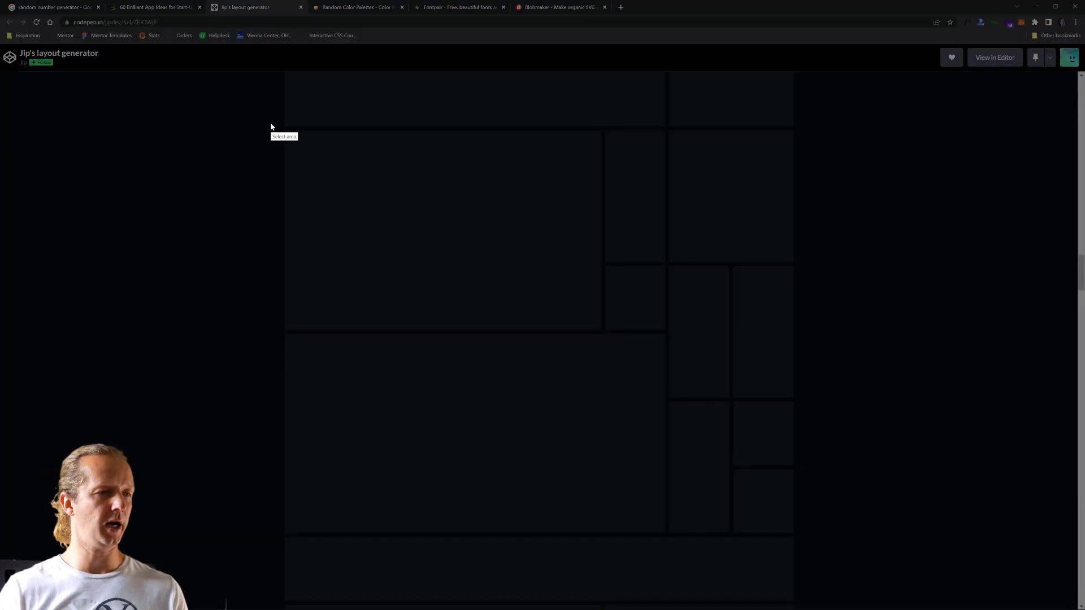
pyautogui.moveTo(270, 123)
pyautogui.mouseDown()
pyautogui.moveTo(713, 324)
pyautogui.moveTo(804, 536)
pyautogui.mouseUp()
pyautogui.hotkey('ctrl', 'c')
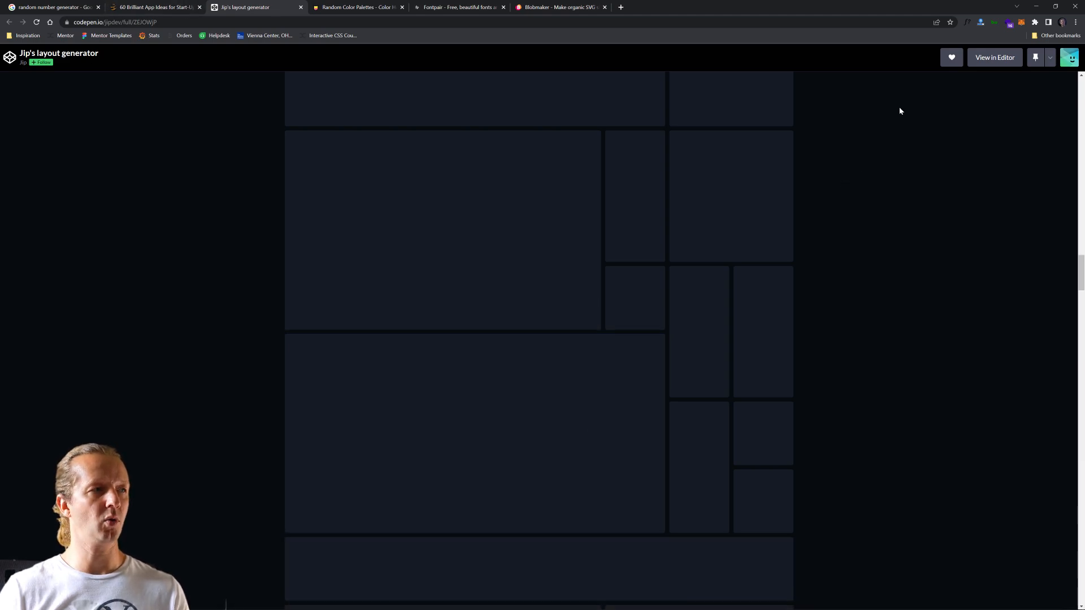
# - Switch to Figma and create a frame with the Desktop preset, 1440×1024
pyautogui.click(1035, 7)
pyautogui.press('f')
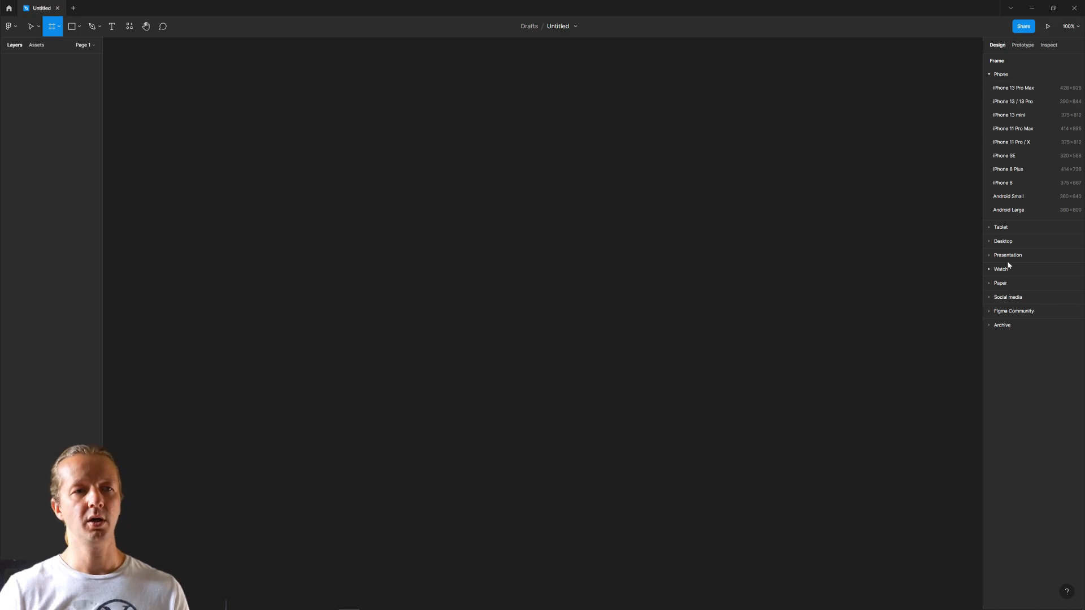
pyautogui.click(1006, 242)
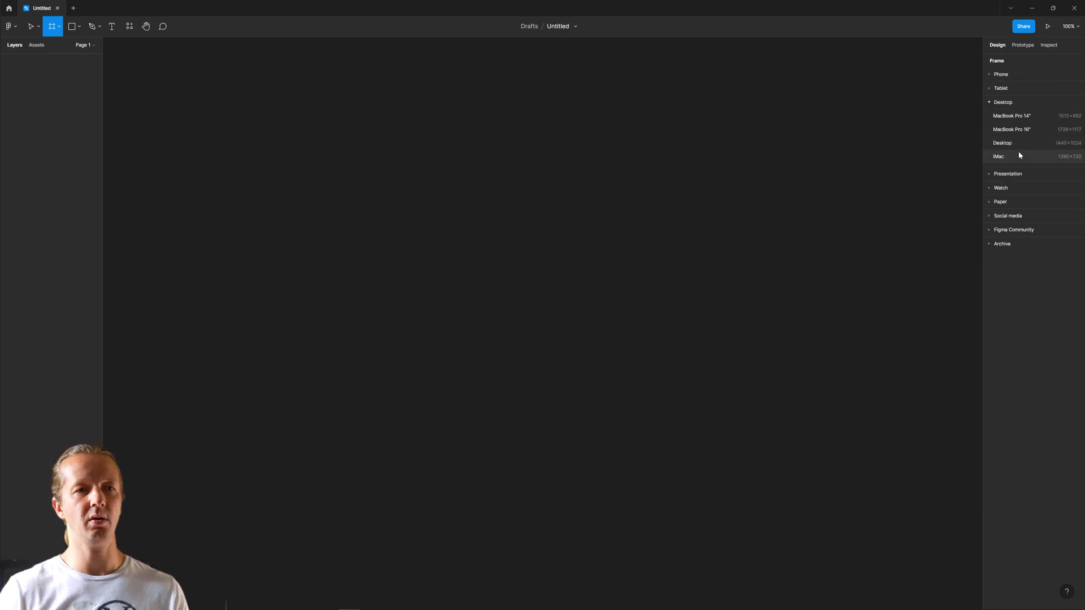
pyautogui.click(1003, 143)
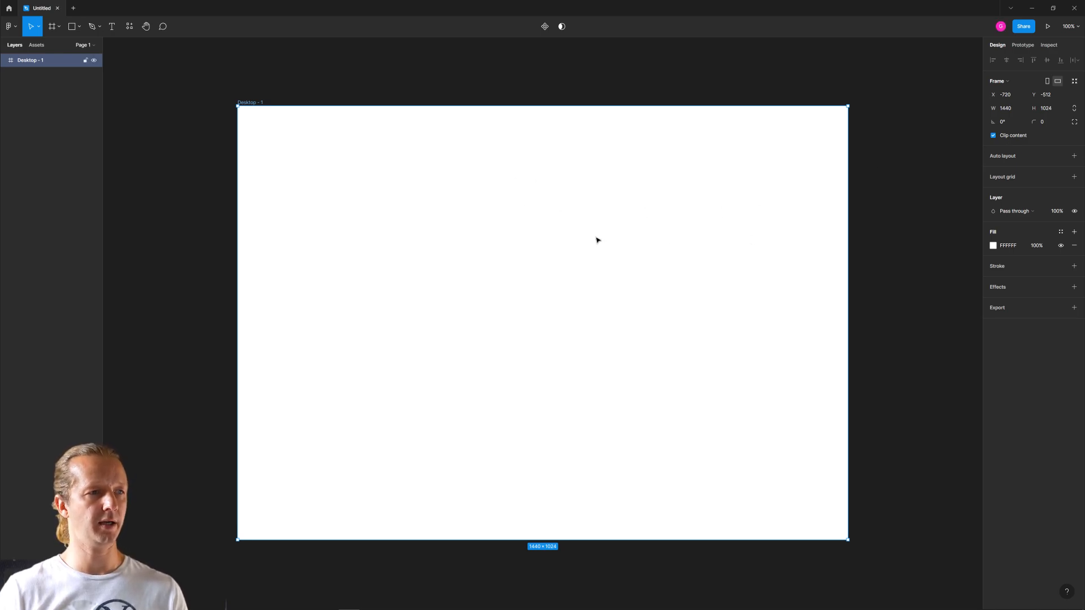
# - Paste the layout screenshot into the desktop frame and scale it down to about 1170×906, keeping it centred within the frame
pyautogui.hotkey('ctrl', 'v')
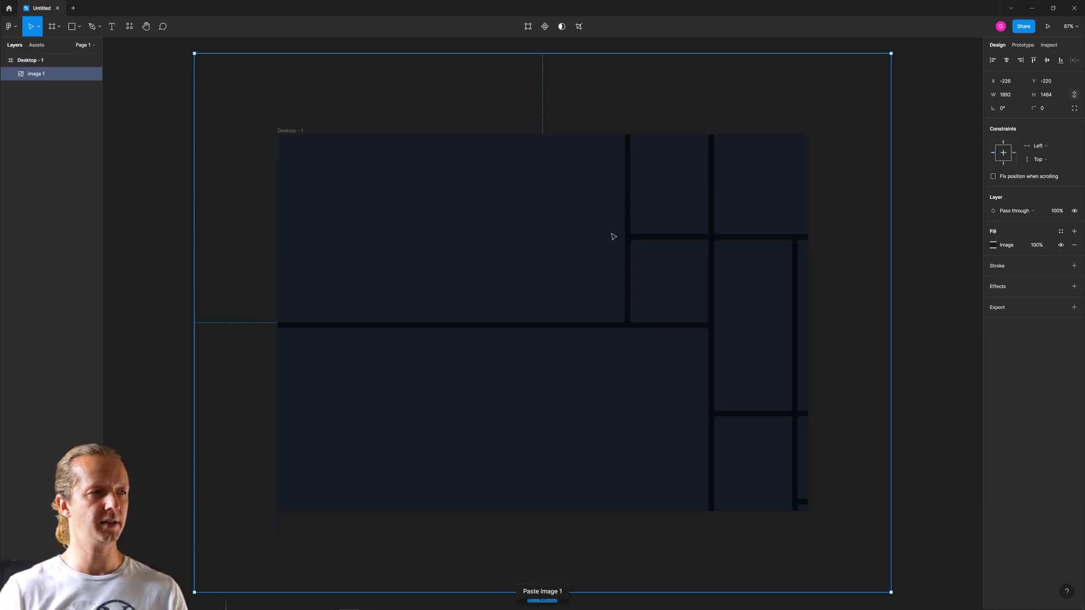
pyautogui.moveTo(892, 54); pyautogui.dragTo(758, 157)
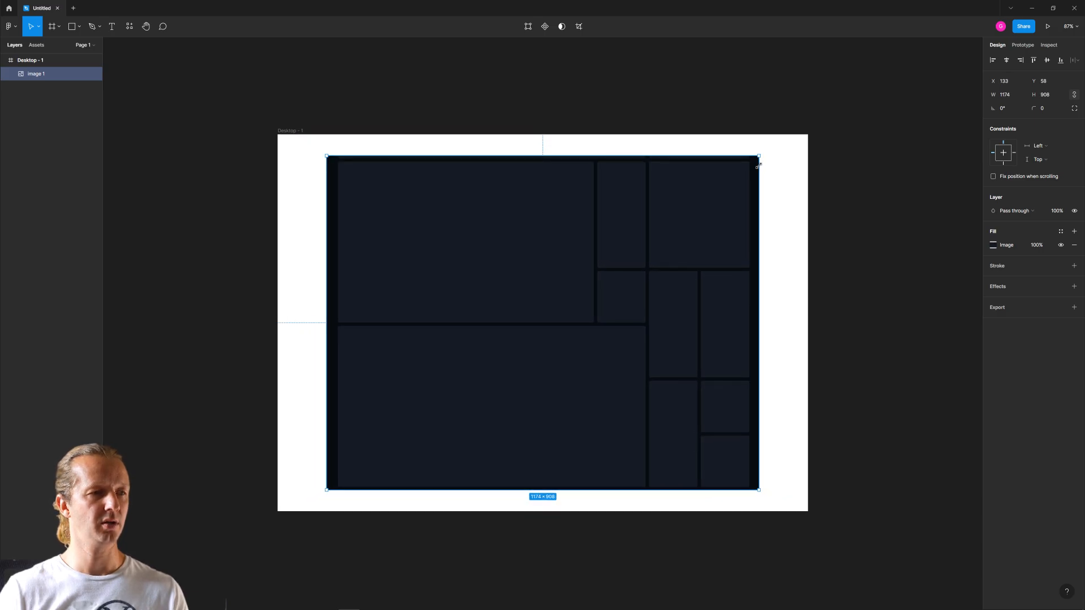
pyautogui.click(295, 132)
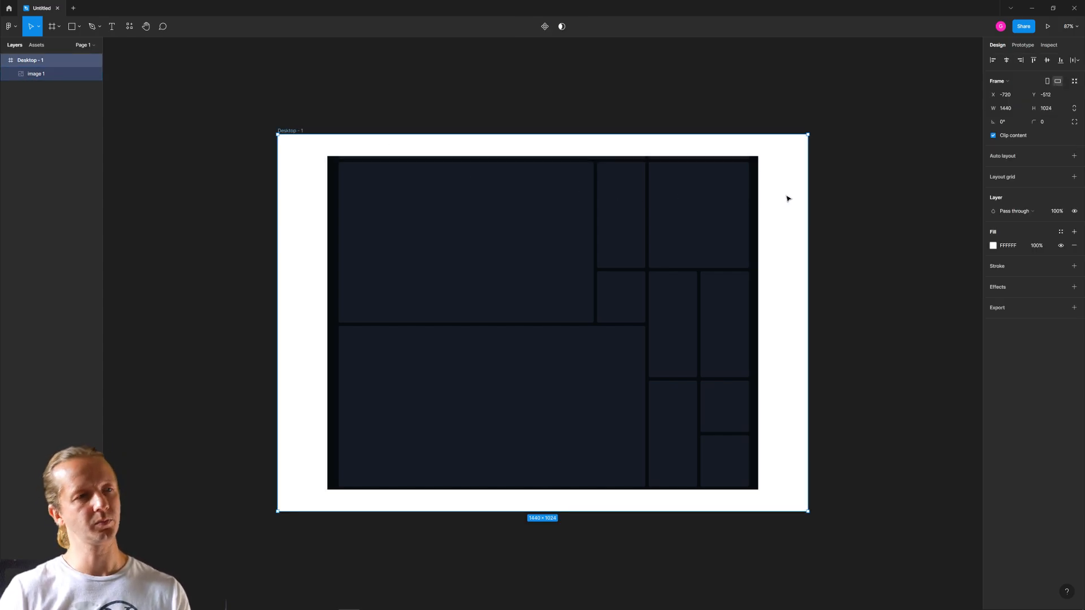
pyautogui.click(847, 189)
# - Set the opacity of the pasted layout image to 30% for tracing
pyautogui.click(657, 247)
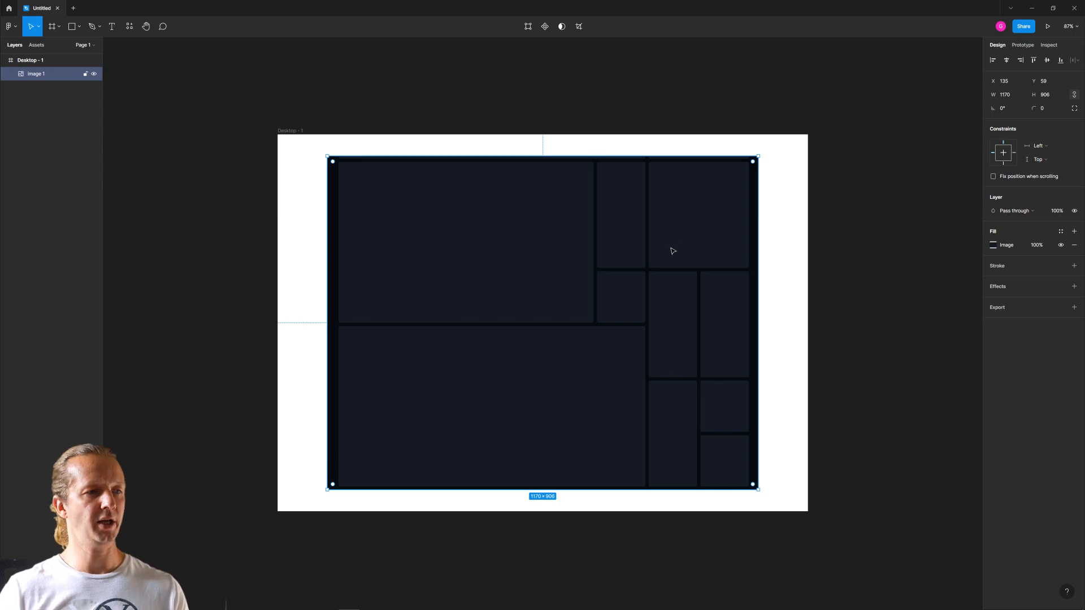
pyautogui.click(1060, 212)
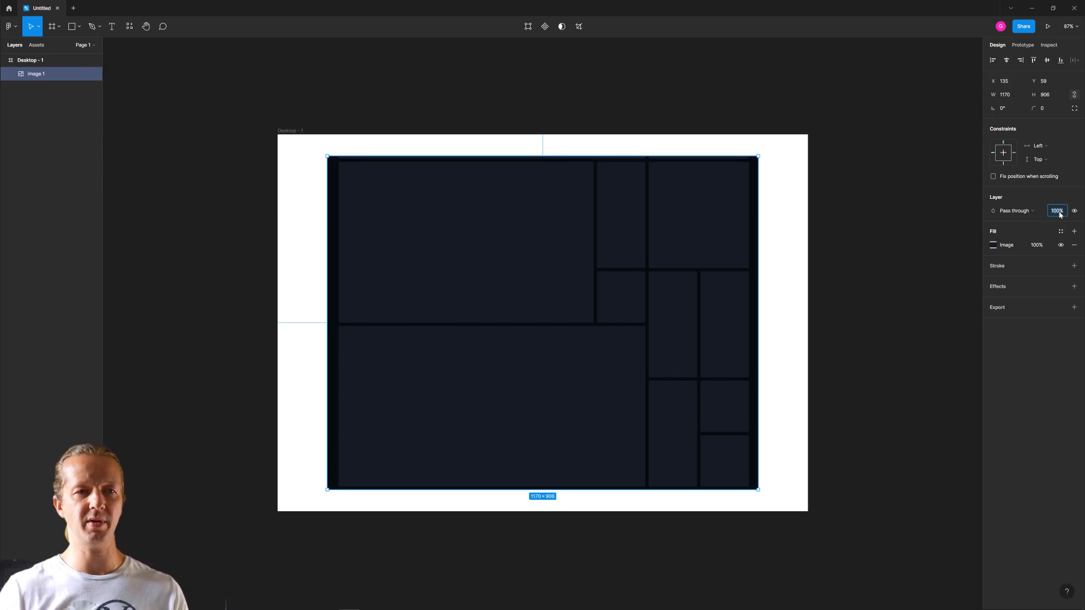
pyautogui.write('10')
pyautogui.press('Return')
pyautogui.click(1060, 213)
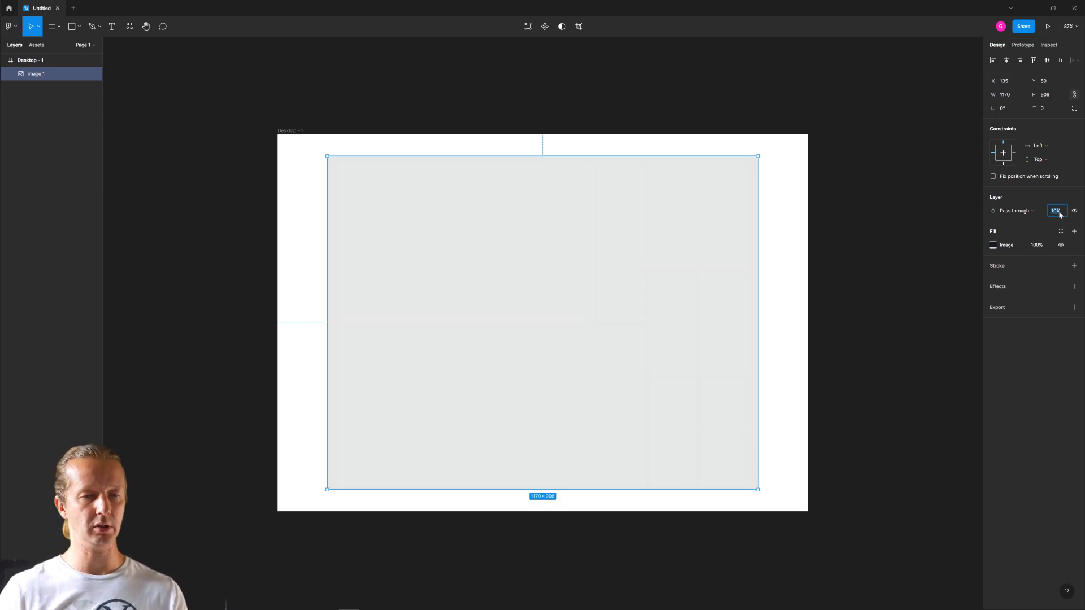
pyautogui.press('Return')
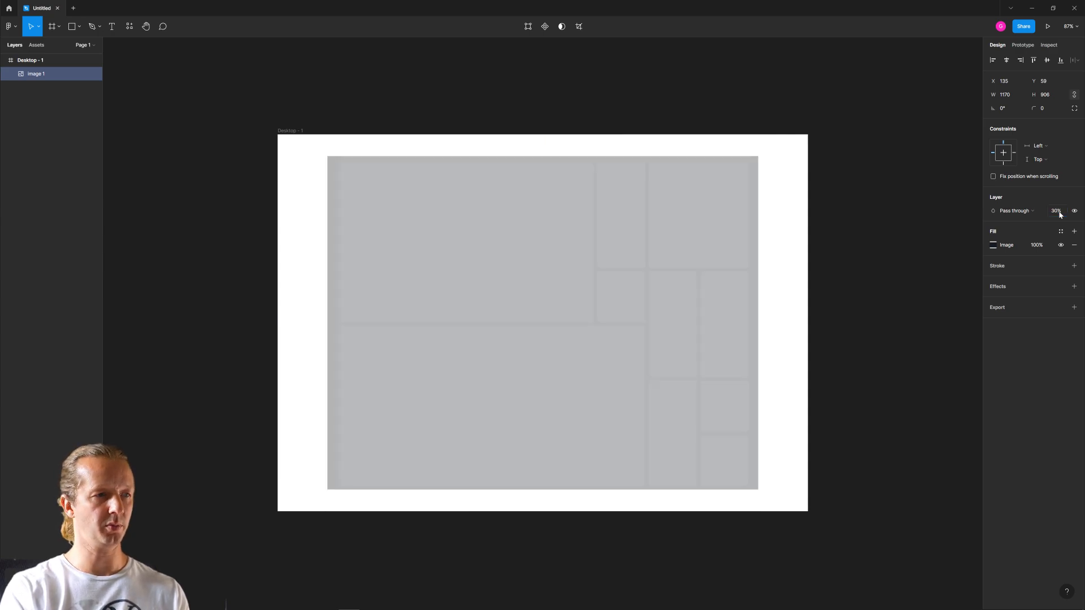
pyautogui.click(873, 234)
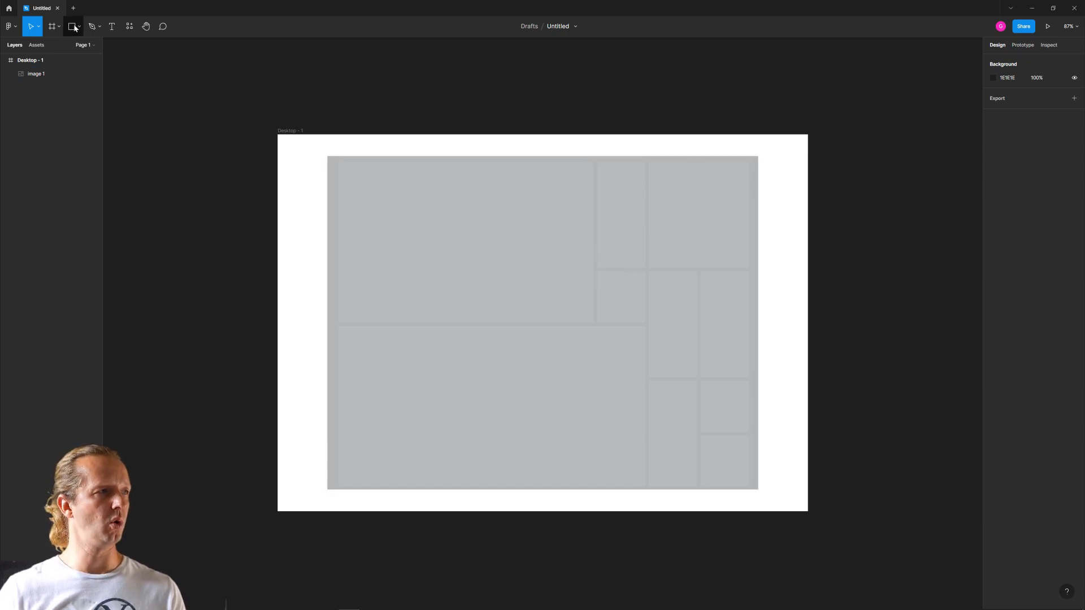
# - Trace the upper large card with a rectangle of about 694×437 and round its corners to 12
pyautogui.click(72, 26)
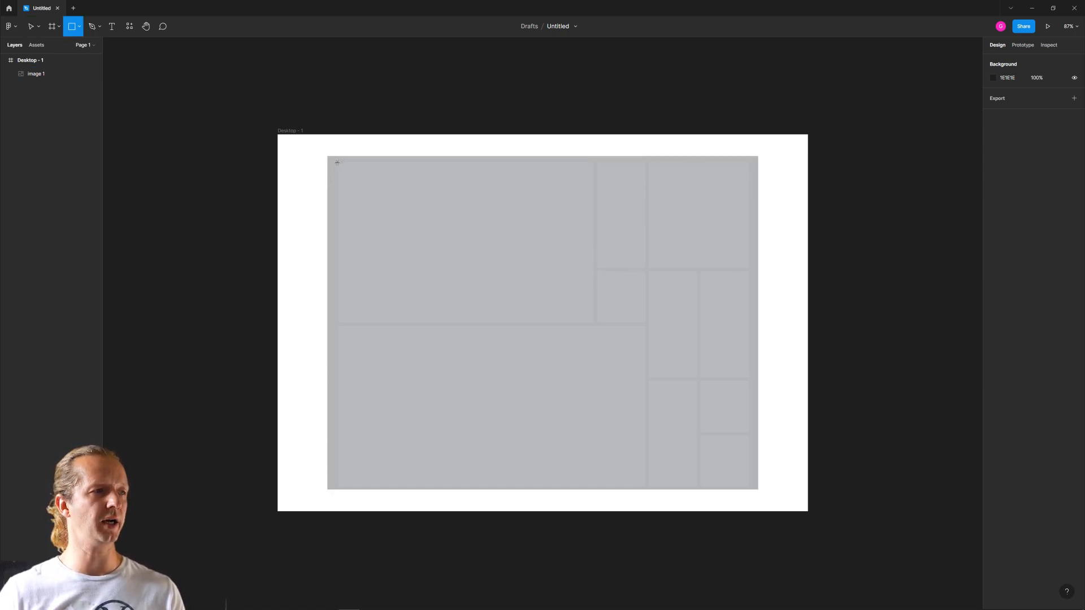
pyautogui.moveTo(337, 162)
pyautogui.mouseDown()
pyautogui.moveTo(656, 329)
pyautogui.moveTo(586, 315)
pyautogui.moveTo(592, 324)
pyautogui.mouseUp()
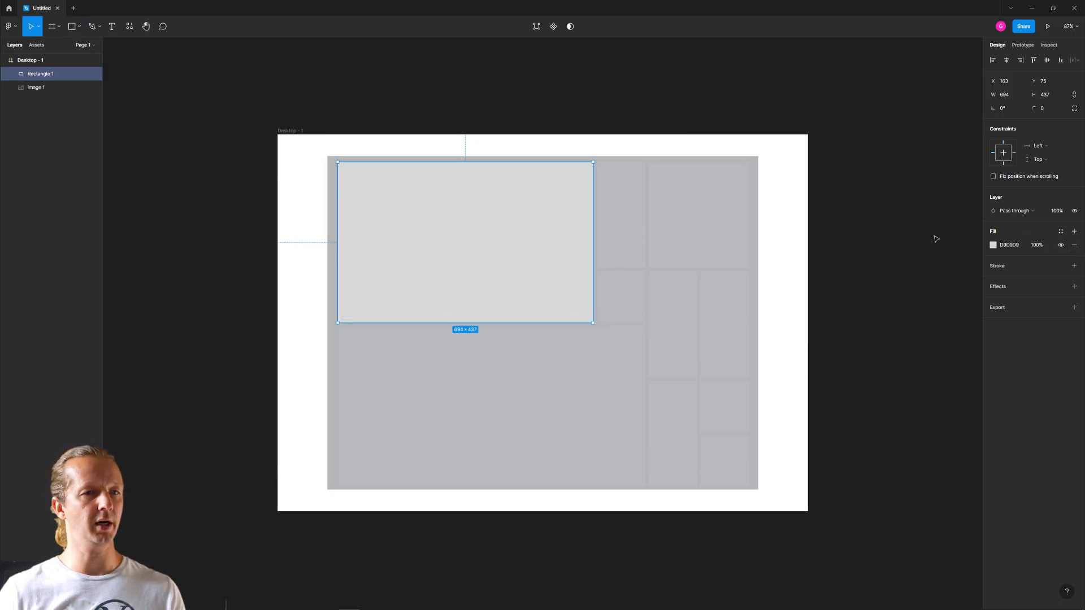
pyautogui.moveTo(588, 167); pyautogui.dragTo(591, 169)
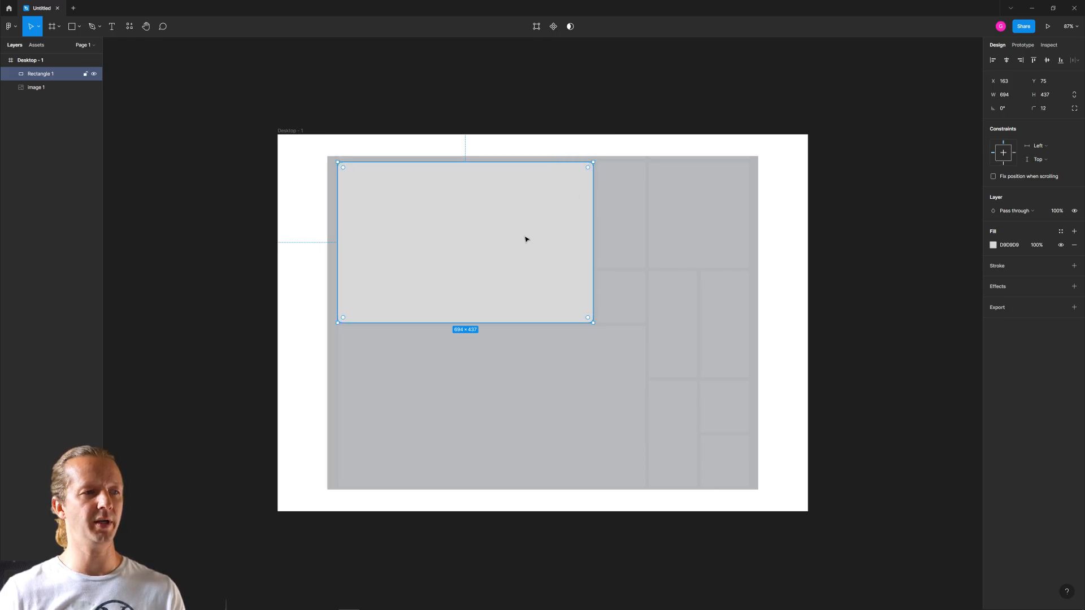
# - Duplicate the rounded rectangle, place the copy over the lower large card at Y 521, and widen it to fit that card
pyautogui.hotkey('ctrl', 'd')
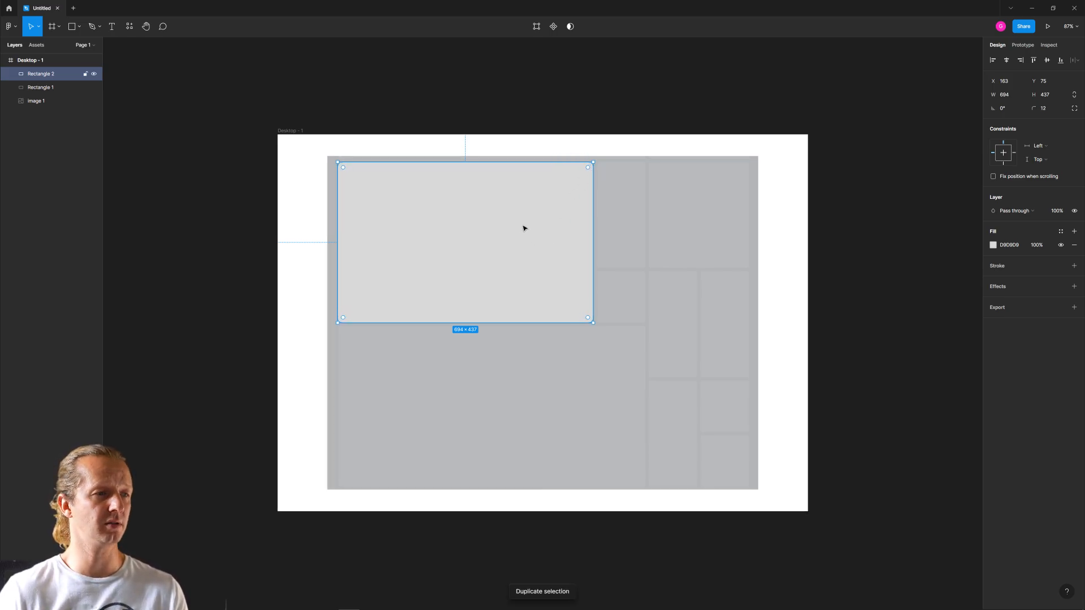
pyautogui.moveTo(524, 230); pyautogui.dragTo(526, 389)
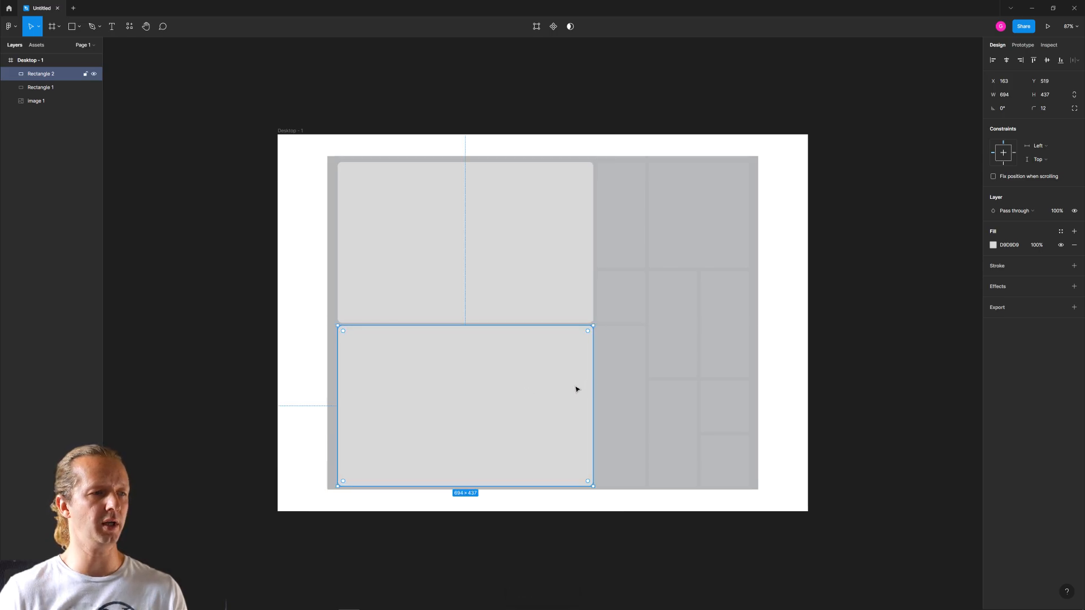
pyautogui.press('Down')
pyautogui.press('Down')
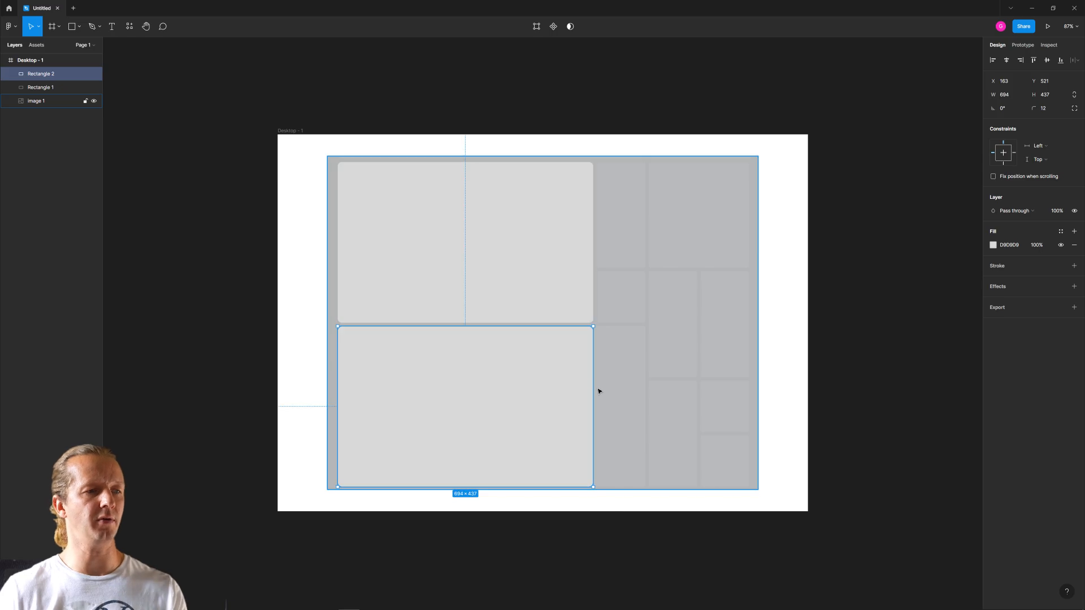
pyautogui.moveTo(592, 384); pyautogui.dragTo(621, 384)
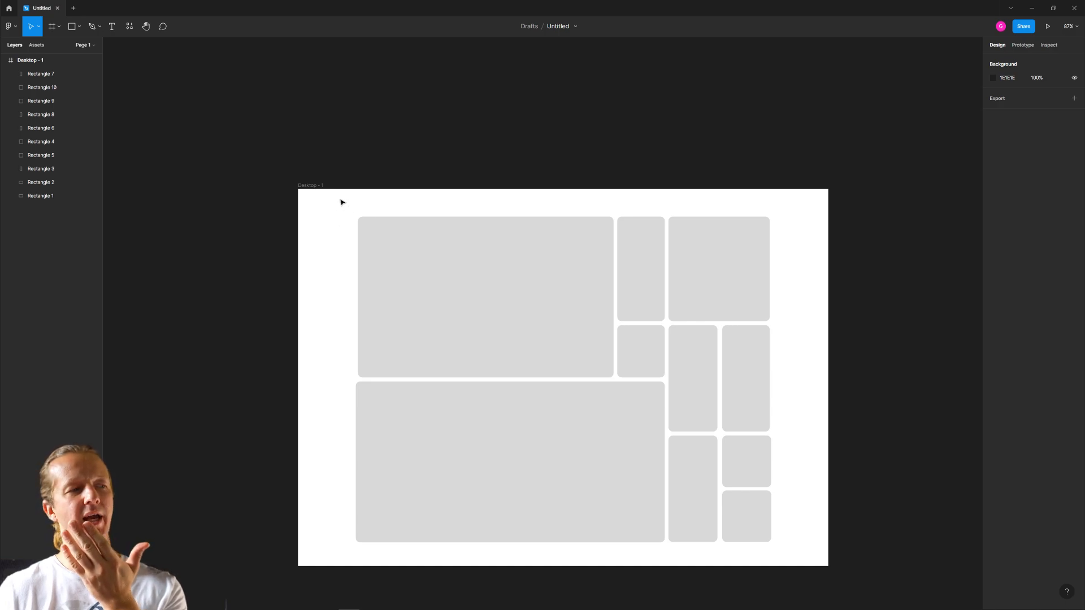
# - Add the headline text "Read the Terms in CliffNotes Fashion" inside the upper large card
pyautogui.moveTo(349, 199); pyautogui.dragTo(307, 195)
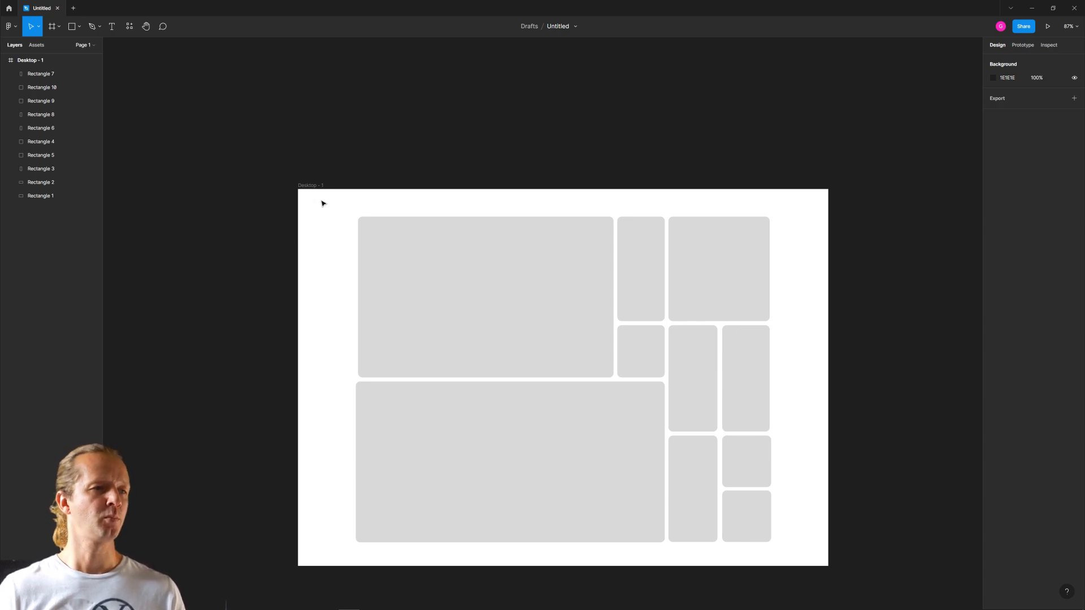
pyautogui.click(116, 32)
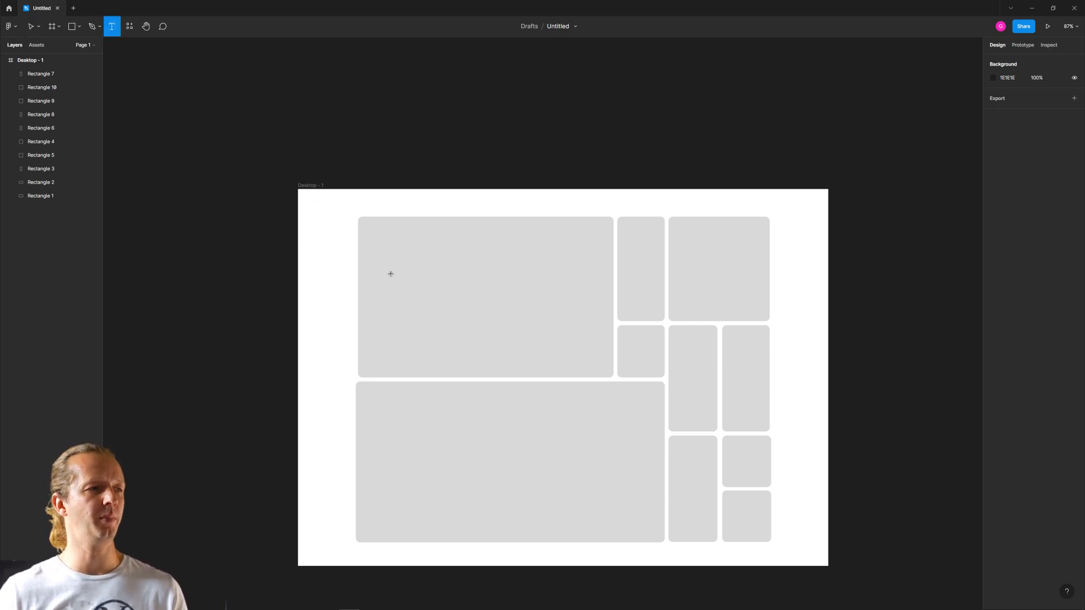
pyautogui.click(387, 249)
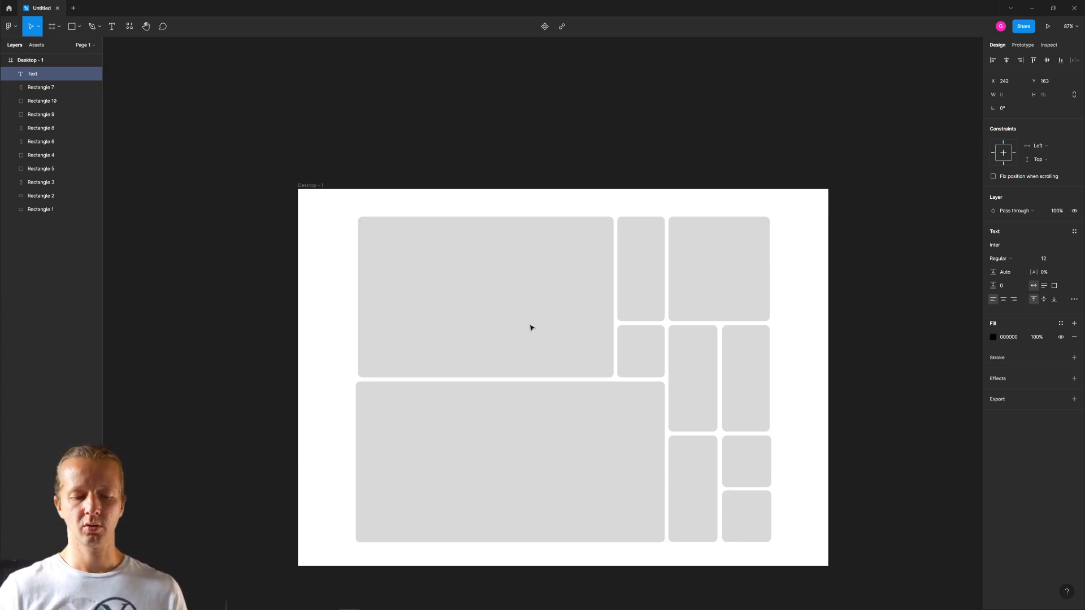
pyautogui.write('Read the Terms in Cliffo')
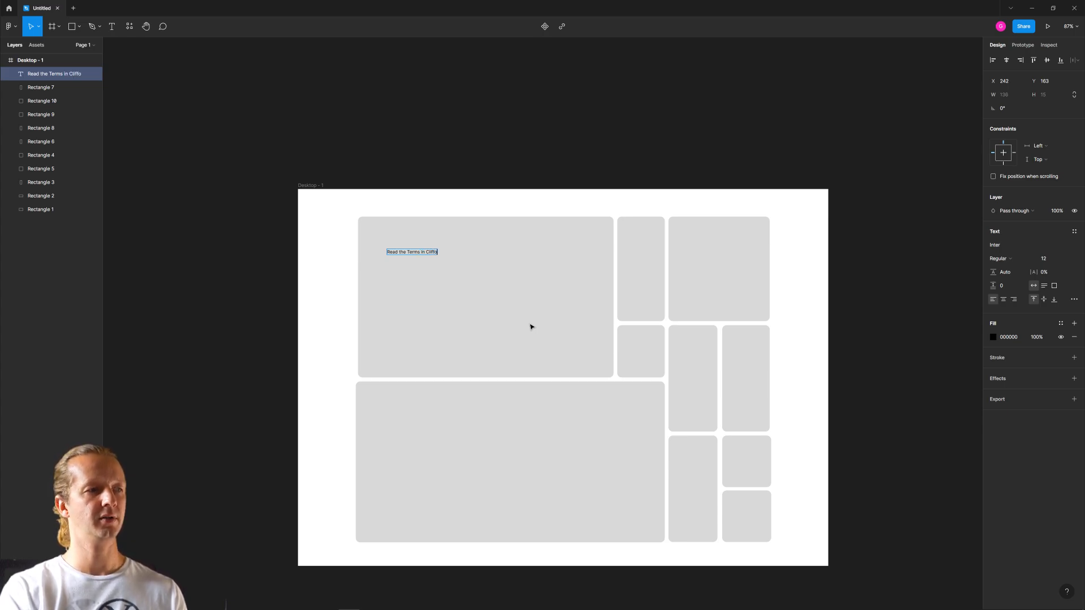
pyautogui.write('tes Fashion')
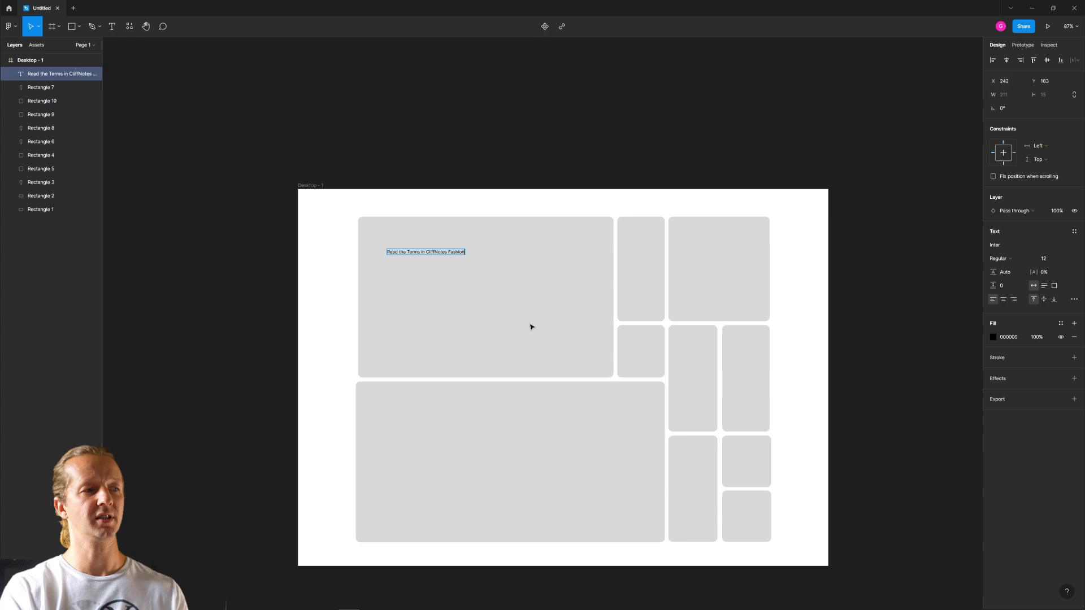
pyautogui.press('Escape')
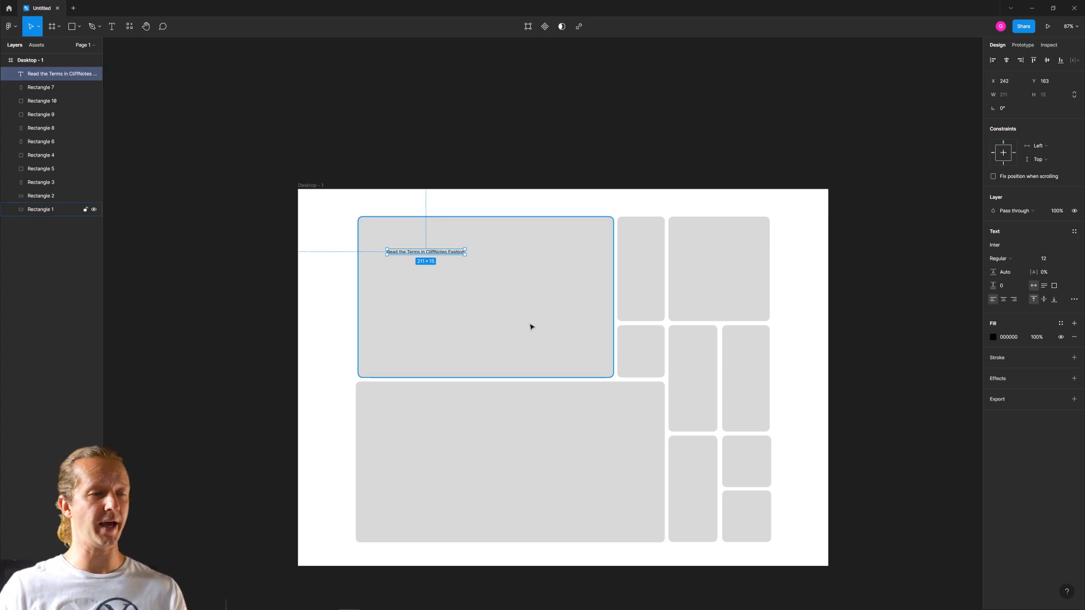
# - Set the headline's font size to 46 and narrow its text box so it wraps onto two lines within the card
pyautogui.click(1030, 246)
pyautogui.click(1049, 258)
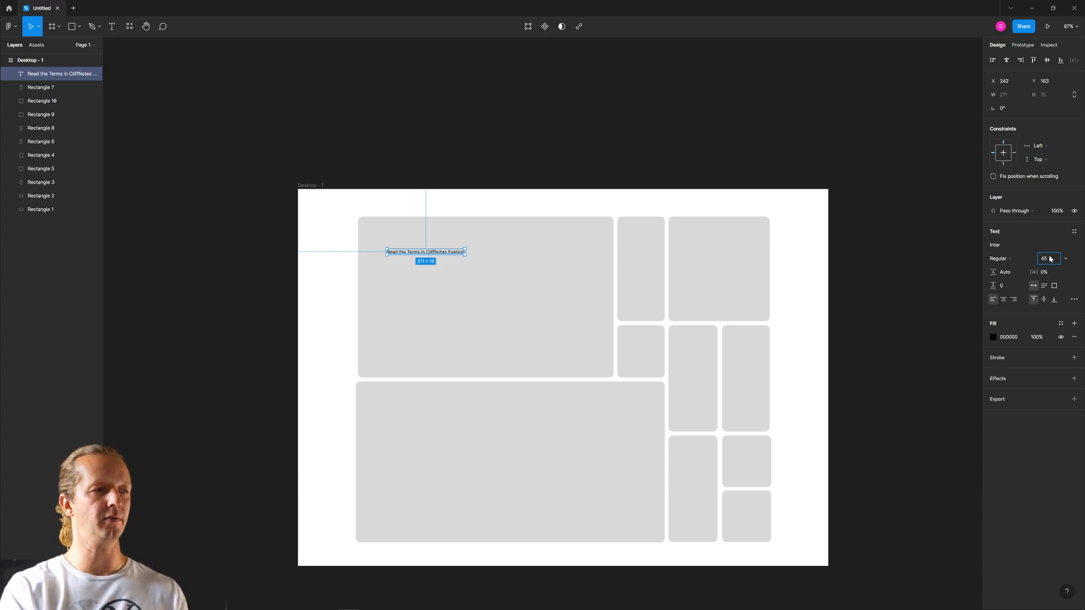
pyautogui.write('46')
pyautogui.press('Return')
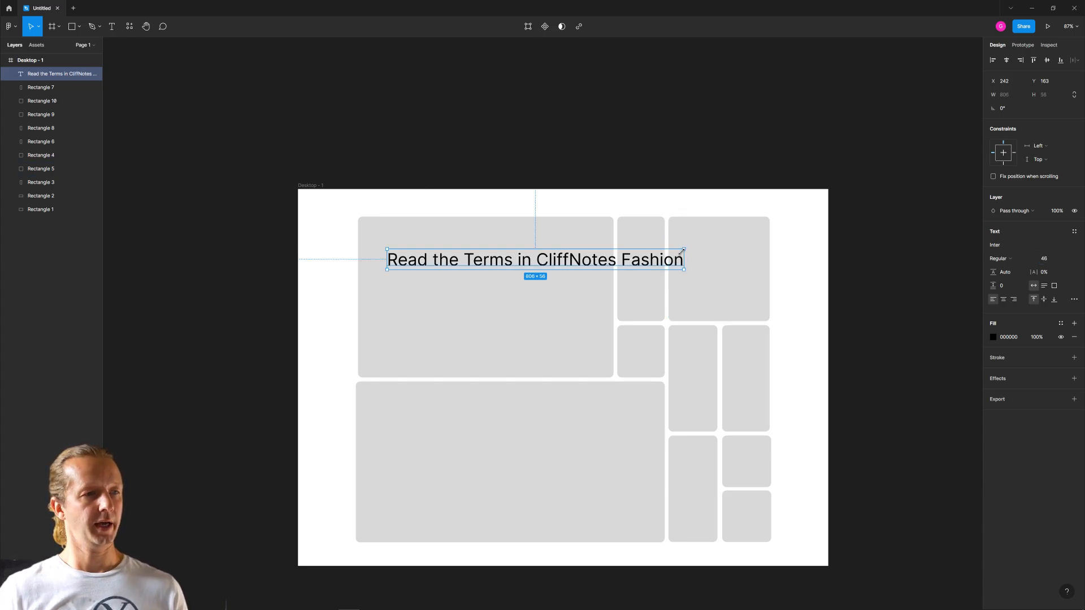
pyautogui.moveTo(681, 252); pyautogui.dragTo(586, 266)
pyautogui.click(258, 224)
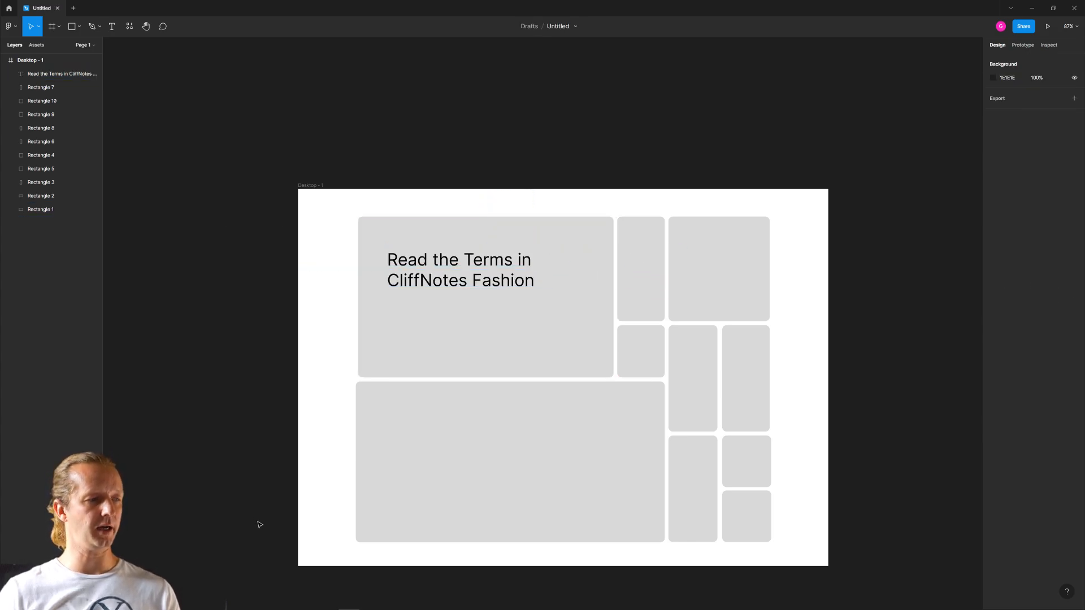
# - Switch to the browser, place the Fontpair tab directly after the layout generator tab, and view its font categories
pyautogui.moveTo(225, 607)
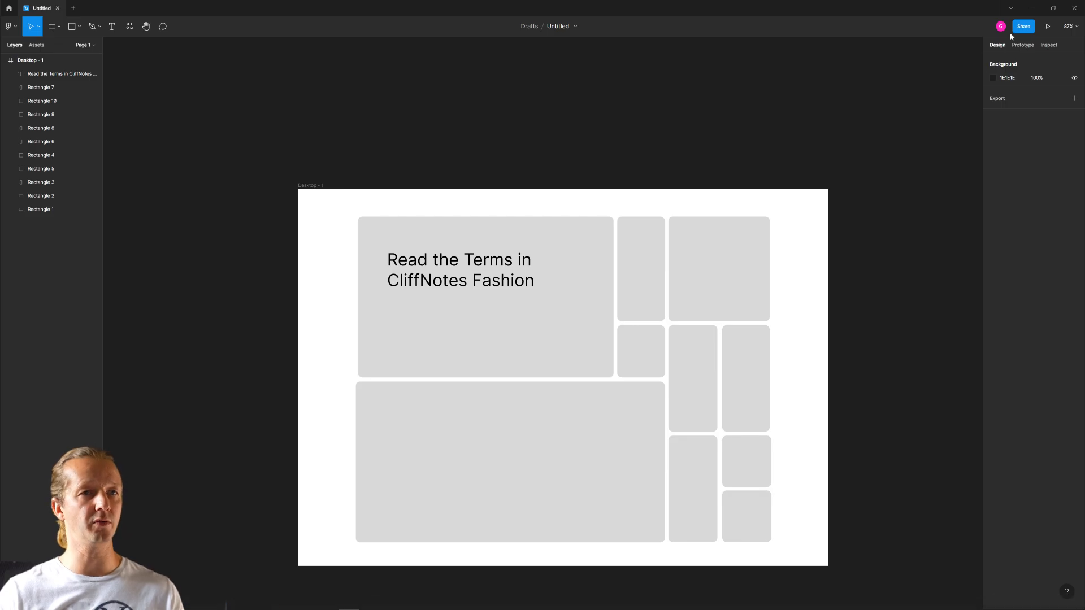
pyautogui.click(160, 602)
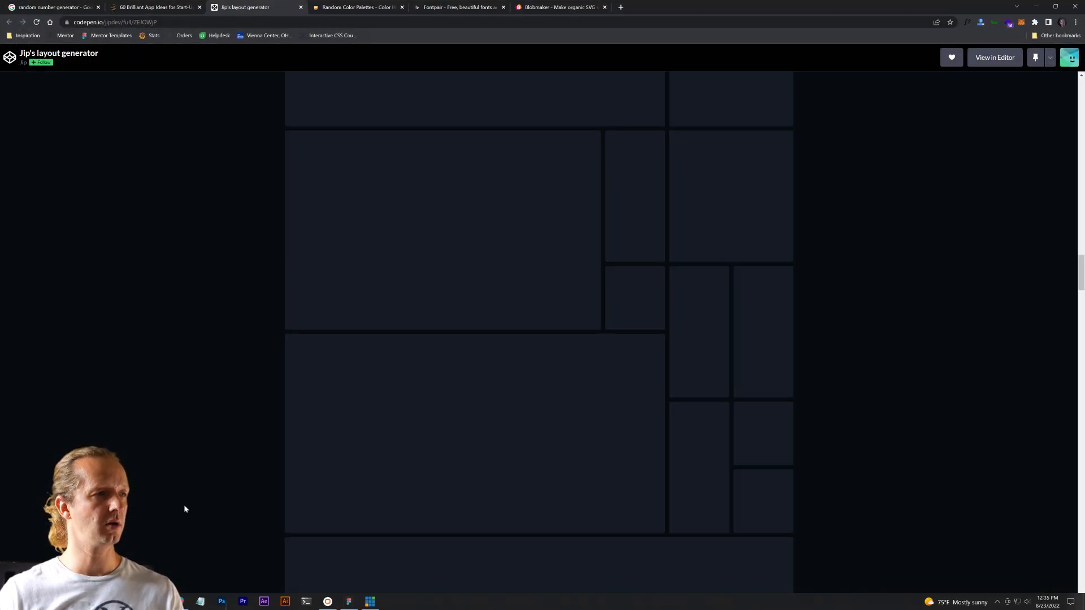
pyautogui.click(457, 9)
pyautogui.moveTo(457, 8); pyautogui.dragTo(355, 7)
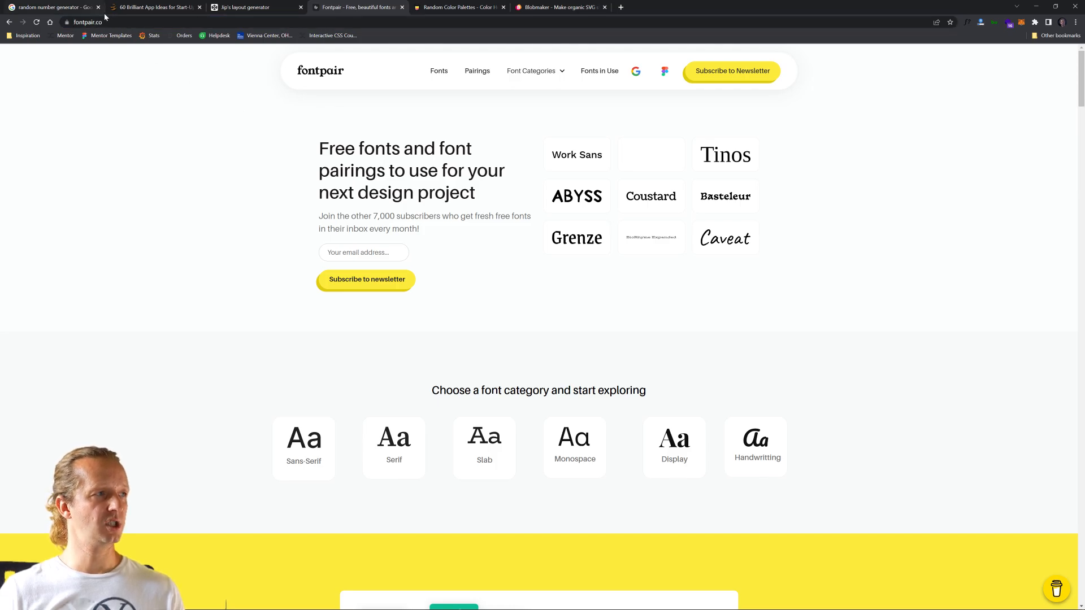
pyautogui.scroll(-5, 317, 351)
pyautogui.scroll(2, 301, 276)
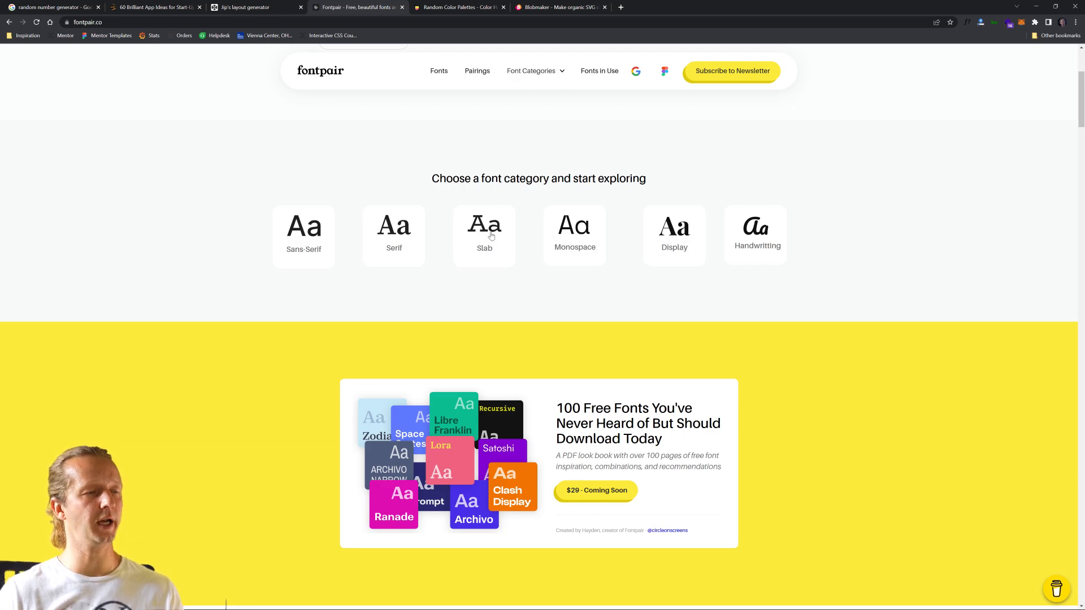
# - Generate a random number from 1 to 6 to choose a font category, and open Fontpair's Display category
pyautogui.click(68, 8)
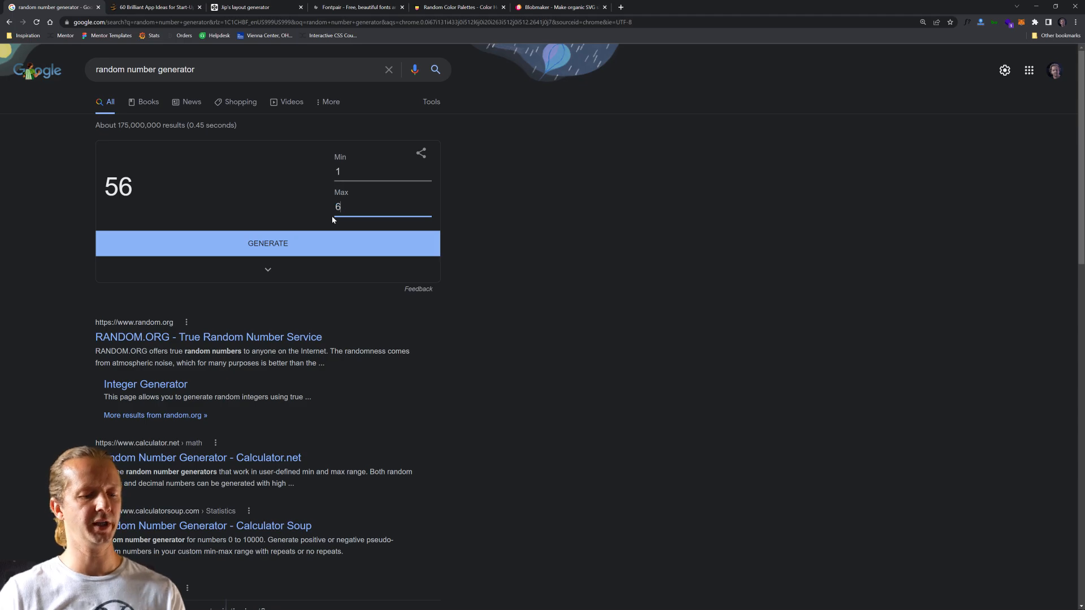
pyautogui.click(325, 240)
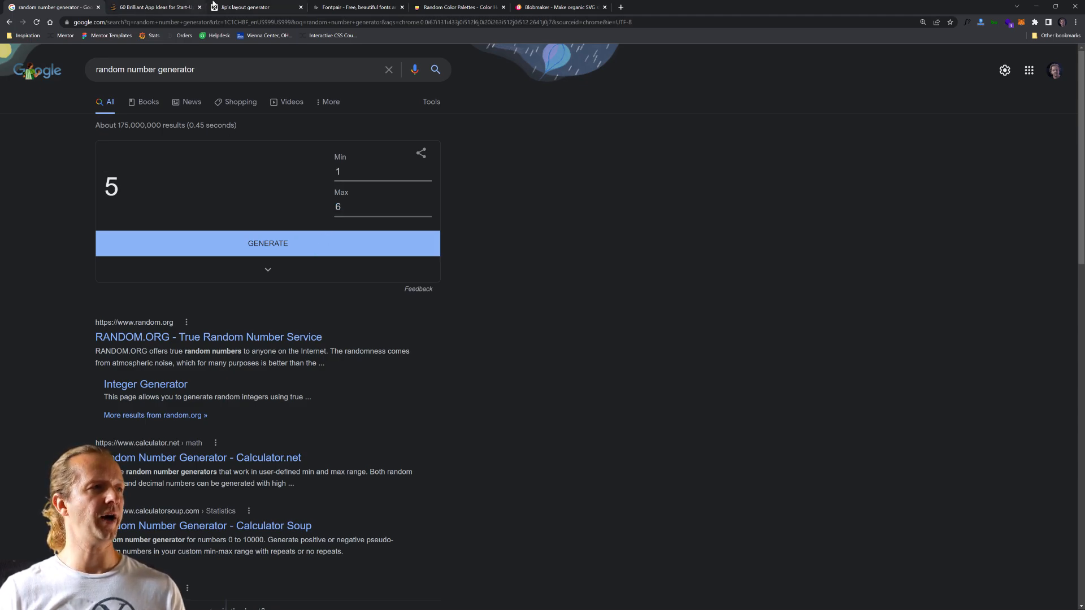
pyautogui.click(176, 6)
pyautogui.click(345, 5)
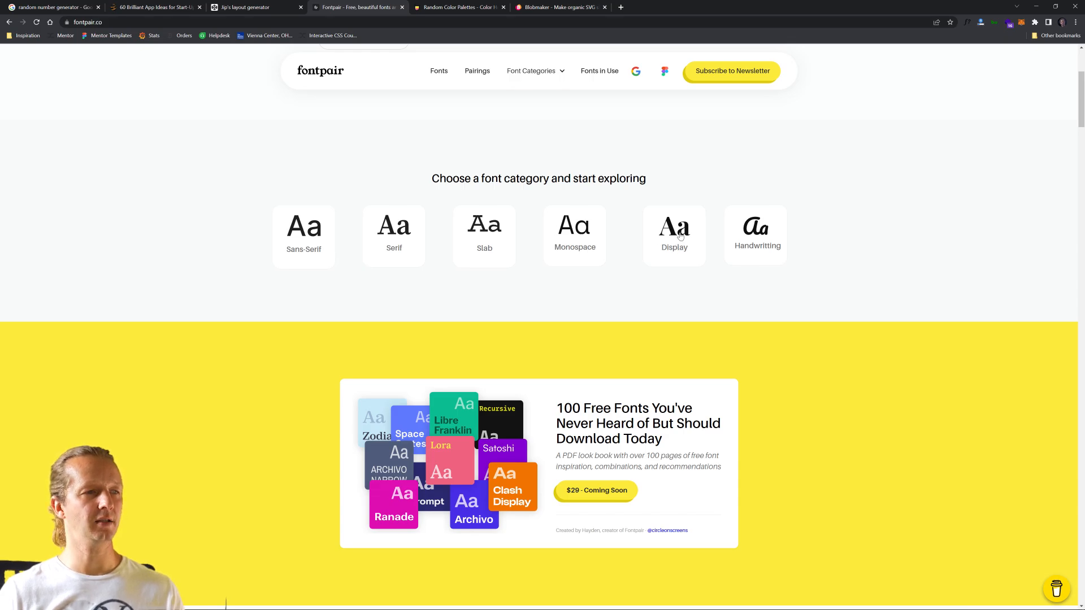
pyautogui.click(679, 236)
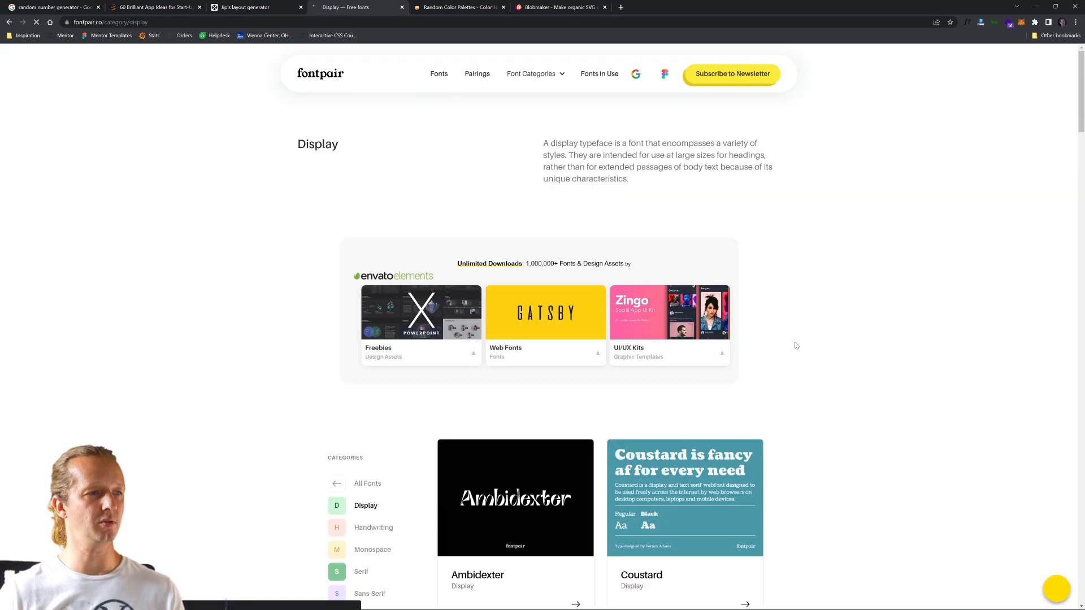
# - Browse the Display fonts and open the Anton font page in a new browser tab
pyautogui.scroll(-5, 825, 295)
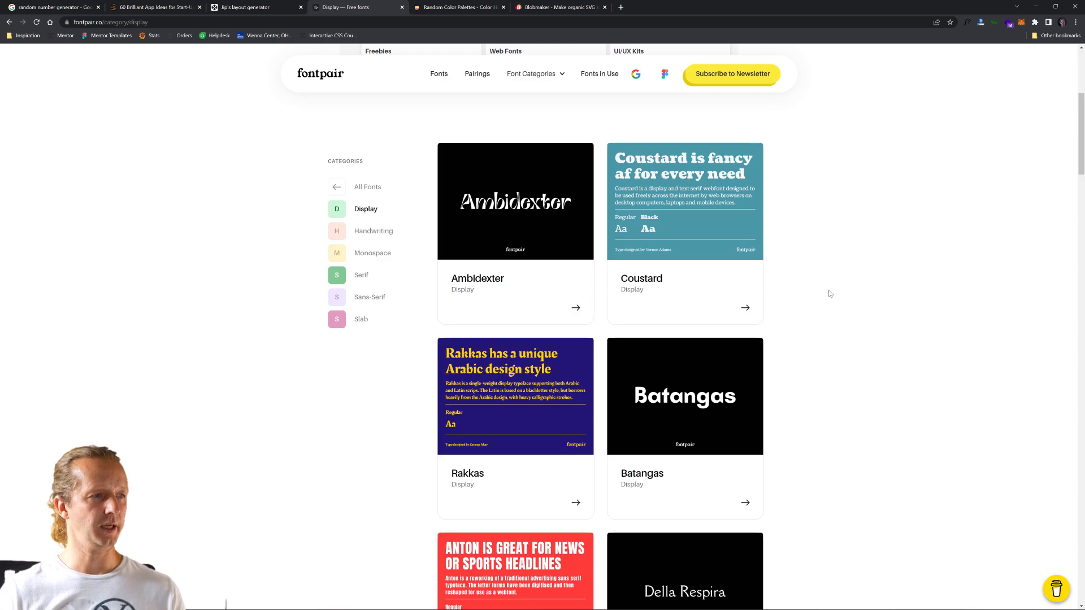
pyautogui.scroll(-1, 839, 292)
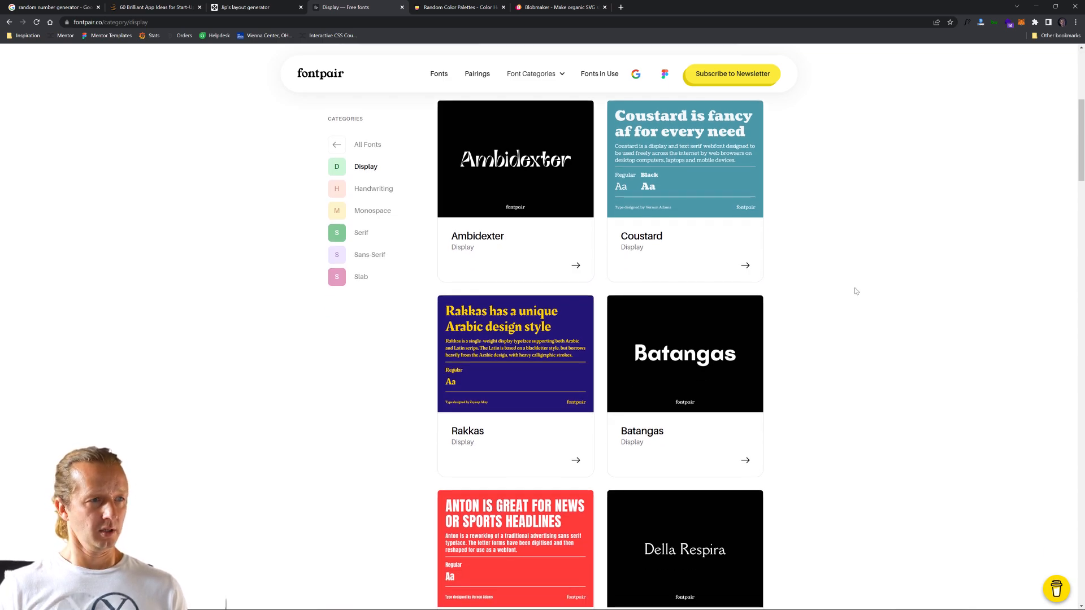
pyautogui.scroll(1, 856, 291)
pyautogui.scroll(-6, 855, 290)
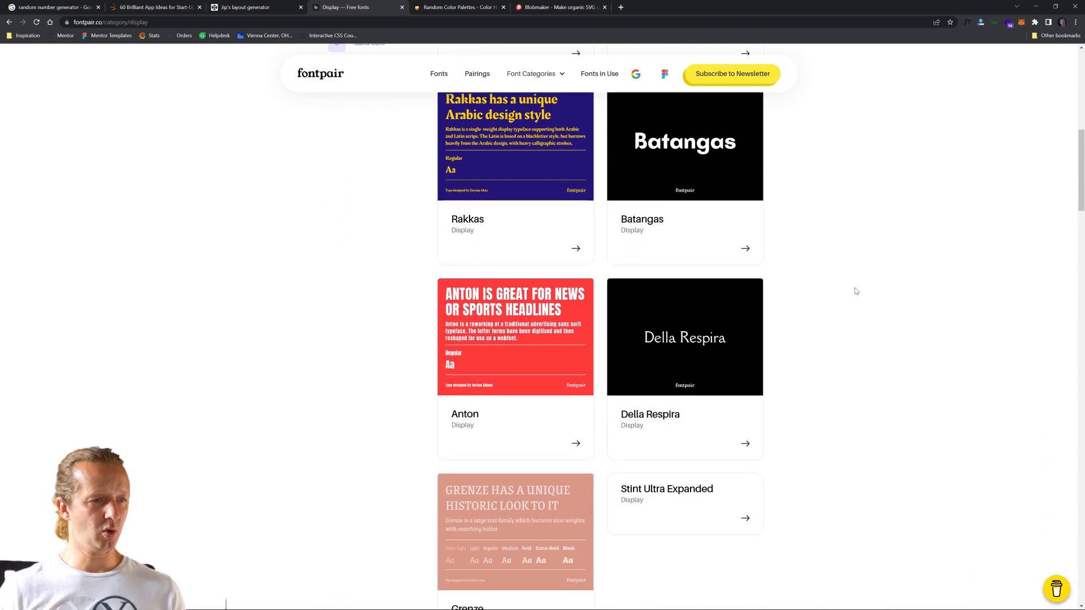
pyautogui.scroll(-2, 856, 290)
pyautogui.scroll(-1, 852, 294)
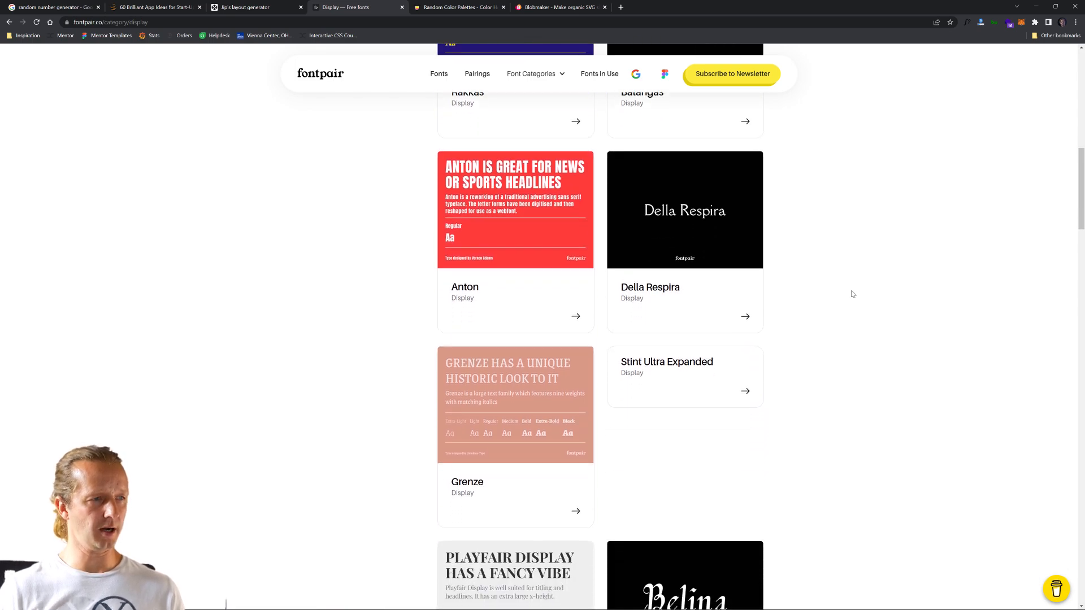
pyautogui.scroll(-2, 852, 293)
pyautogui.scroll(1, 851, 295)
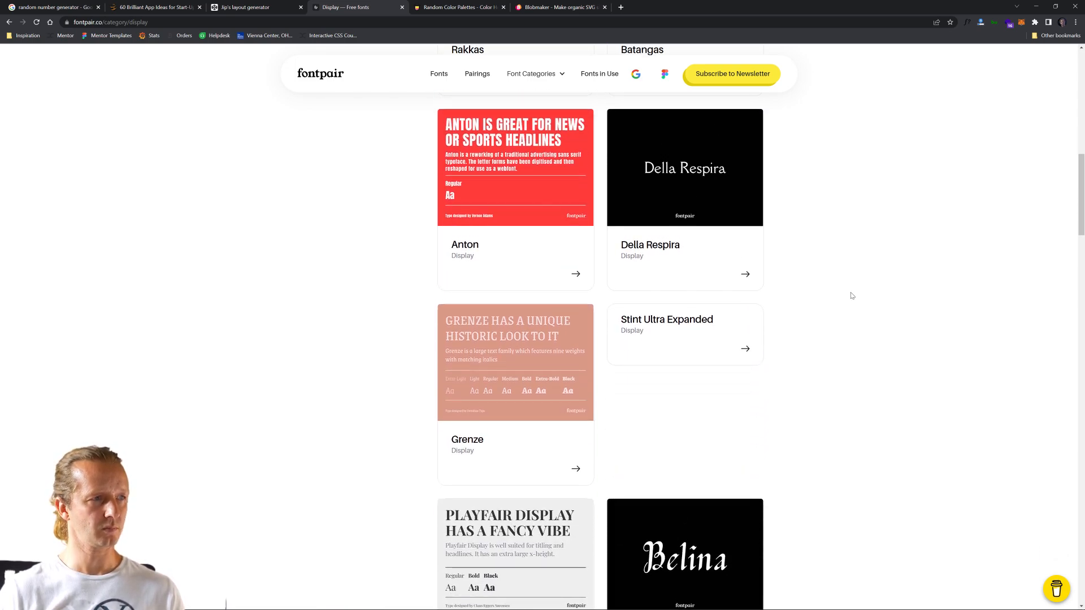
pyautogui.rightClick(508, 197)
pyautogui.click(527, 201)
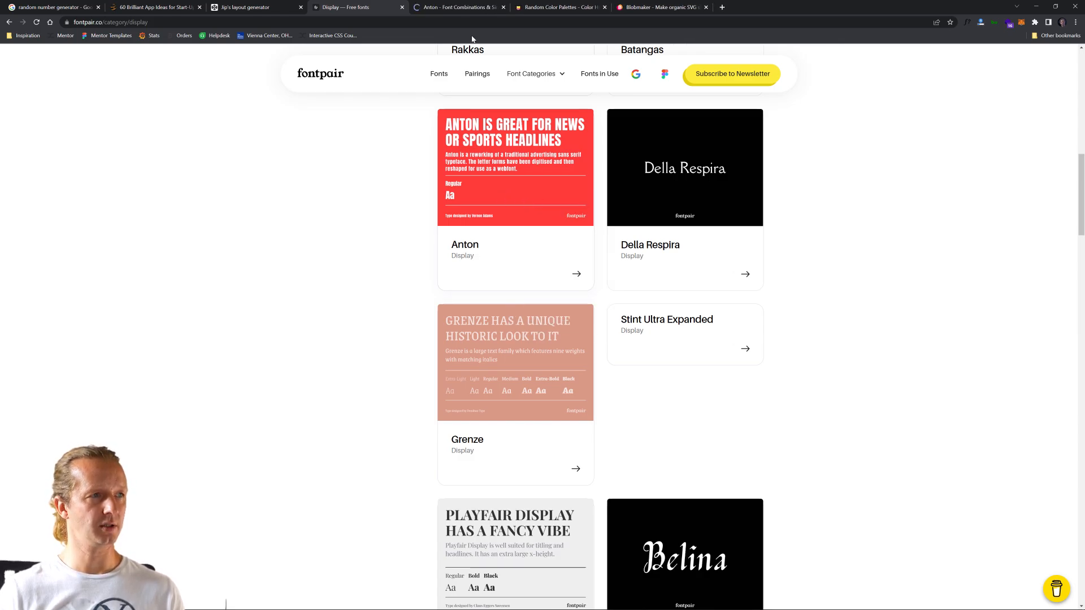
# - Continue through the Display fonts and open the Bantayog font page in a new browser tab
pyautogui.scroll(-5, 844, 370)
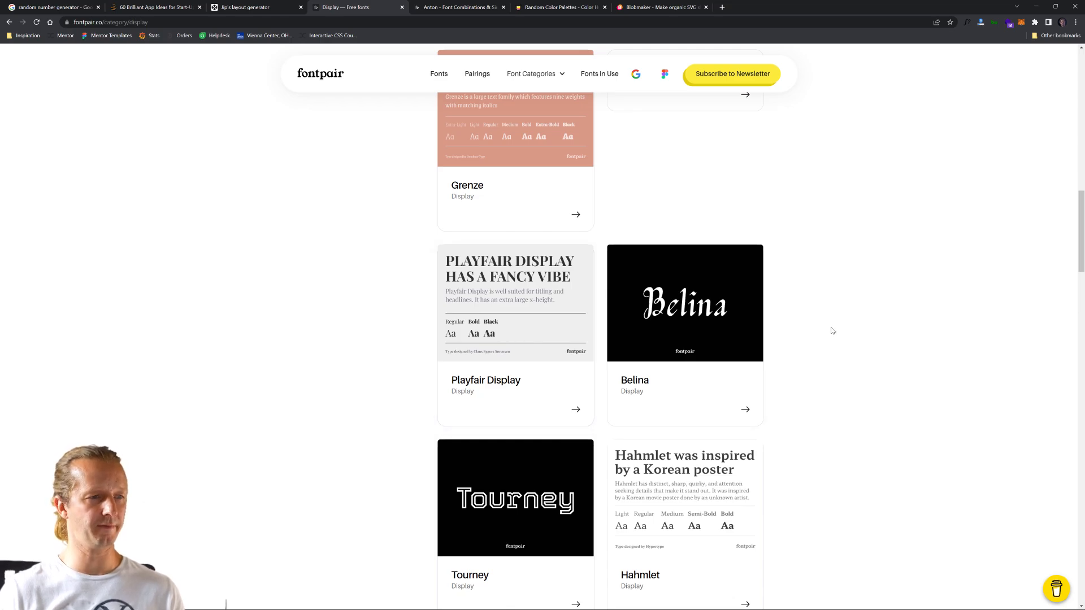
pyautogui.scroll(-4, 832, 331)
pyautogui.scroll(-2, 831, 330)
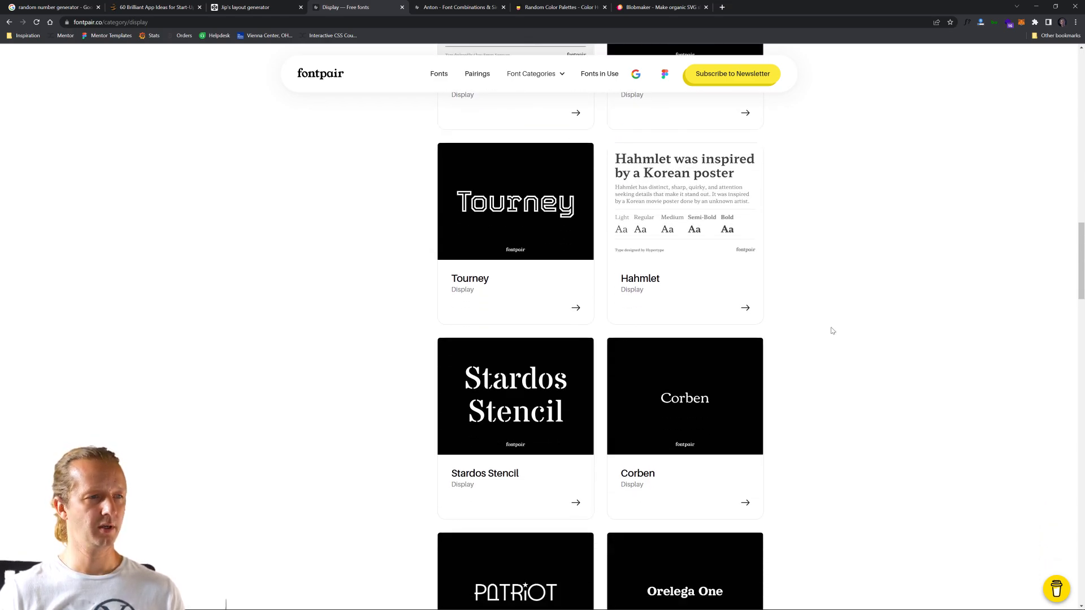
pyautogui.scroll(-5, 865, 326)
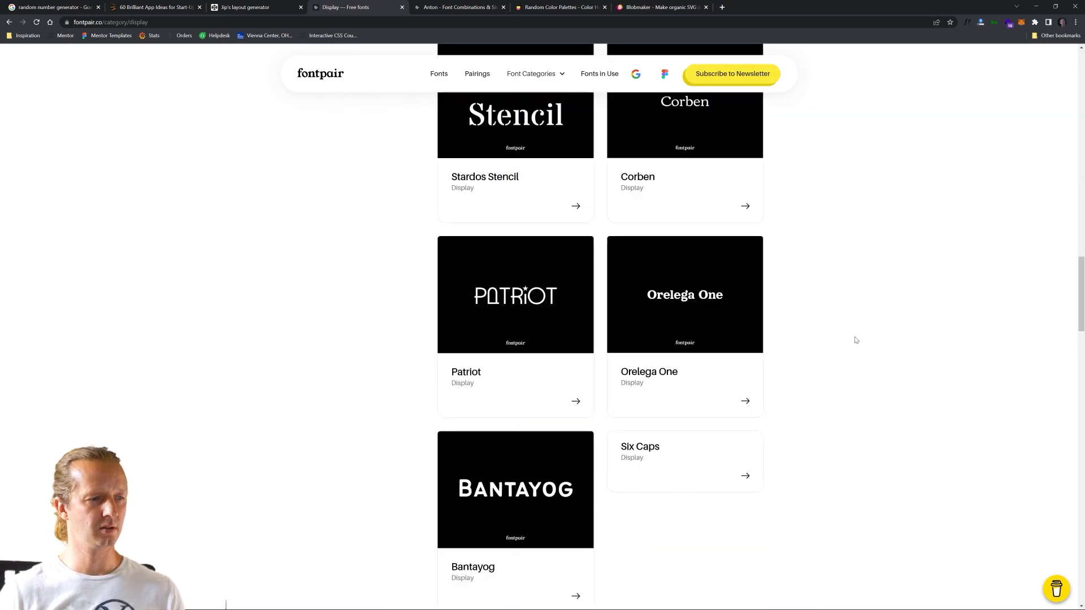
pyautogui.scroll(-8, 628, 360)
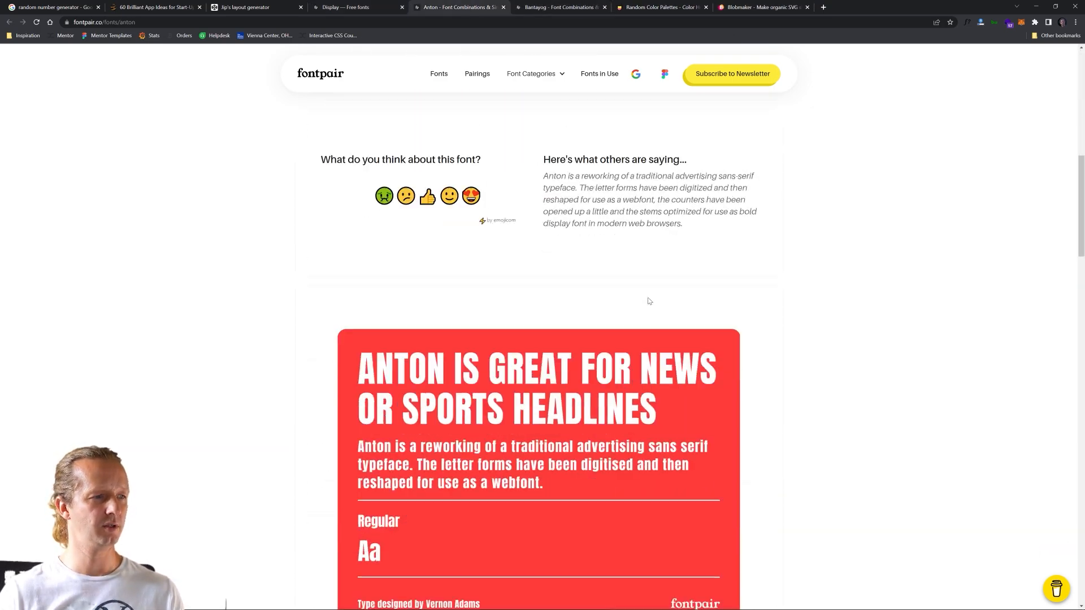
# - Open Fontpair's list of Google Font pairings and skim its length
pyautogui.click(359, 7)
pyautogui.scroll(8, 380, 317)
pyautogui.click(477, 74)
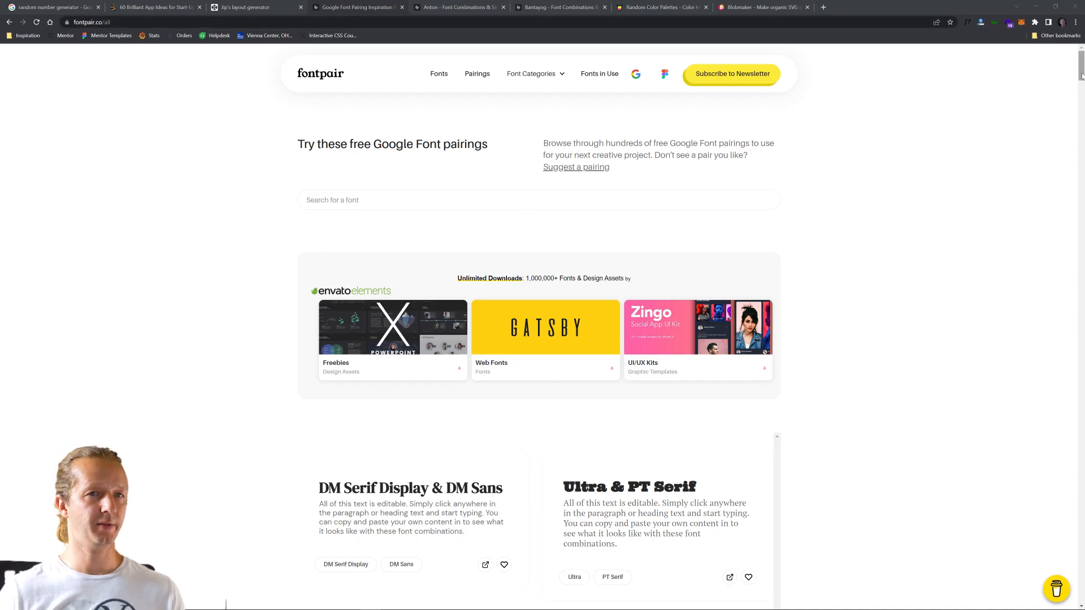
pyautogui.moveTo(1081, 66); pyautogui.dragTo(959, 92)
# - Set the random number generator's maximum to 40 and generate a number for choosing a font pairing
pyautogui.click(77, 7)
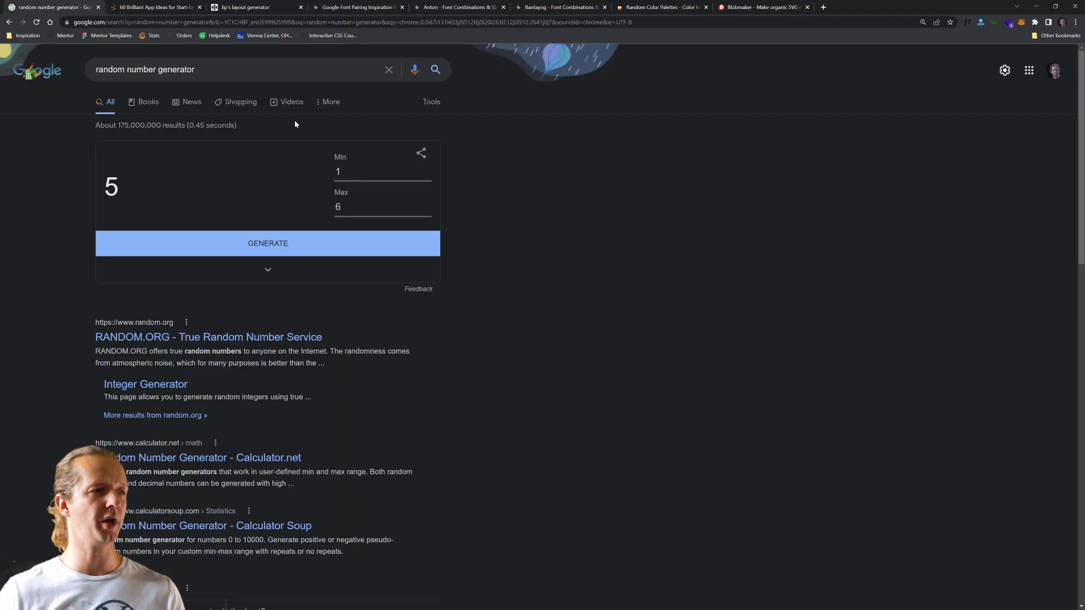
pyautogui.click(343, 209)
pyautogui.write('4')
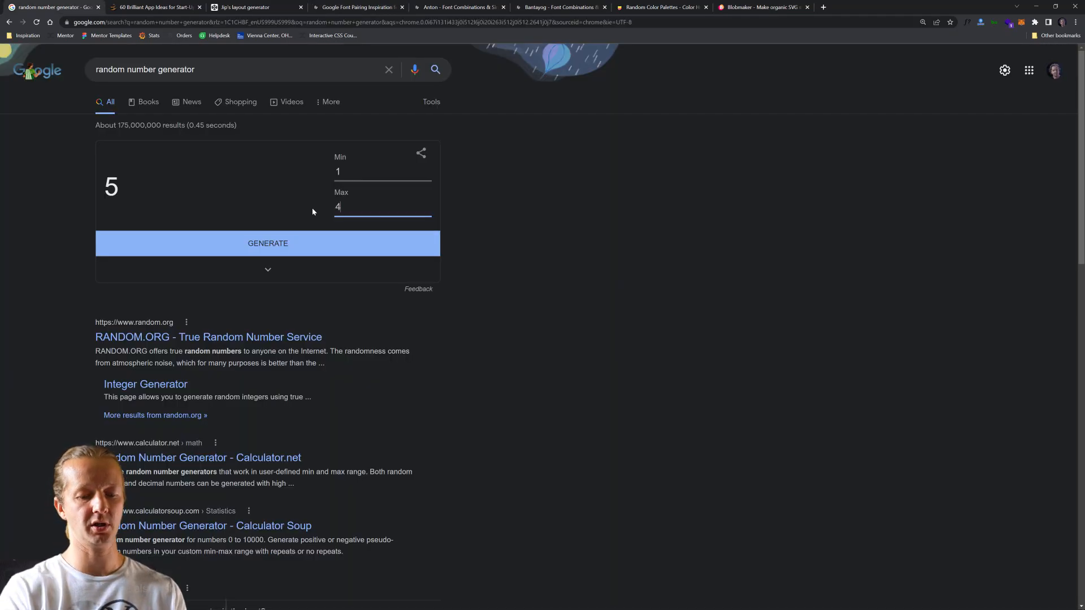
pyautogui.write('0')
pyautogui.click(287, 258)
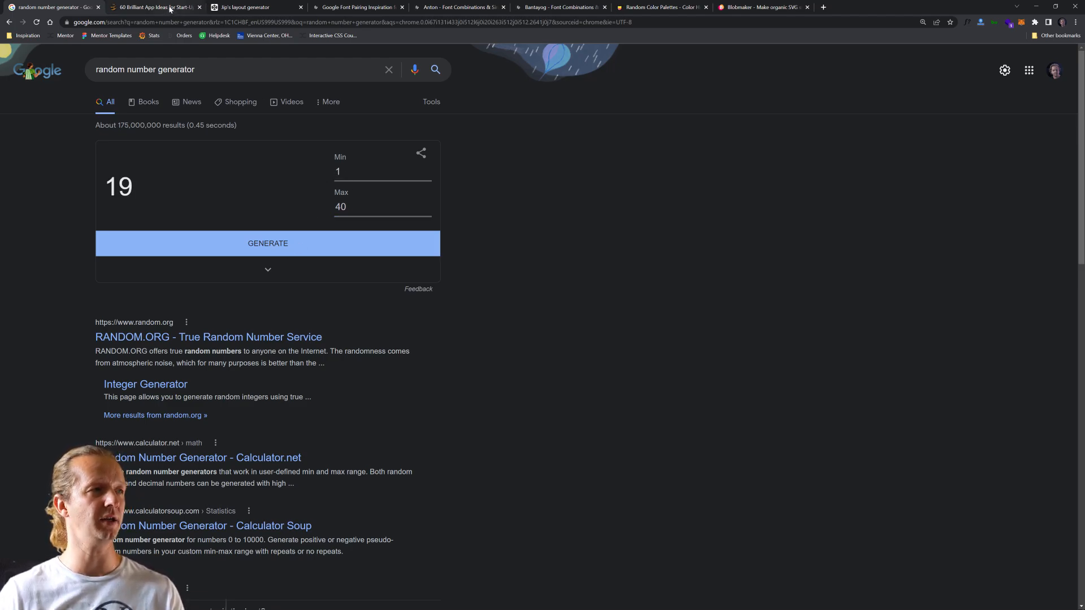
# - Return to Fontpair's list of pairings and count down the entries to the 19th one
pyautogui.click(319, 8)
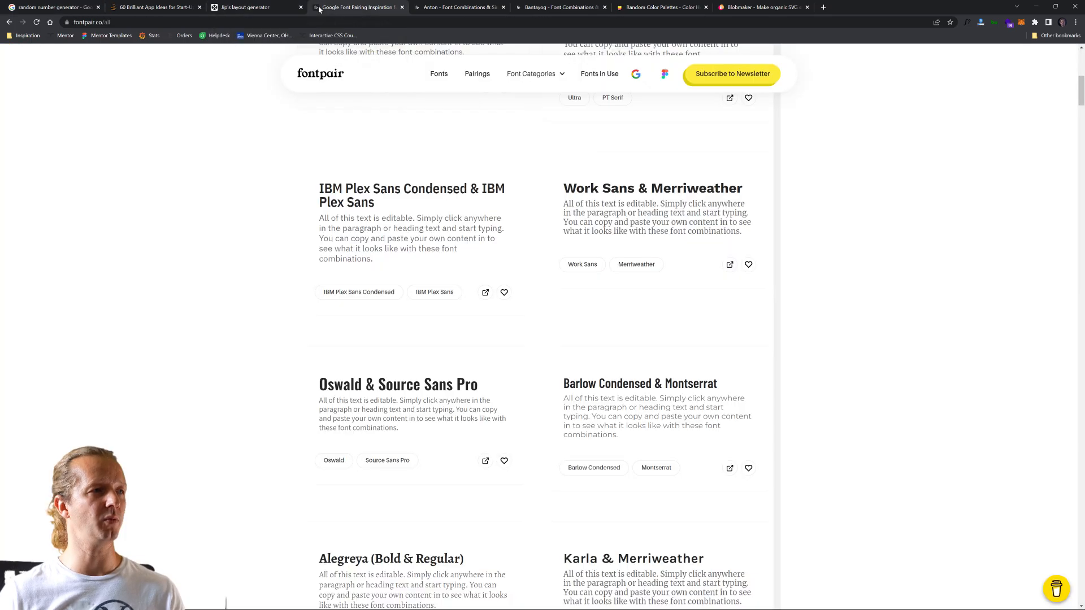
pyautogui.scroll(3, 491, 286)
pyautogui.scroll(-1, 494, 271)
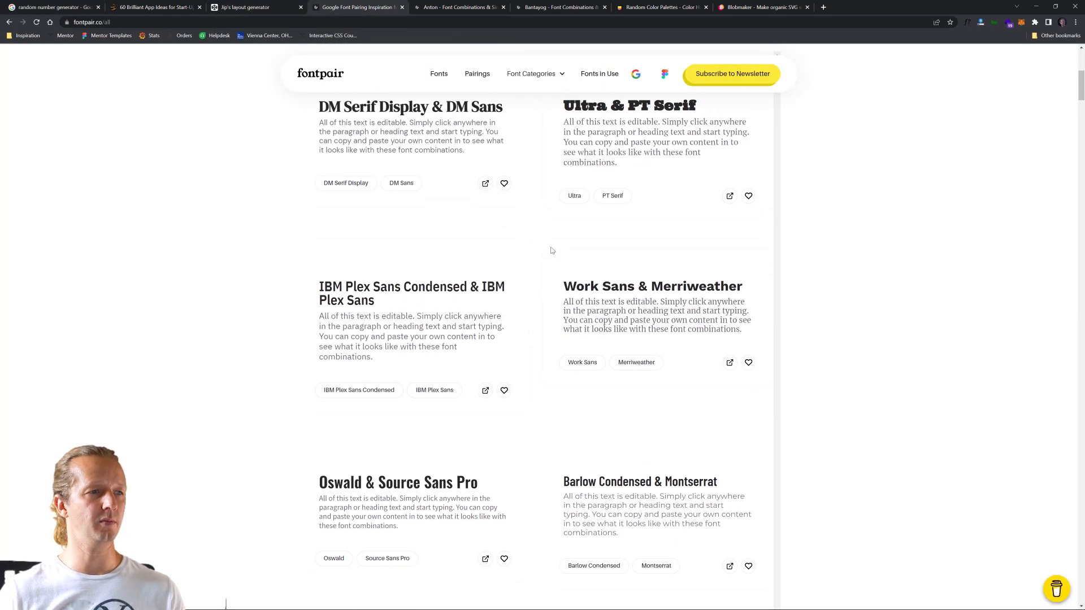
pyautogui.scroll(3, 497, 260)
pyautogui.scroll(-2, 501, 246)
pyautogui.scroll(-5, 500, 246)
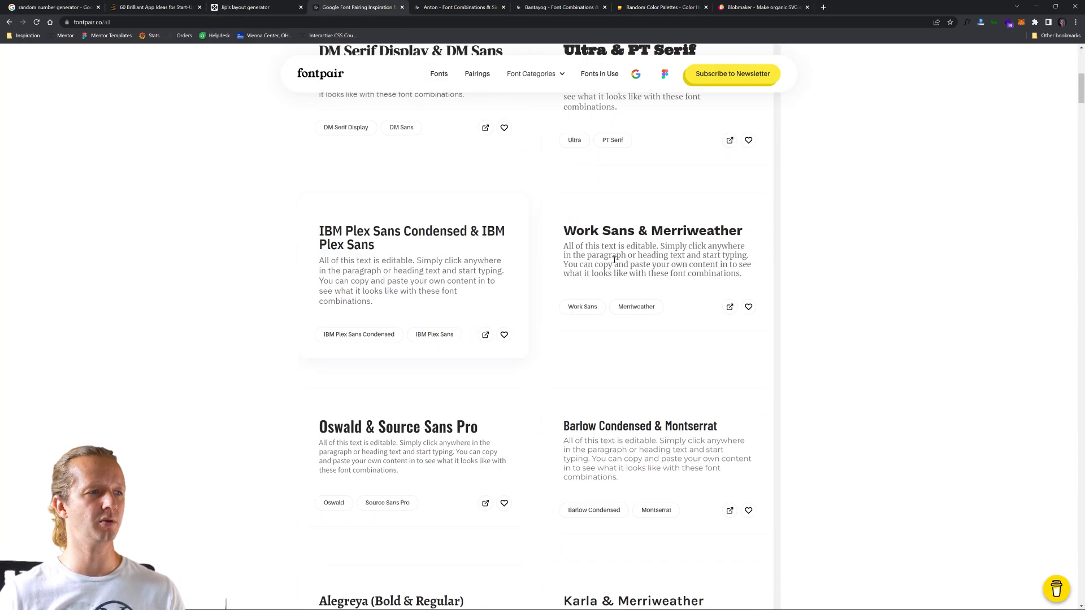
pyautogui.scroll(-8, 542, 326)
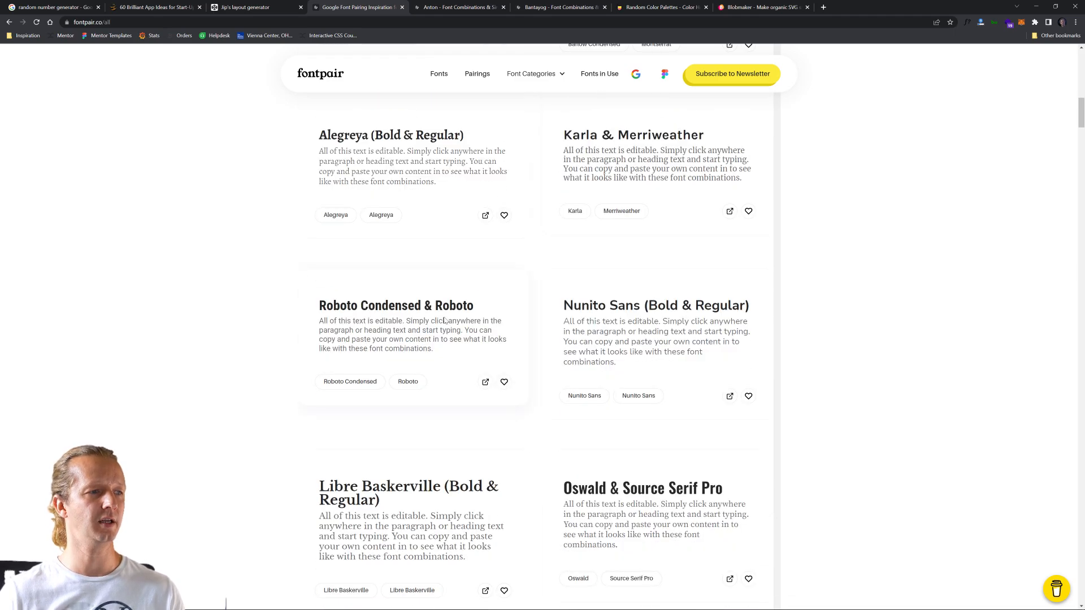
pyautogui.scroll(-7, 603, 357)
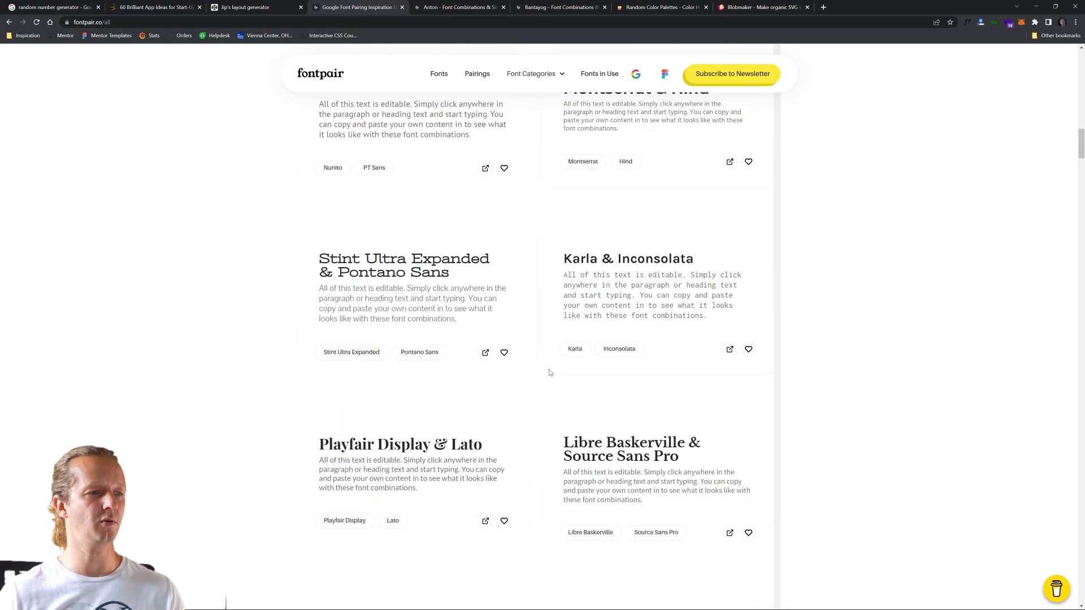
pyautogui.scroll(-4, 409, 421)
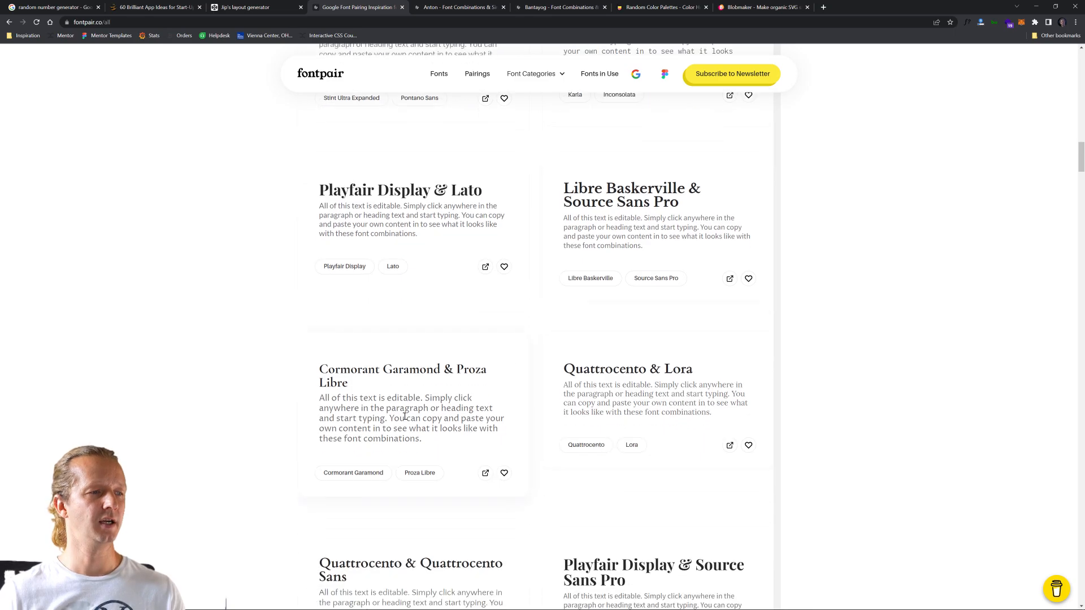
# - Pick the Cormorant Garamond & Proza Libre pairing and open its own page
pyautogui.moveTo(320, 369); pyautogui.dragTo(421, 396)
pyautogui.click(408, 400)
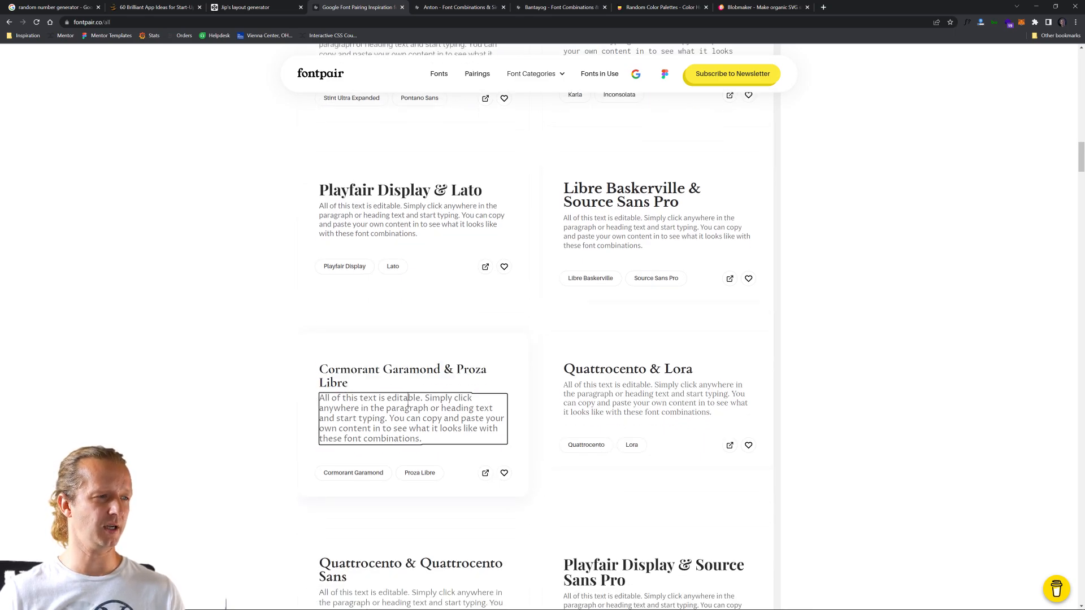
pyautogui.click(388, 380)
pyautogui.click(258, 375)
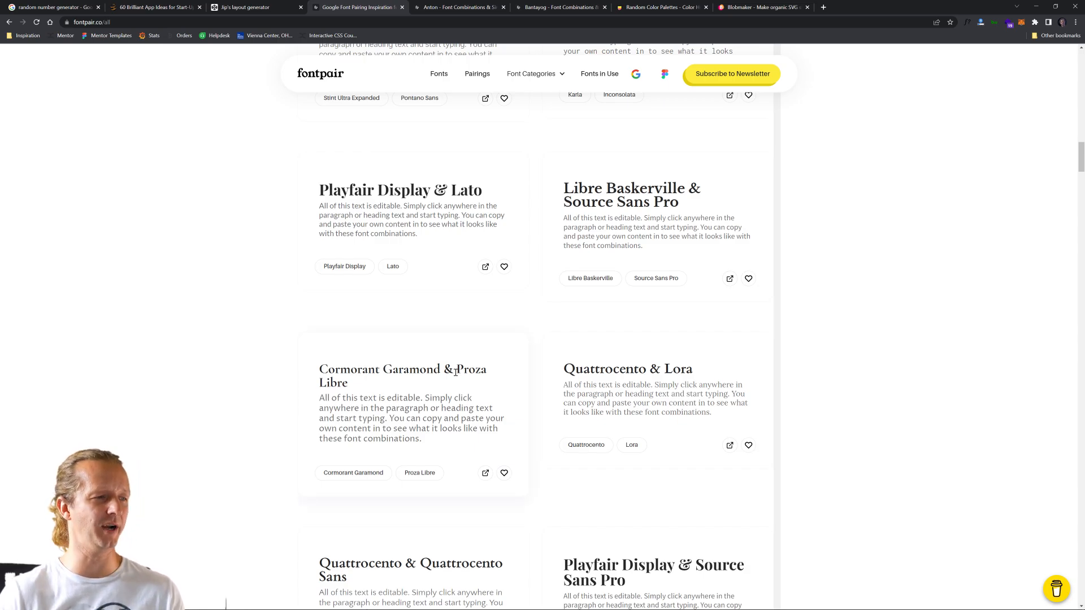
pyautogui.click(370, 407)
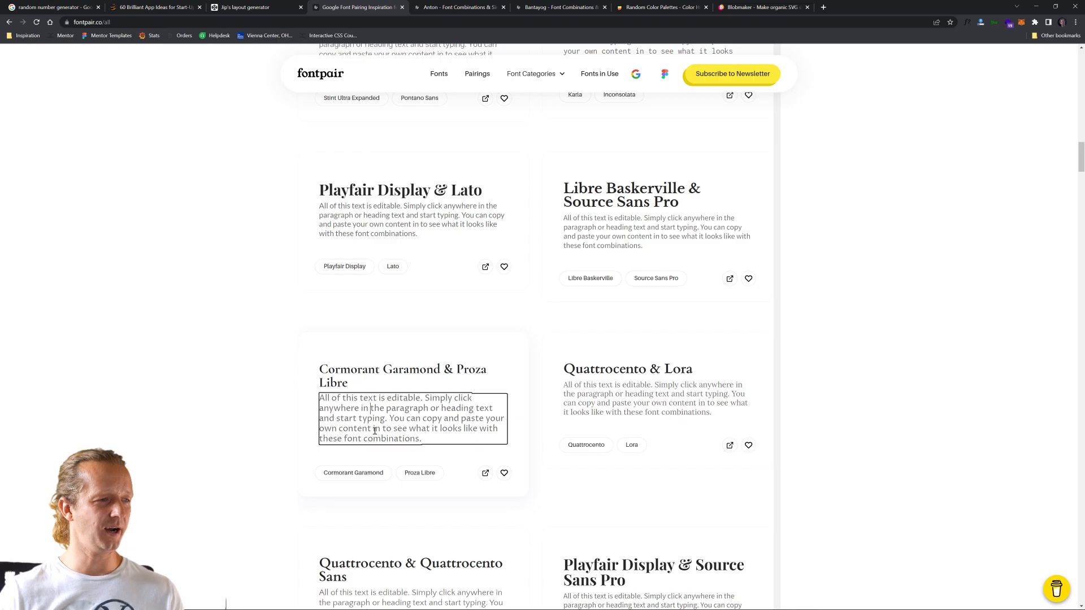
pyautogui.click(485, 473)
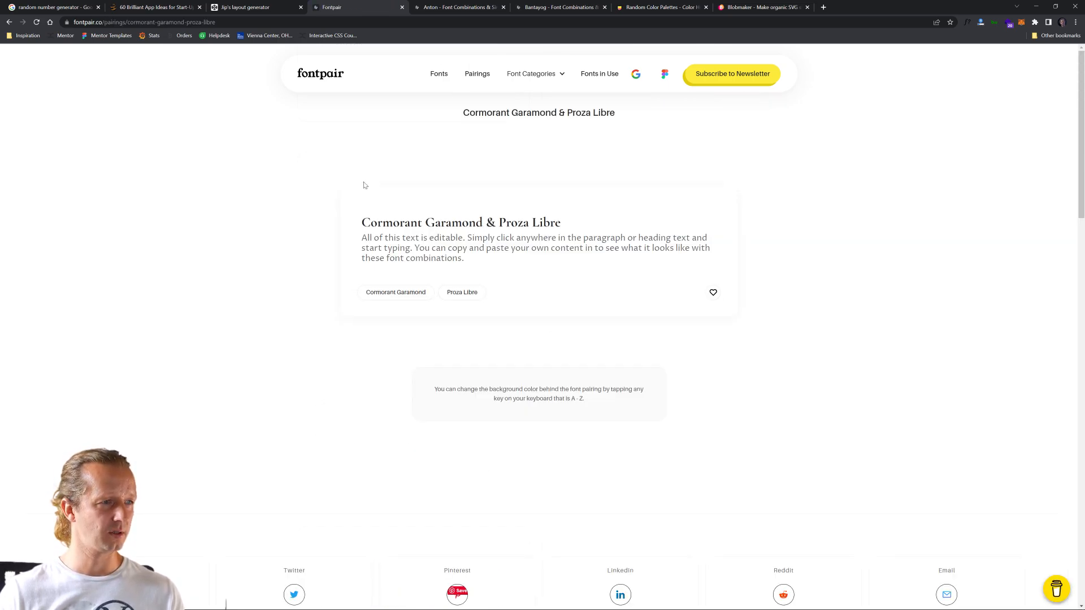
# - Open the Cormorant Garamond font page, copy the word "Garamond" from its title and switch to Figma
pyautogui.click(407, 248)
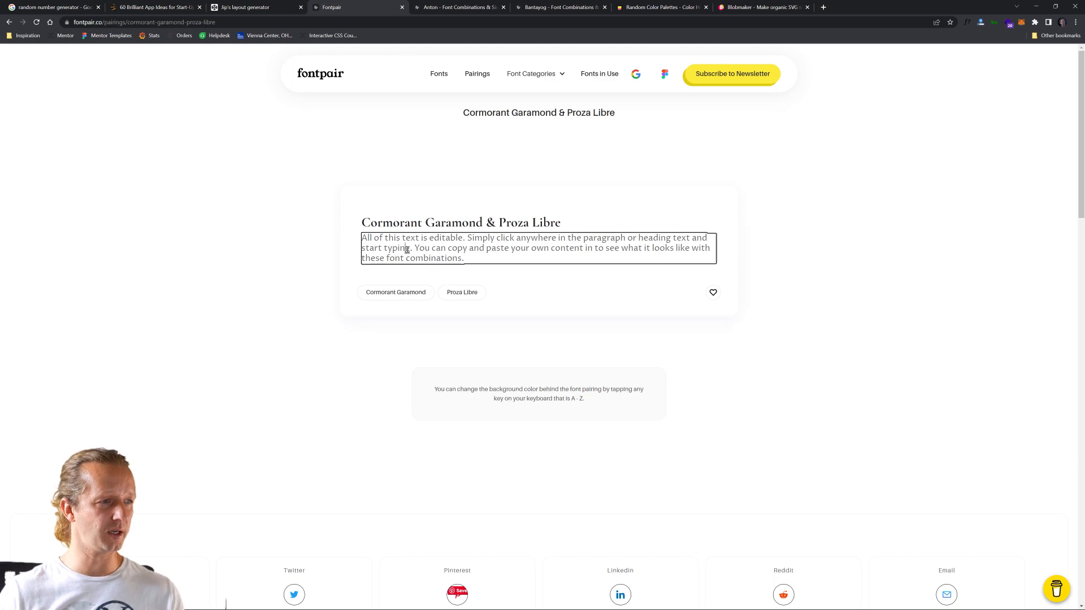
pyautogui.click(394, 292)
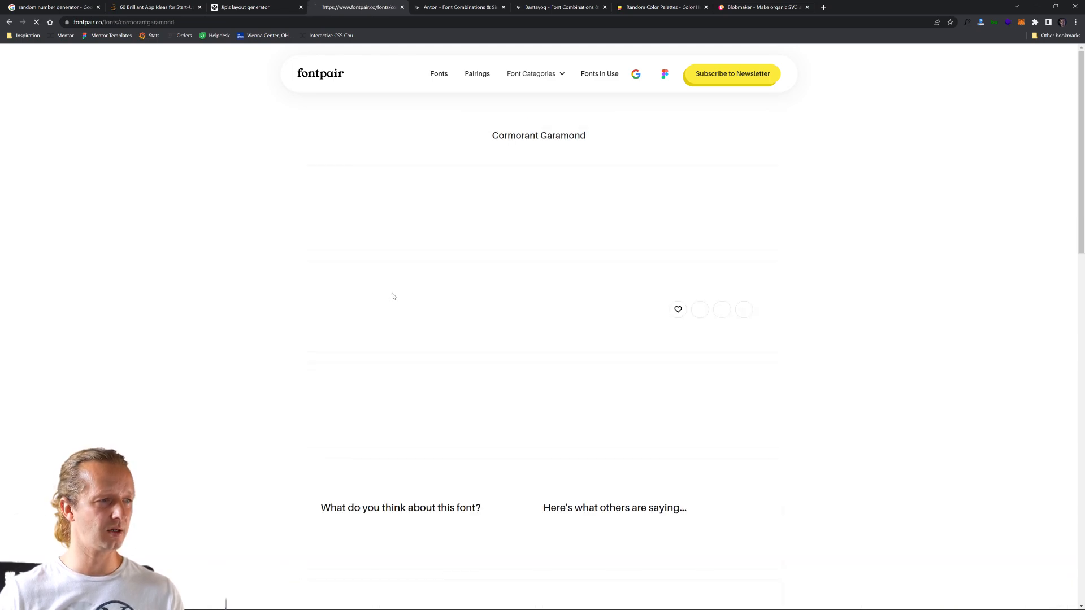
pyautogui.doubleClick(496, 137)
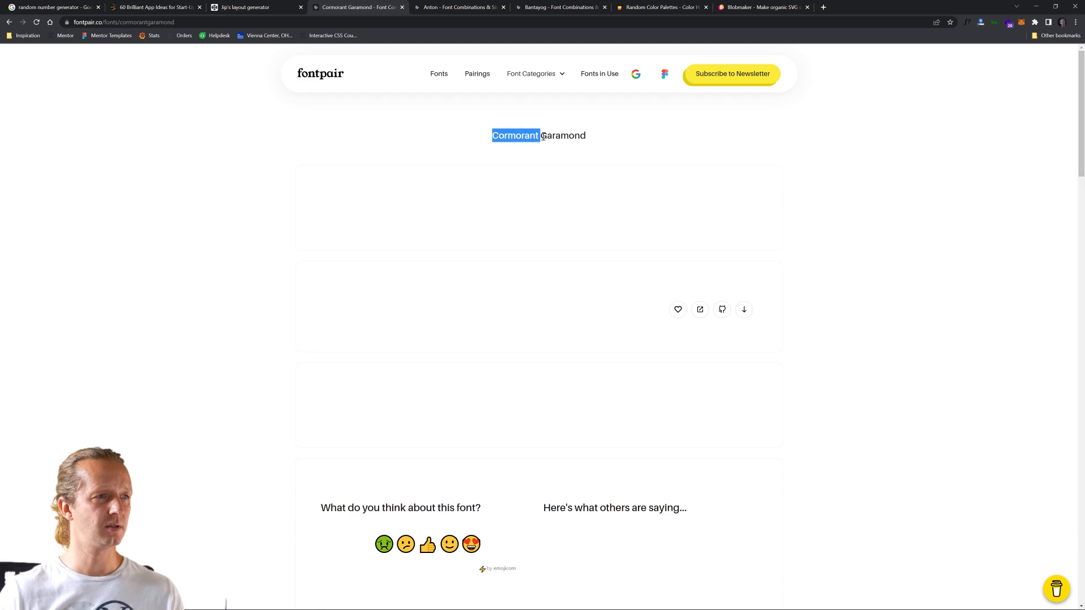
pyautogui.doubleClick(542, 136)
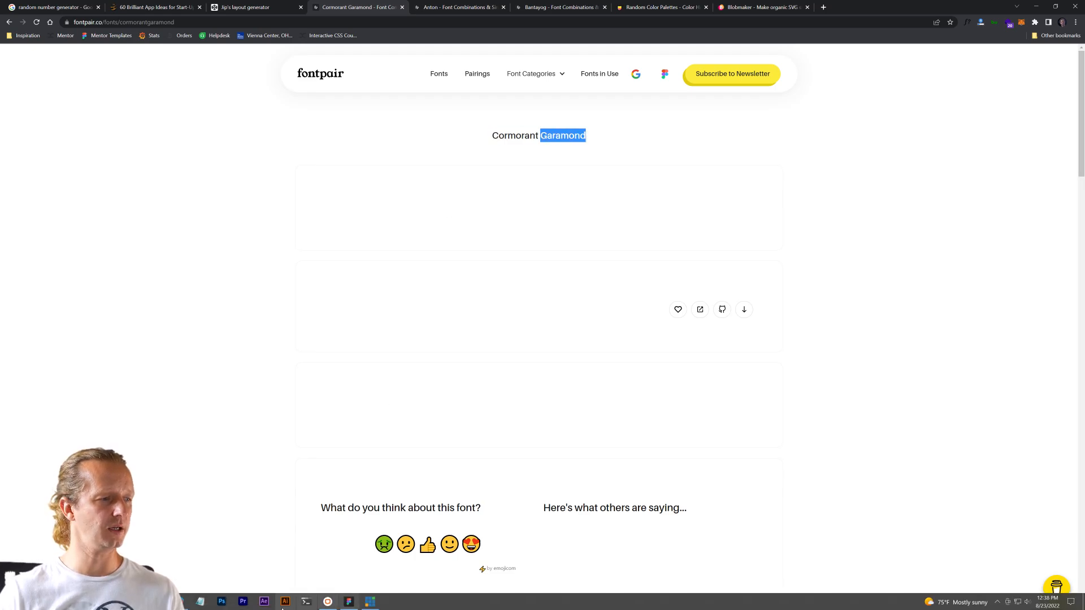
pyautogui.click(1035, 7)
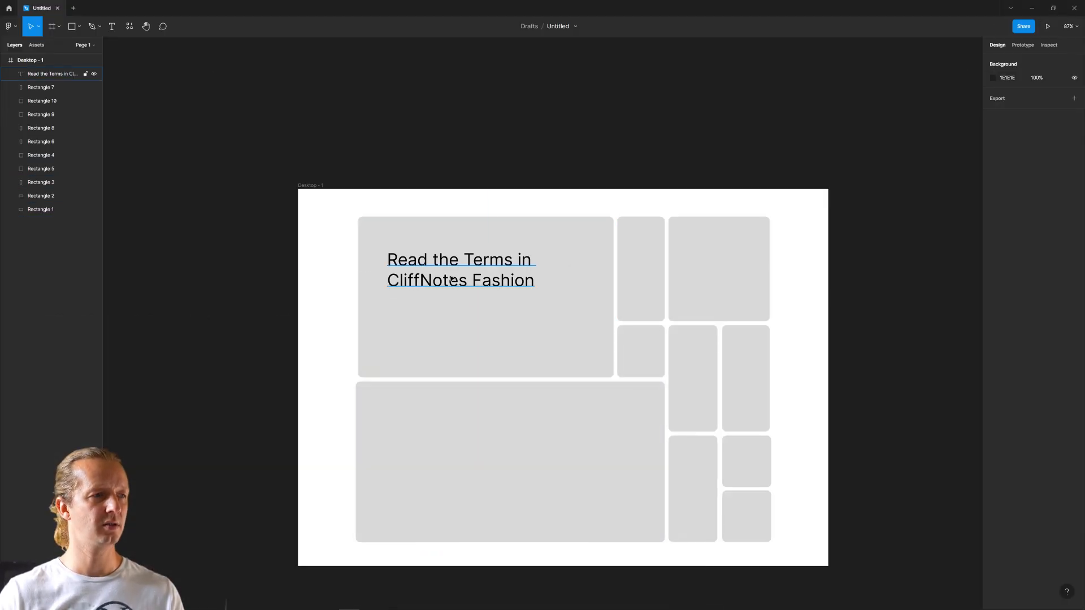
# - Try Garamond as the font of the "Read the Terms in CliffNotes Fashion" headline and check the list of available fonts
pyautogui.click(522, 275)
pyautogui.click(1015, 246)
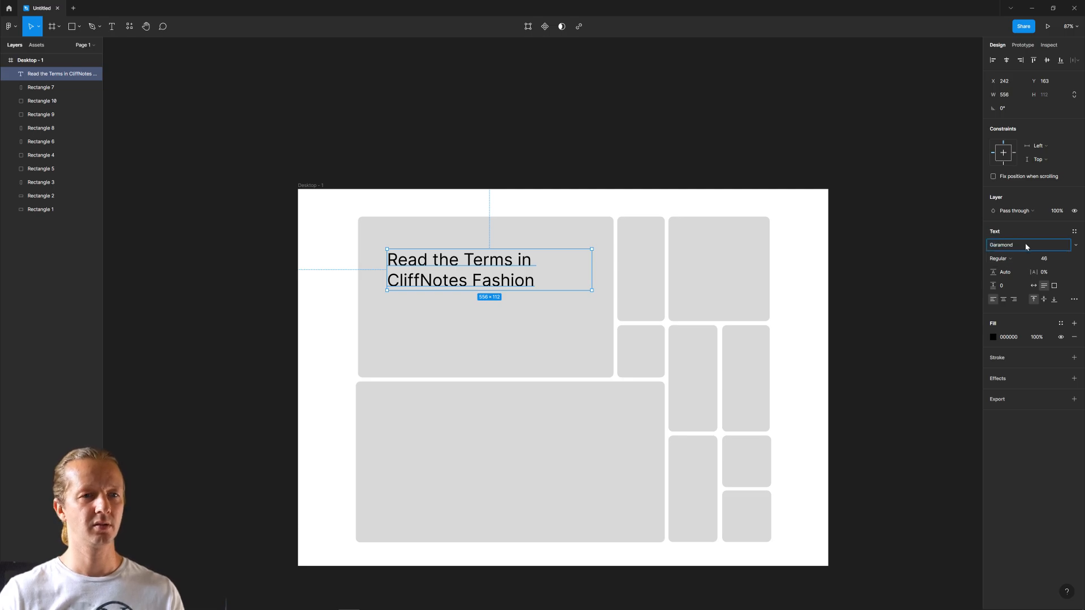
pyautogui.press('Return')
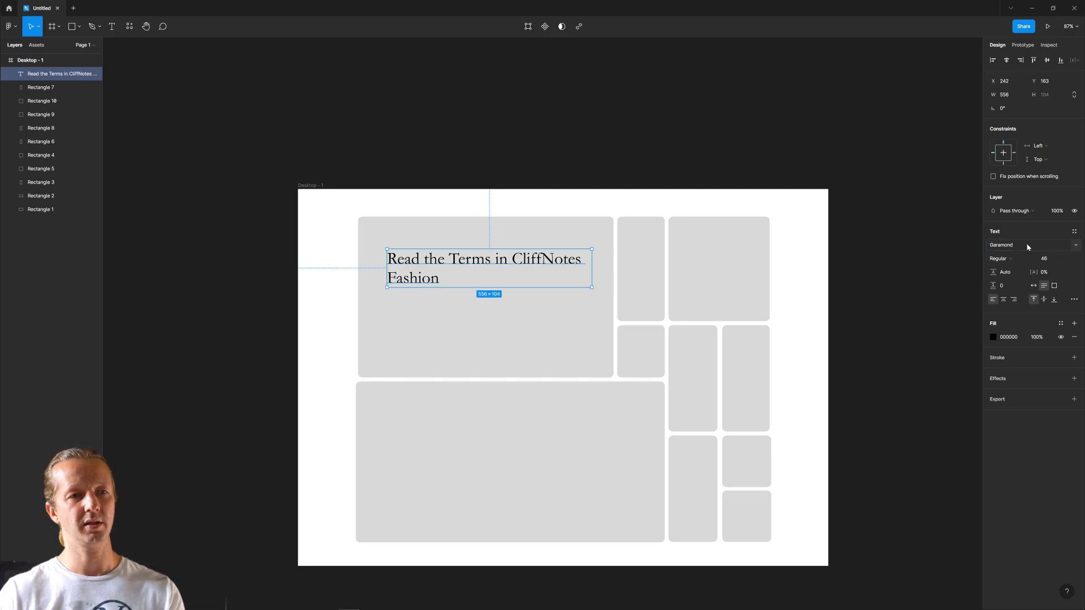
pyautogui.click(1075, 246)
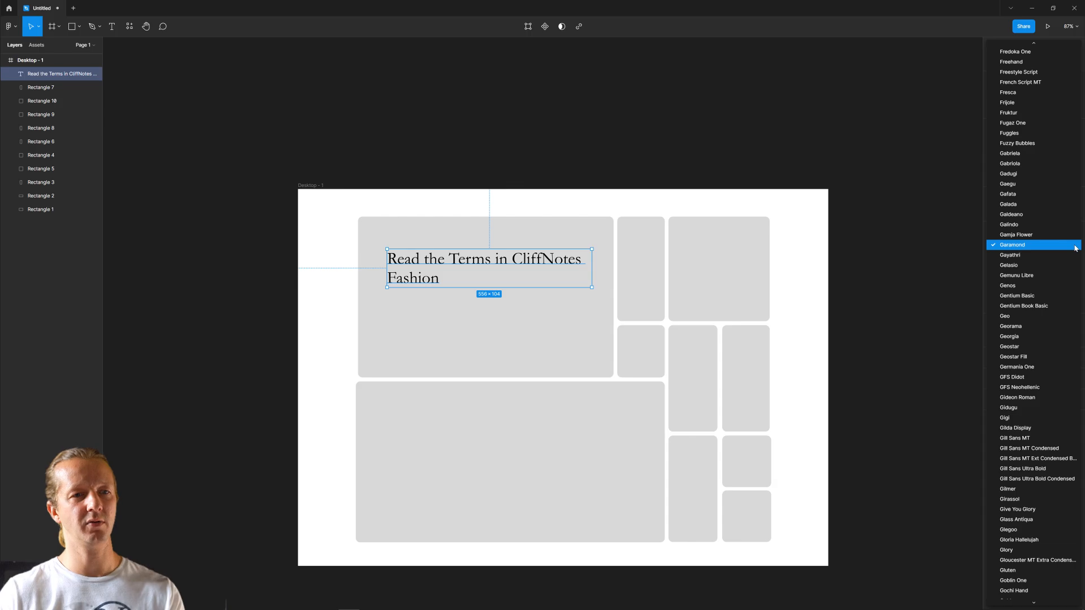
pyautogui.click(1075, 248)
# - Change the headline's font to Cormorant Garamond in the Bold style
pyautogui.click(1029, 246)
pyautogui.write('Cabin')
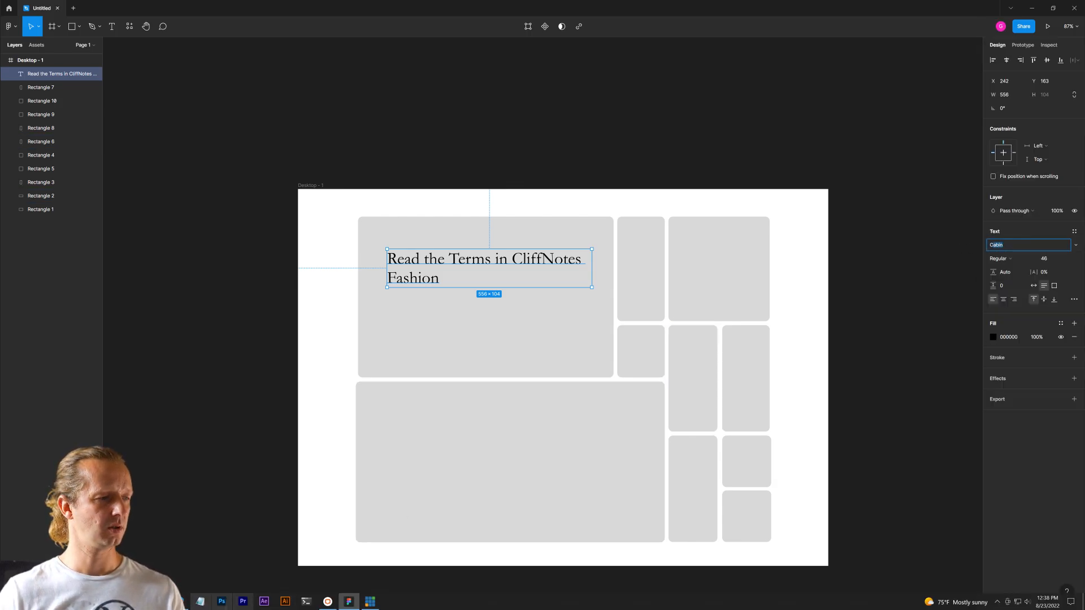
pyautogui.click(158, 602)
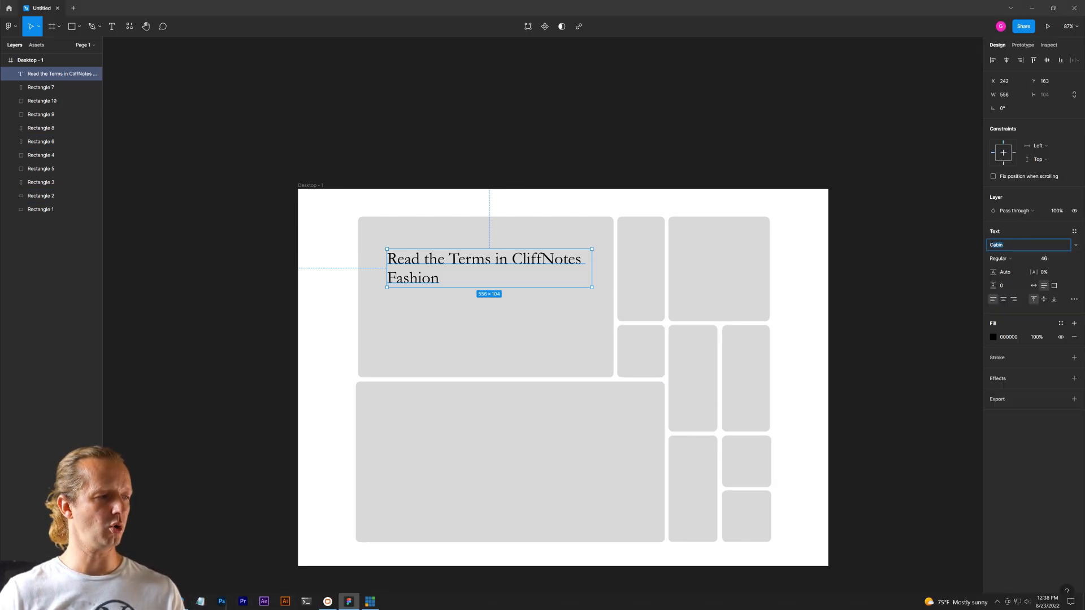
pyautogui.click(349, 602)
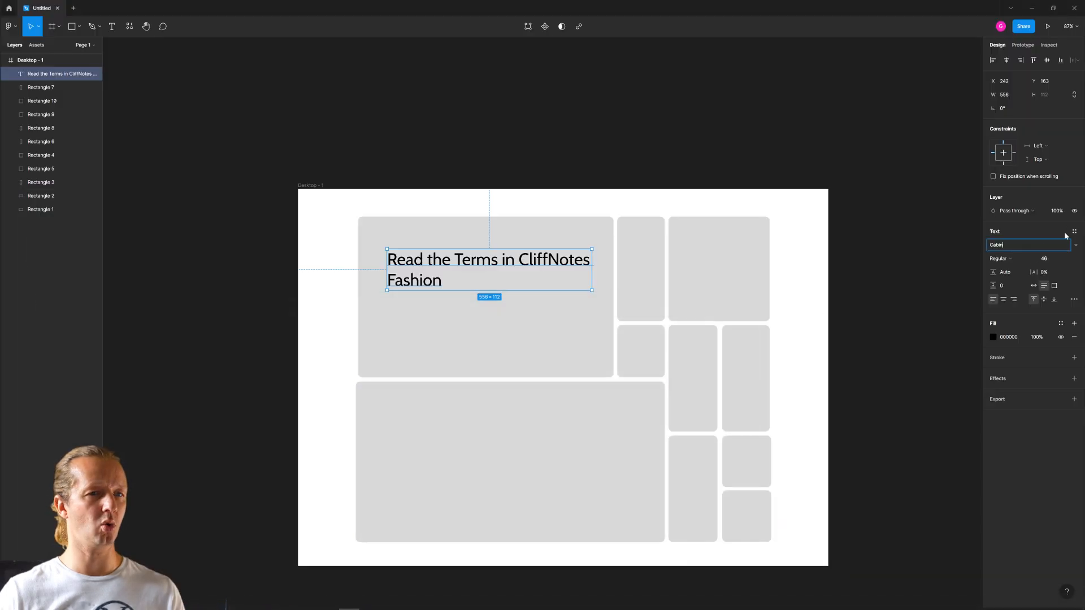
pyautogui.click(1005, 247)
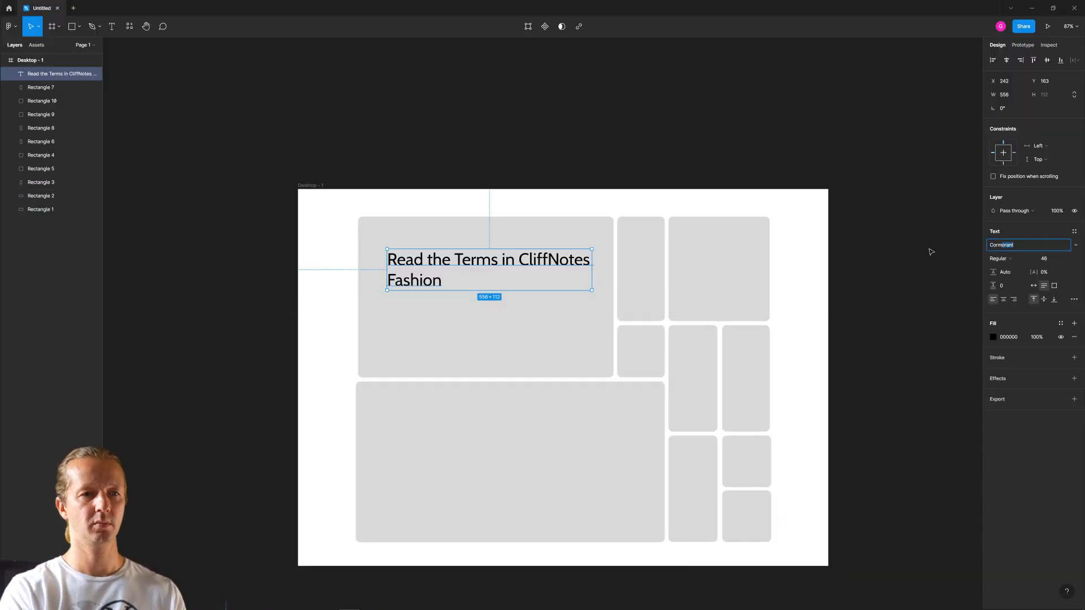
pyautogui.write('Corm')
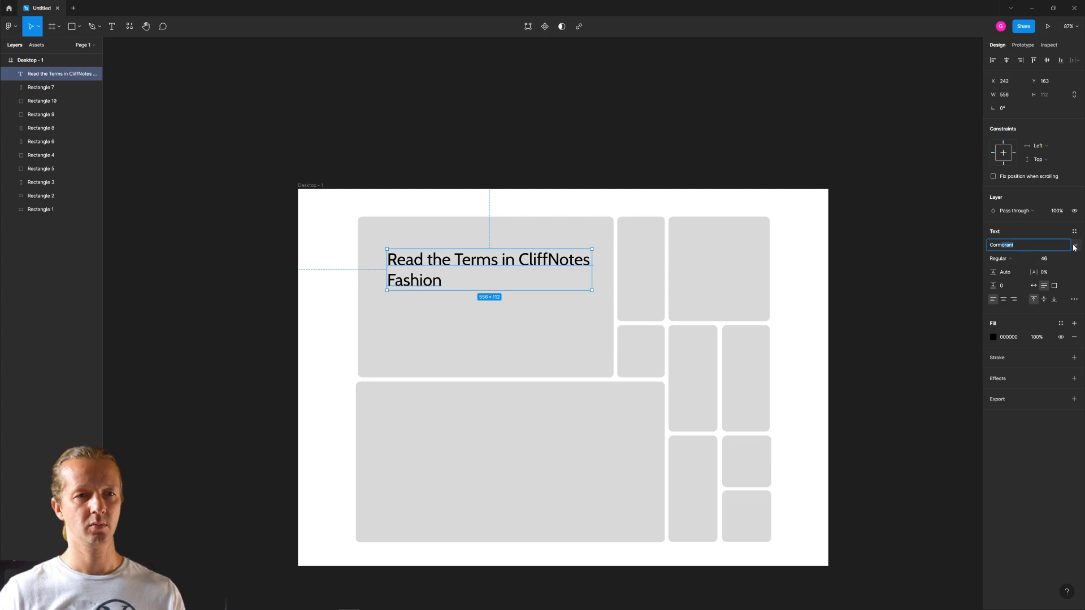
pyautogui.click(1075, 245)
pyautogui.click(1049, 255)
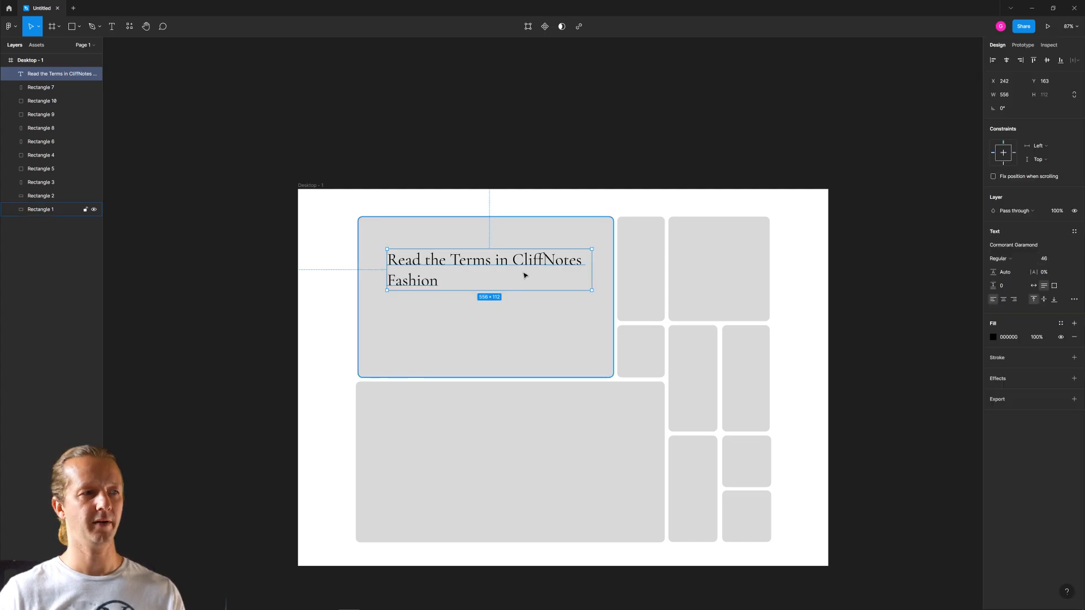
pyautogui.click(1020, 259)
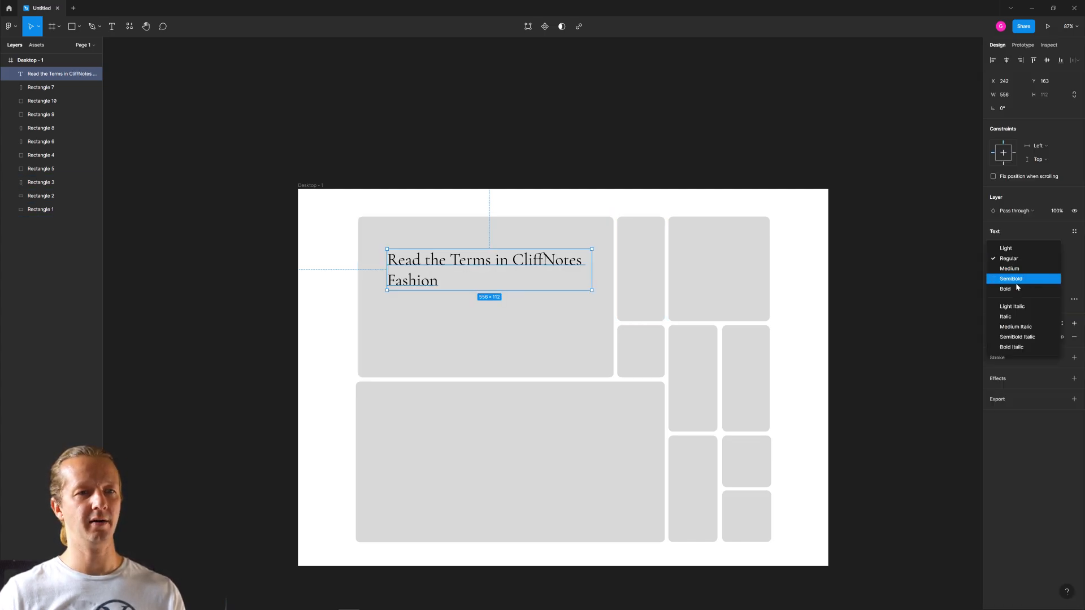
pyautogui.click(1018, 290)
pyautogui.click(880, 295)
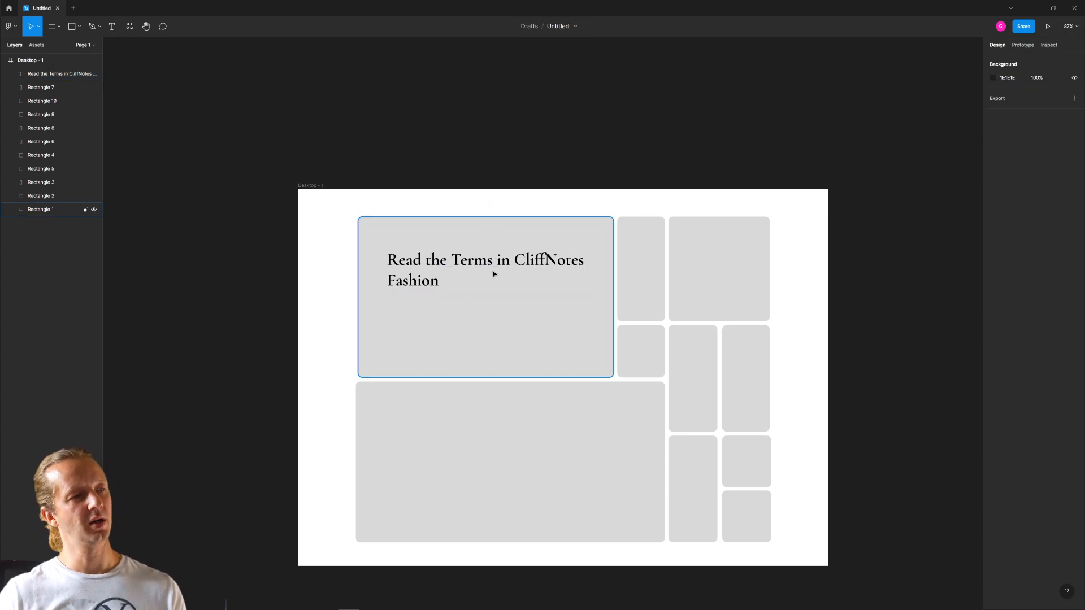
# - Move the headline slightly toward the upper-left corner of its card and duplicate it directly below
pyautogui.click(454, 262)
pyautogui.click(519, 132)
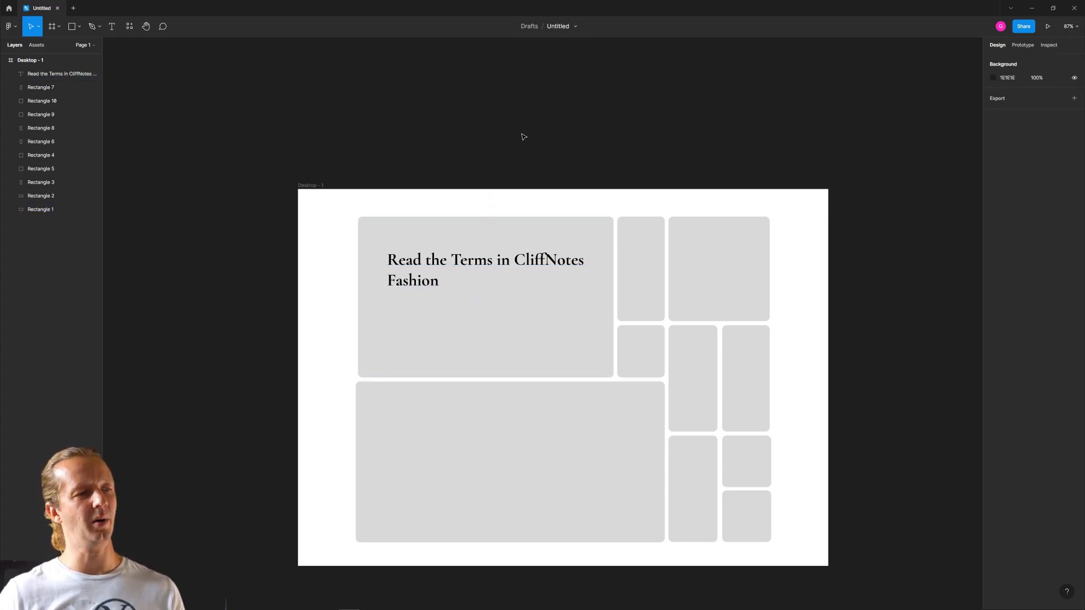
pyautogui.moveTo(449, 261); pyautogui.dragTo(440, 260)
pyautogui.click(459, 137)
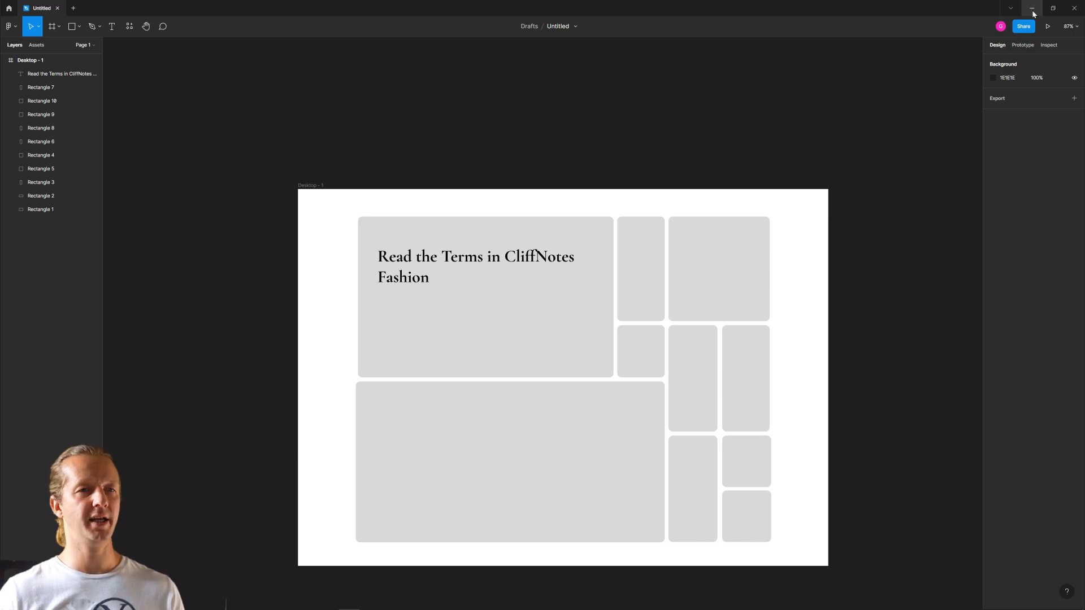
pyautogui.click(424, 271)
pyautogui.moveTo(424, 271); pyautogui.dragTo(416, 310)
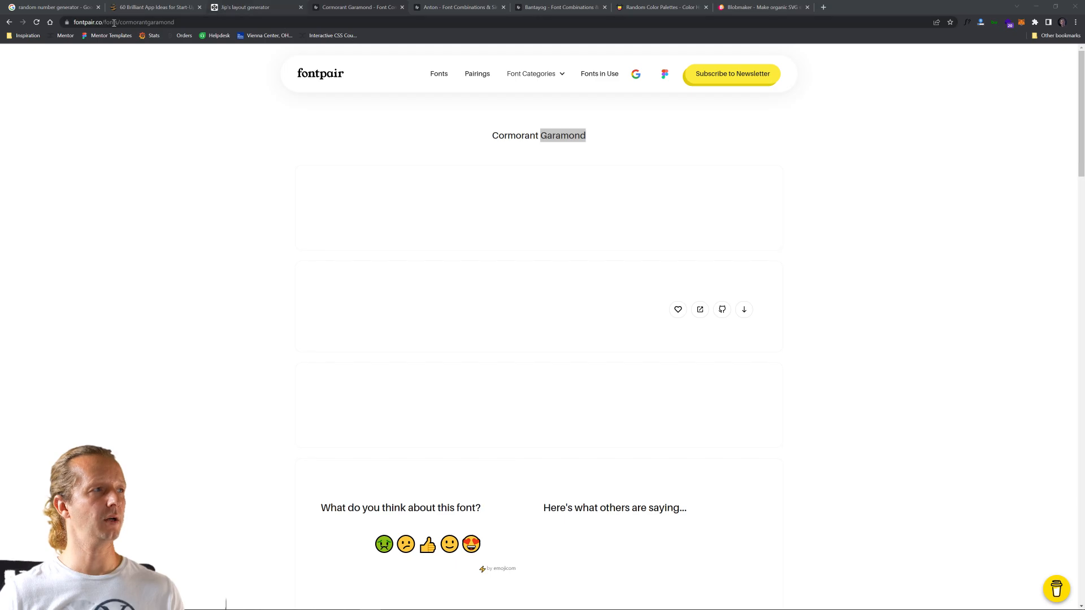
# - Go back to the pairing's page for the second font name, and set the duplicated text to Proza Libre Regular
pyautogui.click(9, 22)
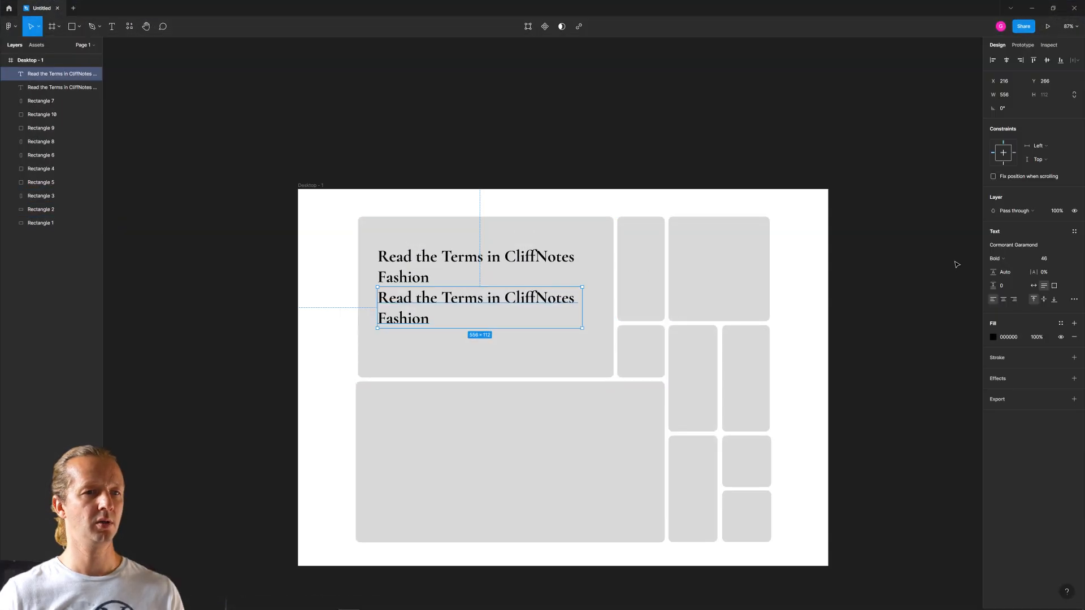
pyautogui.click(1002, 252)
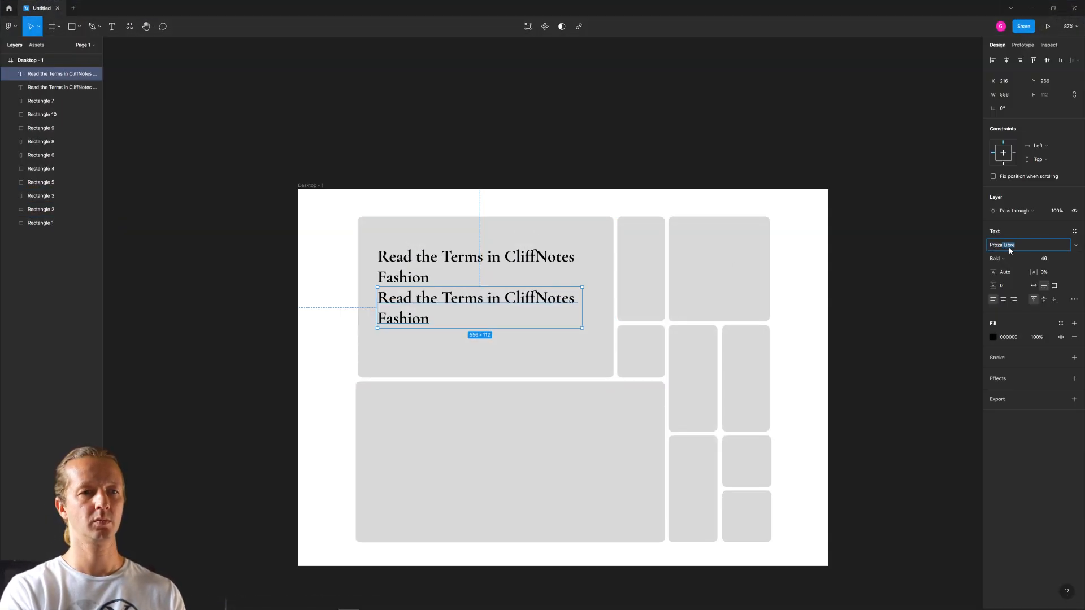
pyautogui.press('Return')
pyautogui.click(1005, 259)
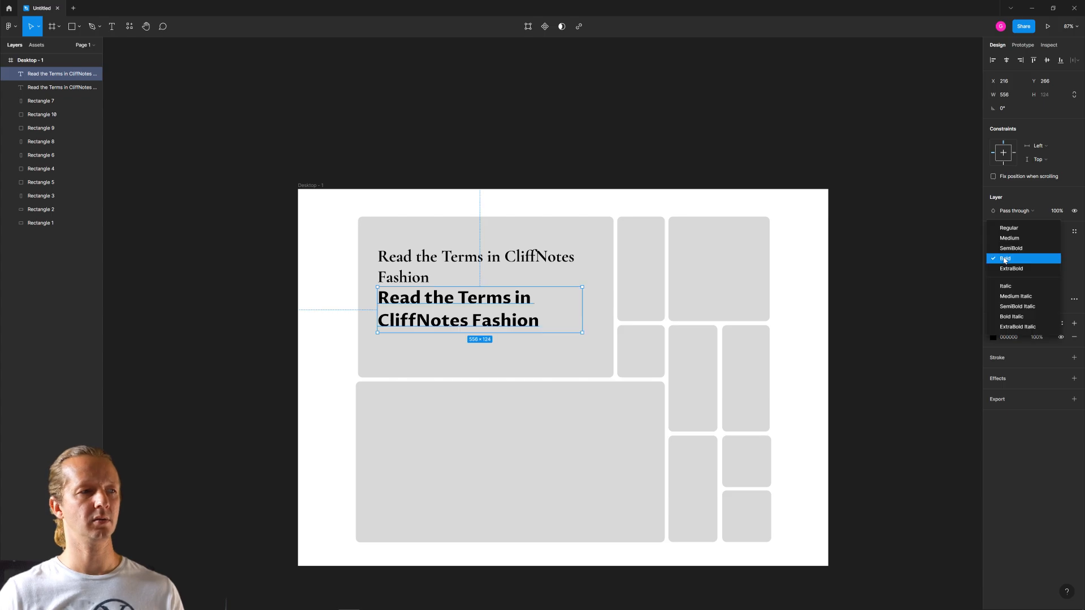
pyautogui.click(1009, 228)
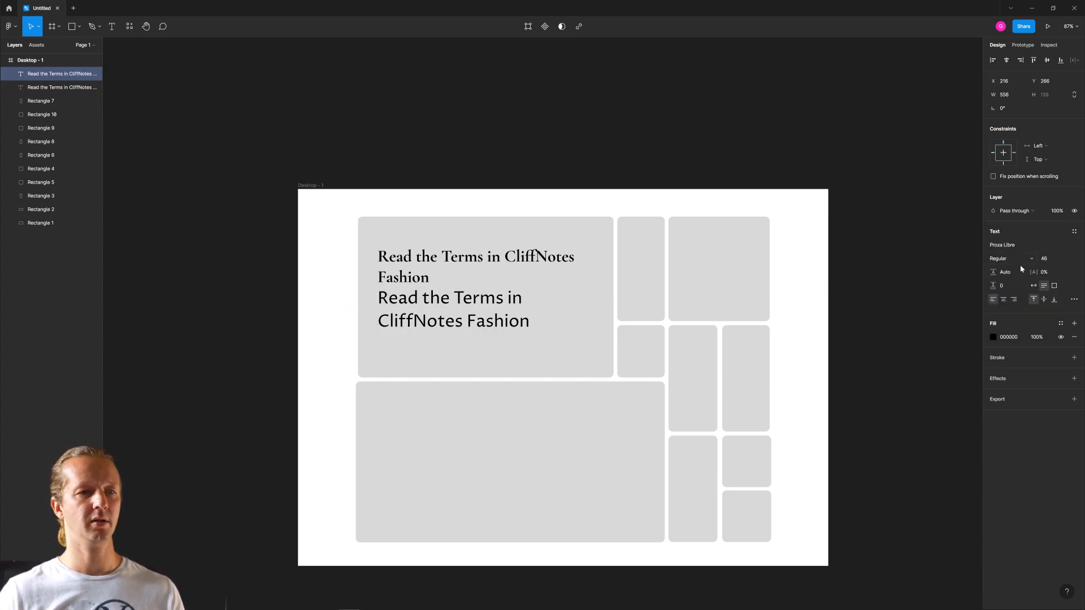
# - Set the Proza Libre text's size to 24 and move it slightly down to about Y 284, beneath the headline
pyautogui.click(1052, 258)
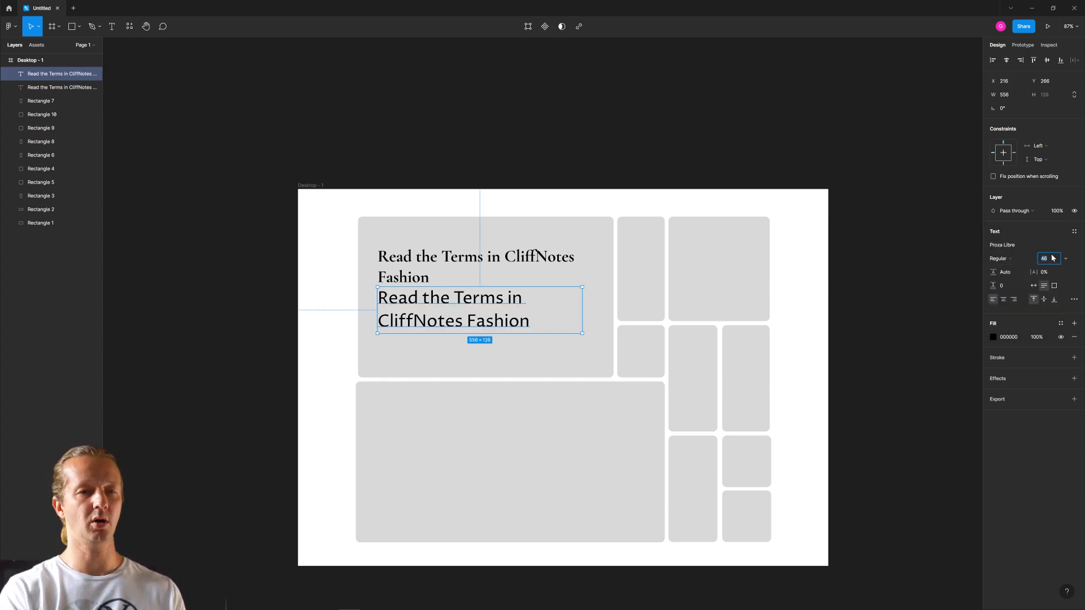
pyautogui.write('2')
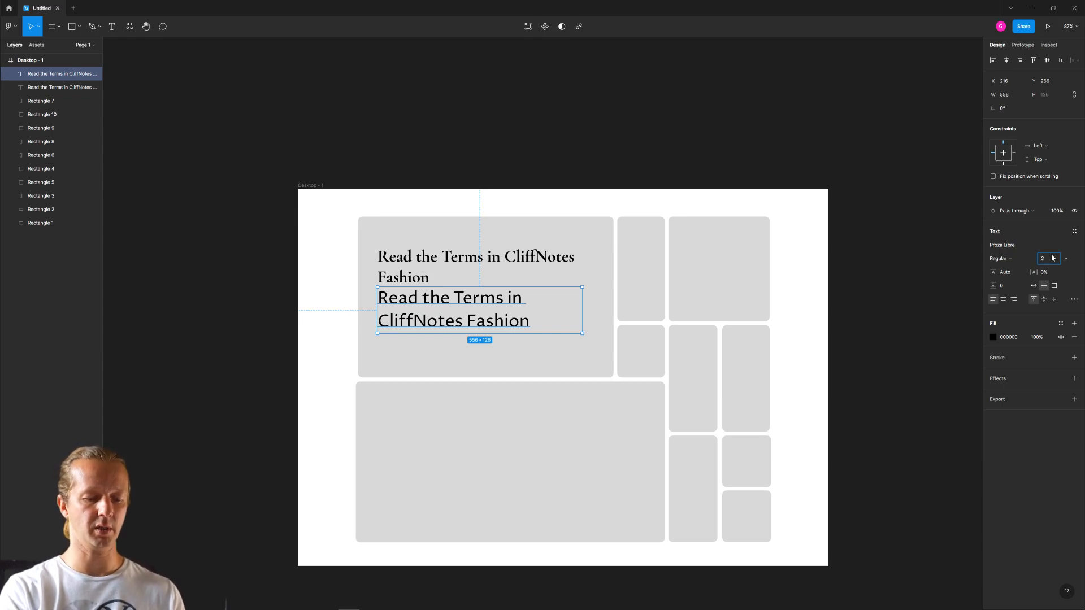
pyautogui.write('4')
pyautogui.press('Return')
pyautogui.click(459, 105)
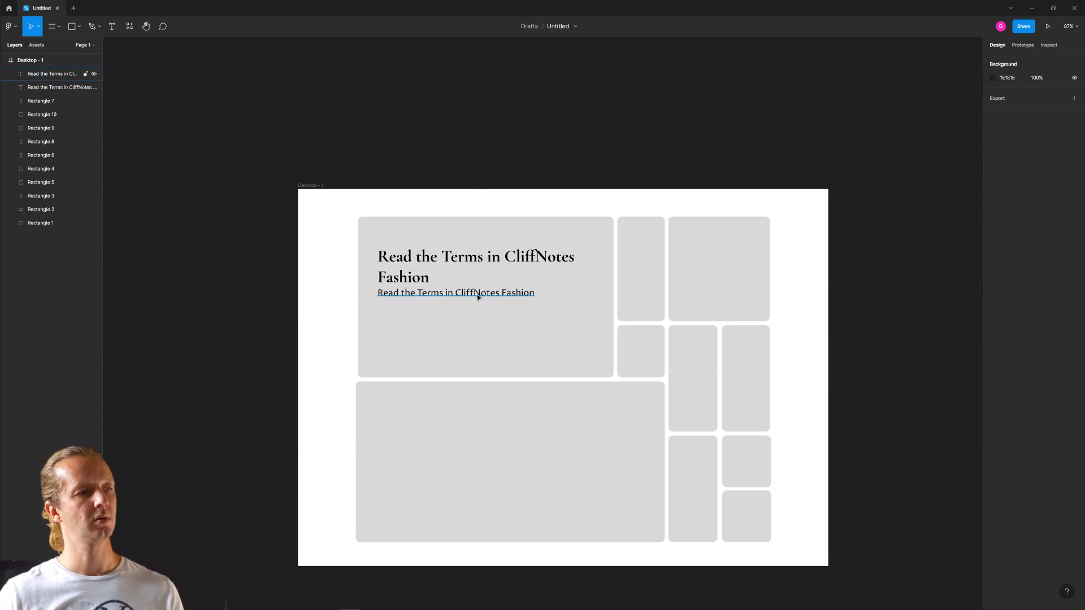
pyautogui.moveTo(477, 296); pyautogui.dragTo(478, 305)
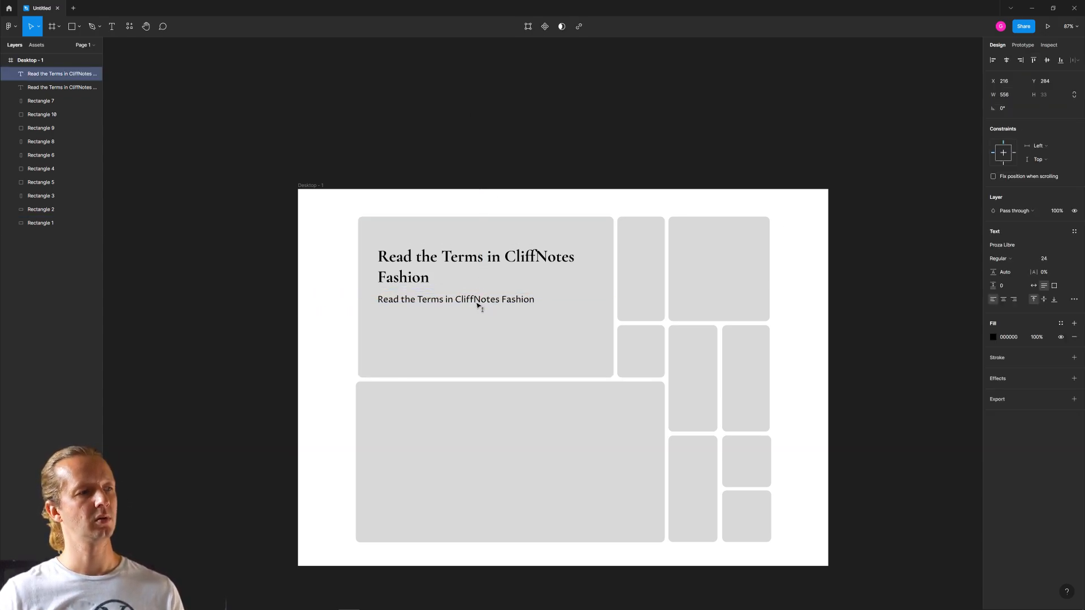
pyautogui.click(997, 259)
pyautogui.click(996, 261)
pyautogui.click(908, 282)
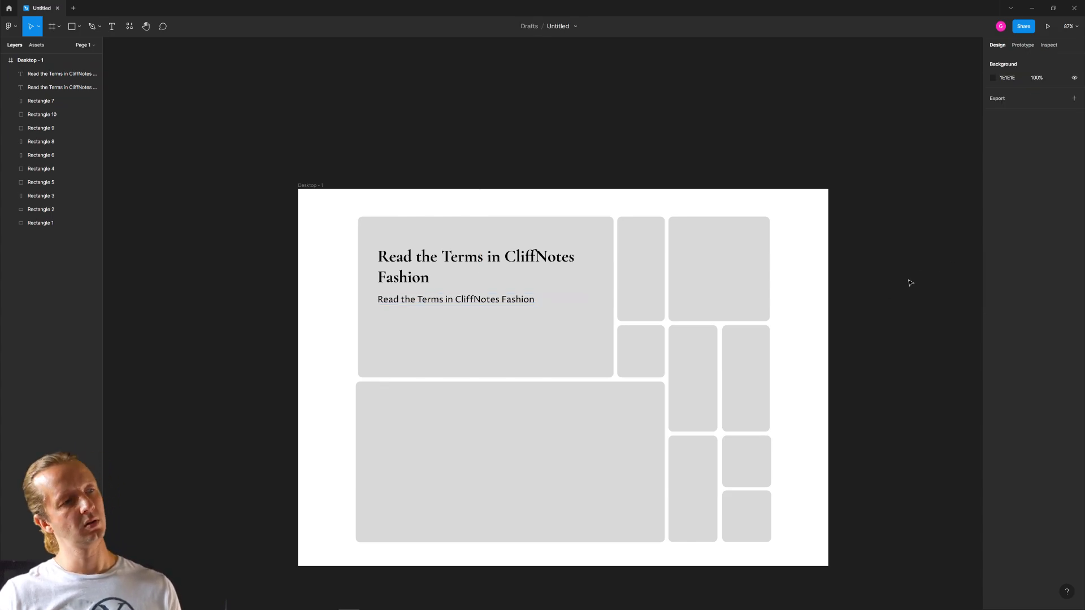
# - Try the headline at size 55 and shift the Proza Libre text down to clear it
pyautogui.click(418, 267)
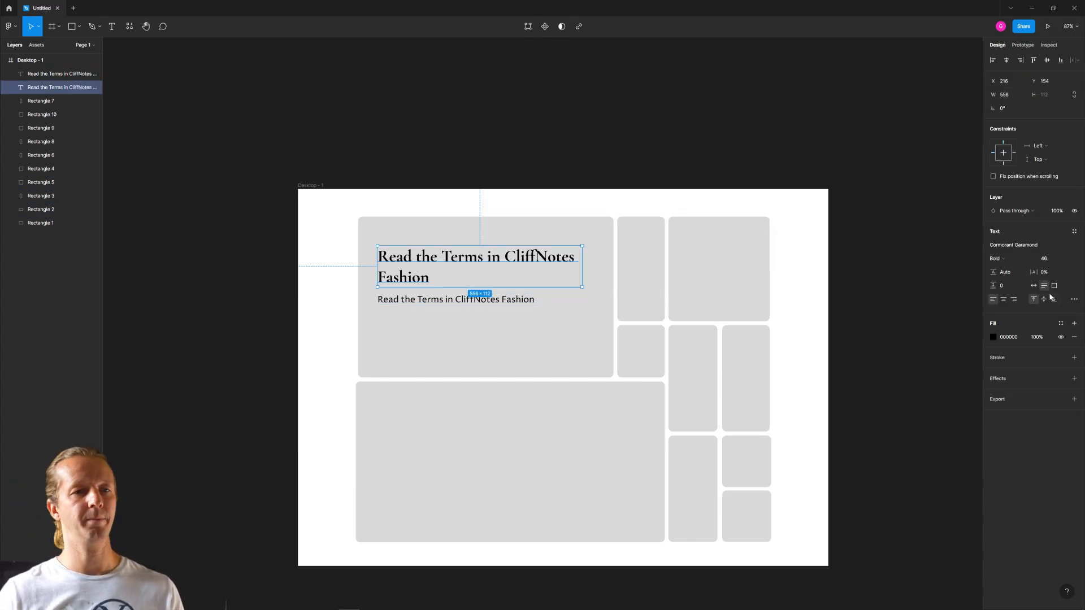
pyautogui.click(1033, 260)
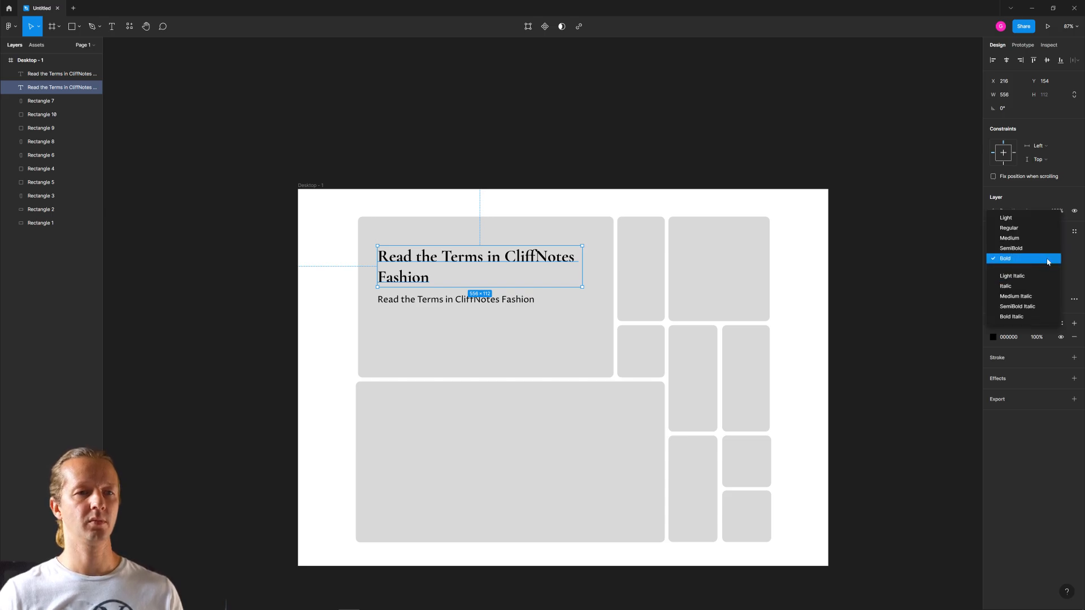
pyautogui.click(1048, 262)
pyautogui.click(1048, 258)
pyautogui.write('52')
pyautogui.press('Return')
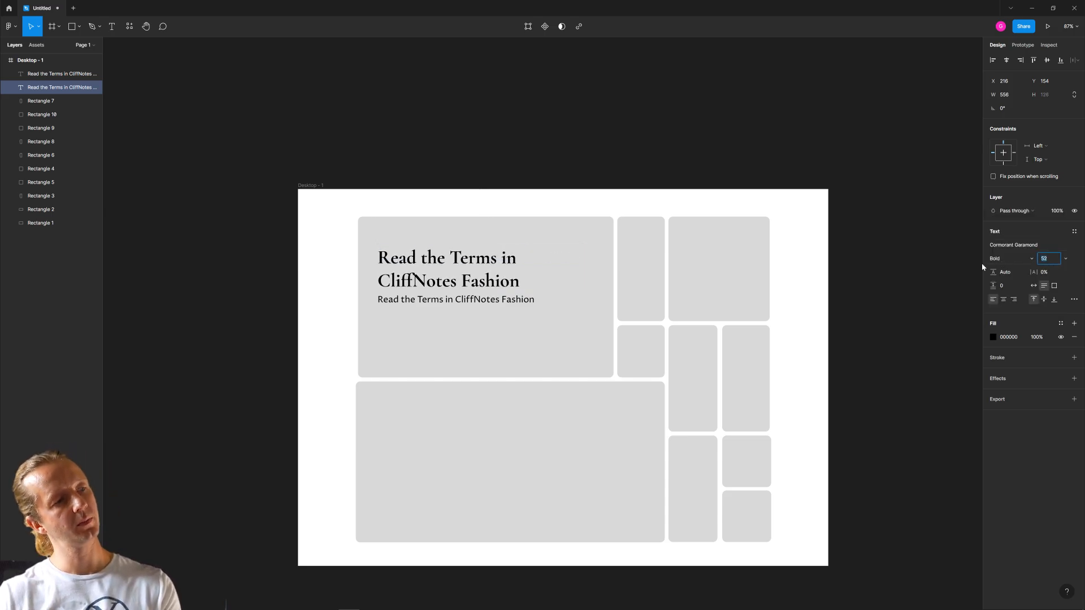
pyautogui.press('Up')
pyautogui.press('Up')
pyautogui.press('Up')
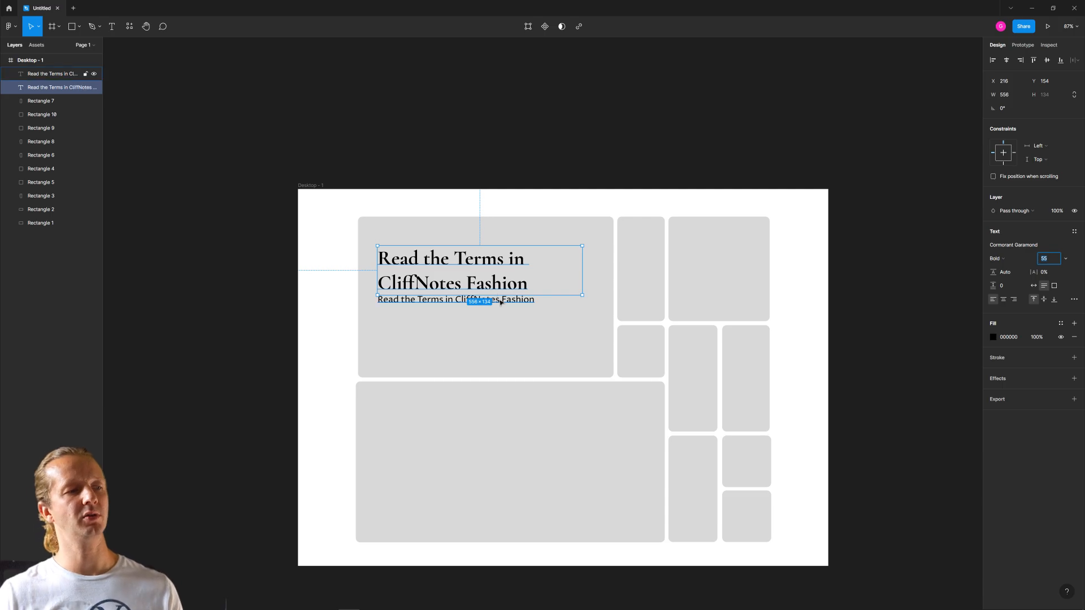
pyautogui.moveTo(501, 299); pyautogui.dragTo(502, 309)
# - Try the headline at size 40 and move it down to about Y 197, close to the text beneath it
pyautogui.click(491, 288)
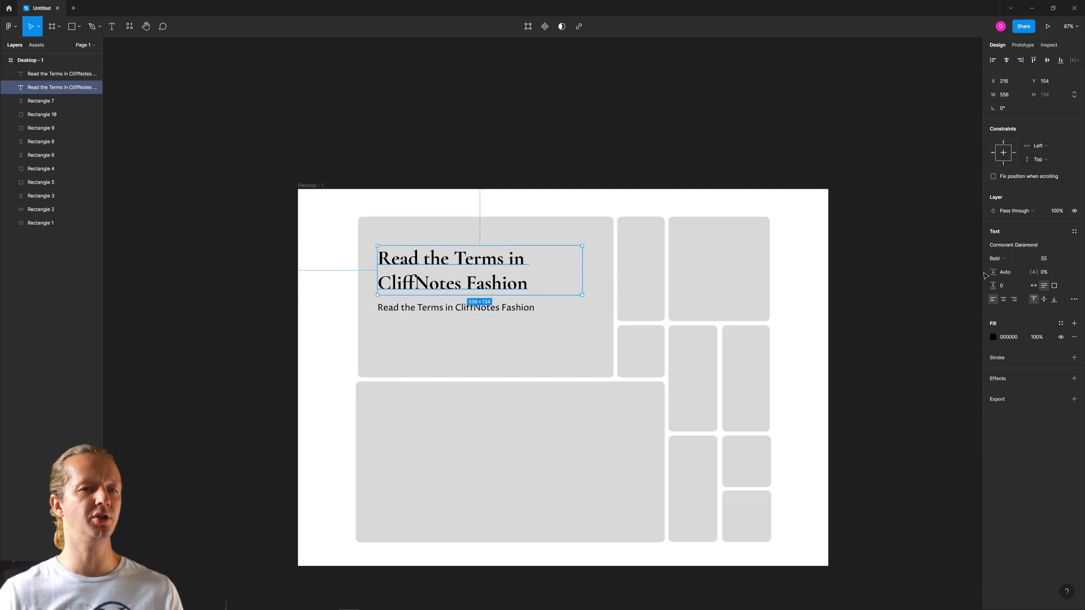
pyautogui.click(1050, 260)
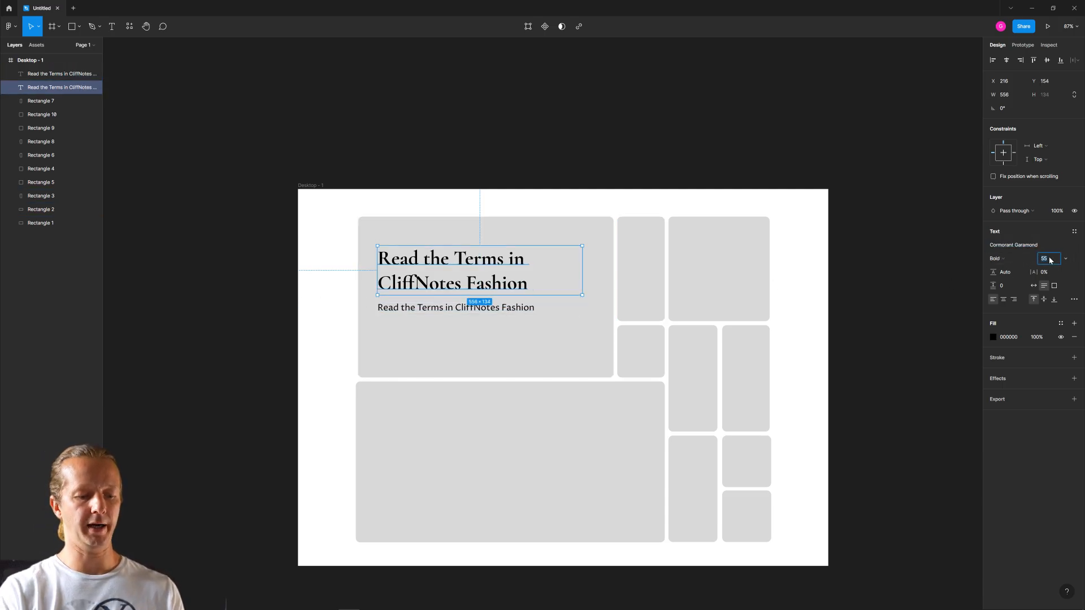
pyautogui.write('40')
pyautogui.press('Return')
pyautogui.moveTo(419, 272); pyautogui.dragTo(420, 291)
pyautogui.click(297, 346)
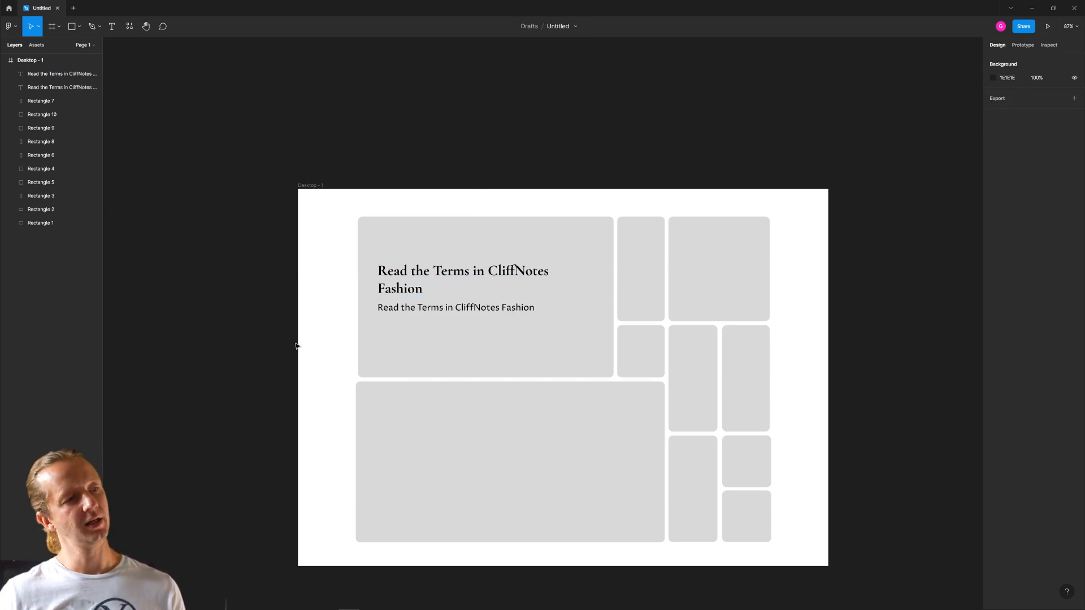
pyautogui.click(475, 313)
pyautogui.click(500, 274)
pyautogui.click(308, 299)
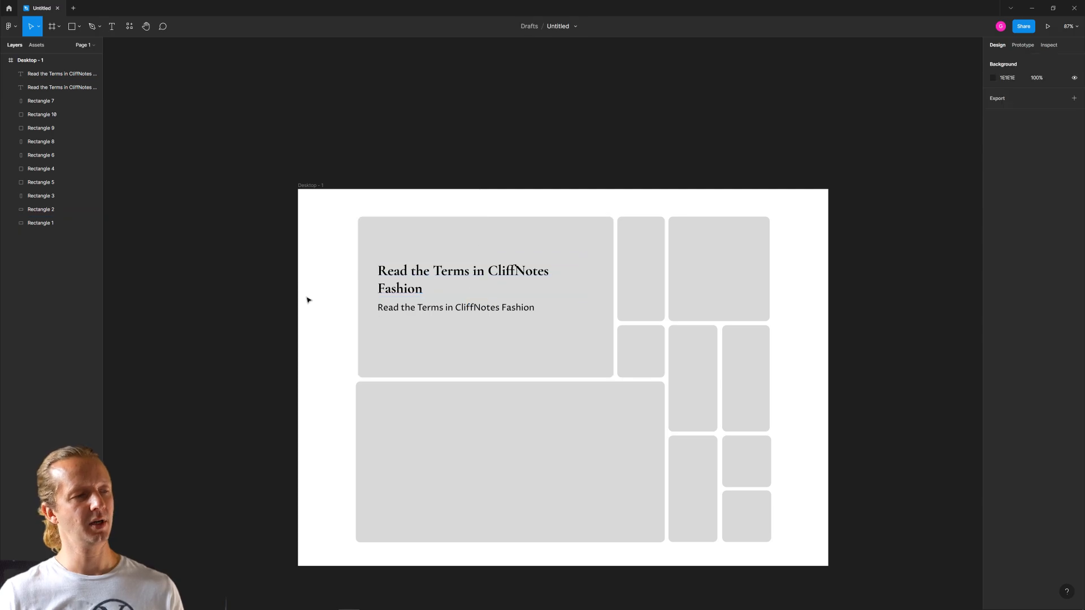
pyautogui.click(446, 311)
# - Set the headline's size to 60 and move it up to about Y 147, clear of the text below
pyautogui.click(392, 284)
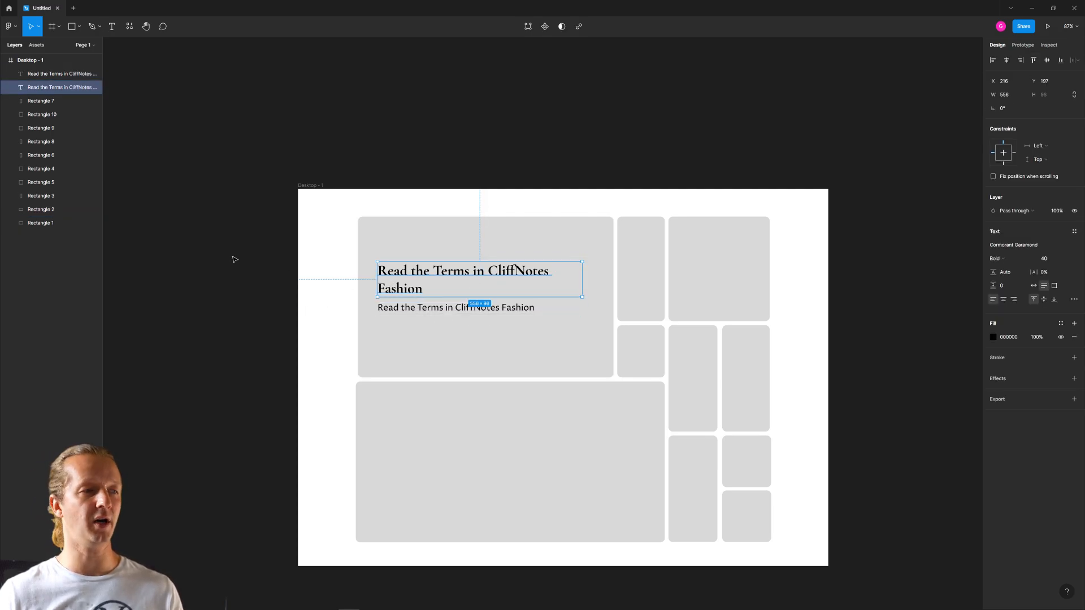
pyautogui.click(1045, 258)
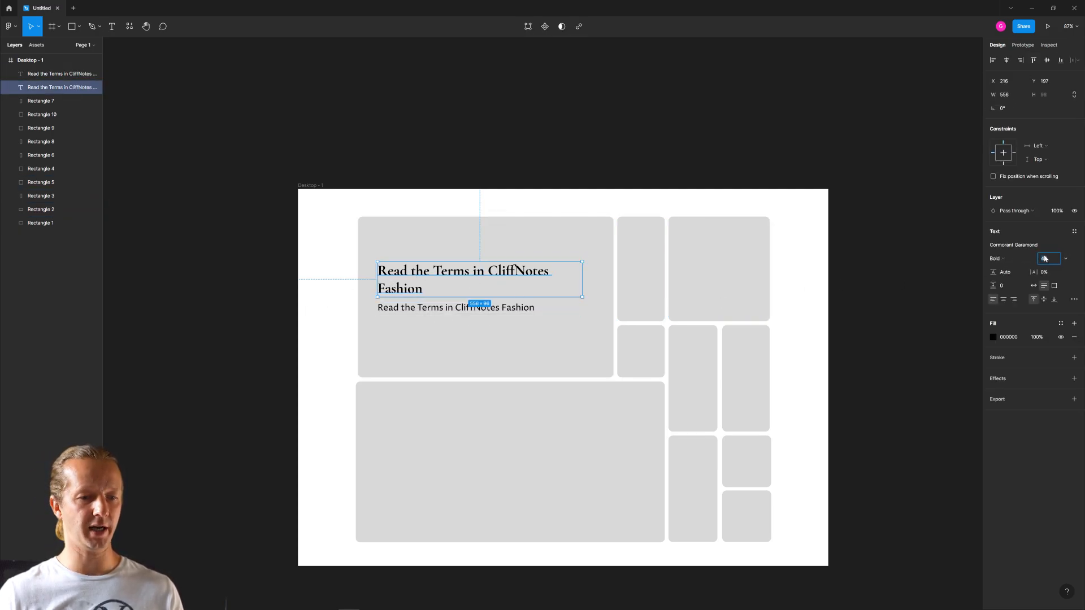
pyautogui.write('60')
pyautogui.press('Return')
pyautogui.click(259, 262)
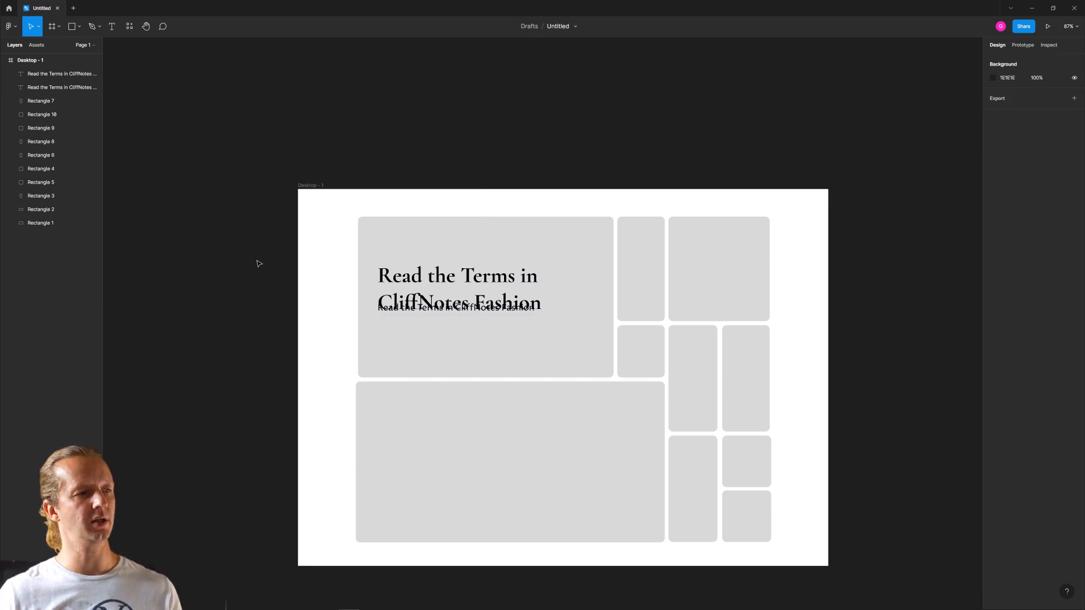
pyautogui.moveTo(466, 296); pyautogui.dragTo(466, 277)
# - Try a line break before "Fashion" in the headline, and restore the two-line wording
pyautogui.doubleClick(486, 287)
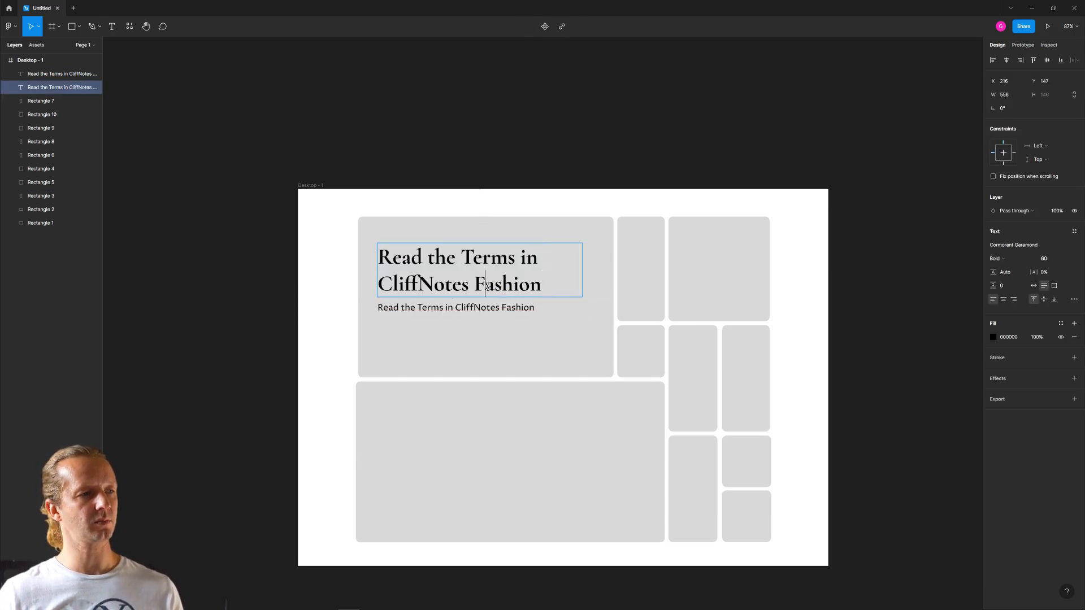
pyautogui.click(477, 283)
pyautogui.press('Return')
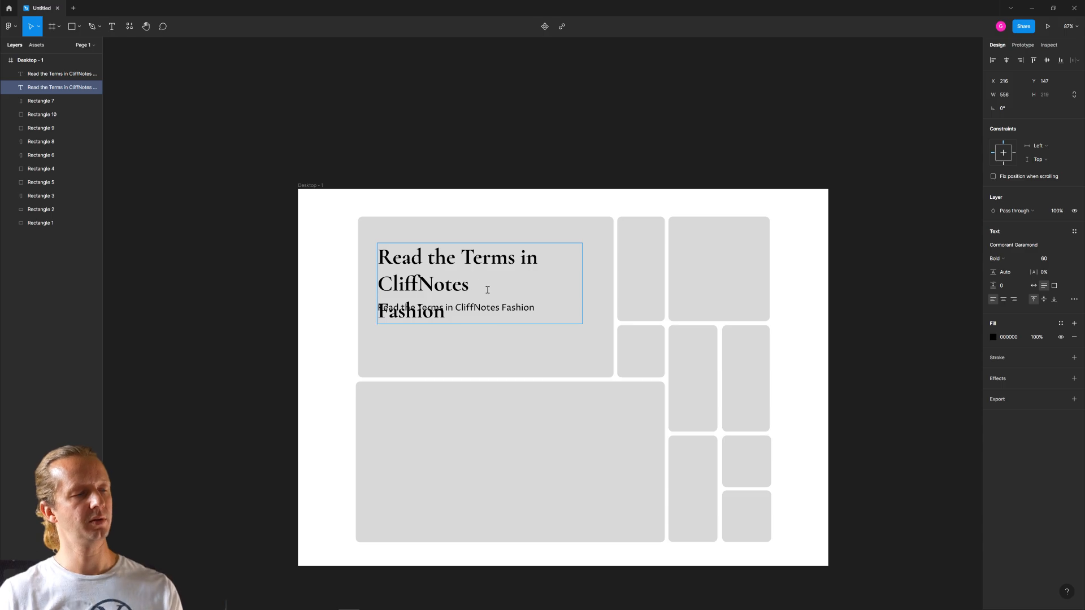
pyautogui.press('Escape')
pyautogui.doubleClick(480, 286)
pyautogui.press('Delete')
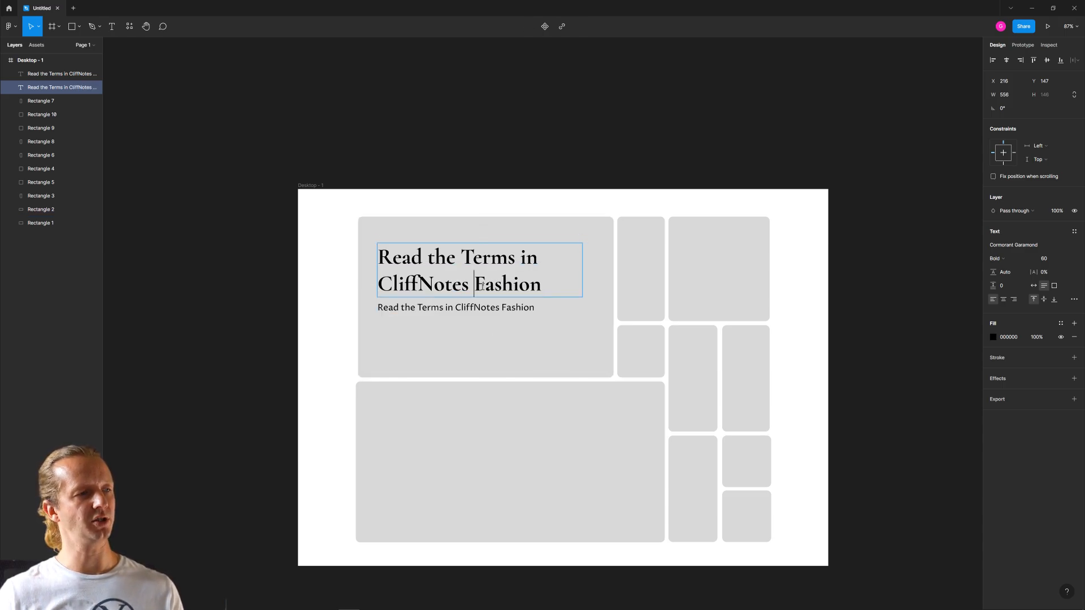
pyautogui.click(469, 282)
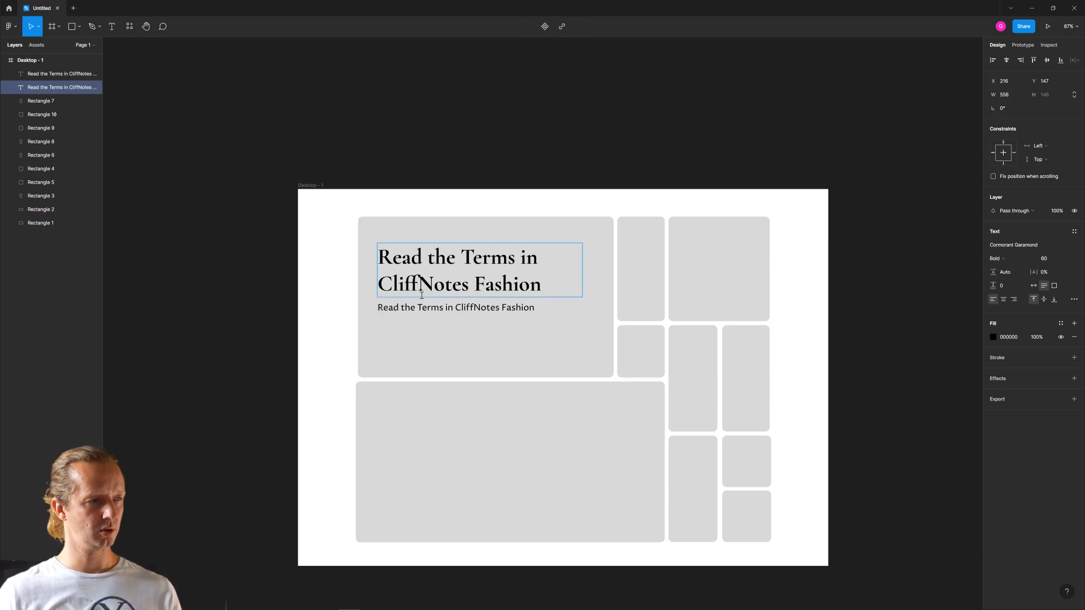
pyautogui.click(267, 165)
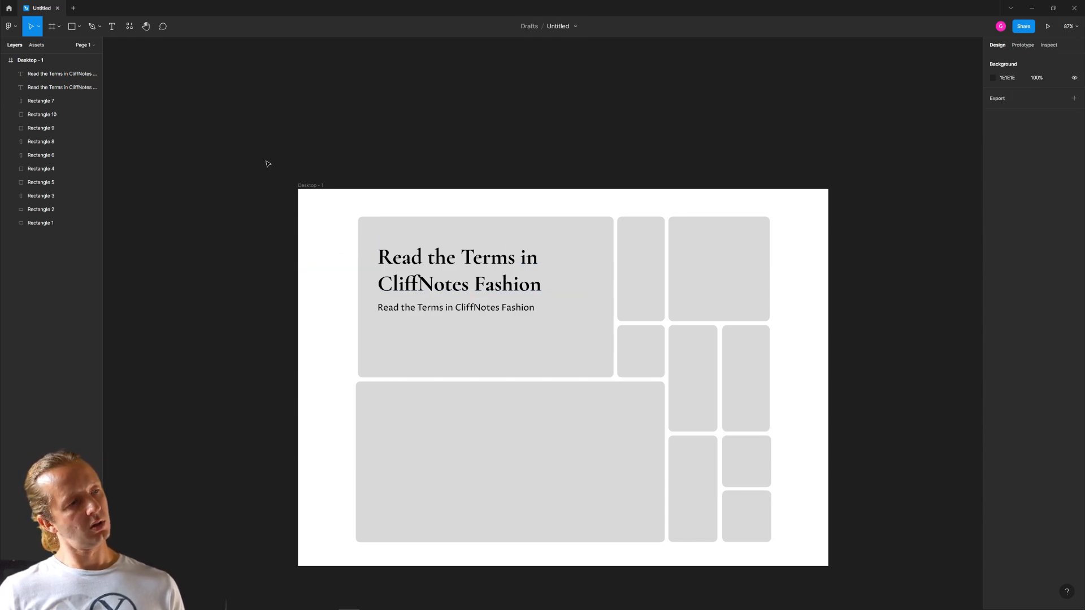
# - Move the Proza Libre text down to about Y 319 and extend its text box to about 114 high
pyautogui.click(457, 310)
pyautogui.moveTo(457, 310); pyautogui.dragTo(482, 318)
pyautogui.click(480, 293)
pyautogui.click(253, 252)
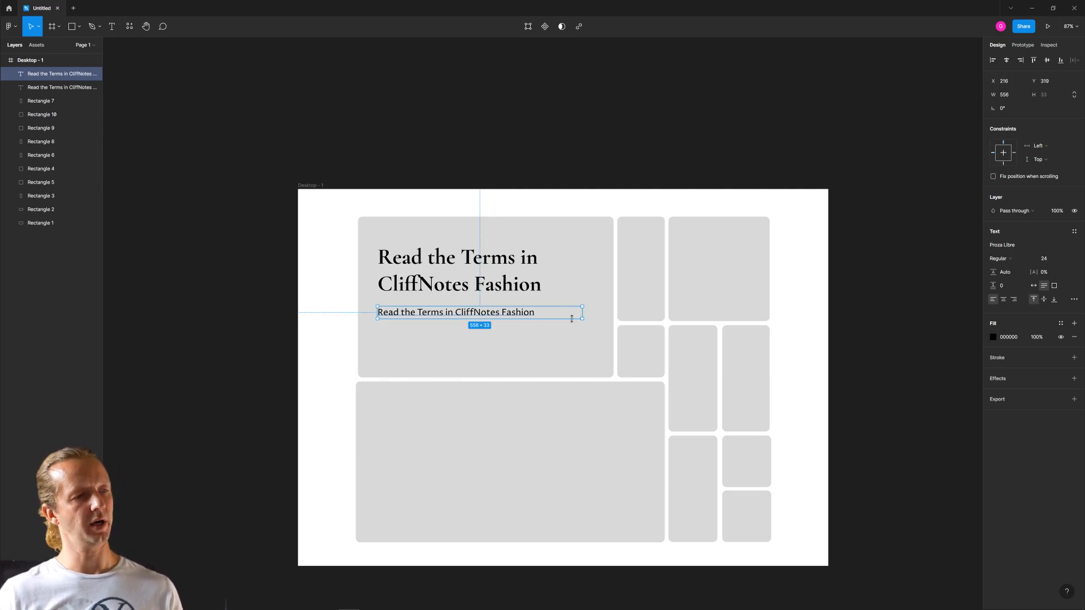
pyautogui.moveTo(572, 319); pyautogui.dragTo(565, 348)
# - Replace the subheading with "No one reads lengthy Terms & Conditions. But sometimes, they include dubious stipulations that you should know about."
pyautogui.doubleClick(497, 317)
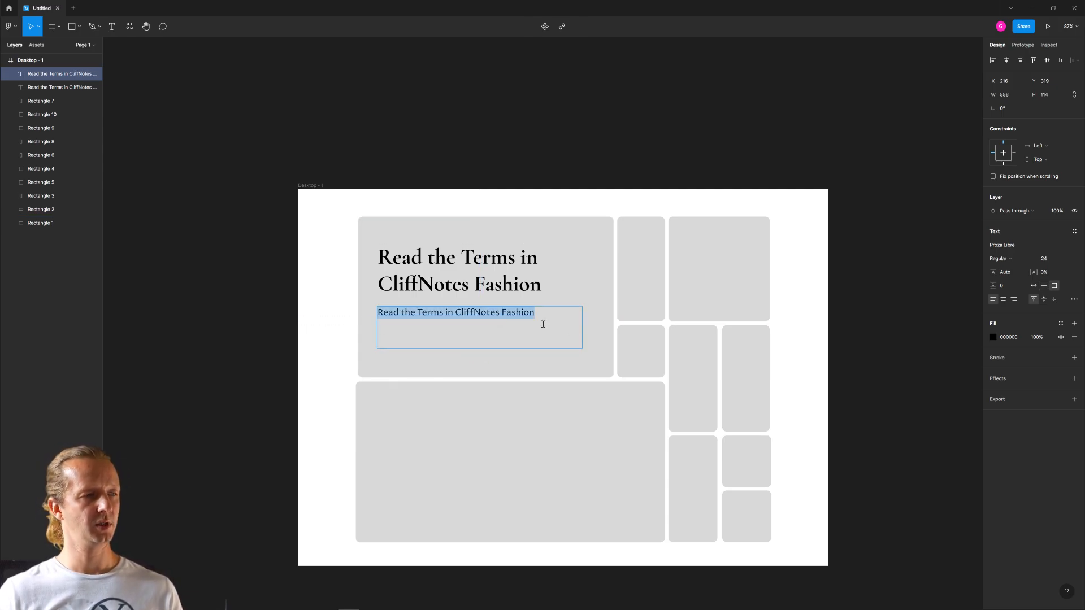
pyautogui.write('No one reads lengthy T')
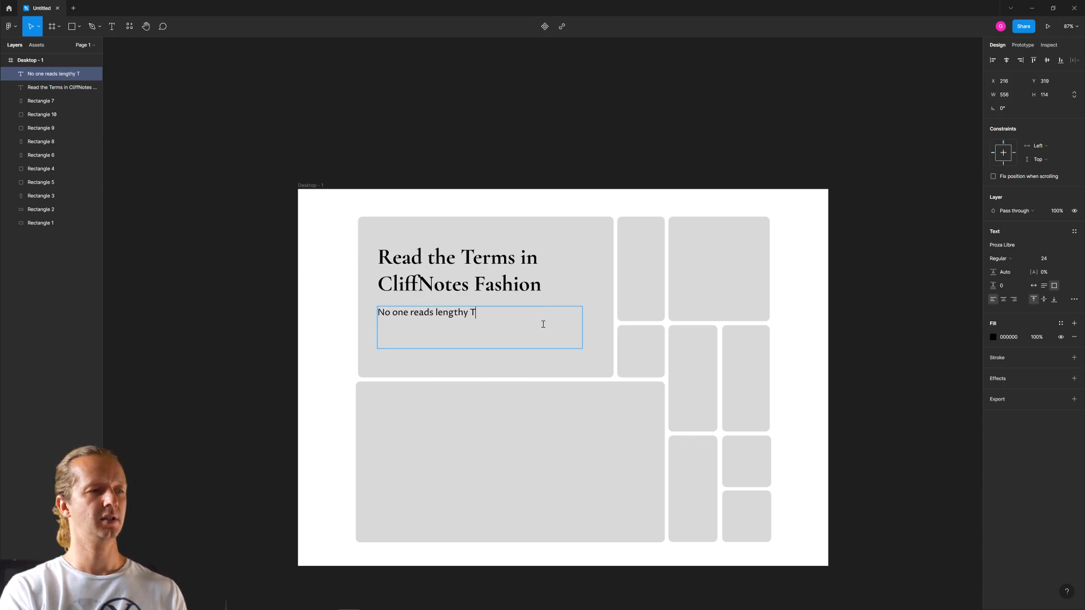
pyautogui.write('erms & Conditions')
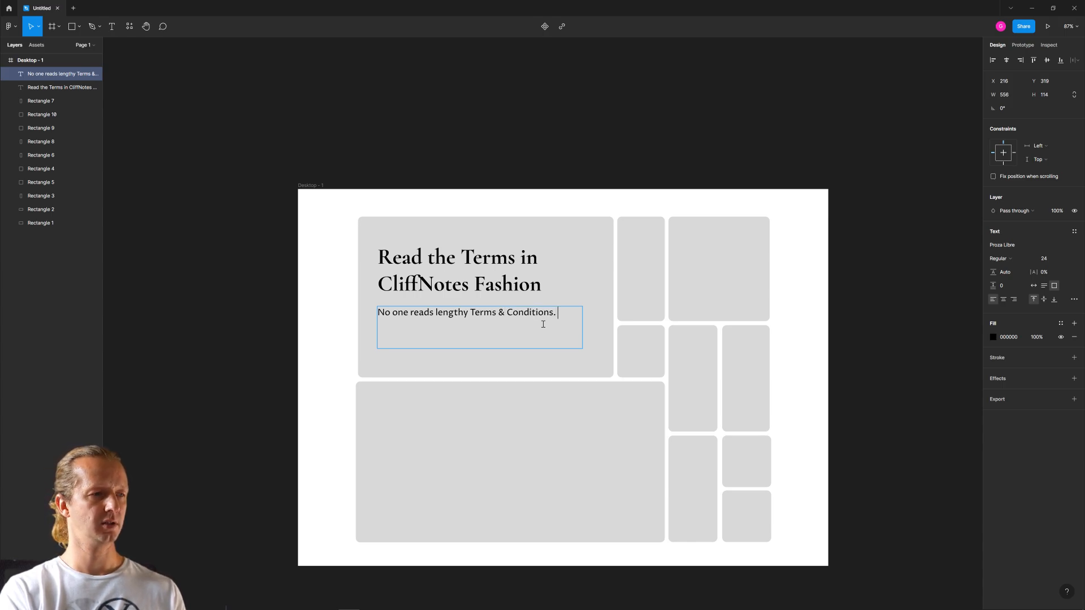
pyautogui.write('. But somet')
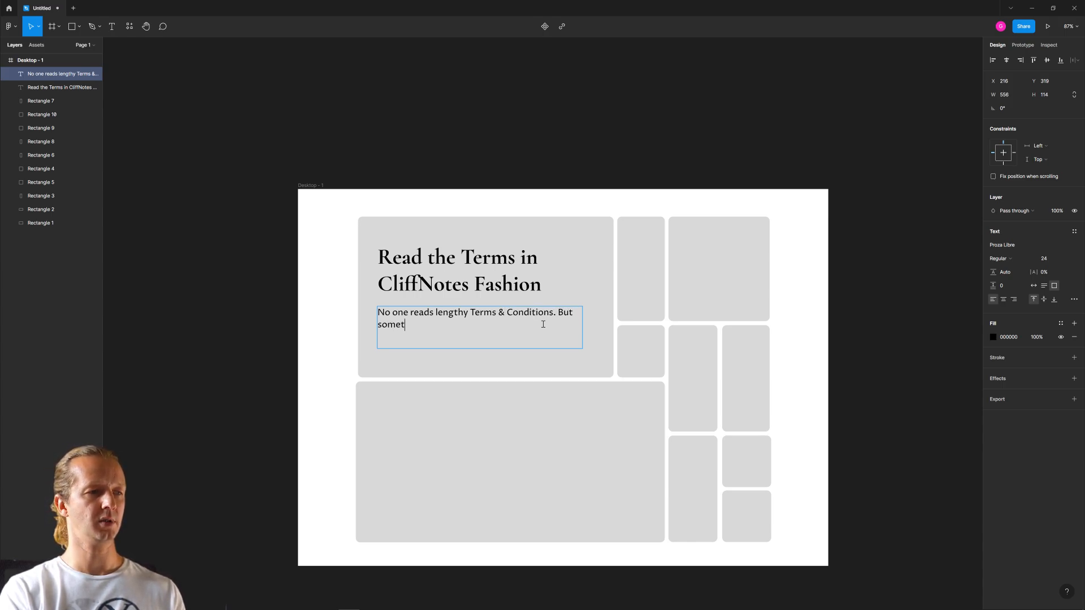
pyautogui.write('imes, they iclu')
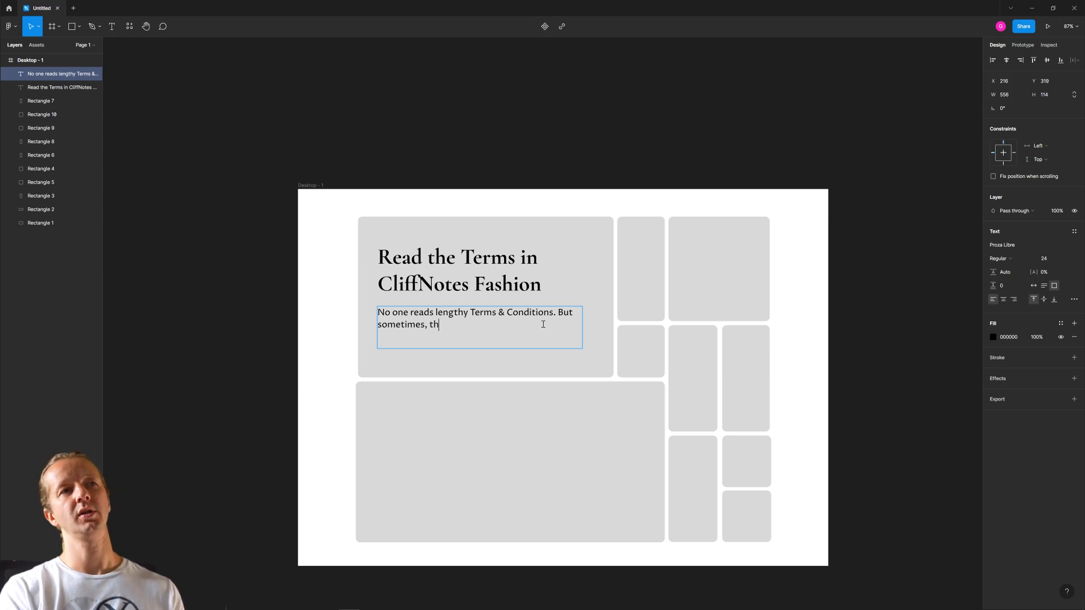
pyautogui.press('BackSpace')
pyautogui.write('nclude')
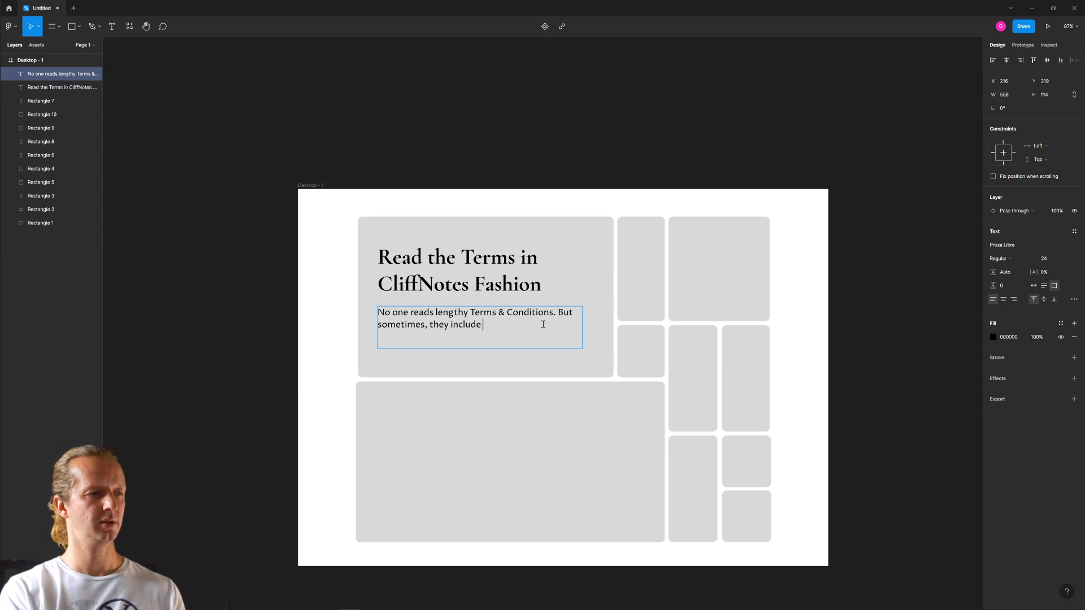
pyautogui.write('vious')
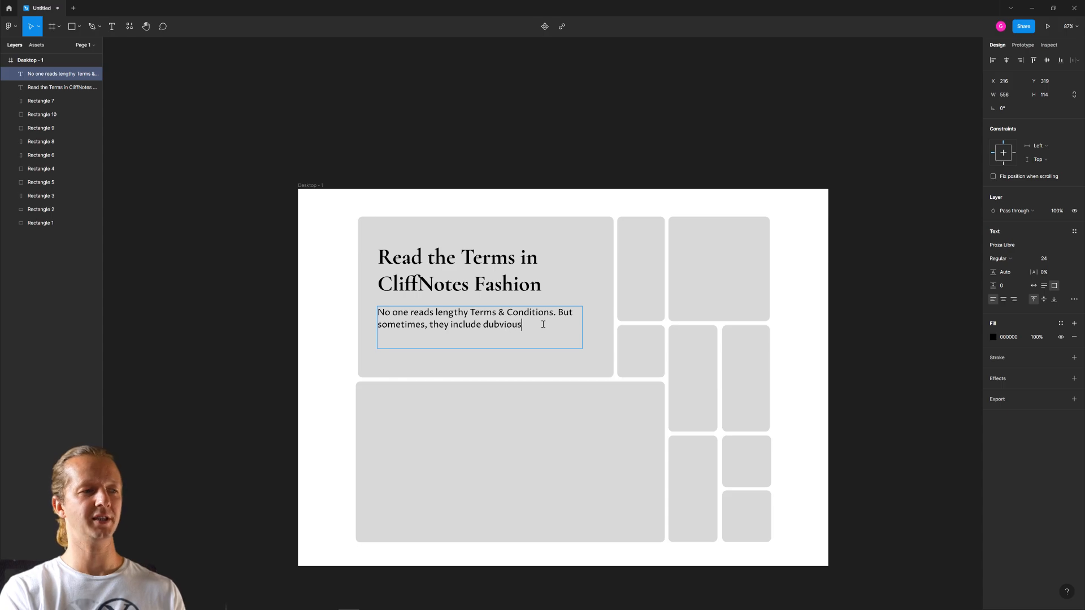
pyautogui.press('BackSpace')
pyautogui.press('BackSpace')
pyautogui.press('BackSpace')
pyautogui.press('BackSpace')
pyautogui.press('BackSpace')
pyautogui.write('ious ')
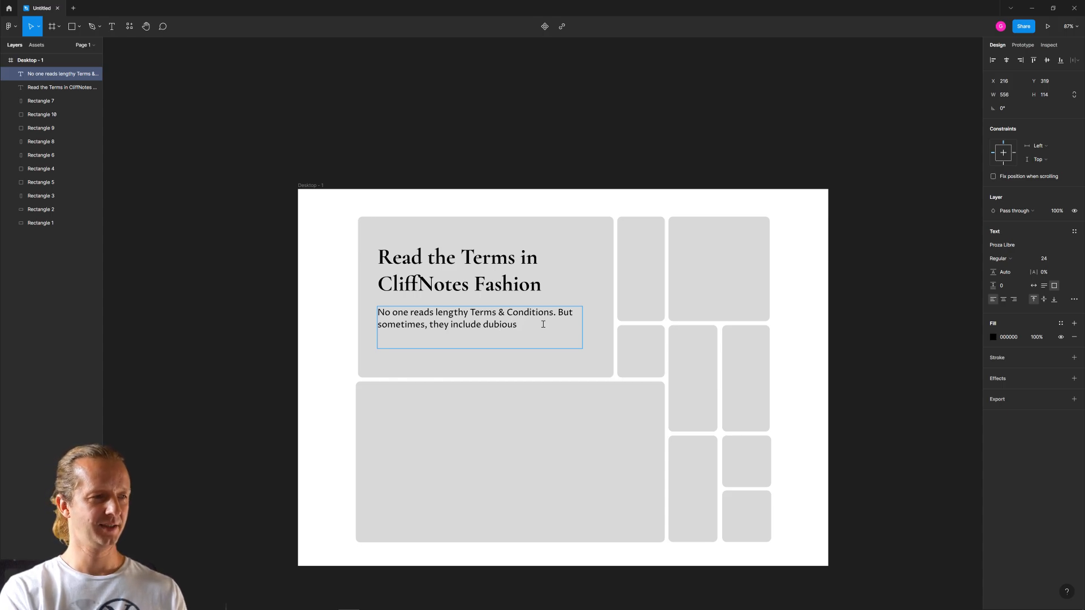
pyautogui.write('stipu')
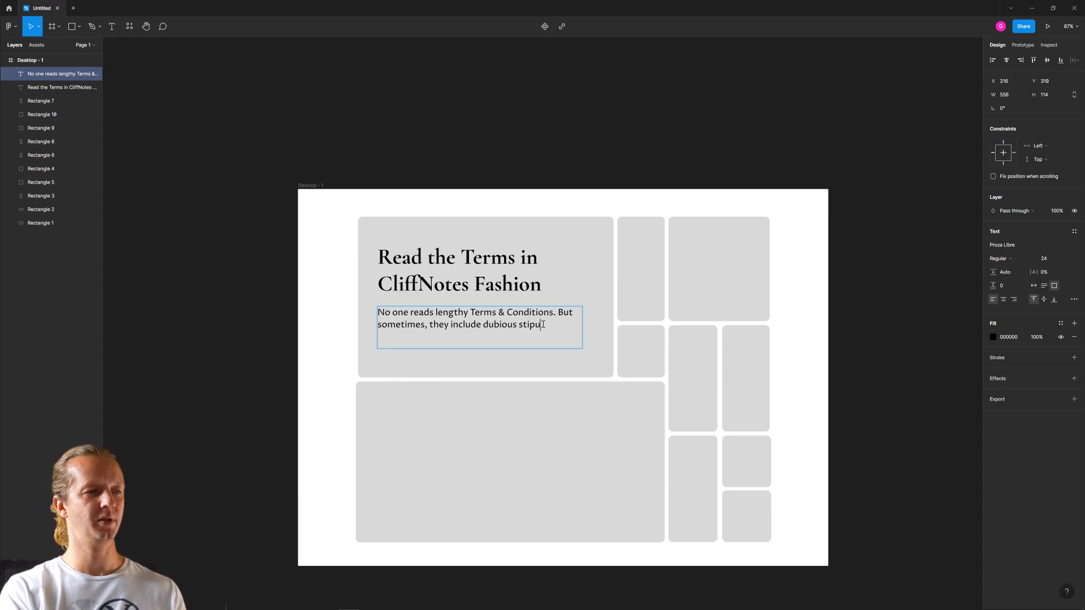
pyautogui.write('lations that you should know about.')
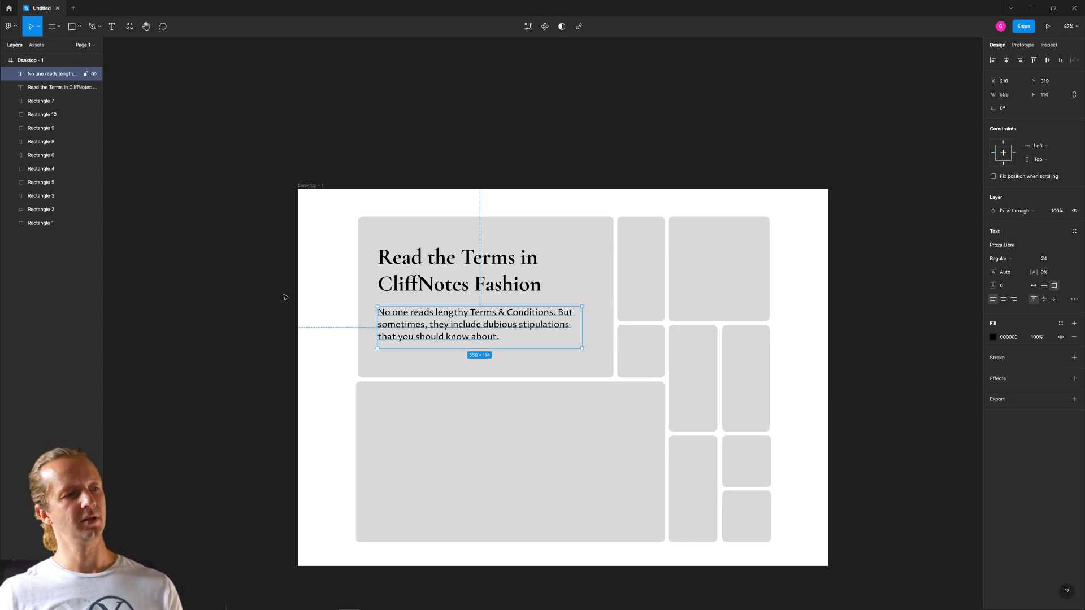
pyautogui.click(237, 282)
# - Set the supporting paragraph's font size to 20 and increase its line height slightly
pyautogui.click(461, 323)
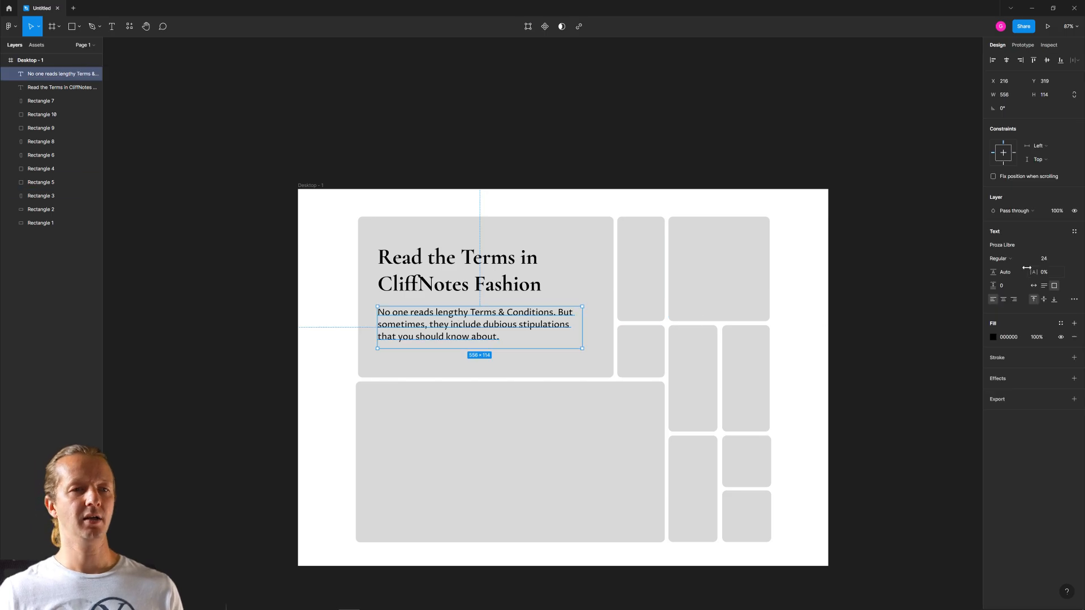
pyautogui.click(1049, 263)
pyautogui.press('Down')
pyautogui.press('Down')
pyautogui.press('Down')
pyautogui.press('Down')
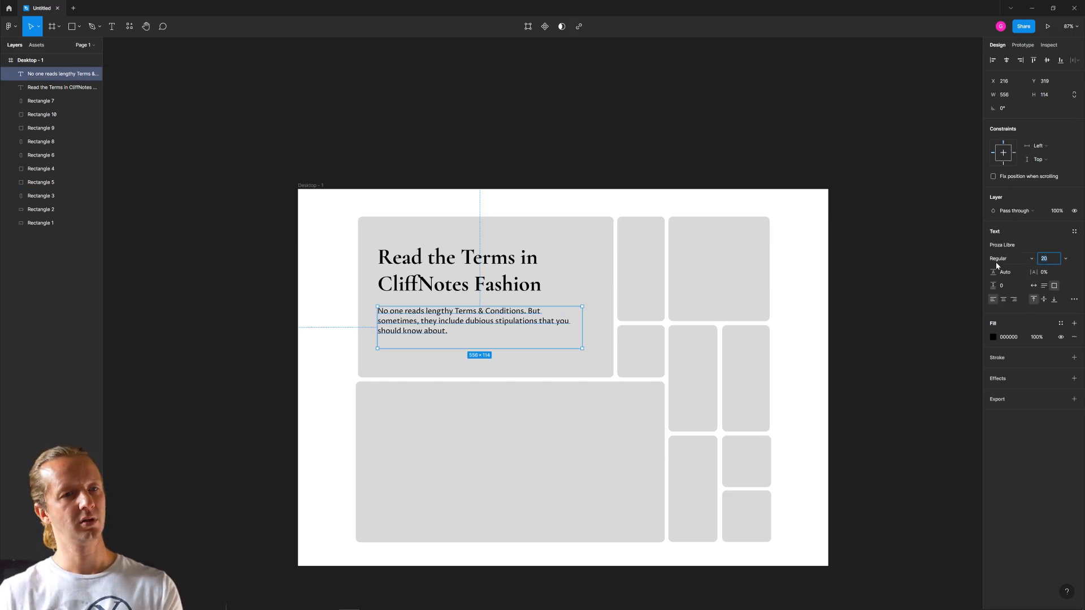
pyautogui.moveTo(994, 272); pyautogui.dragTo(1028, 272)
pyautogui.click(851, 285)
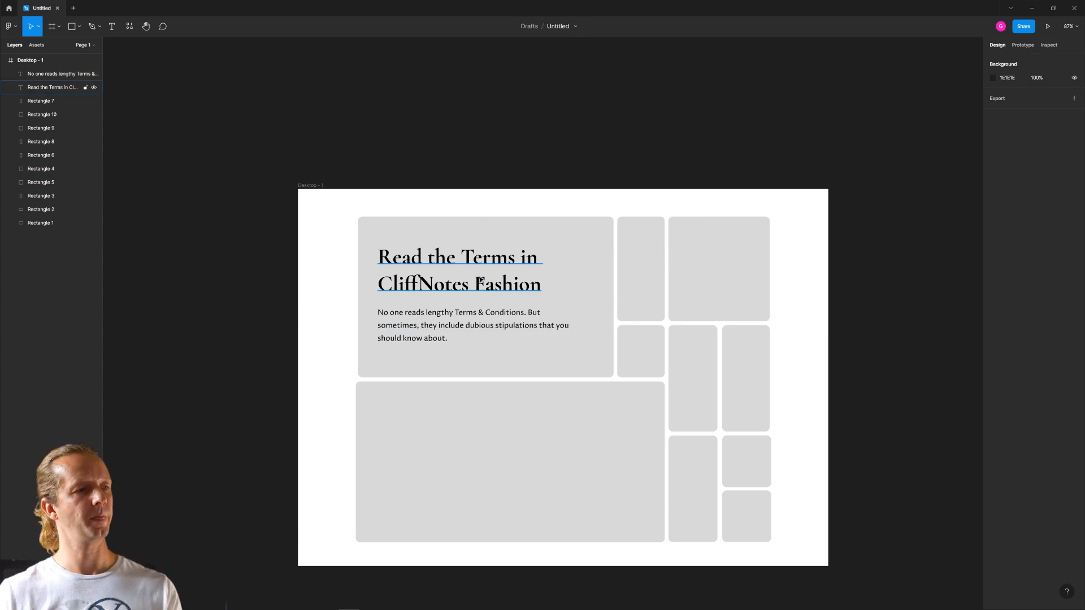
# - Move the headline and the supporting paragraph together to X 163, flush with the large upper card's side edge
pyautogui.click(488, 327)
pyautogui.click(453, 284)
pyautogui.keyDown('shift'); pyautogui.click(447, 319); pyautogui.keyUp('shift')
pyautogui.click(222, 279)
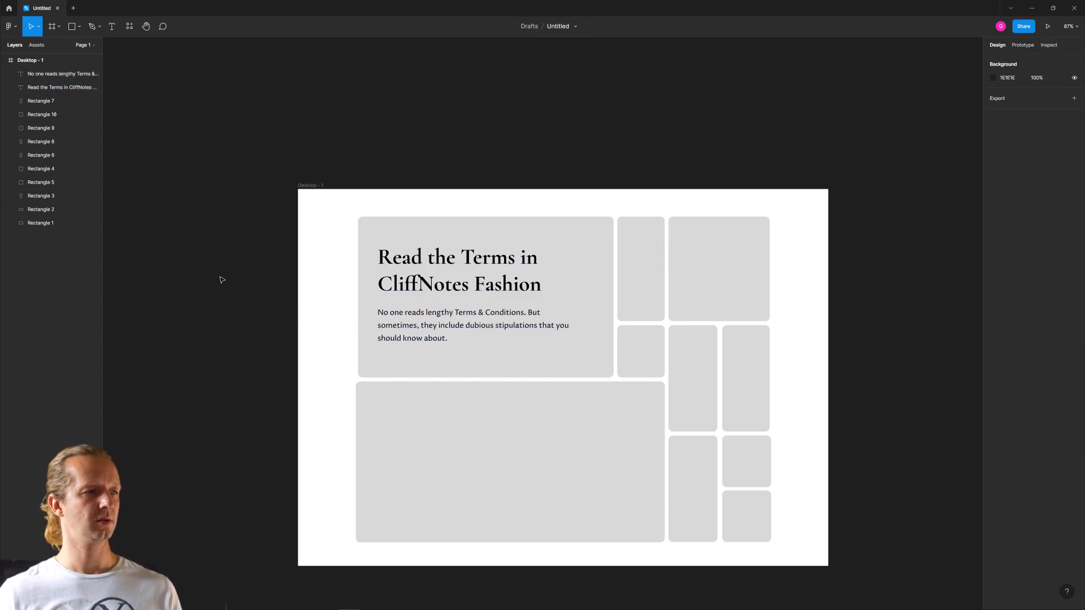
pyautogui.click(432, 274)
pyautogui.keyDown('shift'); pyautogui.click(440, 331); pyautogui.keyUp('shift')
pyautogui.moveTo(441, 331); pyautogui.dragTo(422, 332)
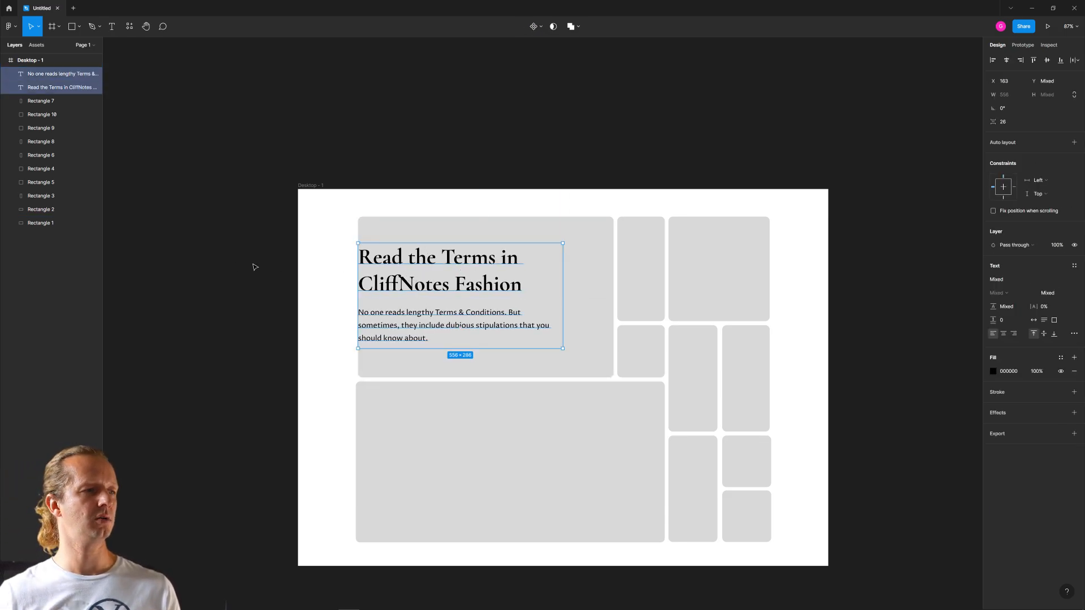
pyautogui.click(237, 268)
# - Group all the grey card rectangles and centre the group horizontally in the Desktop - 1 frame
pyautogui.moveTo(791, 521); pyautogui.dragTo(605, 311)
pyautogui.hotkey('ctrl', 'g')
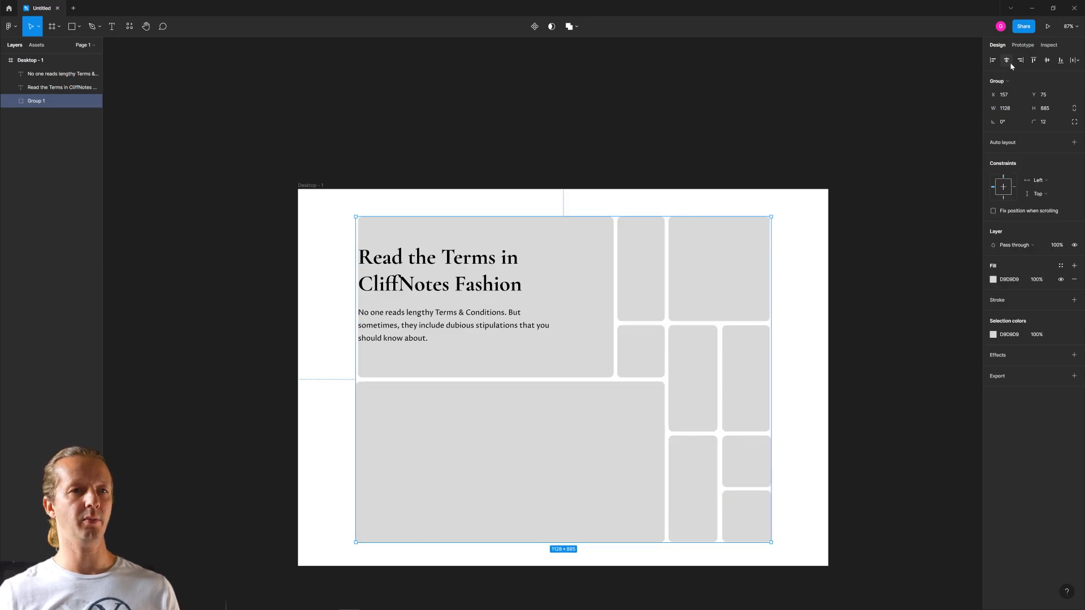
pyautogui.click(874, 312)
# - Temporarily hide the card group's fill to preview the text without the cards, and show it again
pyautogui.click(443, 277)
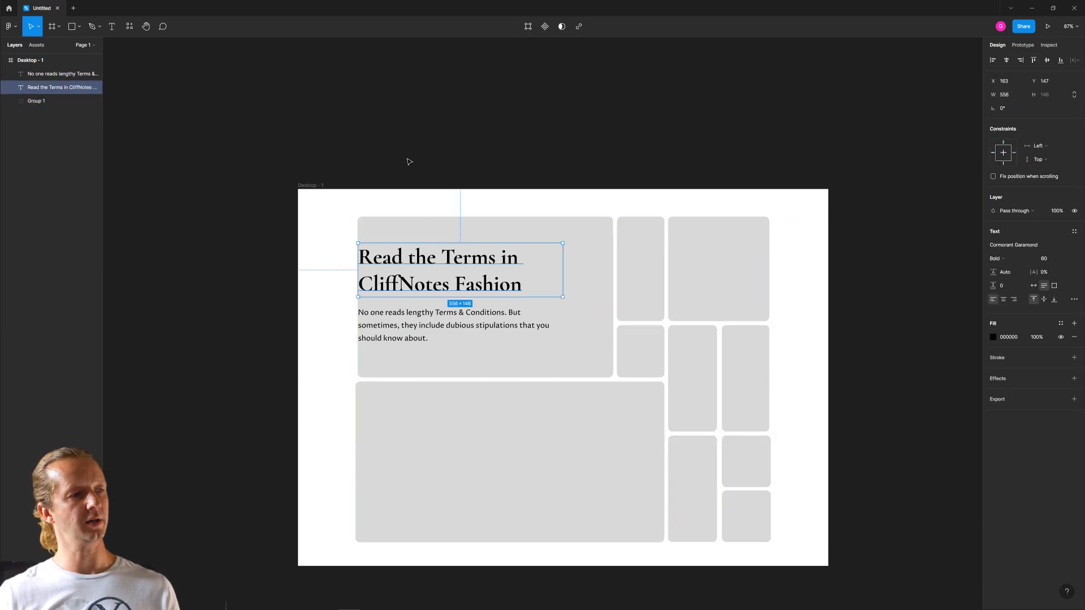
pyautogui.click(410, 162)
pyautogui.click(496, 221)
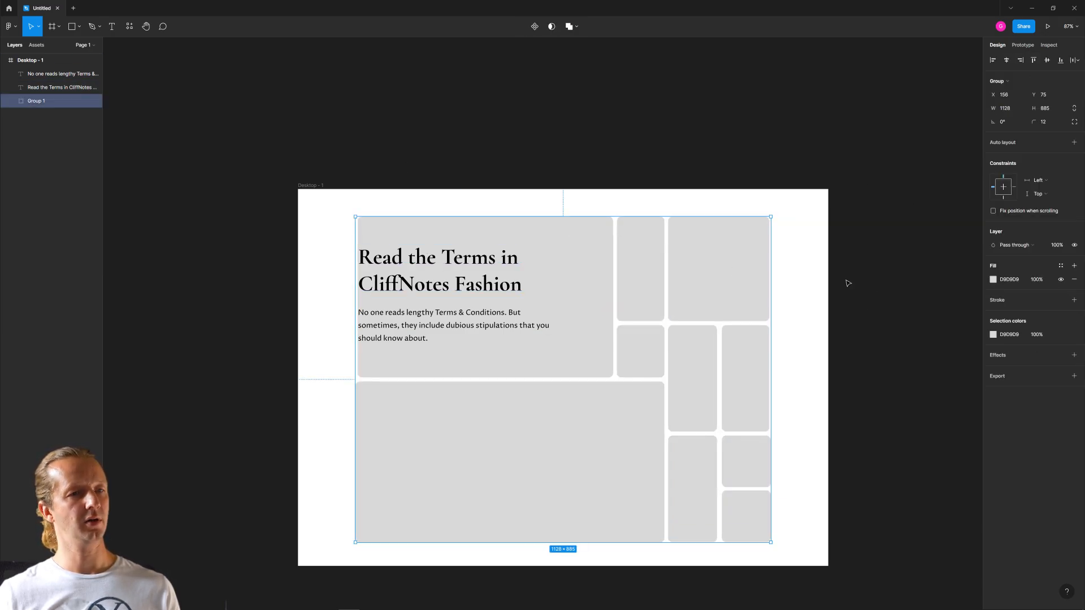
pyautogui.click(1061, 279)
pyautogui.click(1060, 279)
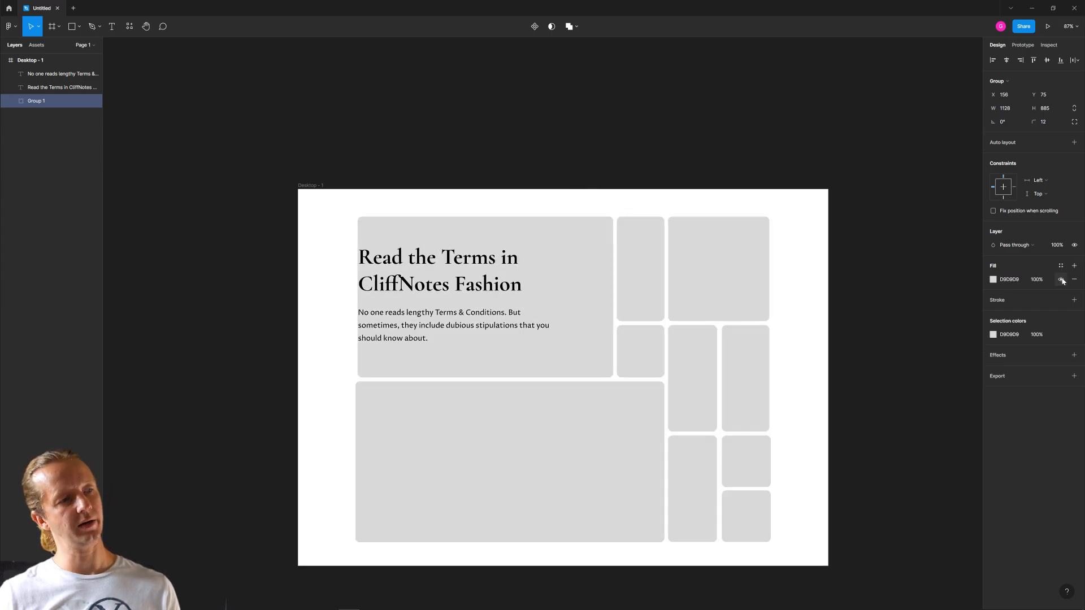
pyautogui.click(846, 278)
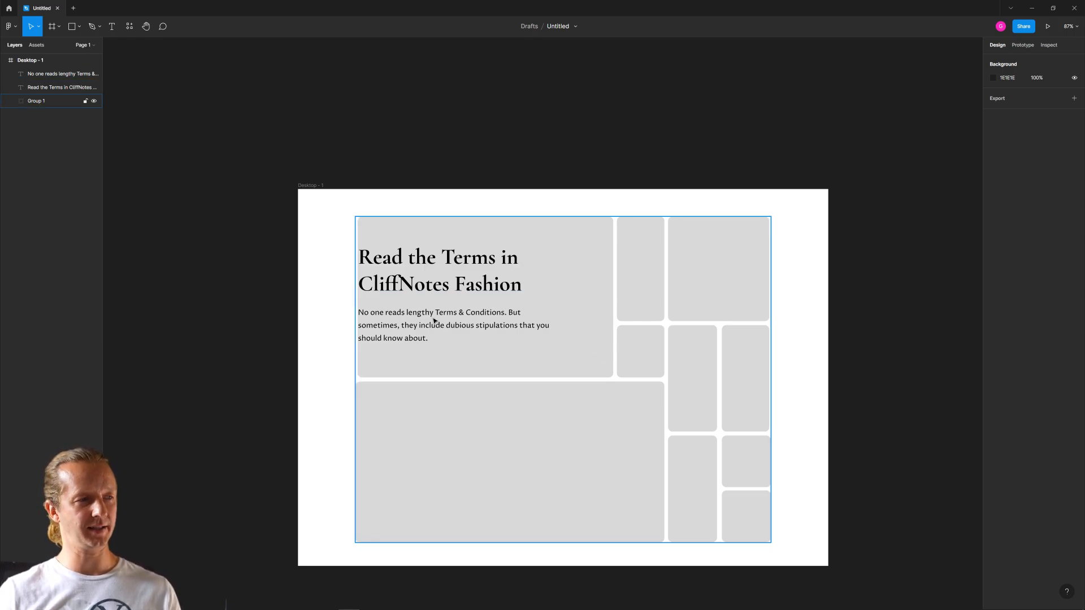
pyautogui.click(399, 286)
pyautogui.click(404, 337)
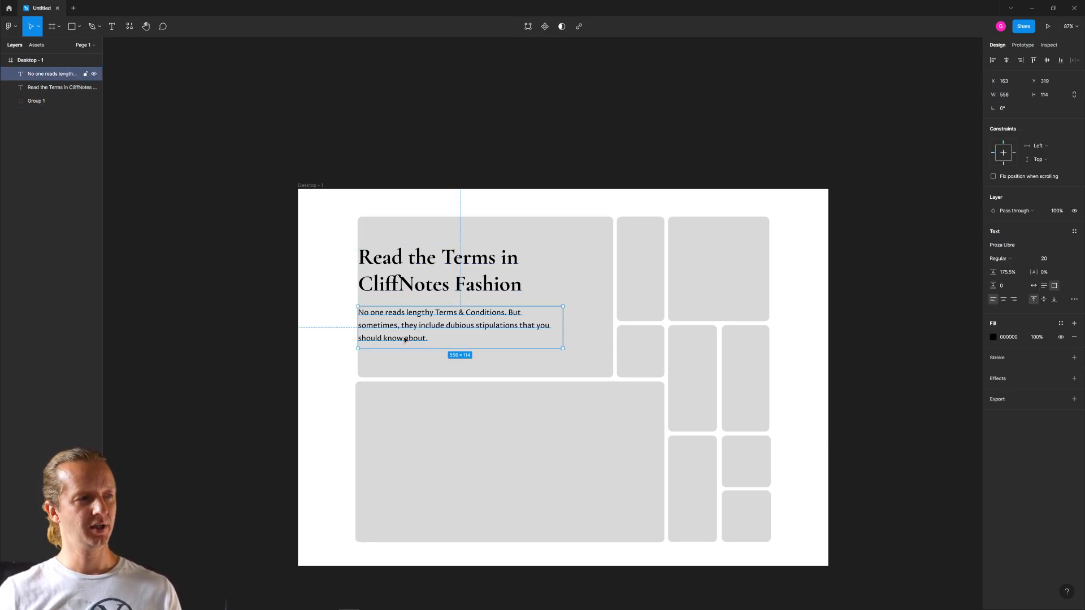
pyautogui.click(303, 322)
pyautogui.click(404, 278)
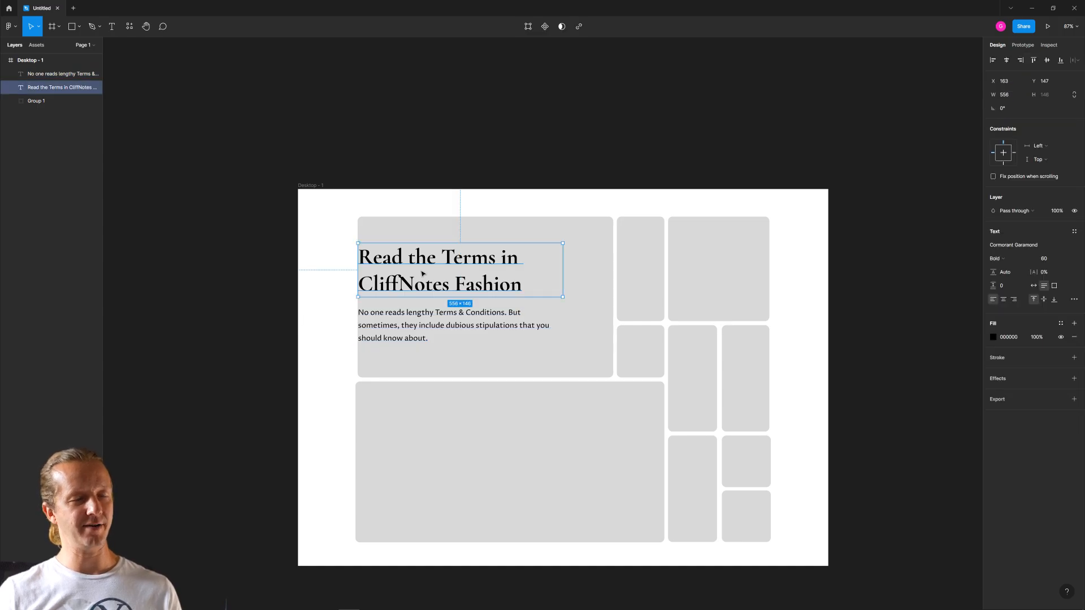
pyautogui.click(279, 267)
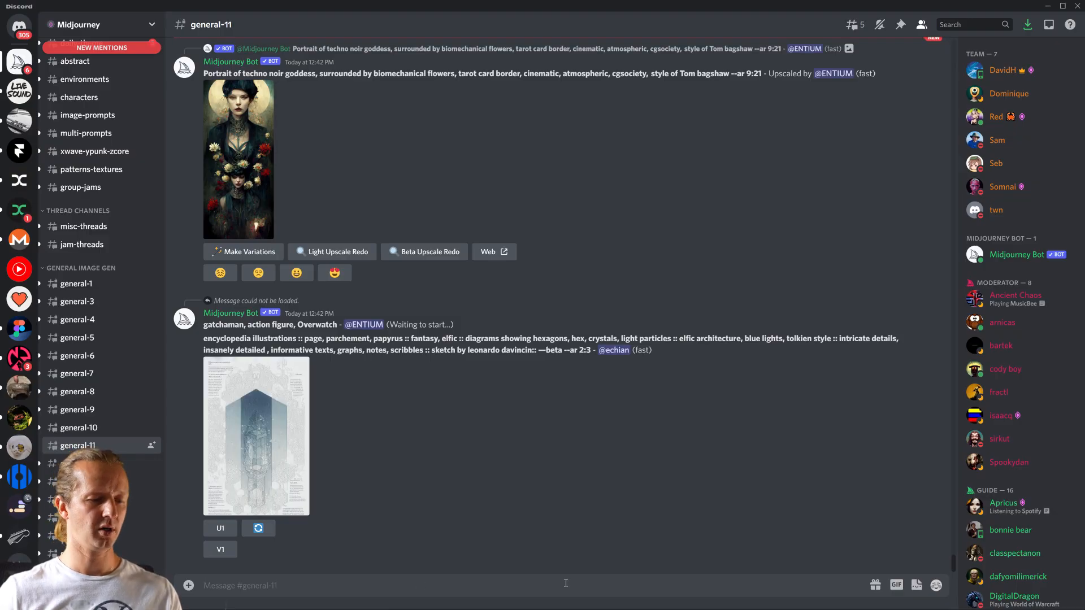
# - Switch to Discord's Midjourney general-11 channel and submit the /imagine prompt "monster reading a document, cartoon, 4k"
pyautogui.write('/')
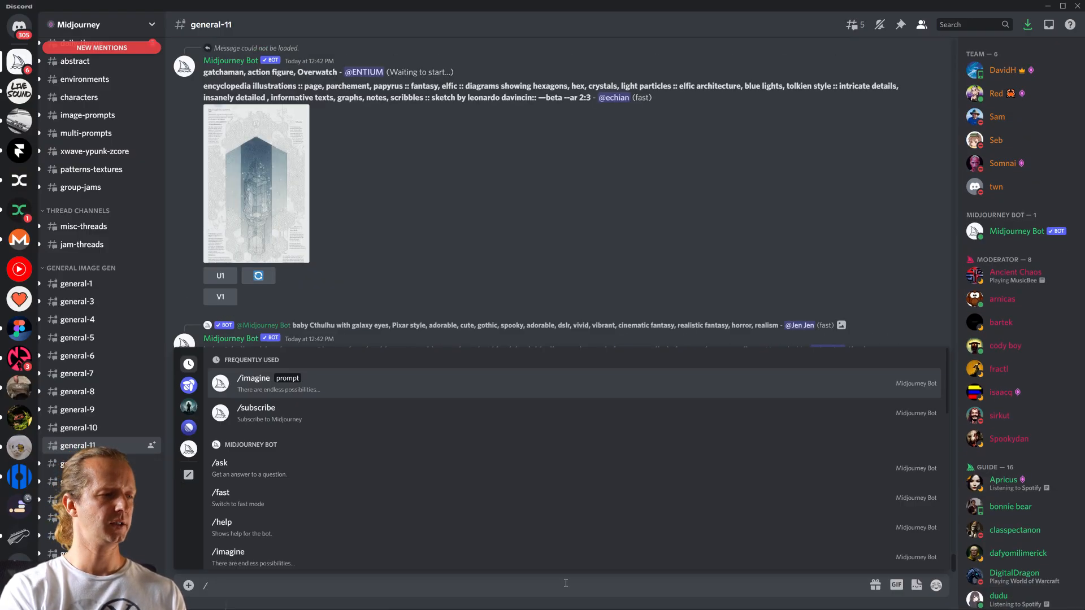
pyautogui.write('imagine')
pyautogui.press('Tab')
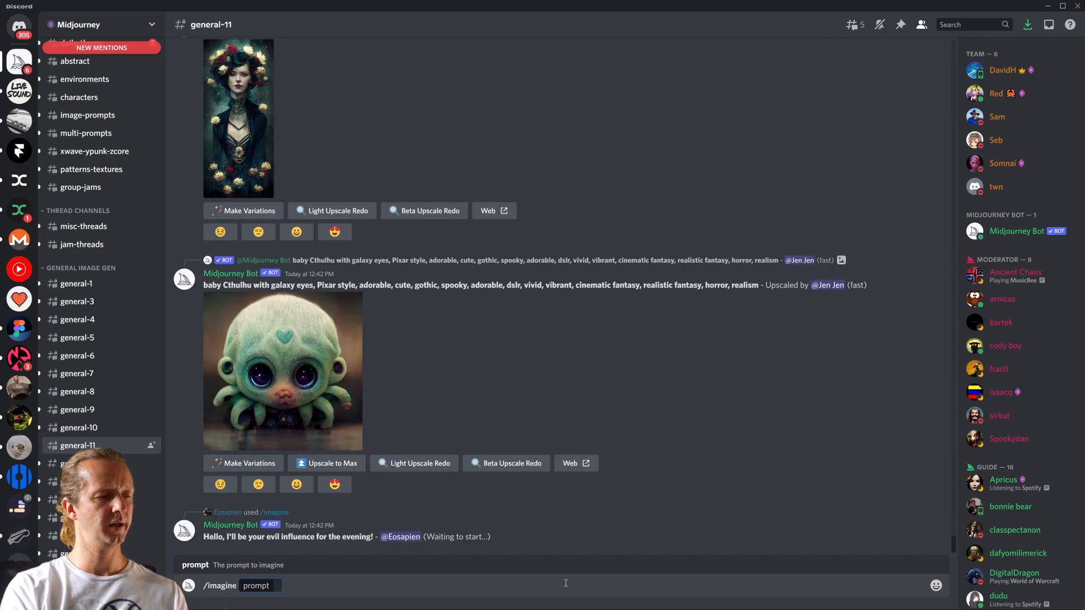
pyautogui.write('monster')
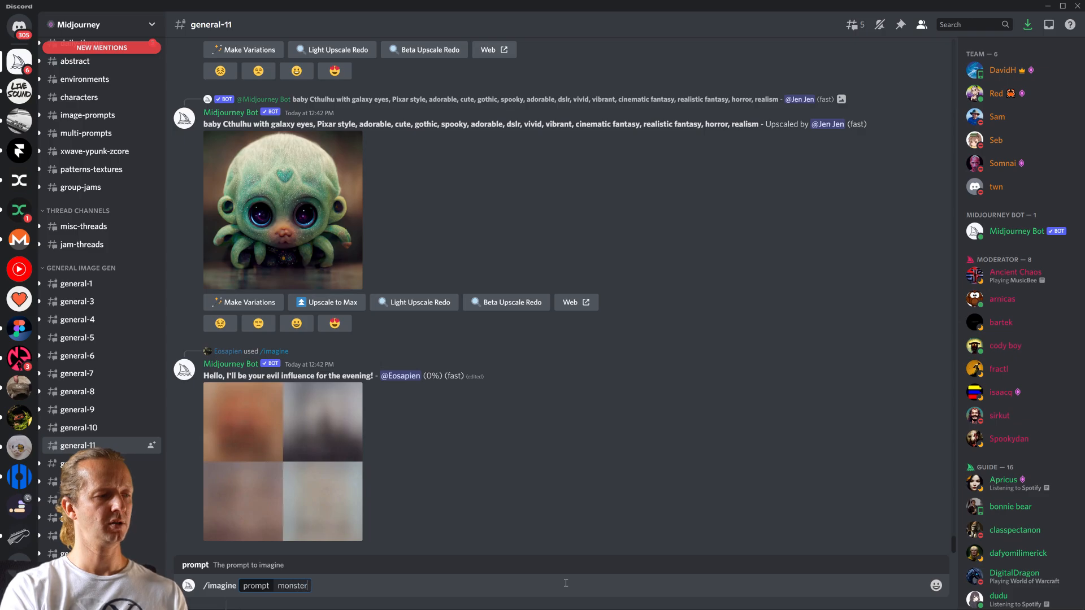
pyautogui.write(' reading a do')
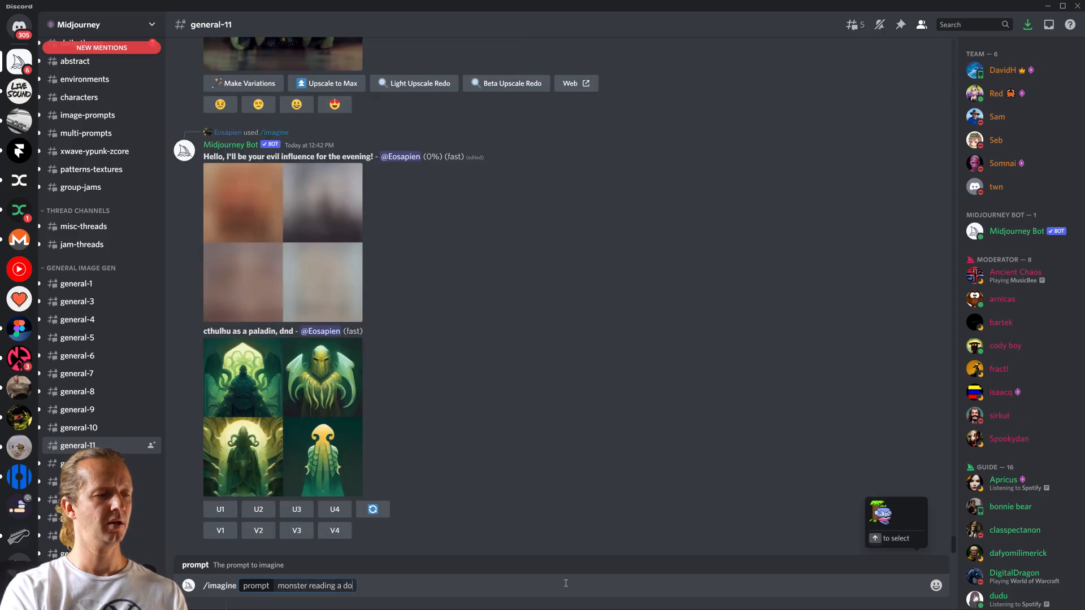
pyautogui.write('cument')
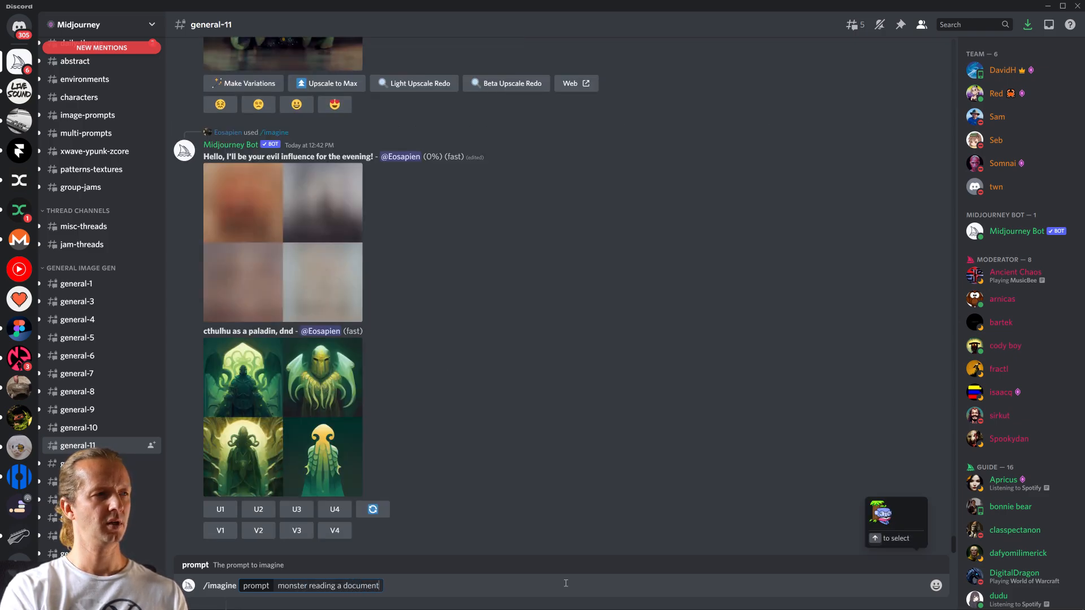
pyautogui.write(', ')
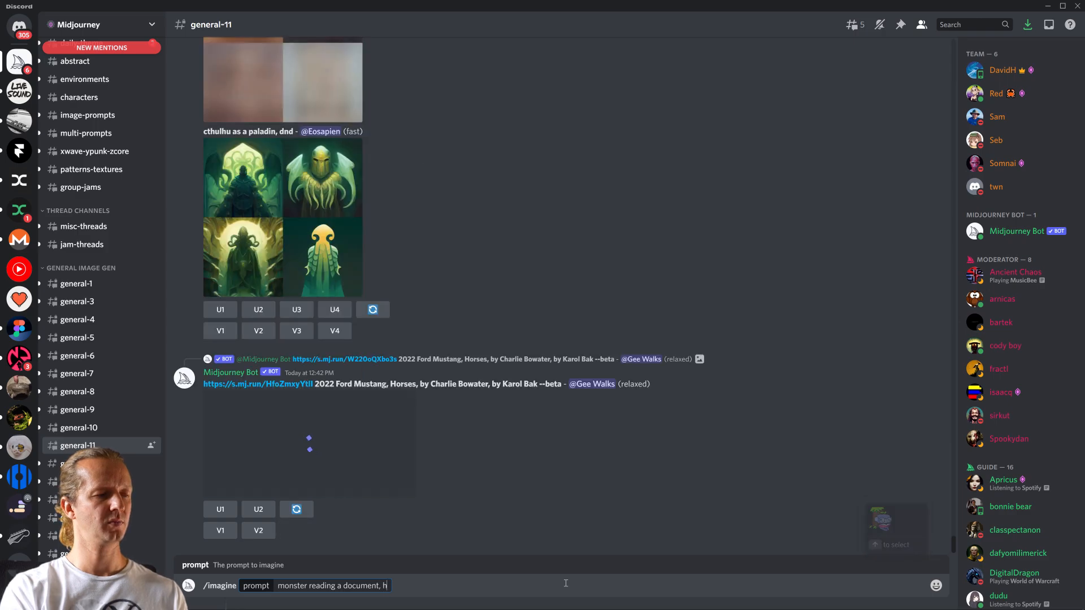
pyautogui.write('h')
pyautogui.press('BackSpace')
pyautogui.write('car')
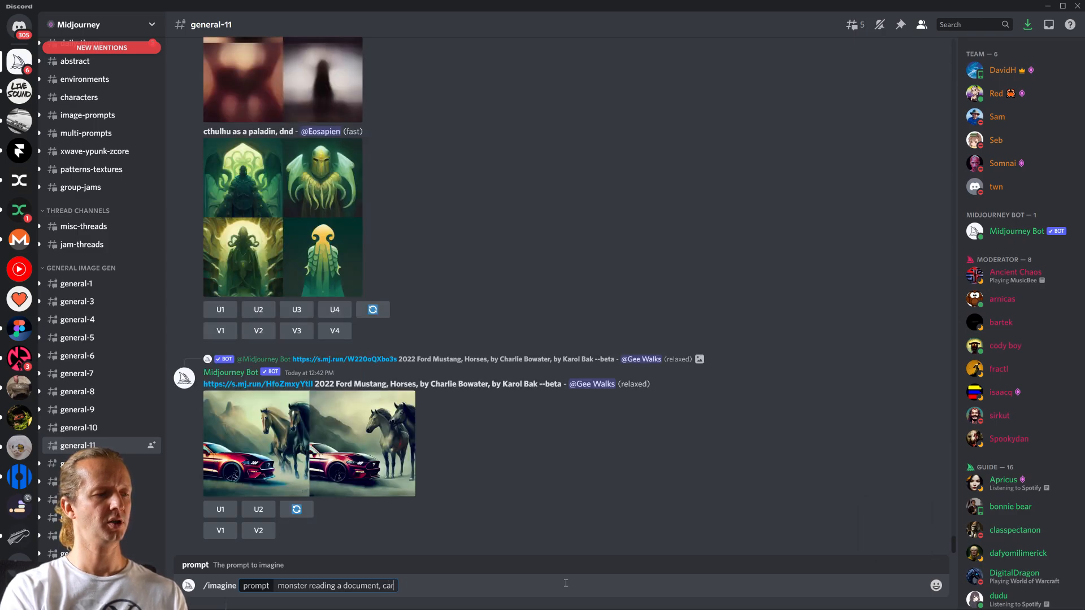
pyautogui.write('toon, 4k')
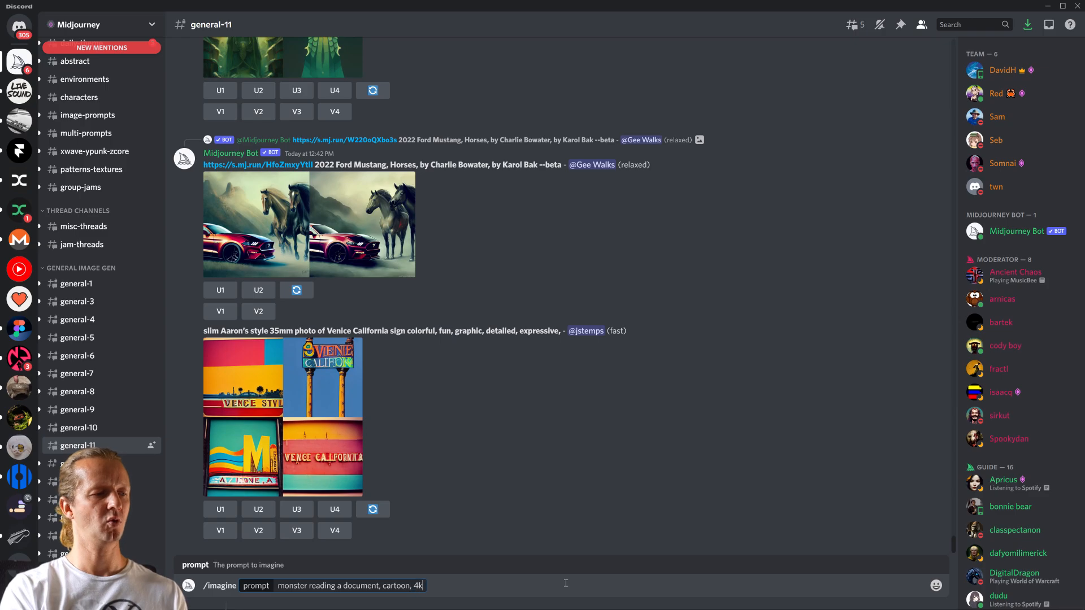
pyautogui.press('Return')
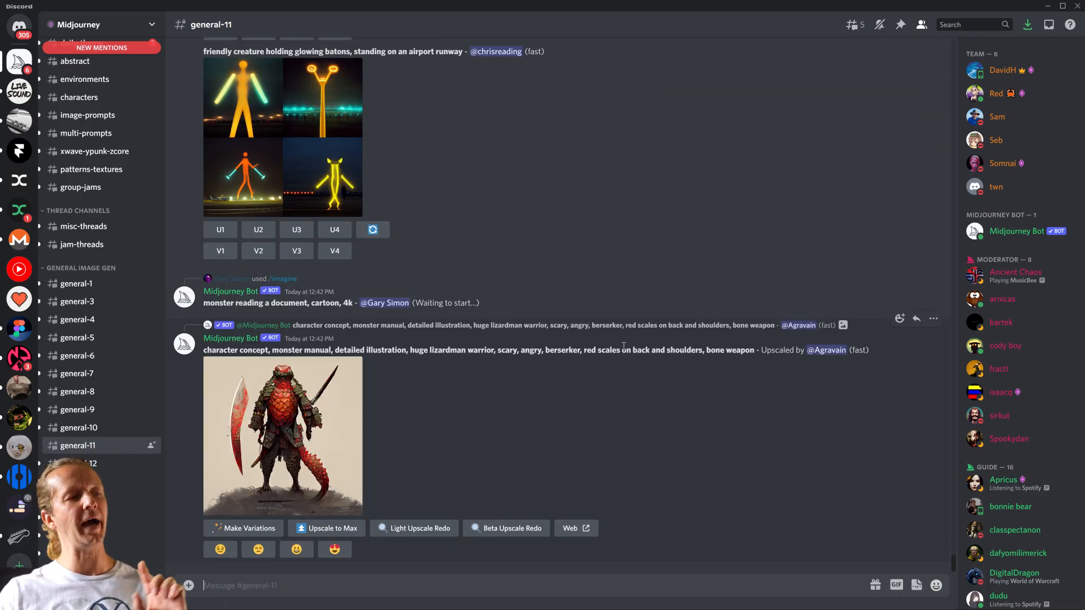
# - Find and enlarge the four generated monster images, and upscale the third one
pyautogui.scroll(10, 592, 370)
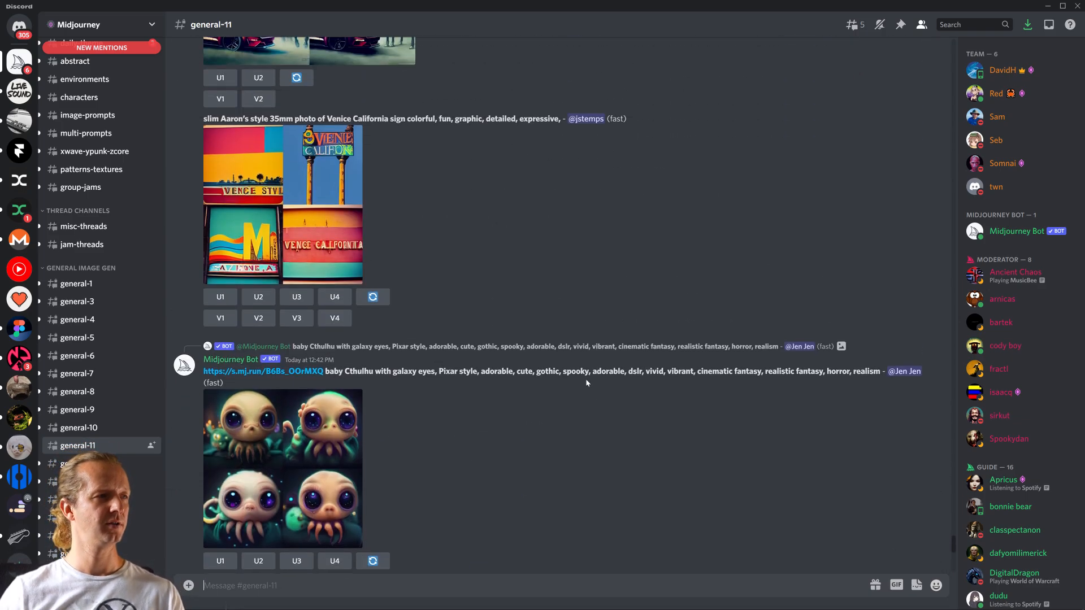
pyautogui.scroll(-10, 590, 381)
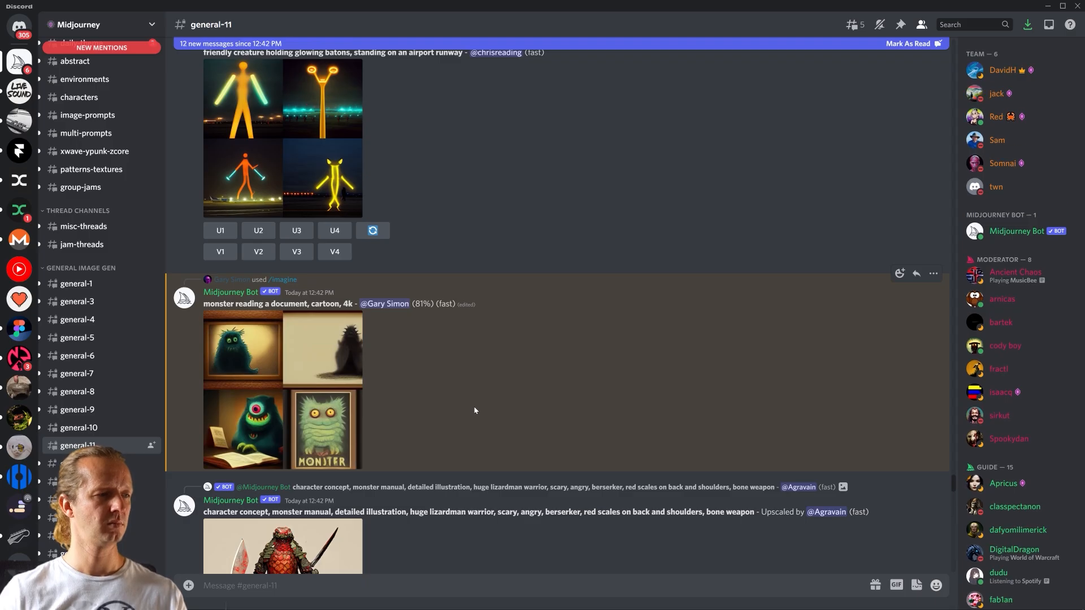
pyautogui.click(282, 330)
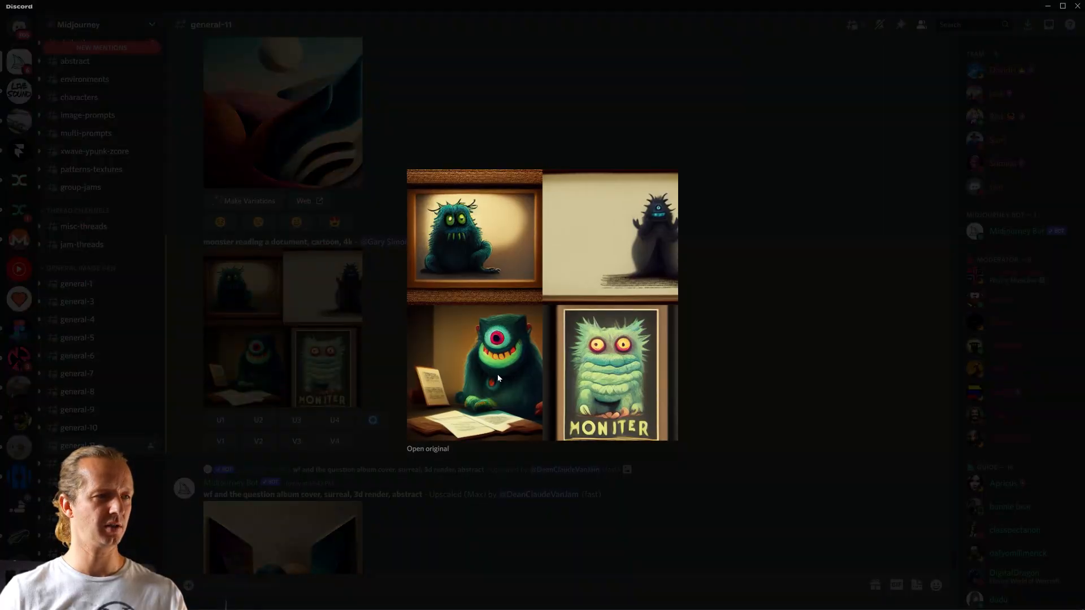
pyautogui.click(719, 371)
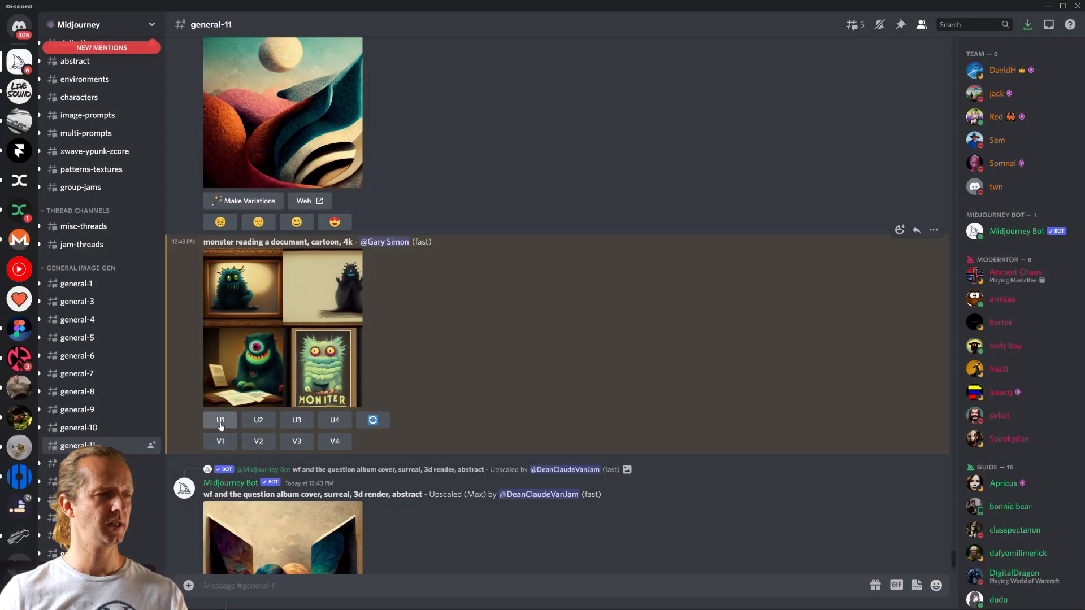
pyautogui.click(300, 425)
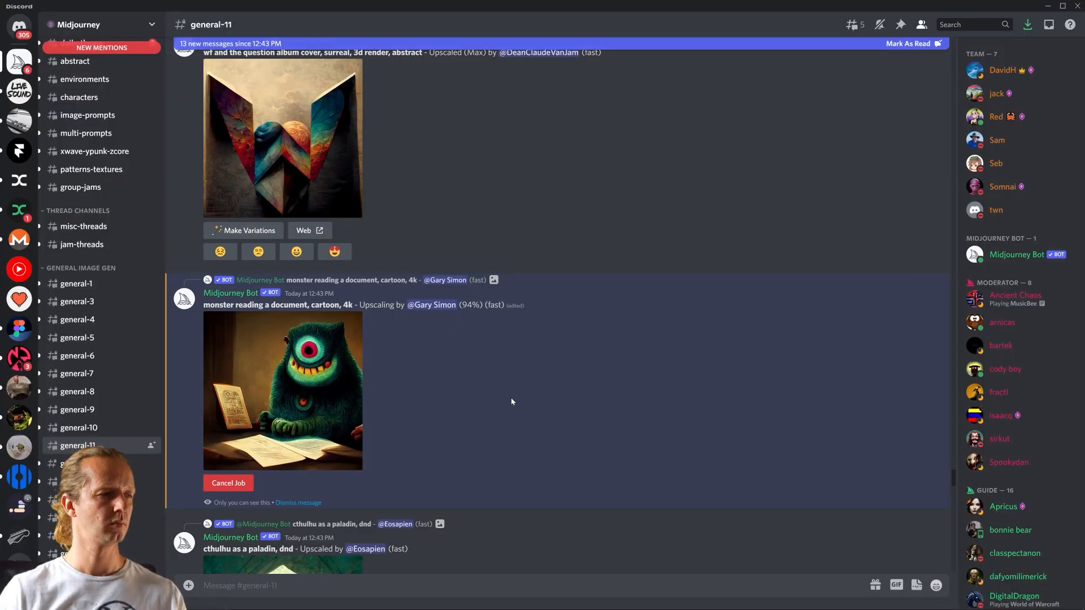
# - Enlarge the upscaled monster image, copy it, and return to the Figma design
pyautogui.moveTo(953, 521); pyautogui.dragTo(949, 541)
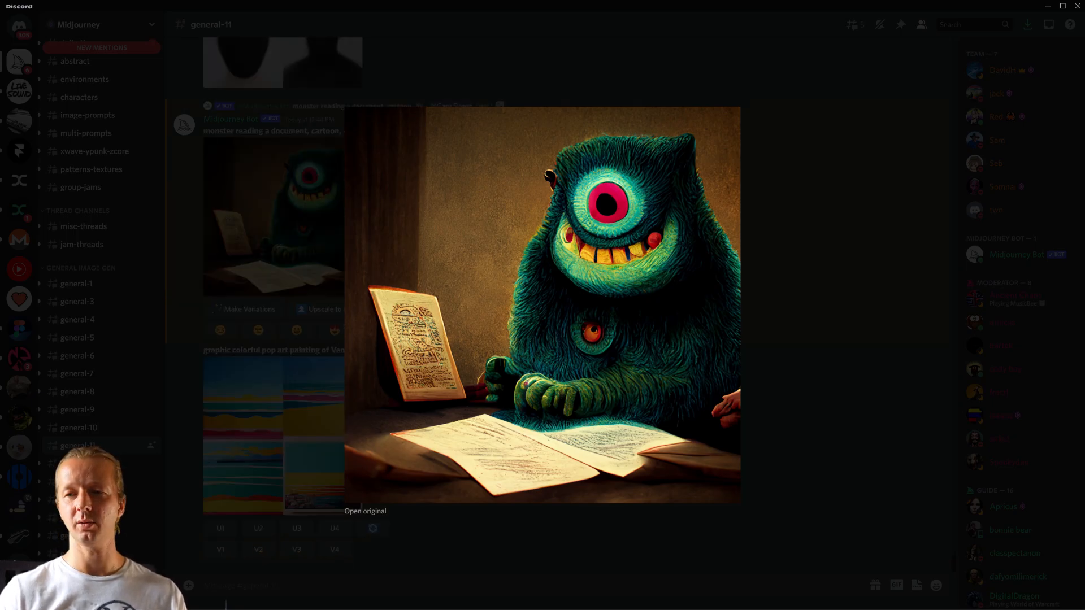
pyautogui.rightClick(576, 303)
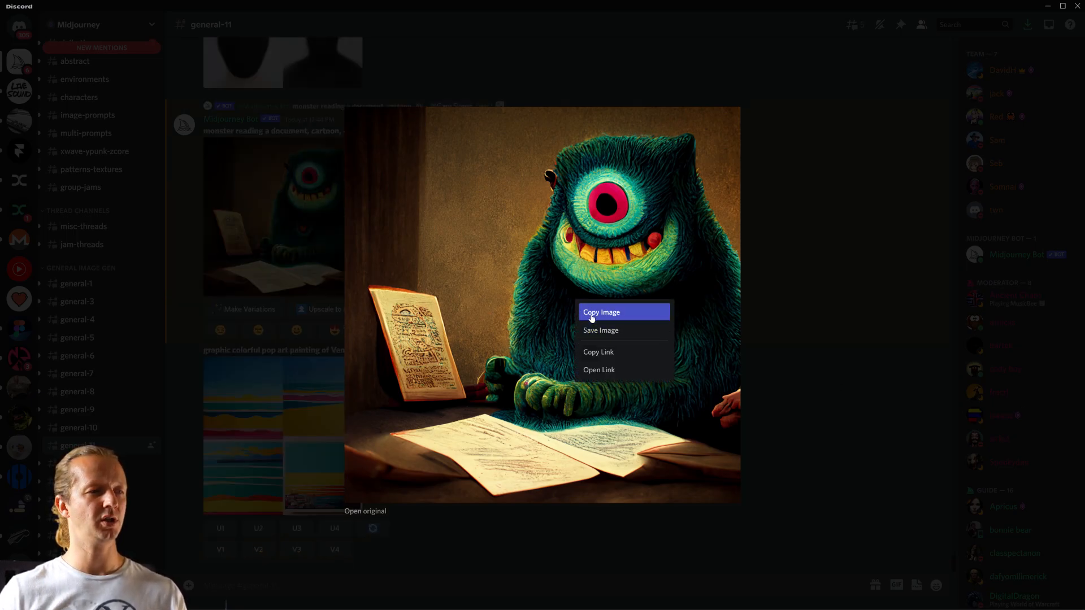
pyautogui.click(591, 318)
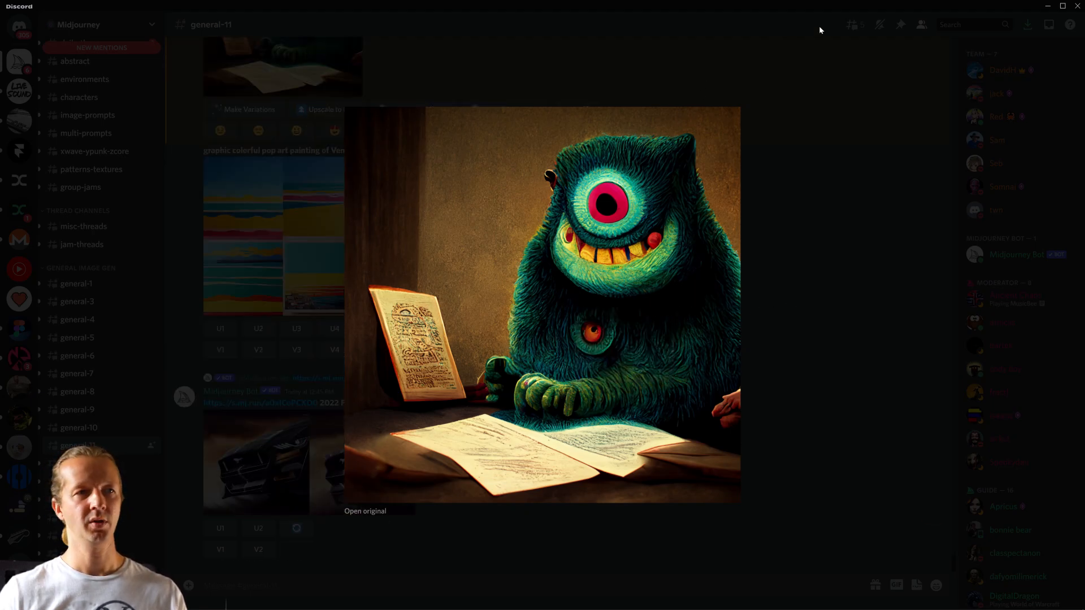
pyautogui.click(893, 94)
pyautogui.click(1047, 7)
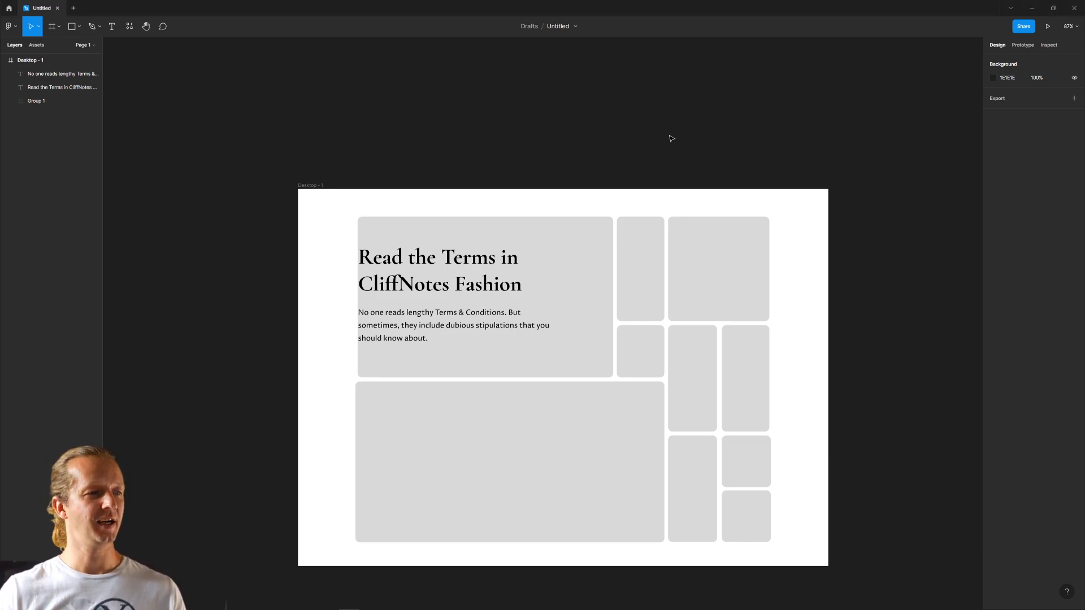
# - Hide the fill of the grouped card rectangles so that only the headline and paragraph show on the frame
pyautogui.click(567, 284)
pyautogui.click(487, 195)
pyautogui.click(583, 246)
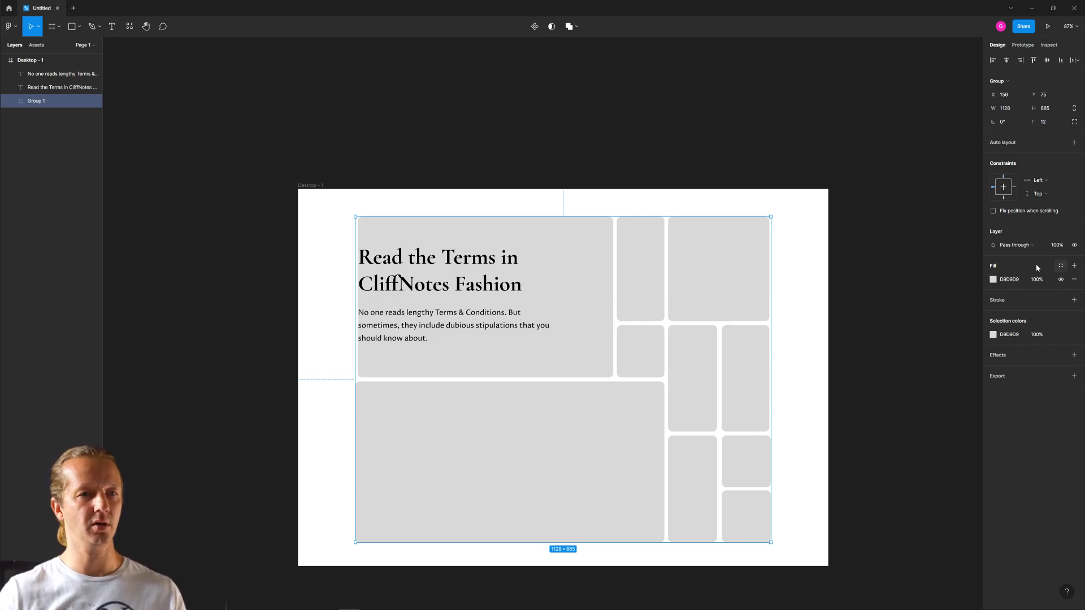
pyautogui.click(860, 273)
pyautogui.click(724, 252)
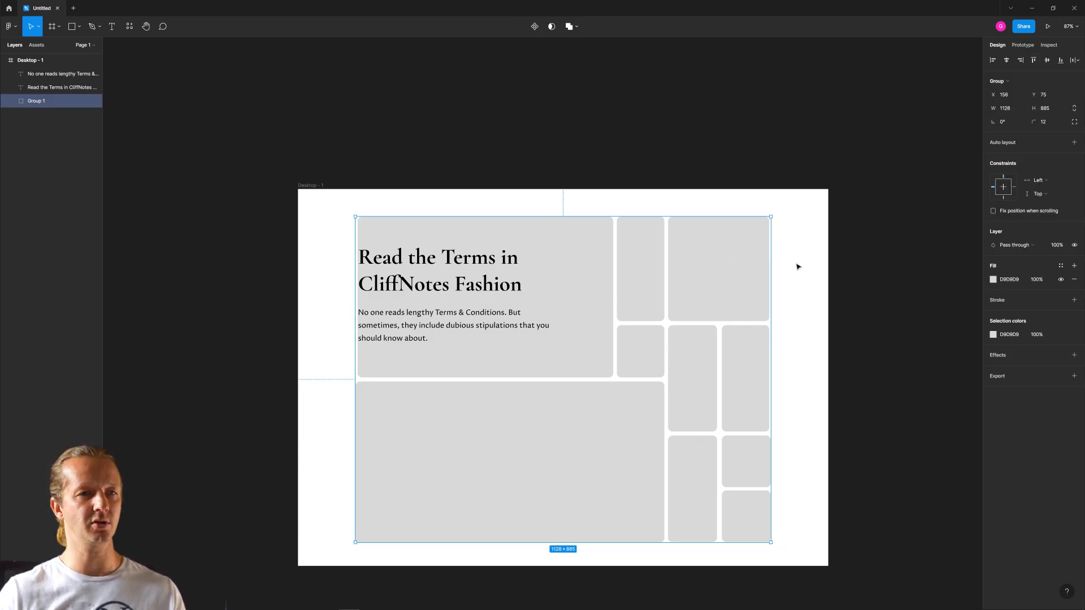
pyautogui.click(1061, 280)
pyautogui.click(876, 298)
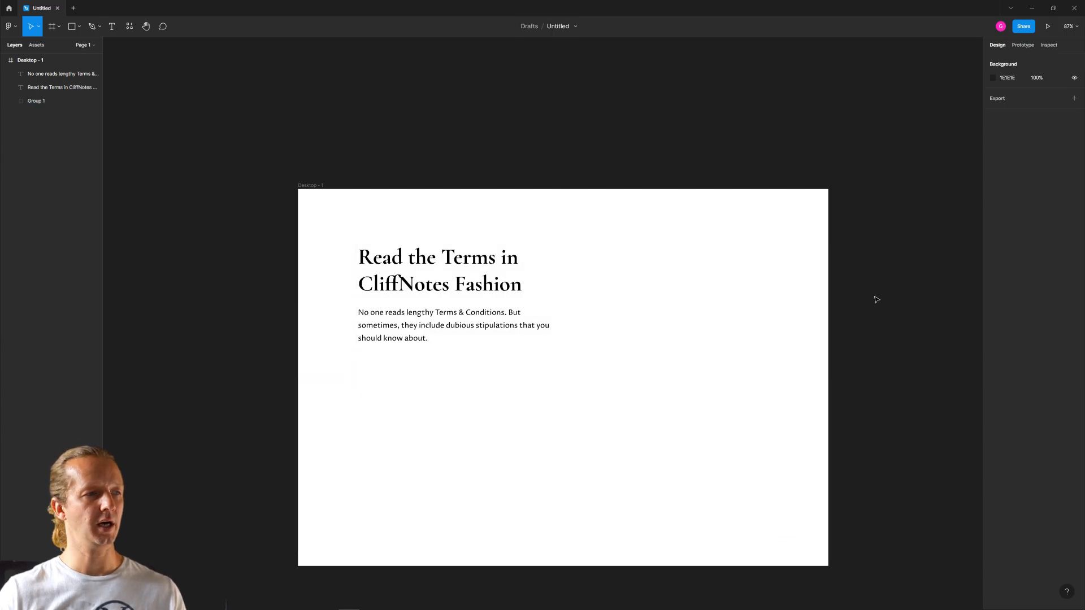
# - Draw a 628 × 1024 rectangle at X 812, Y 0 over the frame's right side and change its fill type to Image
pyautogui.click(71, 26)
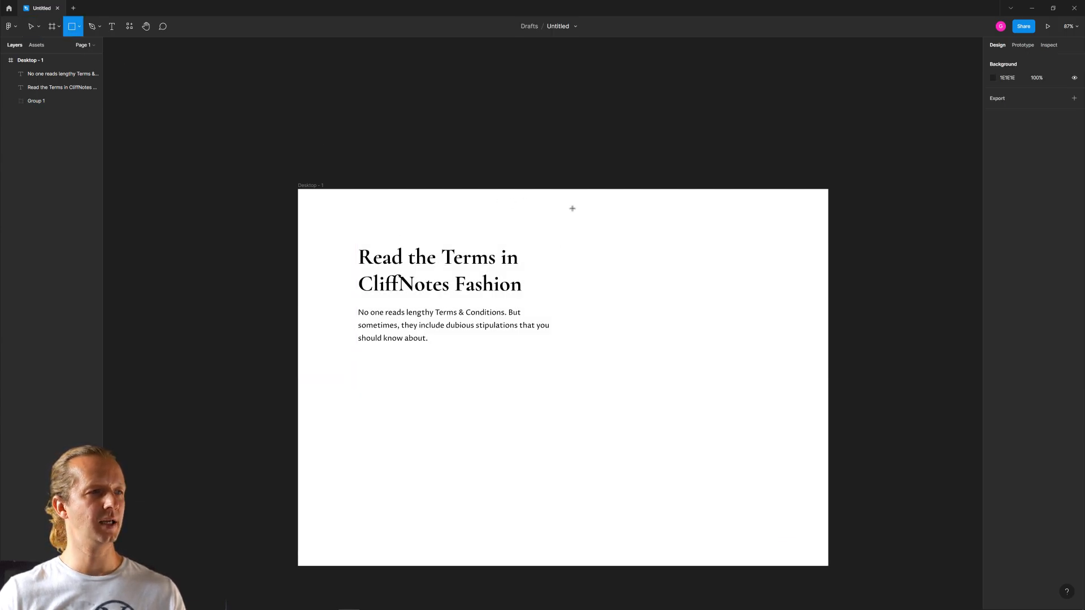
pyautogui.moveTo(599, 189); pyautogui.dragTo(829, 567)
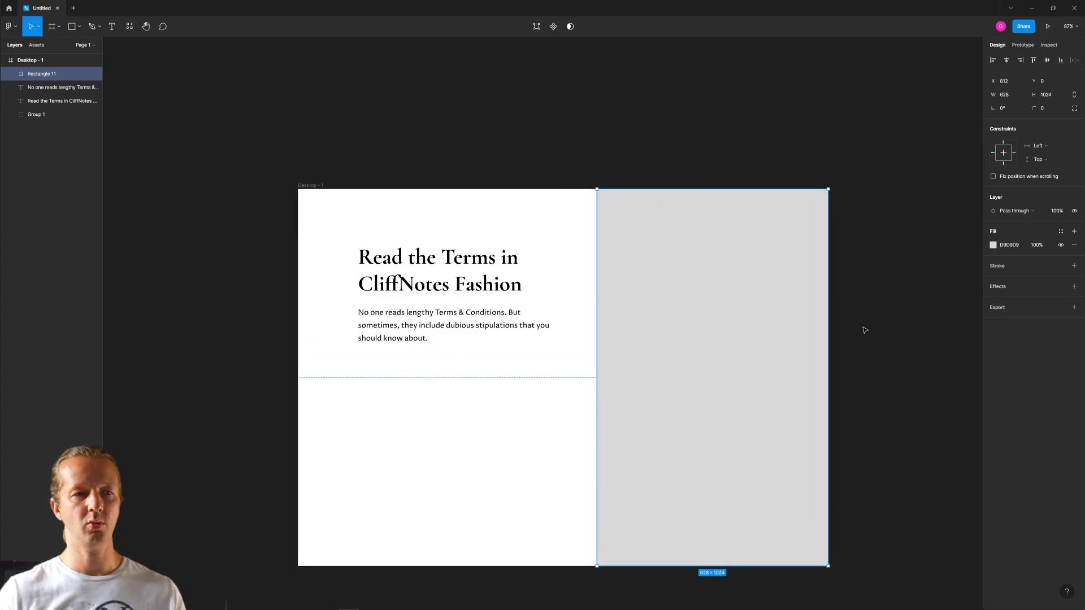
pyautogui.click(993, 245)
pyautogui.click(893, 246)
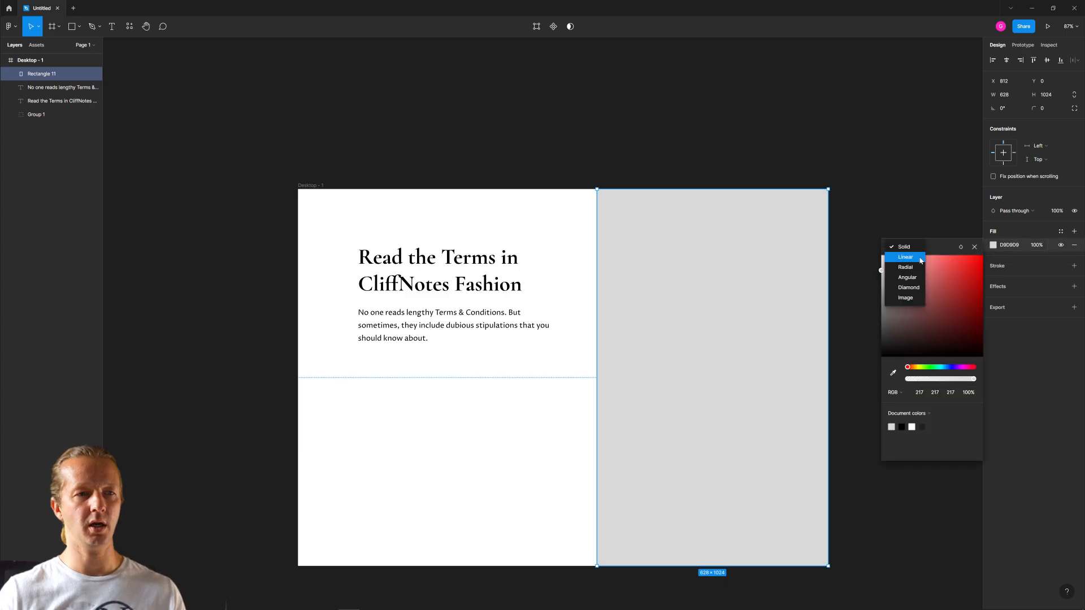
pyautogui.click(904, 298)
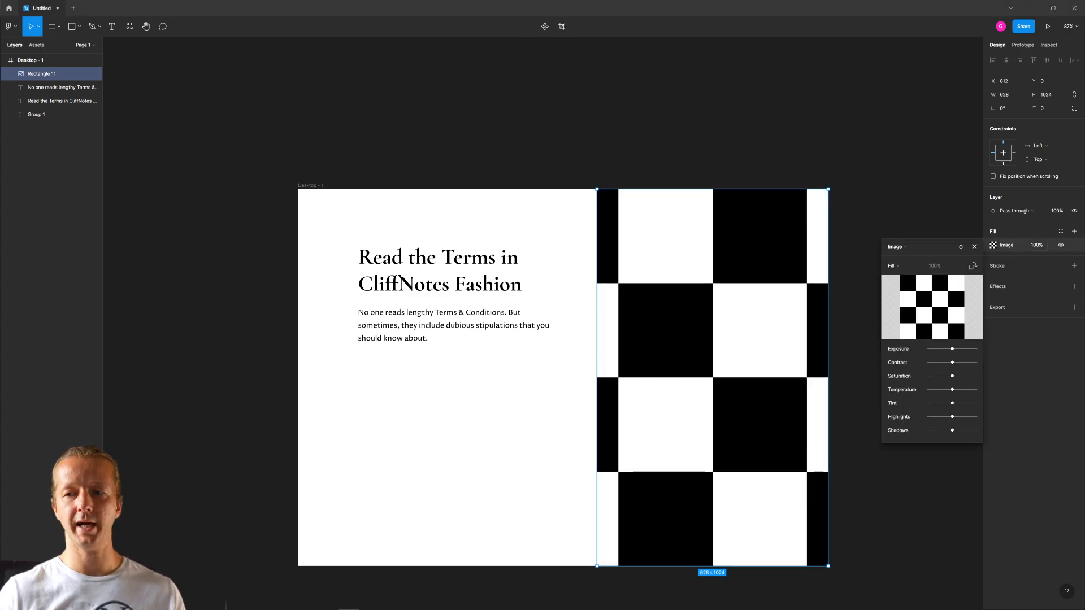
# - Apply the monster image as the fill of the 628 × 1024 rectangle instead of leaving a separately pasted copy on the canvas
pyautogui.moveTo(654, 350); pyautogui.dragTo(681, 348)
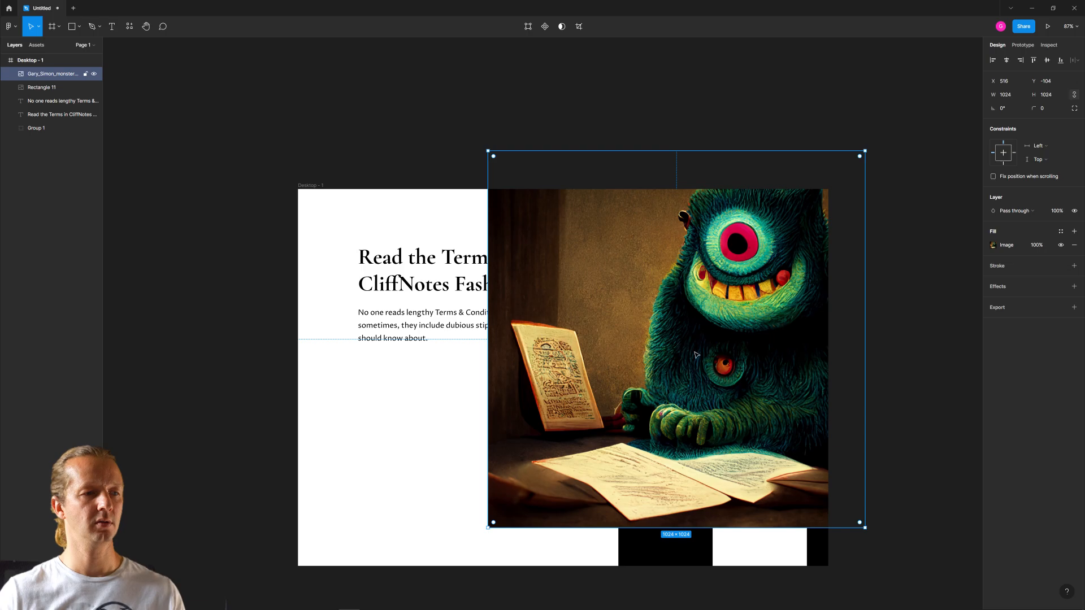
pyautogui.press('Delete')
pyautogui.click(737, 359)
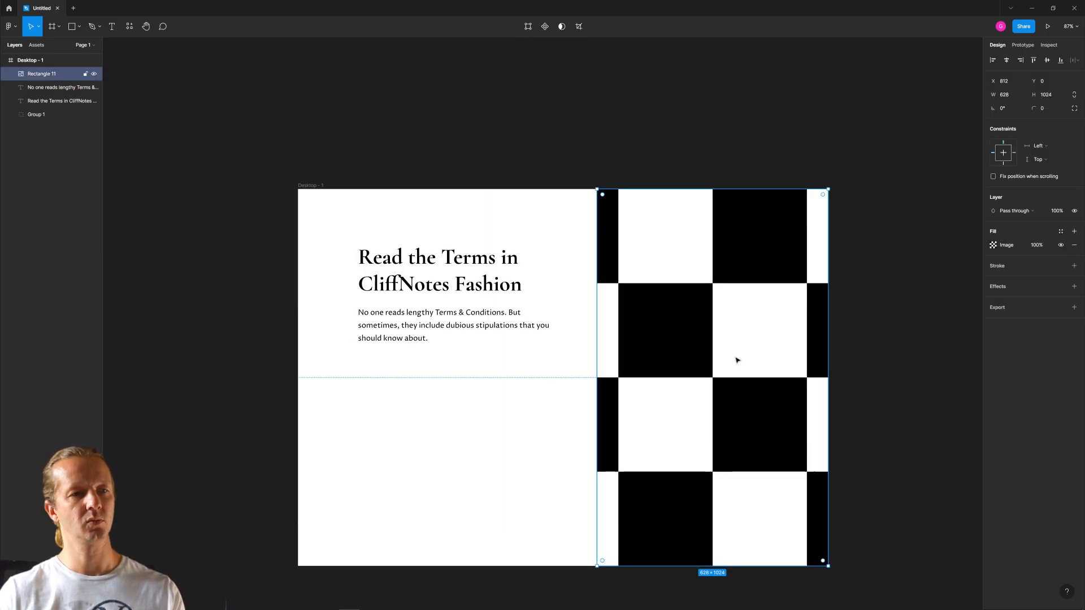
pyautogui.click(993, 245)
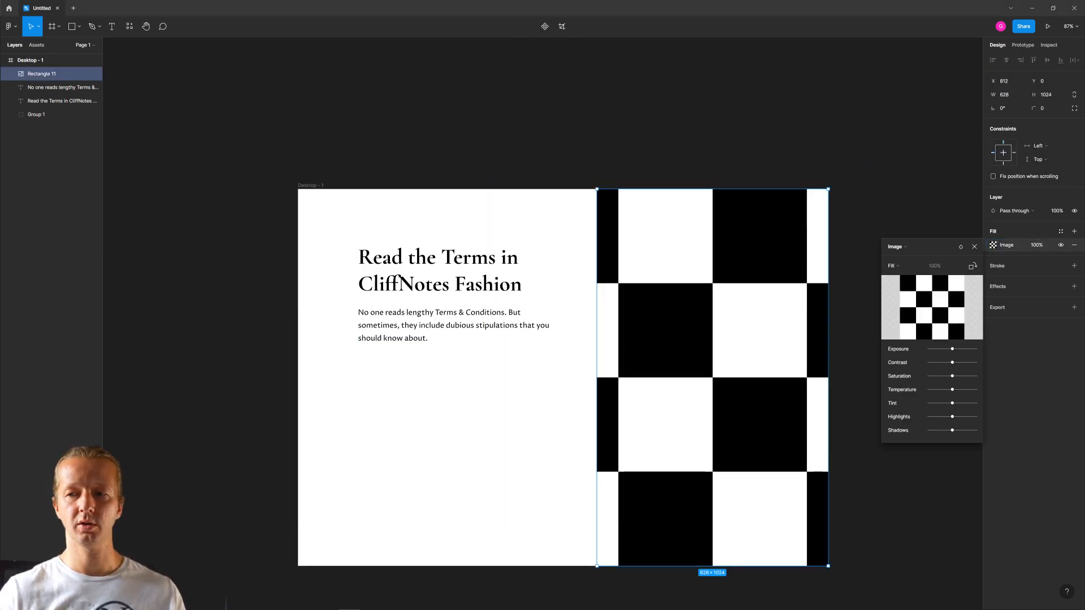
pyautogui.moveTo(775, 364); pyautogui.dragTo(899, 309)
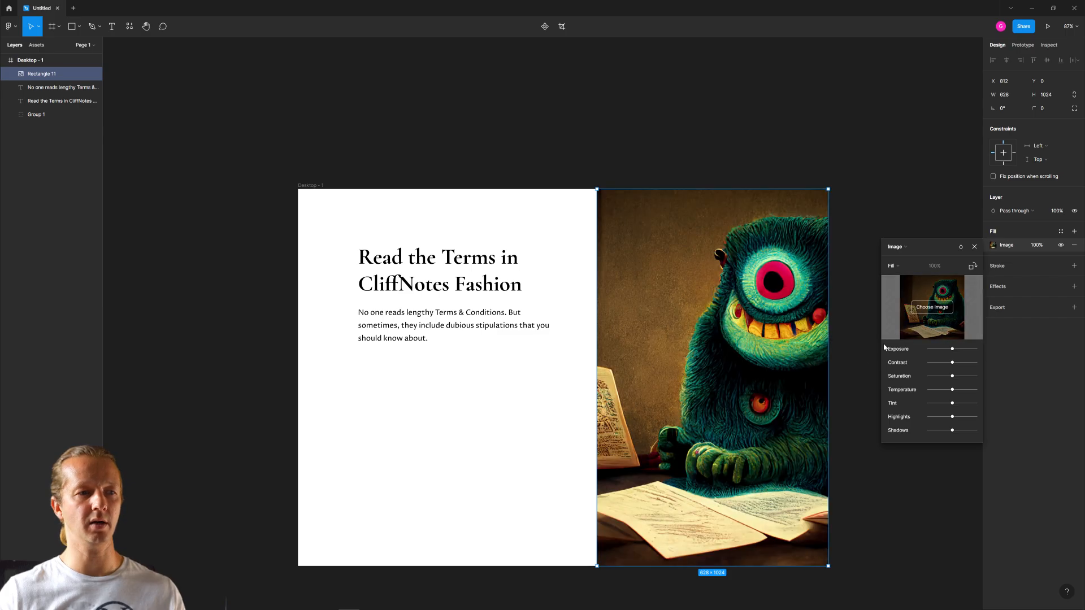
pyautogui.click(879, 175)
pyautogui.click(877, 172)
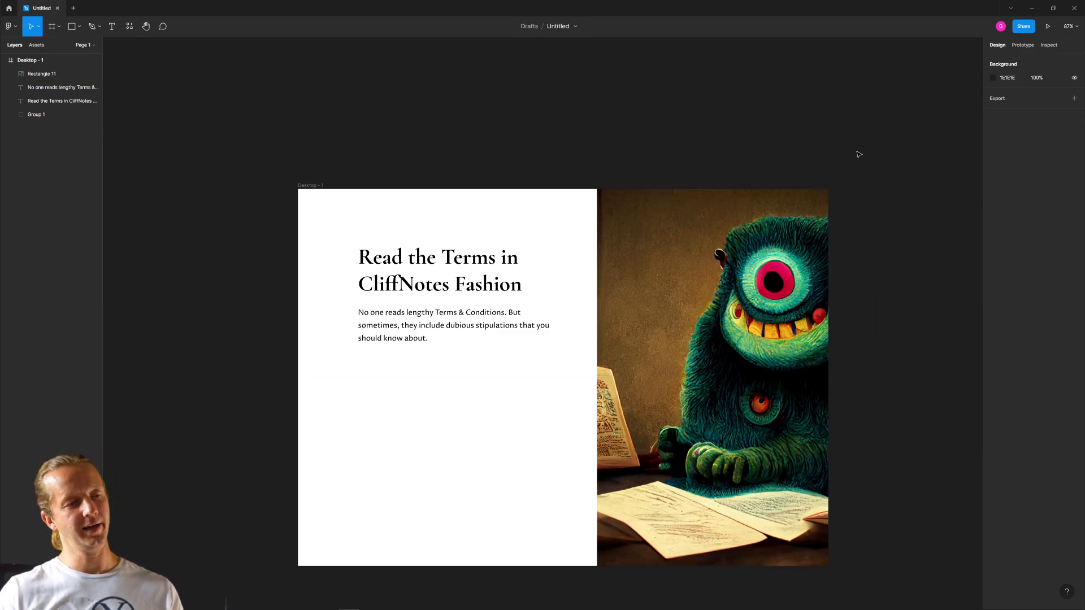
pyautogui.click(735, 377)
pyautogui.click(492, 388)
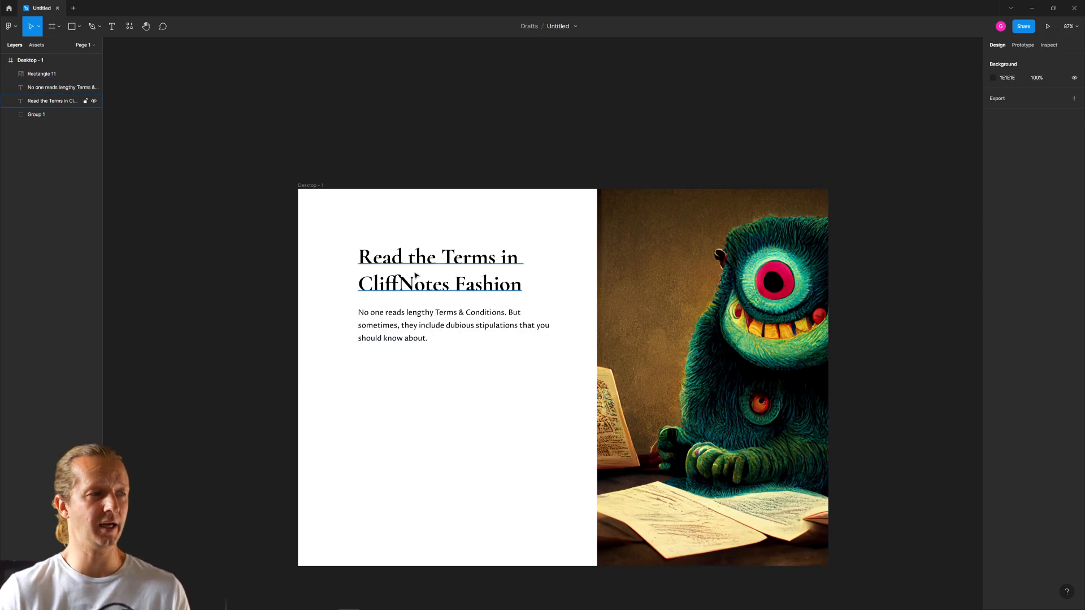
pyautogui.click(379, 317)
pyautogui.click(374, 390)
pyautogui.moveTo(365, 386); pyautogui.dragTo(500, 438)
pyautogui.click(331, 388)
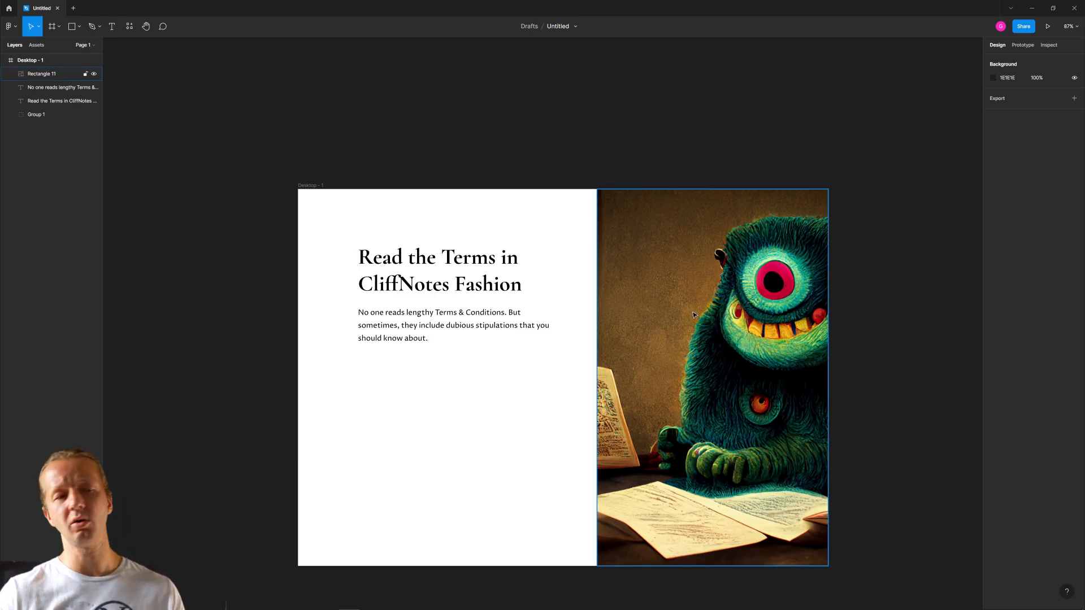
pyautogui.click(799, 328)
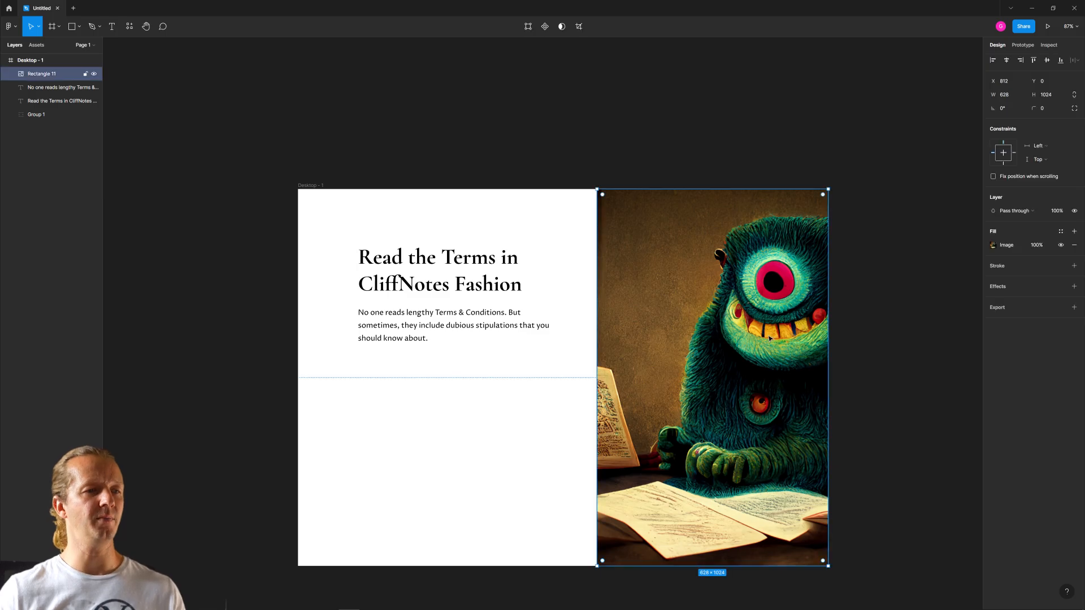
pyautogui.click(522, 415)
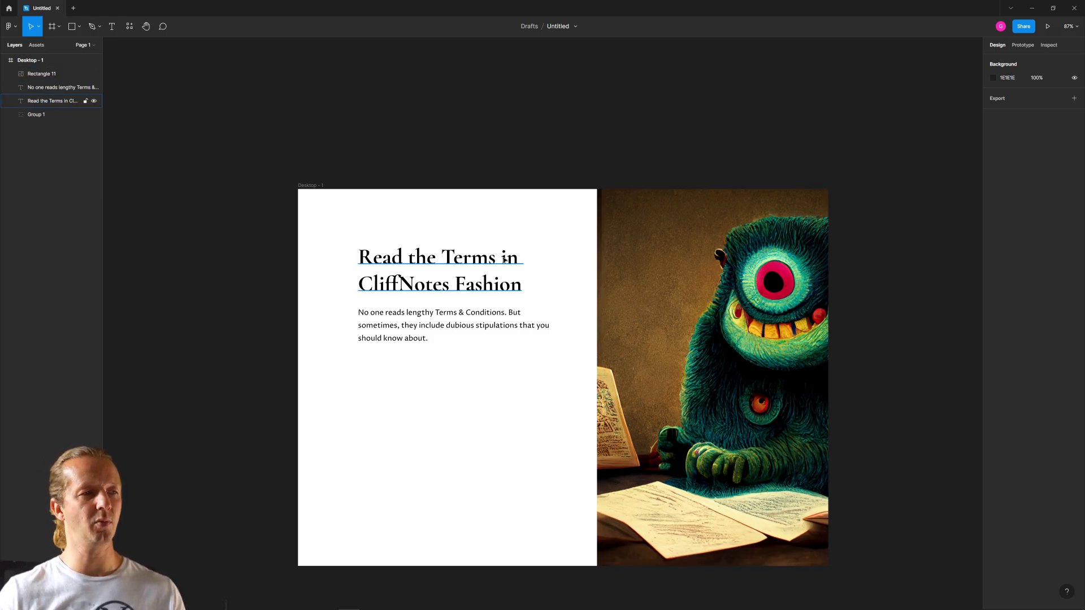
# - Move the card rectangle group above the monster image with its fill shown, and duplicate the image beside the frame
pyautogui.moveTo(42, 114); pyautogui.dragTo(45, 68)
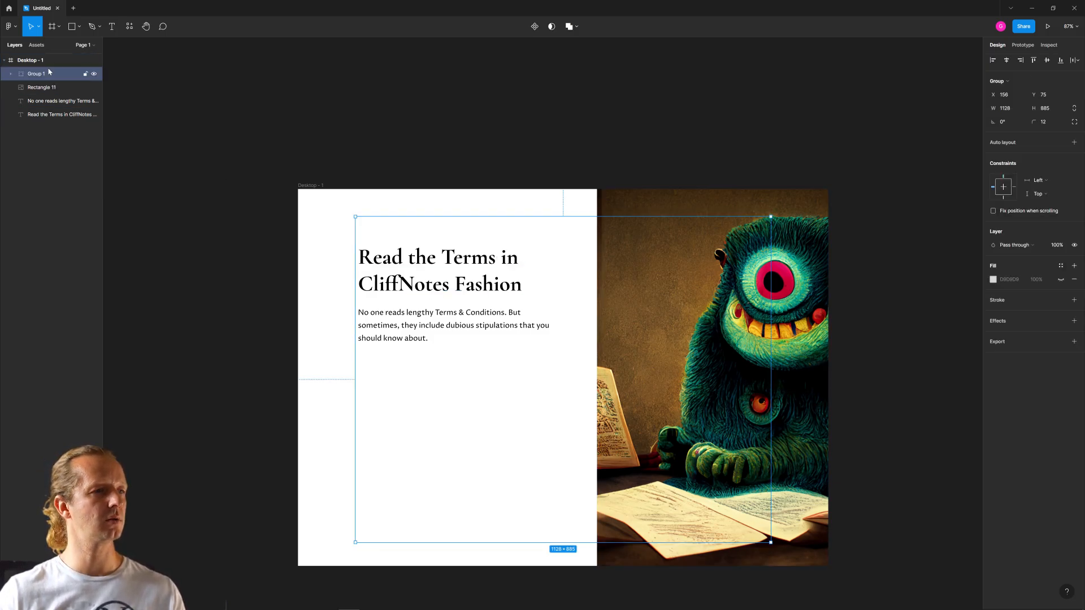
pyautogui.click(1060, 280)
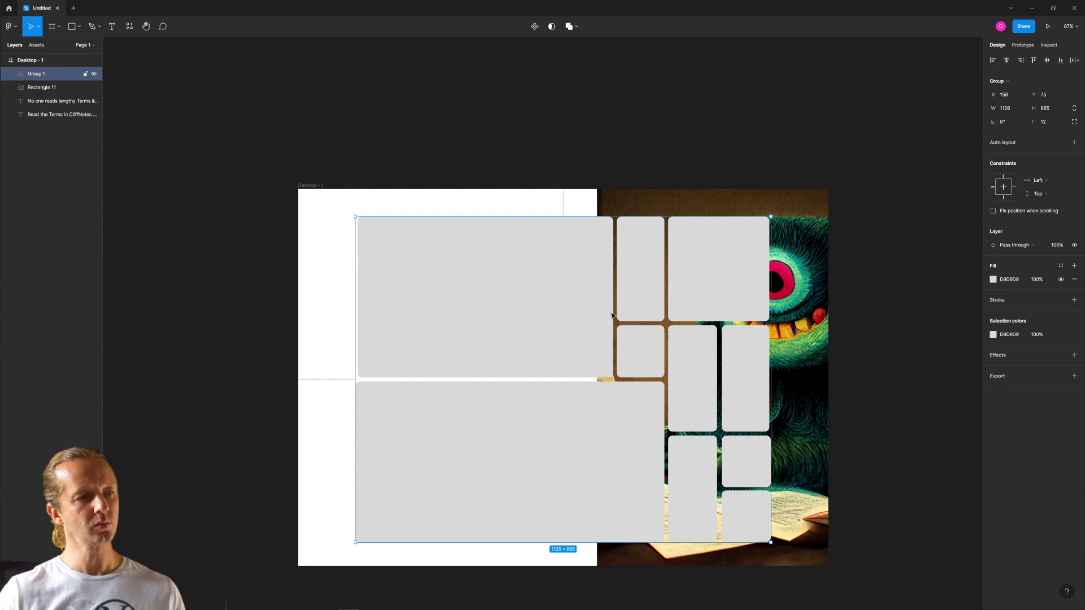
pyautogui.click(713, 207)
pyautogui.keyDown('alt'); pyautogui.moveTo(687, 204); pyautogui.dragTo(948, 206); pyautogui.keyUp('alt')
pyautogui.click(802, 225)
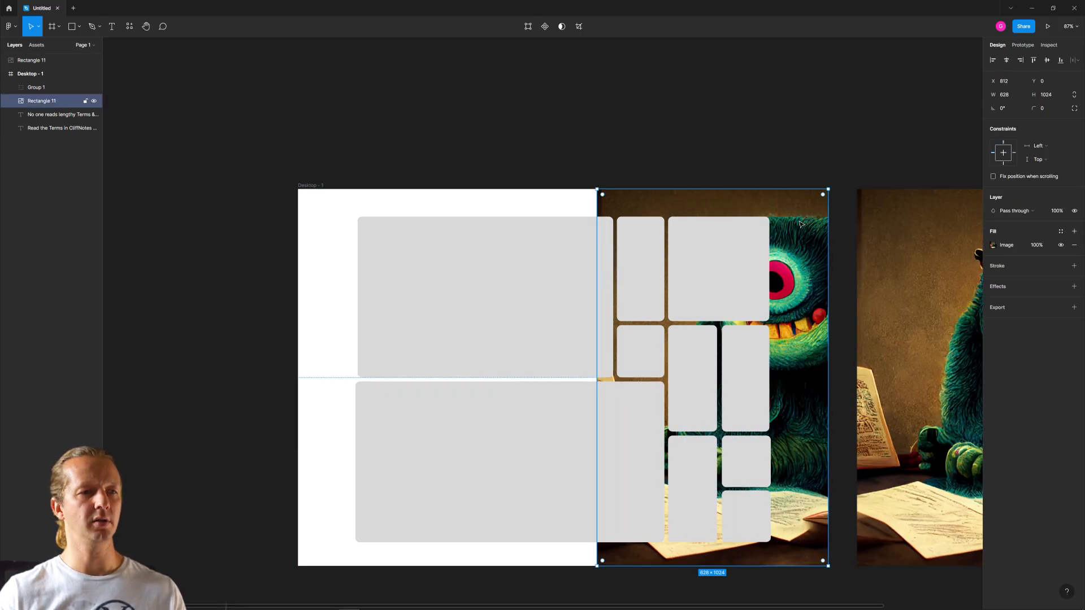
# - Resize the original monster image to 832 × 436 at X 163, Y 523 over the large lower card, and hide the group's fill
pyautogui.moveTo(775, 190); pyautogui.dragTo(791, 405)
pyautogui.moveTo(775, 443); pyautogui.dragTo(551, 425)
pyautogui.moveTo(588, 542); pyautogui.dragTo(665, 542)
pyautogui.click(680, 306)
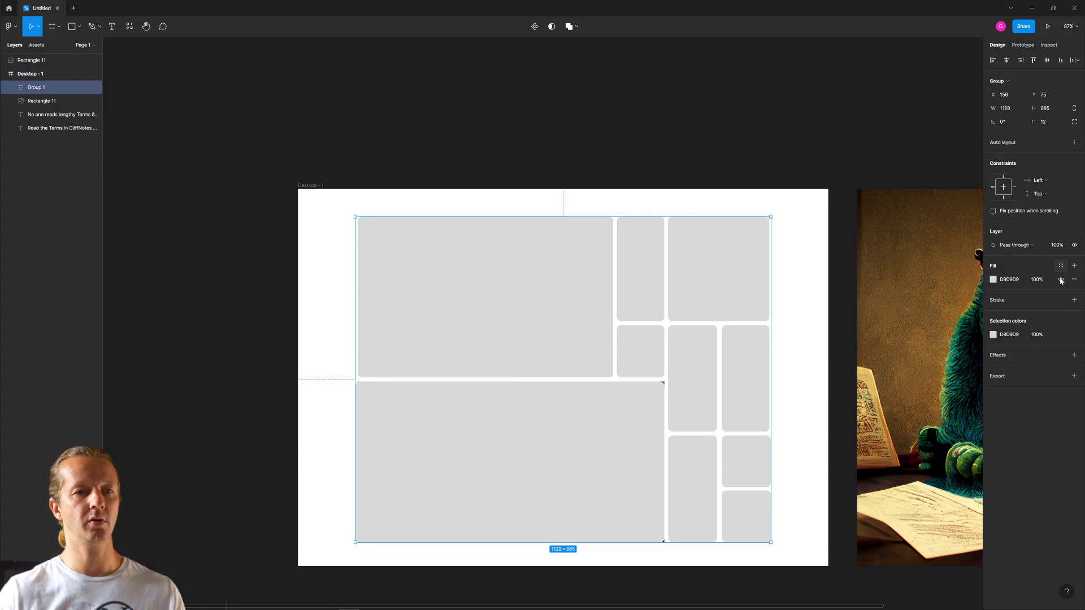
pyautogui.click(1060, 279)
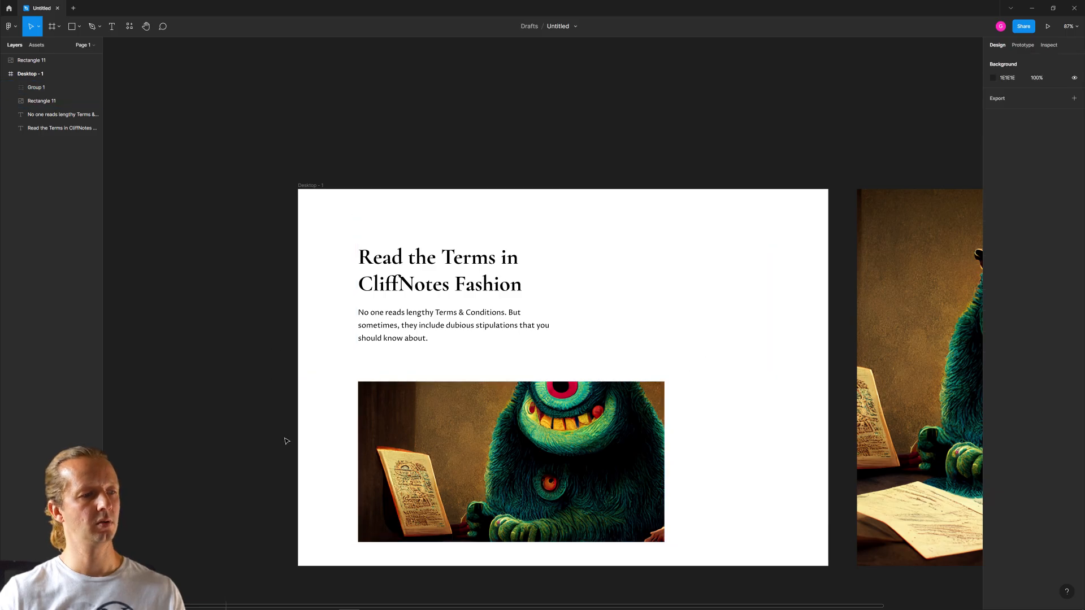
# - Set the resized image's fill mode to Crop and shift the picture upward within its rectangle
pyautogui.click(551, 468)
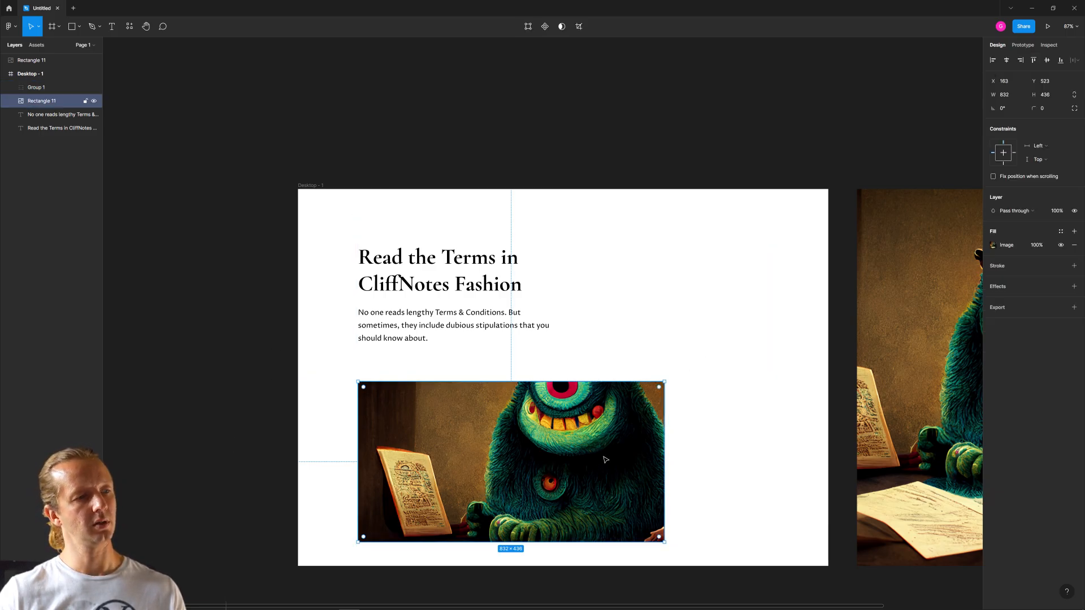
pyautogui.click(992, 245)
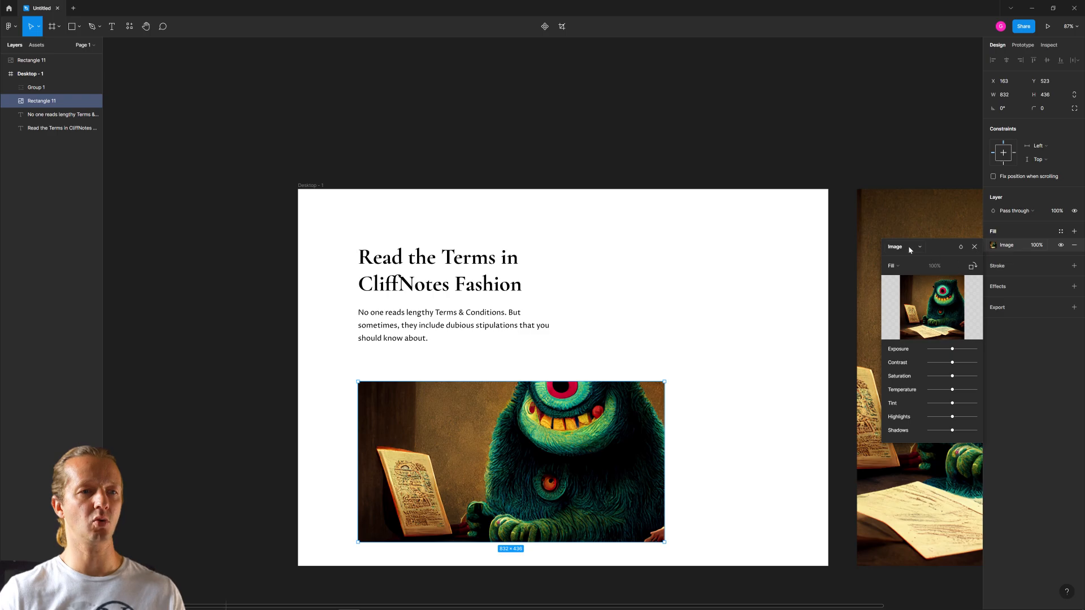
pyautogui.click(893, 266)
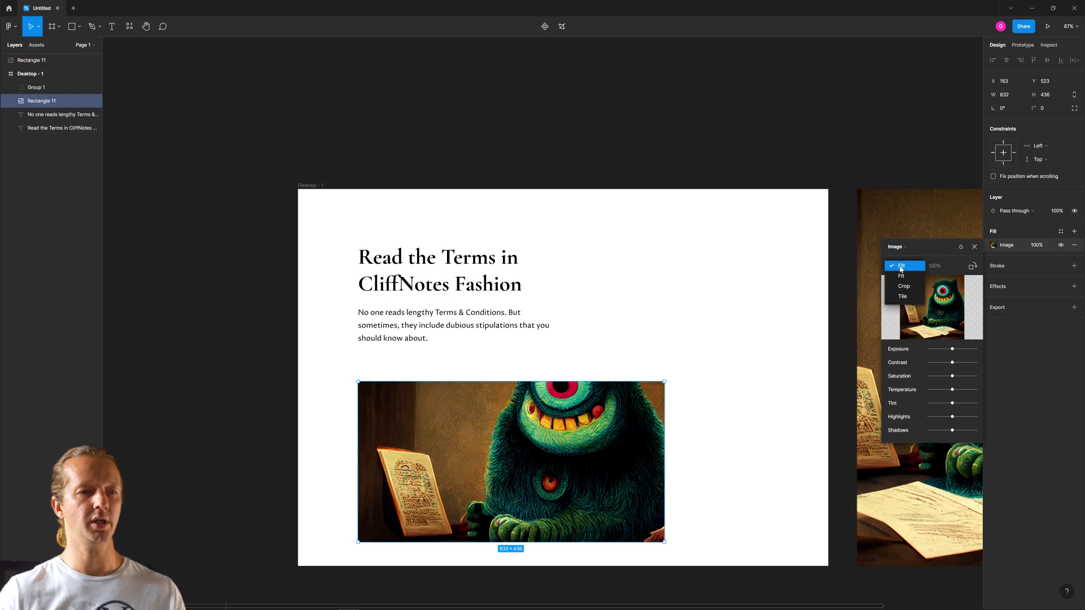
pyautogui.click(897, 286)
pyautogui.moveTo(578, 444); pyautogui.dragTo(580, 384)
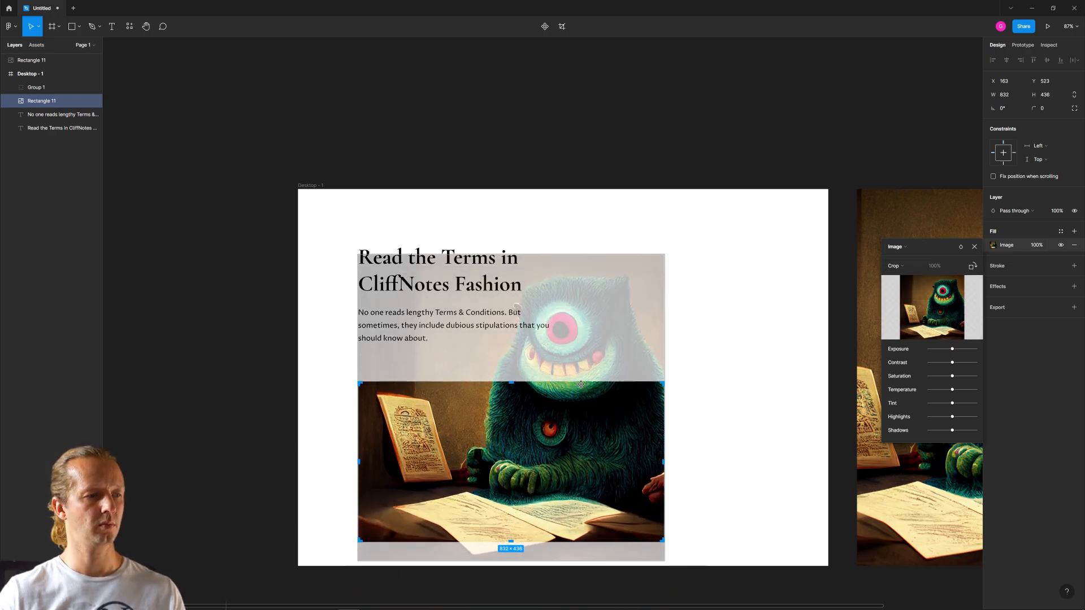
pyautogui.moveTo(553, 444)
pyautogui.mouseDown()
pyautogui.moveTo(554, 508)
pyautogui.moveTo(554, 444)
pyautogui.mouseUp()
pyautogui.press('Escape')
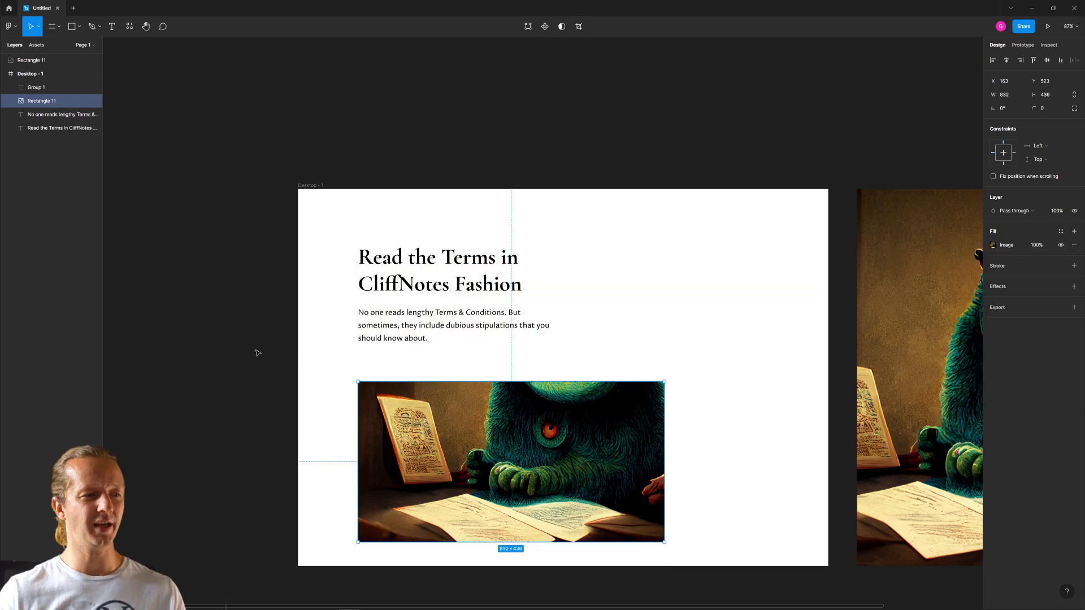
# - Delete the cropped monster image and move the duplicate back onto the frame at X 812, Y 0
pyautogui.press('Delete')
pyautogui.moveTo(932, 325); pyautogui.dragTo(672, 325)
pyautogui.click(891, 333)
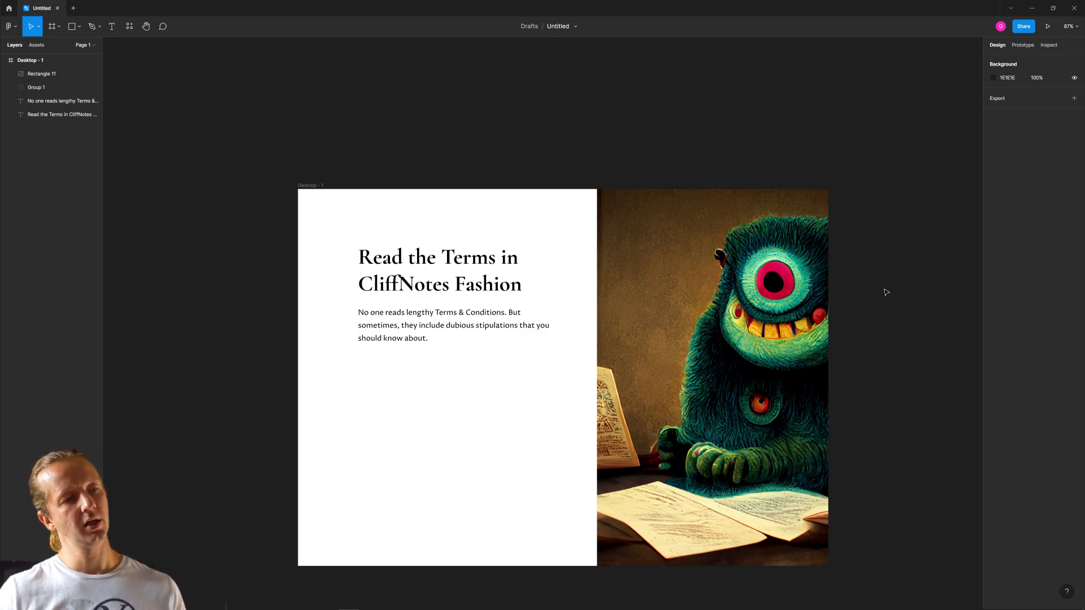
# - Show the fill of the card rectangle group and move the group above the monster image in the layer order
pyautogui.click(85, 74)
pyautogui.click(77, 76)
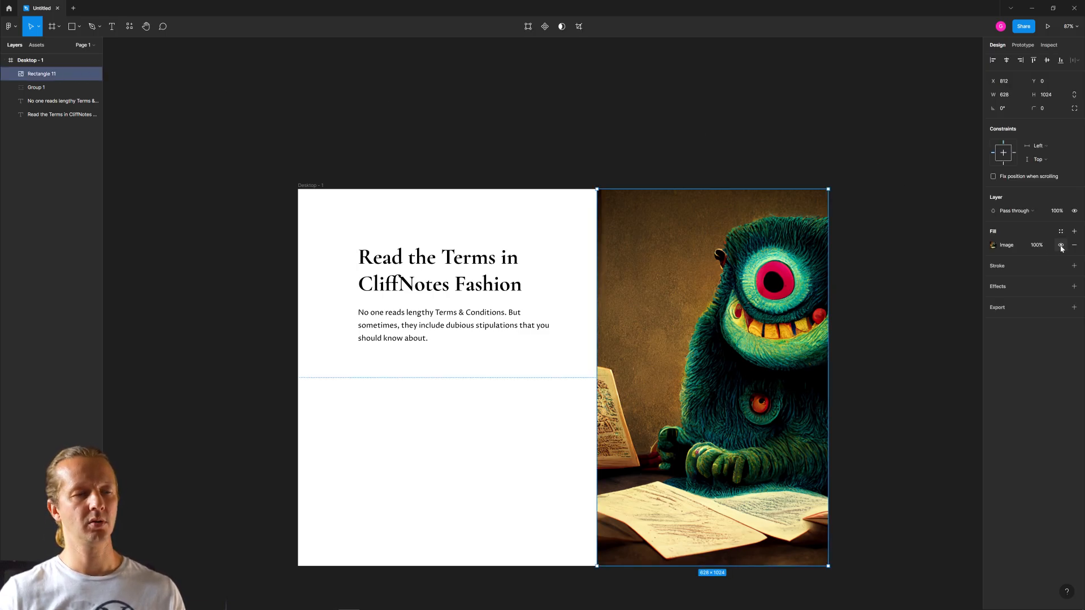
pyautogui.click(498, 397)
pyautogui.click(85, 88)
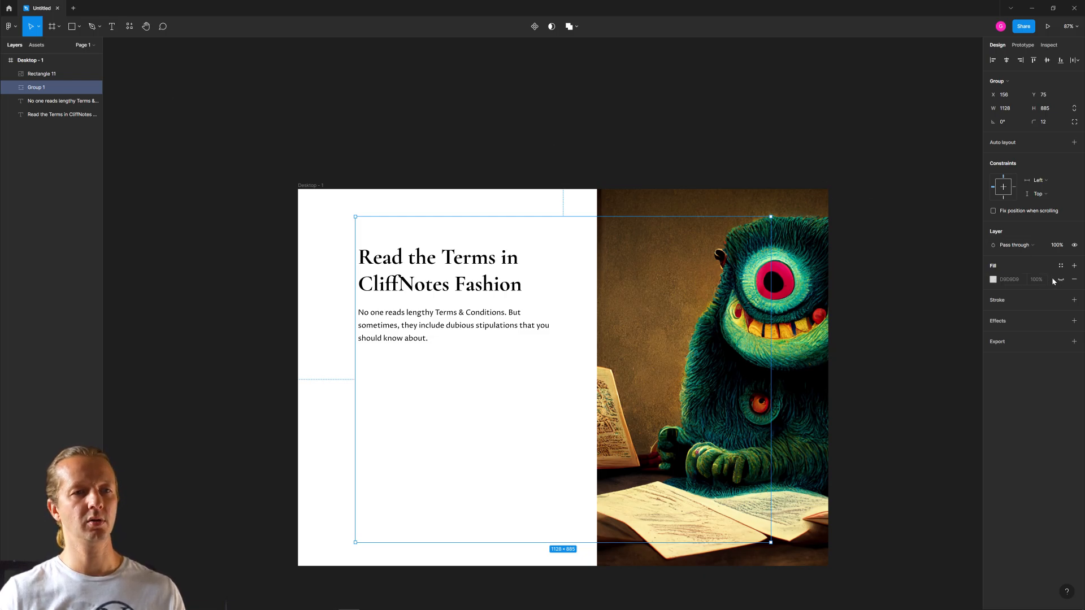
pyautogui.click(1060, 279)
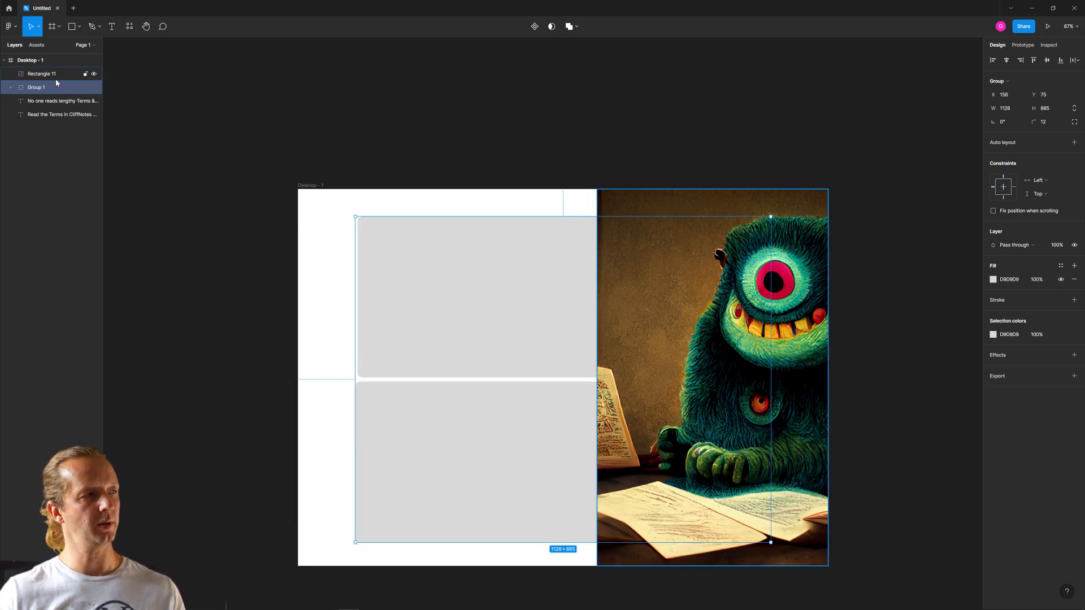
pyautogui.moveTo(56, 83); pyautogui.dragTo(51, 73)
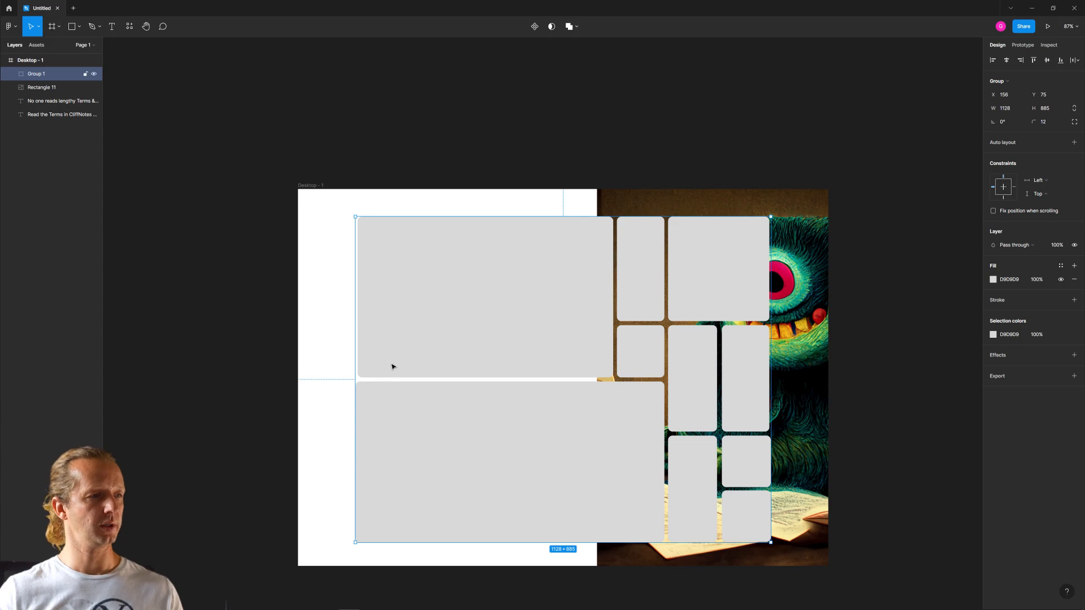
# - Replace the card group with only its large lower rectangle by hiding the group and pasting a separate 839 × 437 copy at X 156, Y 523
pyautogui.doubleClick(409, 406)
pyautogui.click(331, 287)
pyautogui.click(477, 306)
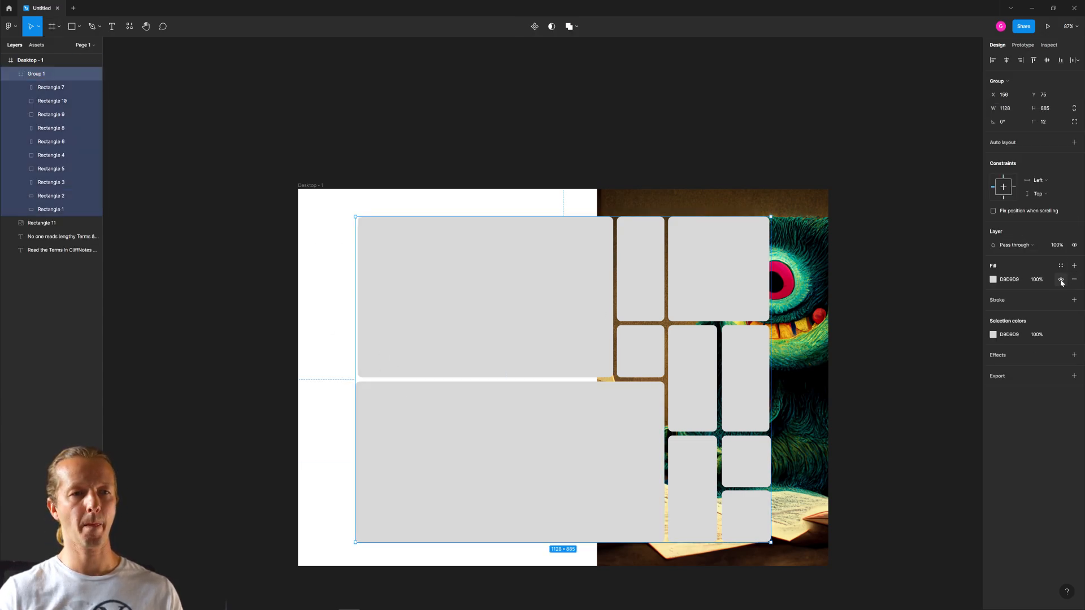
pyautogui.click(94, 74)
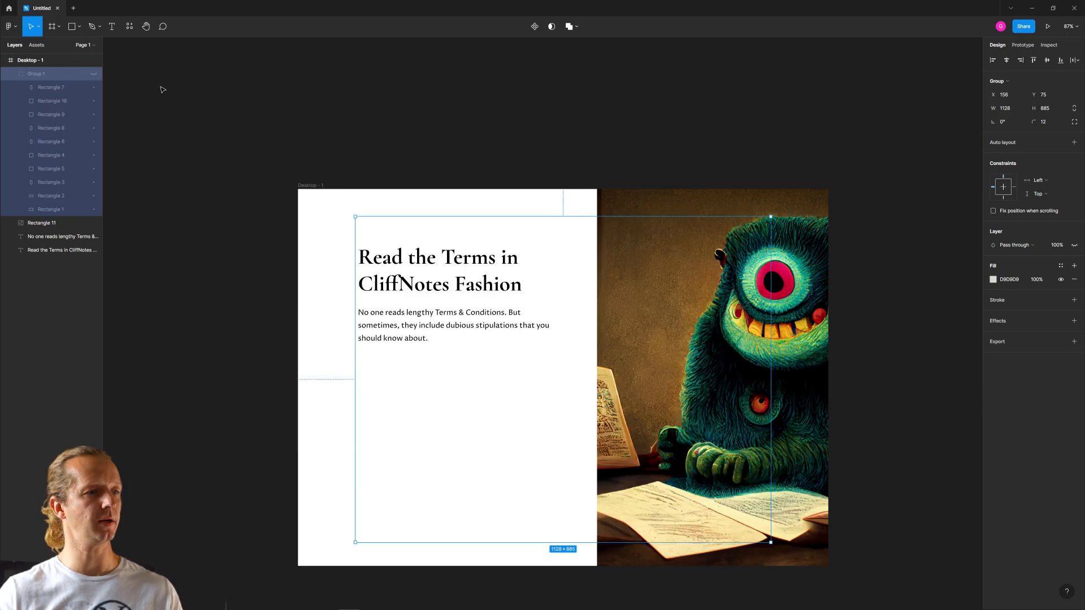
pyautogui.click(9, 74)
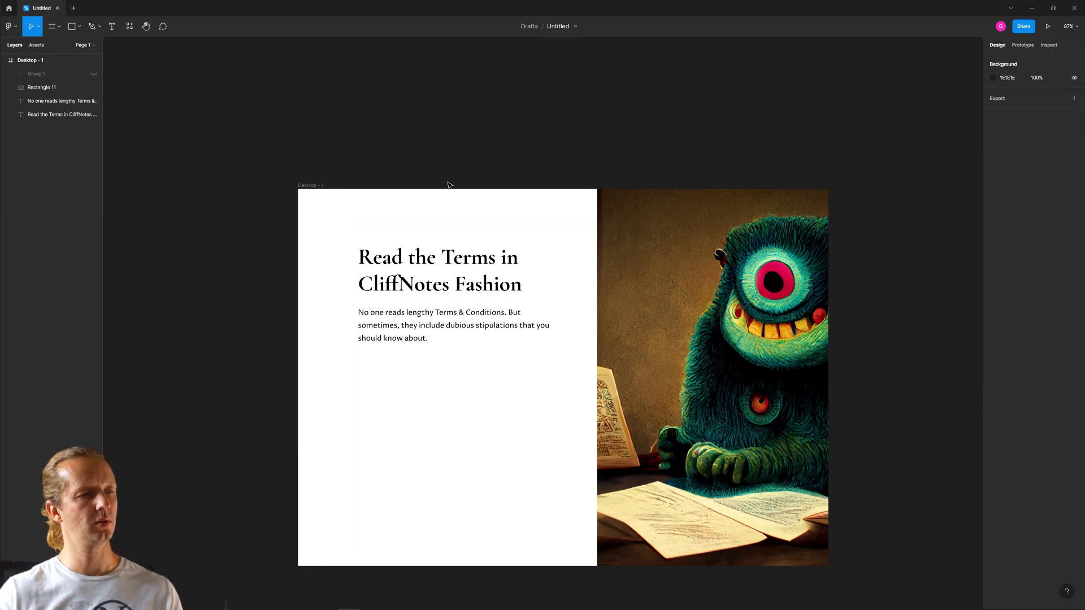
pyautogui.hotkey('ctrl', 'v')
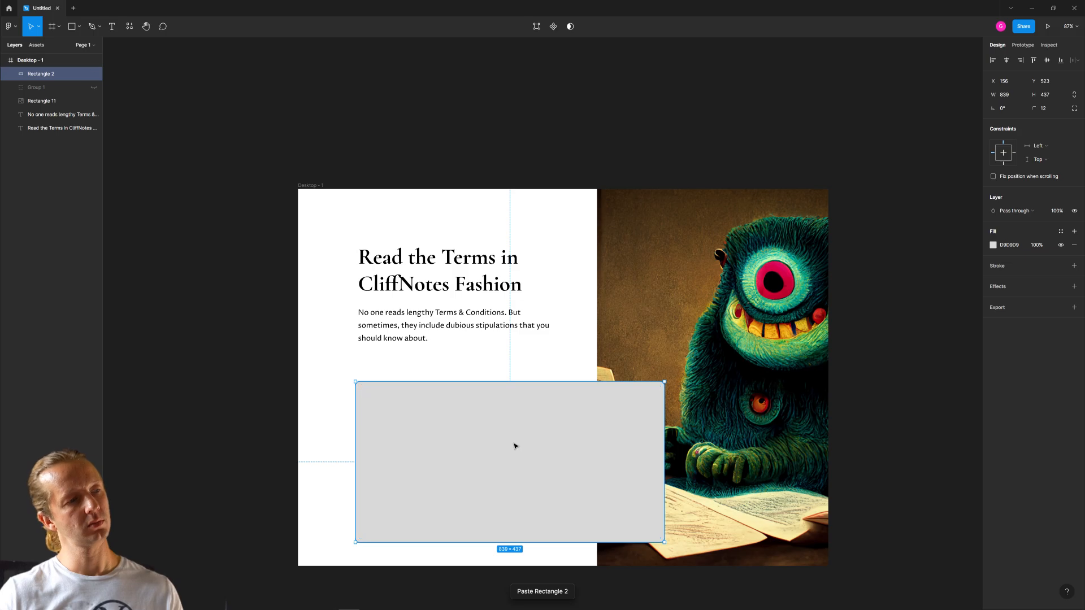
pyautogui.click(490, 367)
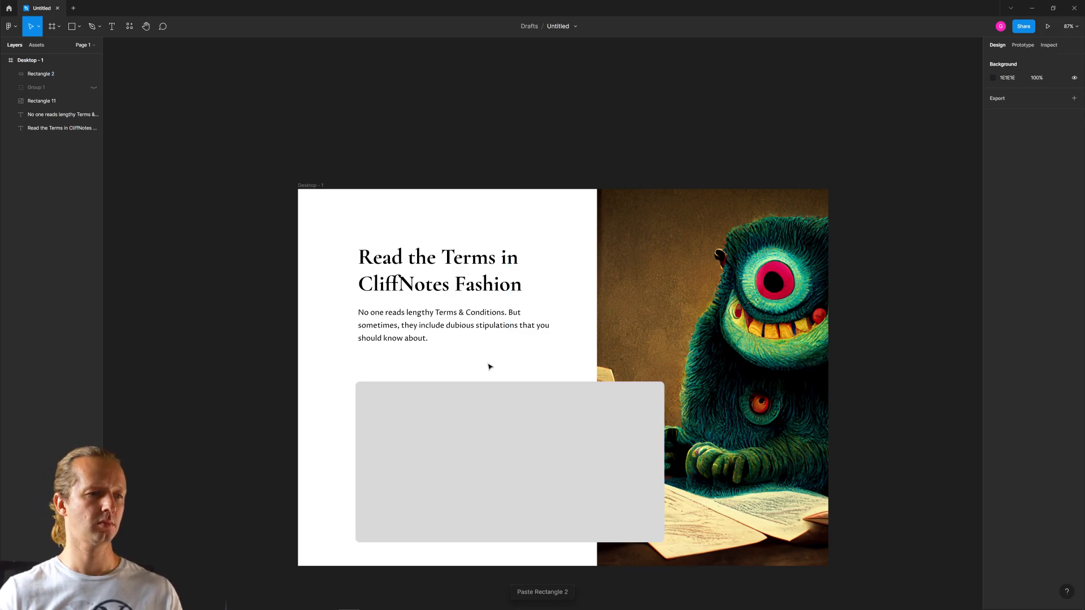
# - Change the pasted card rectangle's fill to white, FFFFFF
pyautogui.click(482, 481)
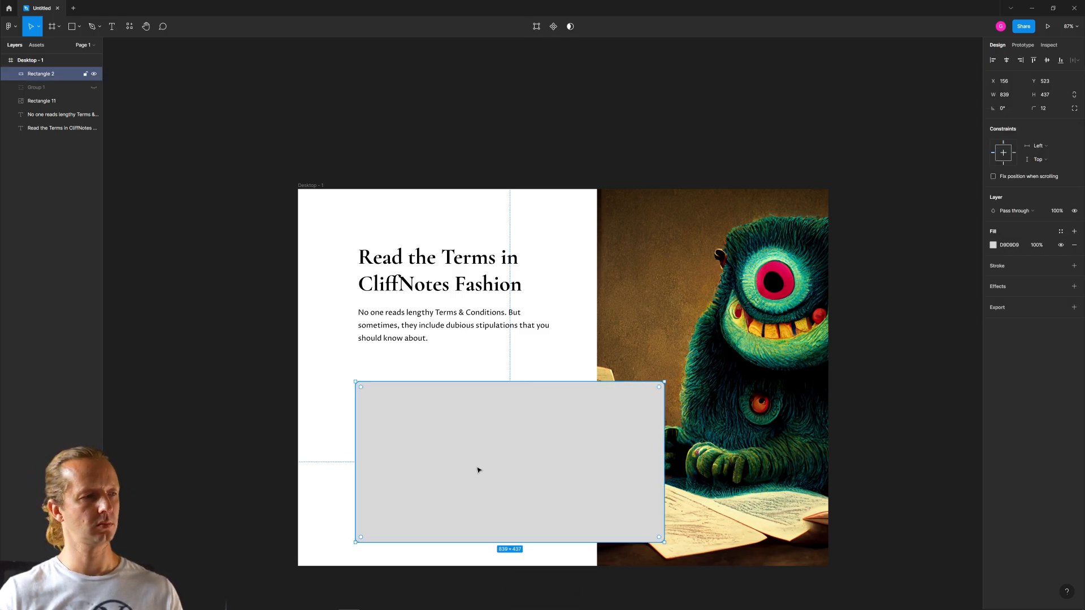
pyautogui.click(992, 245)
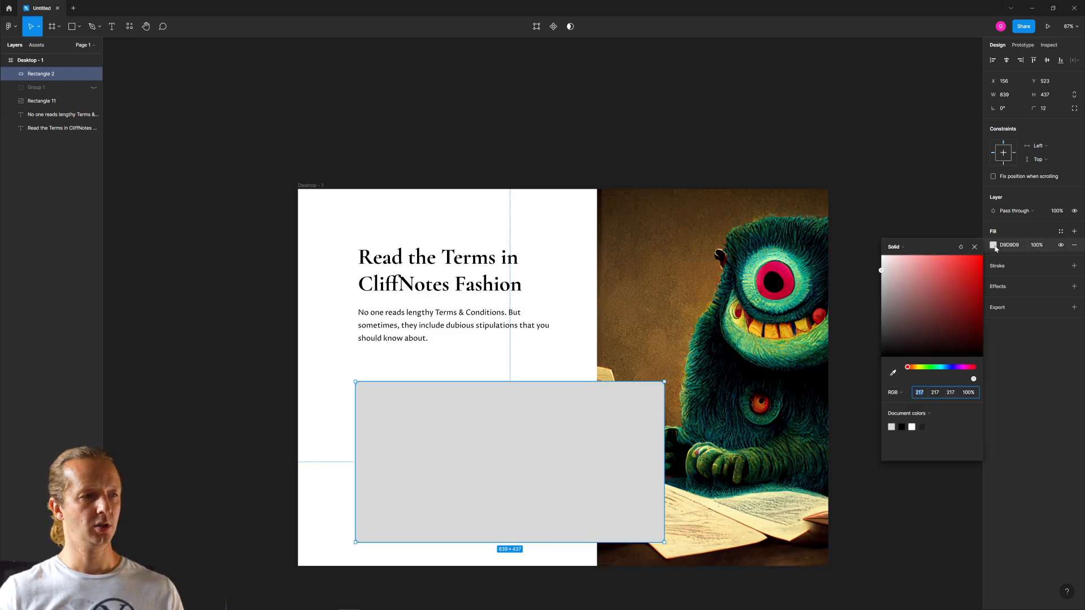
pyautogui.click(901, 265)
pyautogui.moveTo(894, 270); pyautogui.dragTo(859, 254)
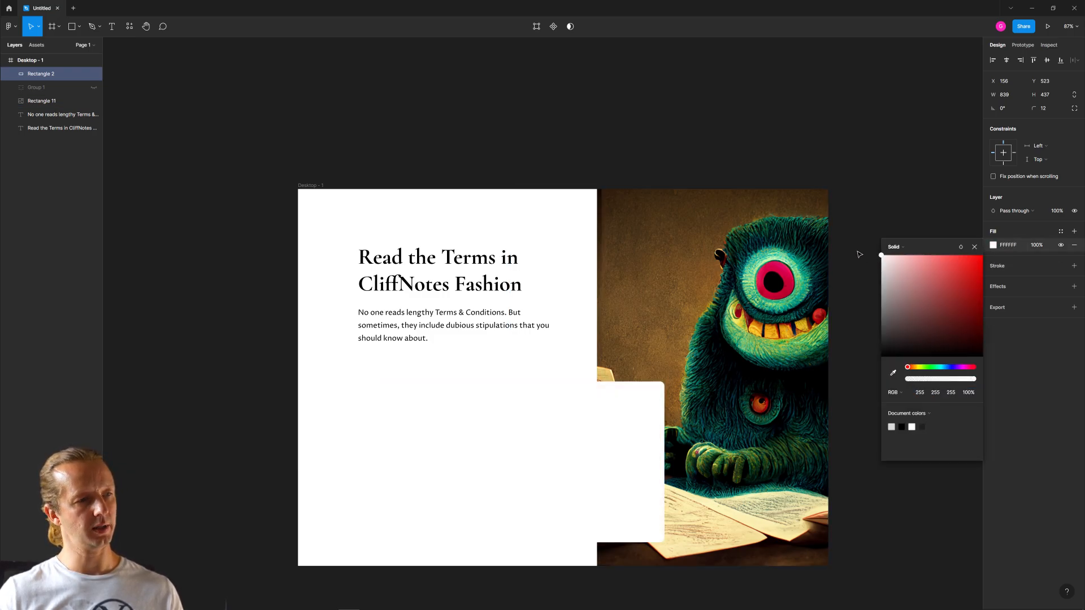
# - Set the Desktop - 1 frame's fill to the brown 815B28 sampled from the monster image's background
pyautogui.click(308, 177)
pyautogui.click(310, 184)
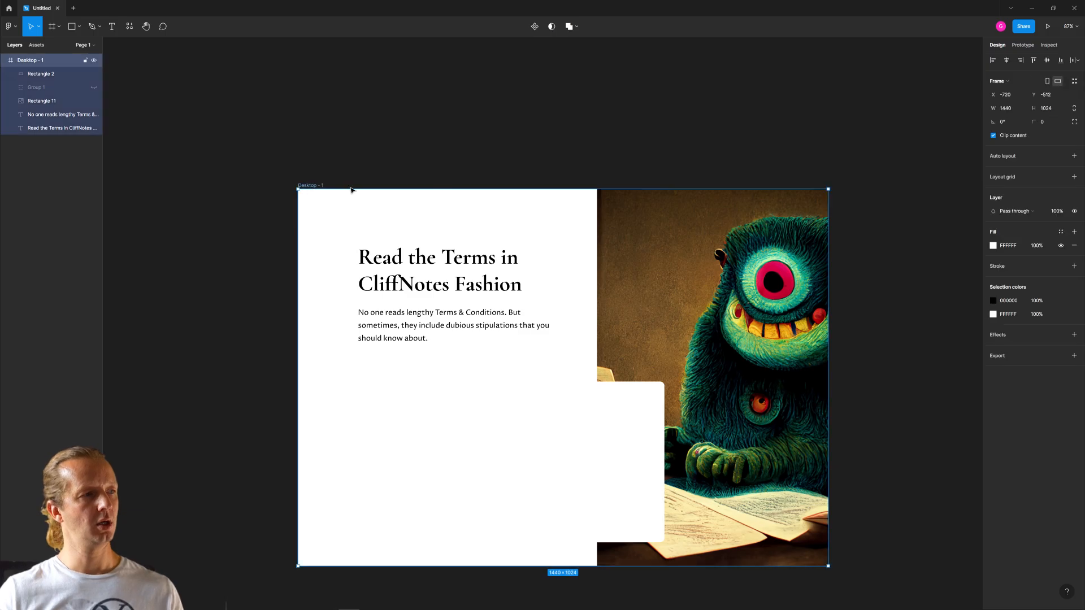
pyautogui.click(993, 246)
pyautogui.click(894, 374)
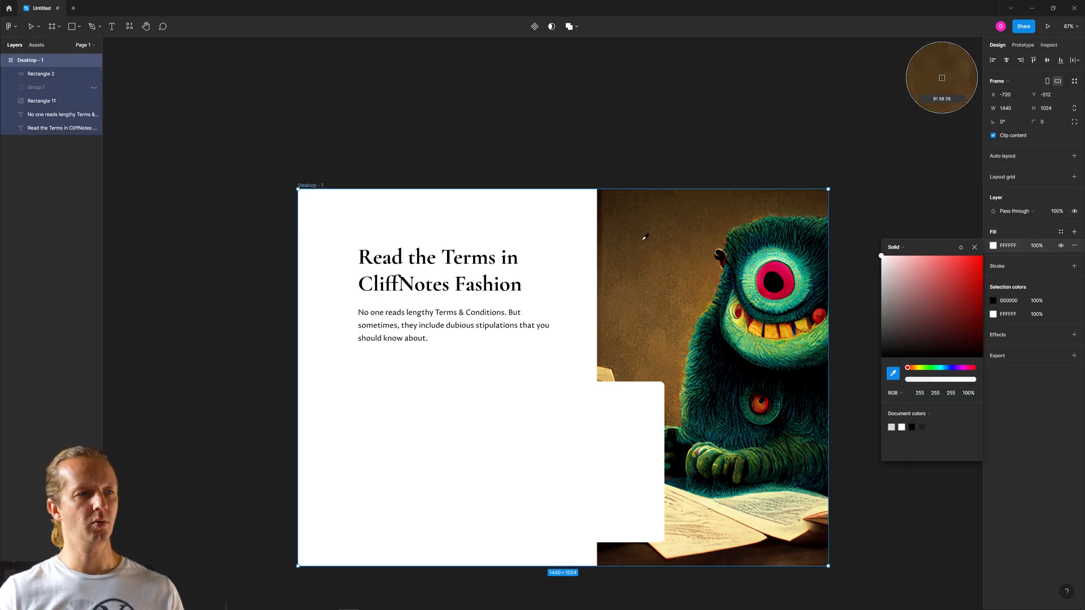
pyautogui.click(699, 306)
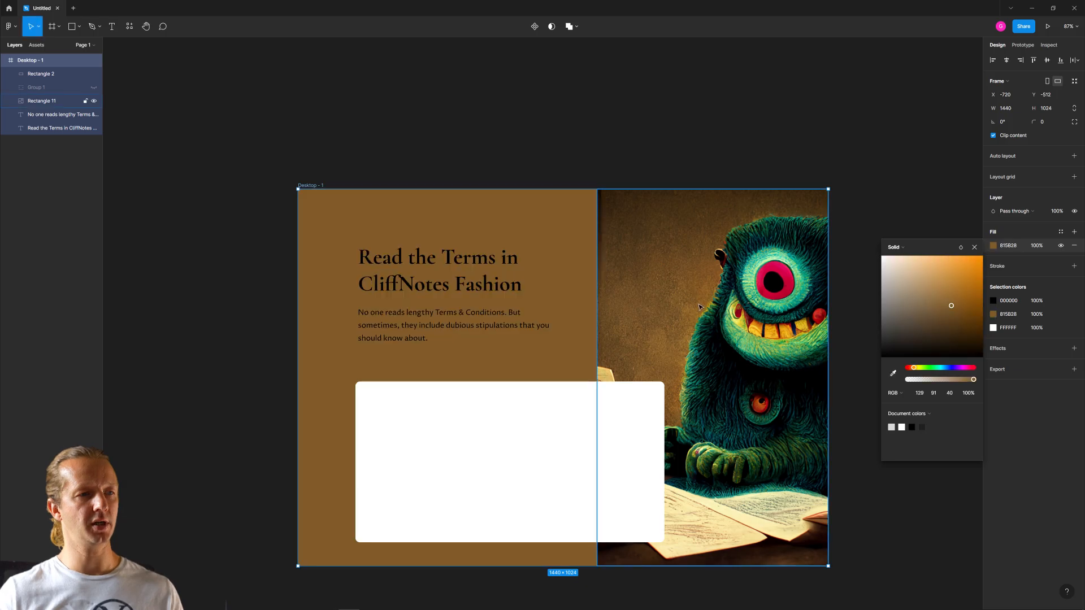
# - Change the Desktop - 1 frame's fill to the pale beige E7E1D9
pyautogui.click(892, 263)
pyautogui.moveTo(893, 264); pyautogui.dragTo(887, 268)
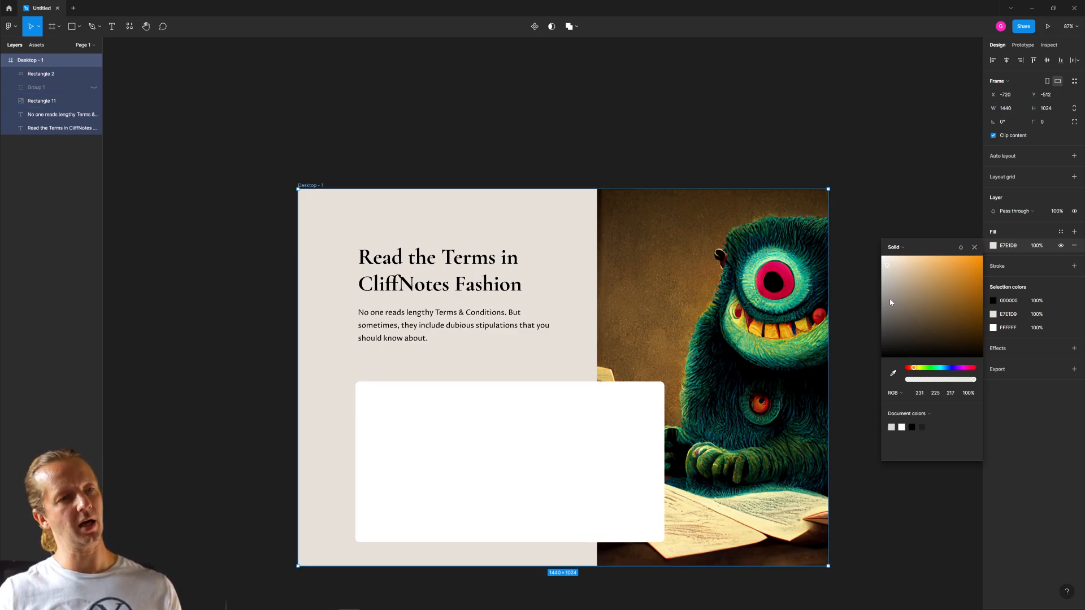
pyautogui.click(875, 175)
# - Move the white card rectangle up to Y 497, keeping X at 156
pyautogui.click(426, 439)
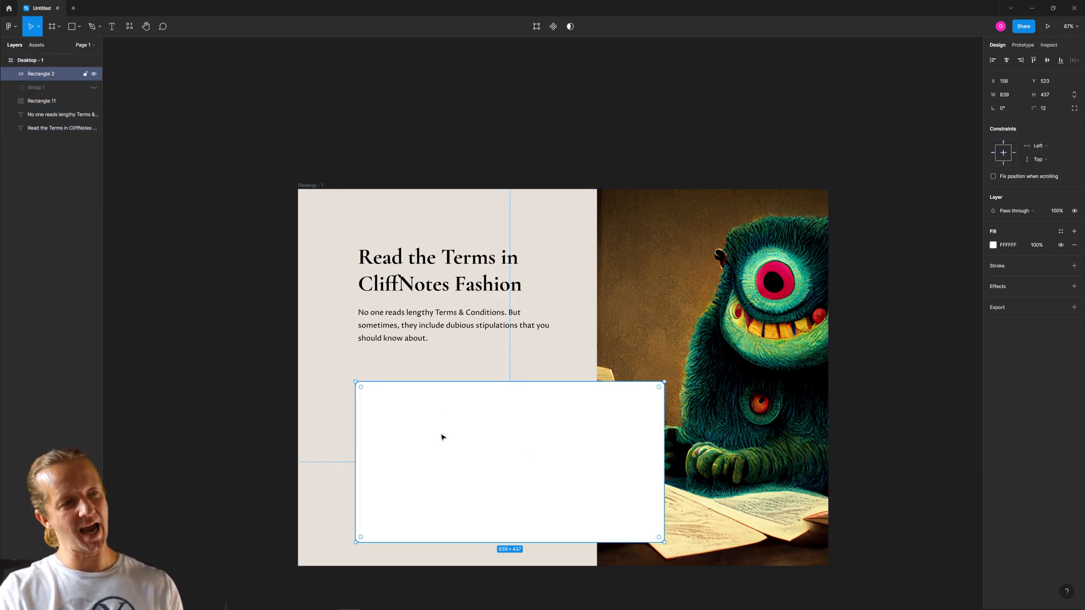
pyautogui.click(297, 341)
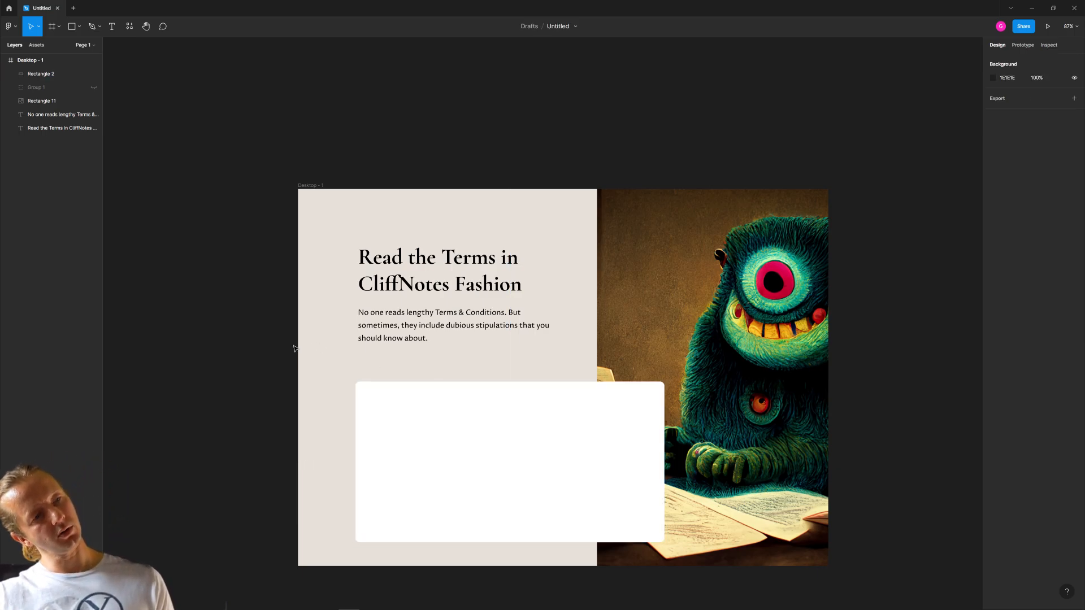
pyautogui.click(475, 455)
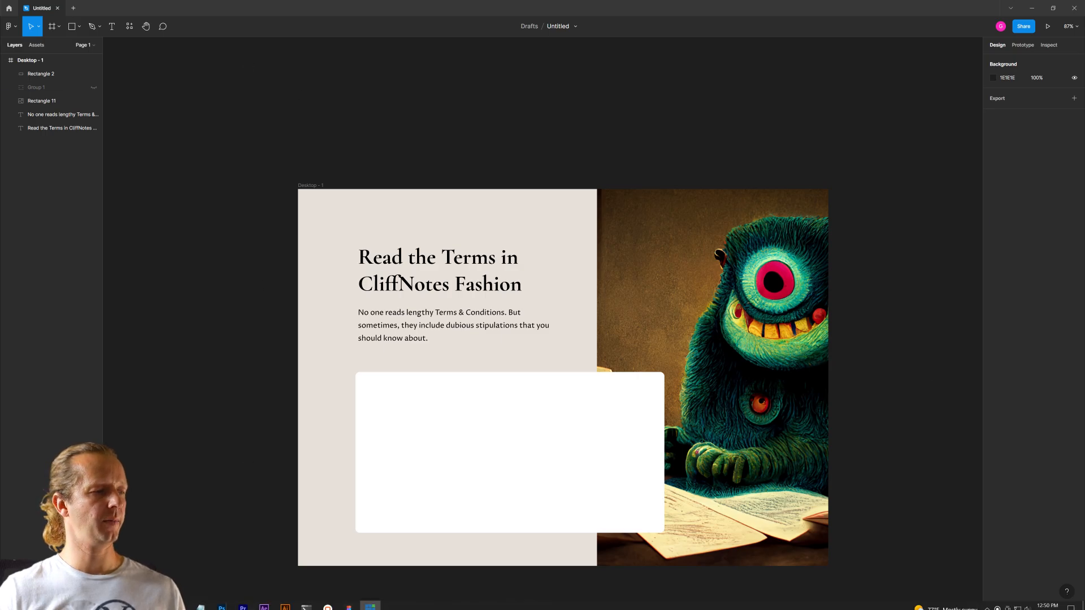
# - Switch to Blobmaker in the browser, give the pink blob more points and irregularity, download the shape, and return to Figma
pyautogui.click(73, 602)
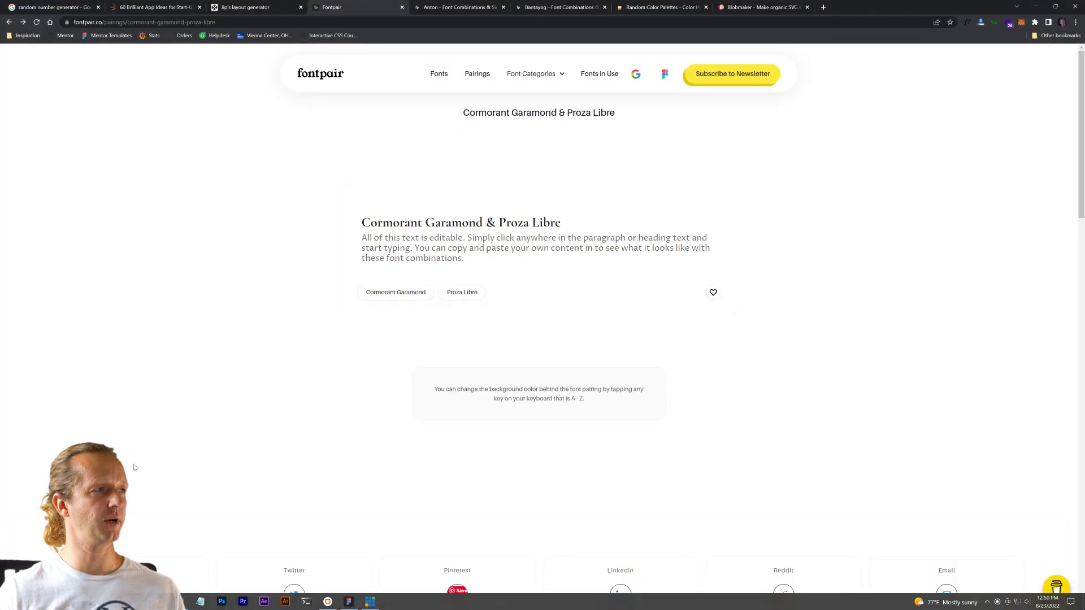
pyautogui.click(734, 8)
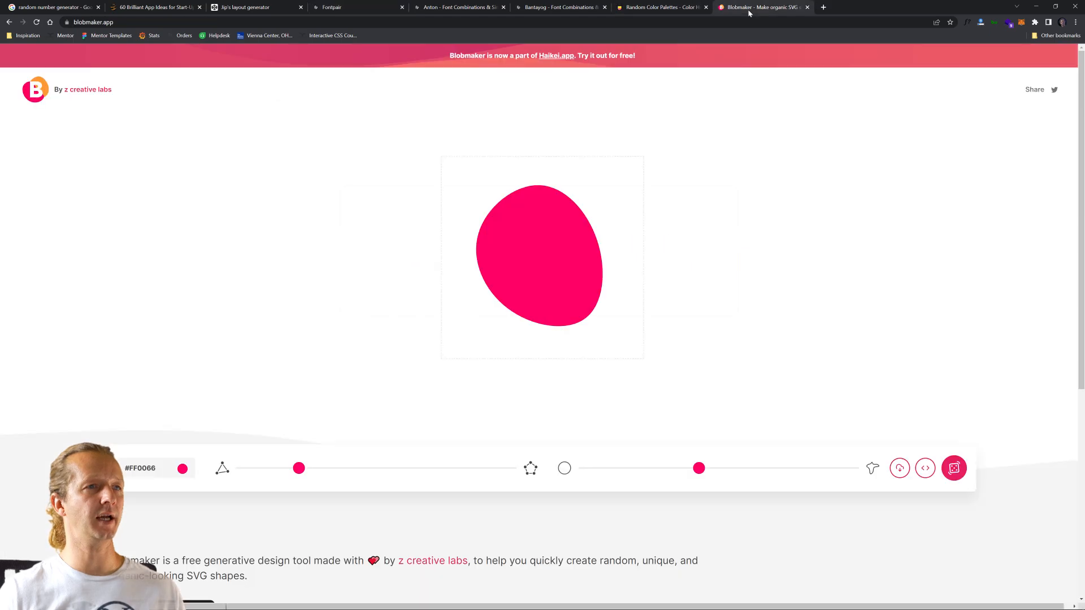
pyautogui.moveTo(299, 468); pyautogui.dragTo(390, 481)
pyautogui.moveTo(714, 469)
pyautogui.mouseDown()
pyautogui.moveTo(777, 469)
pyautogui.moveTo(734, 473)
pyautogui.mouseUp()
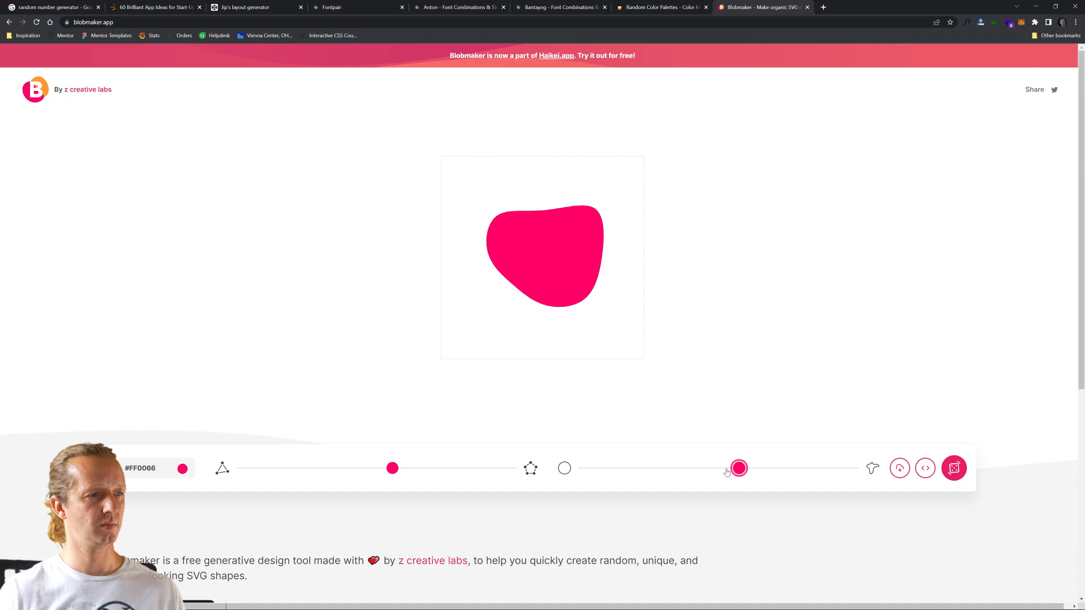
pyautogui.click(900, 469)
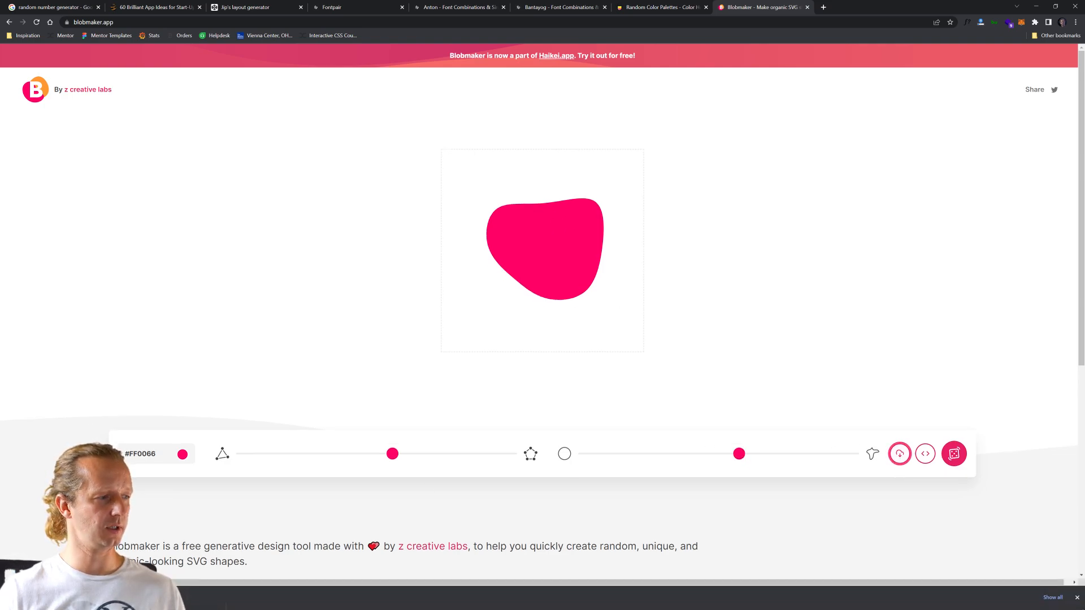
pyautogui.click(121, 569)
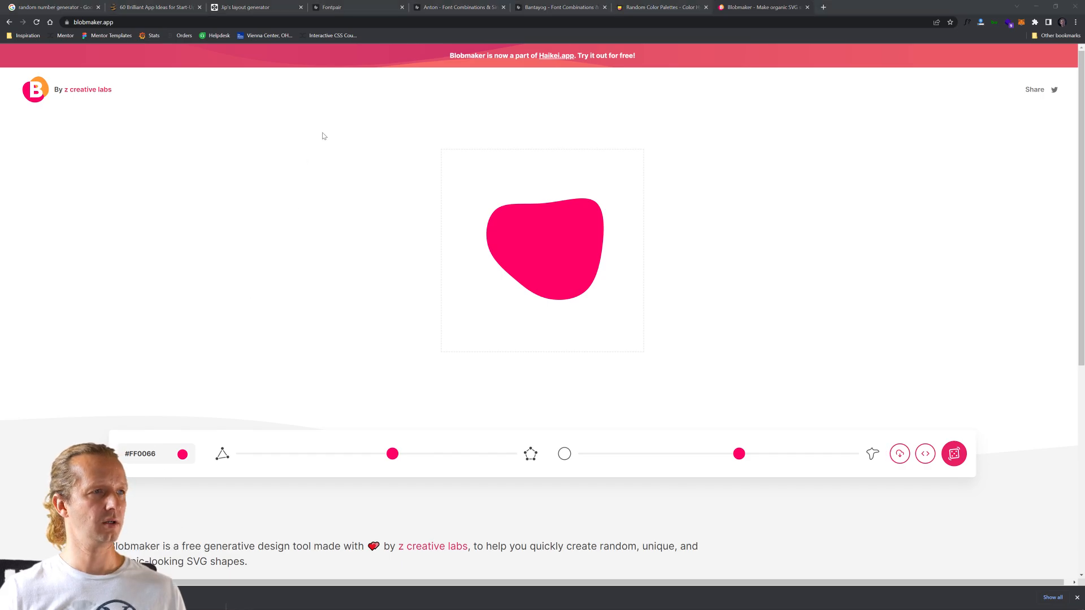
pyautogui.click(1035, 6)
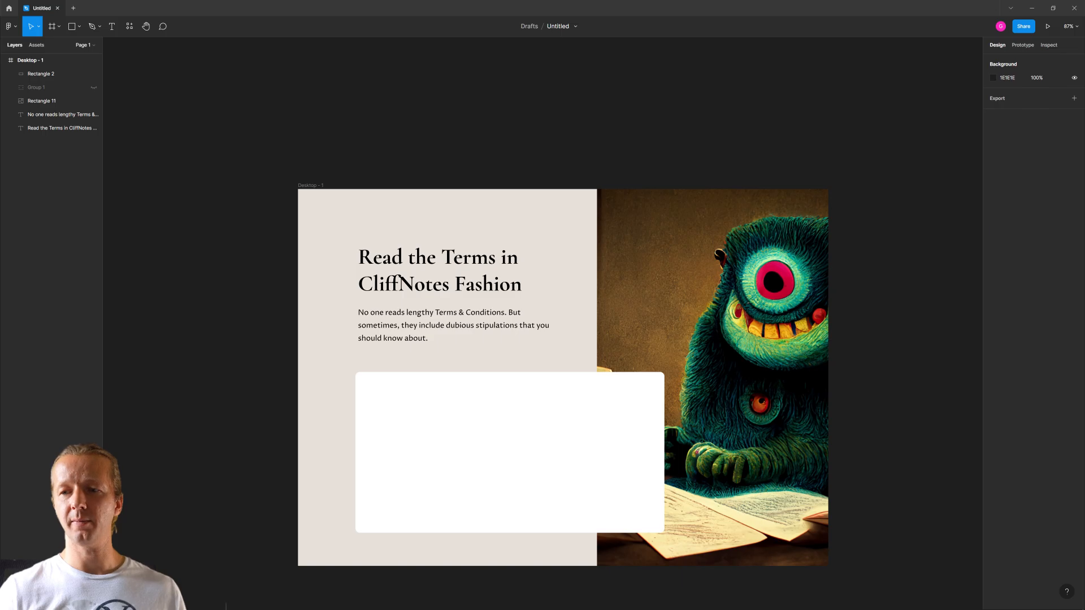
# - Duplicate the white card rectangle in place and change the copy's fill type from solid to image
pyautogui.click(469, 412)
pyautogui.hotkey('ctrl', 'd')
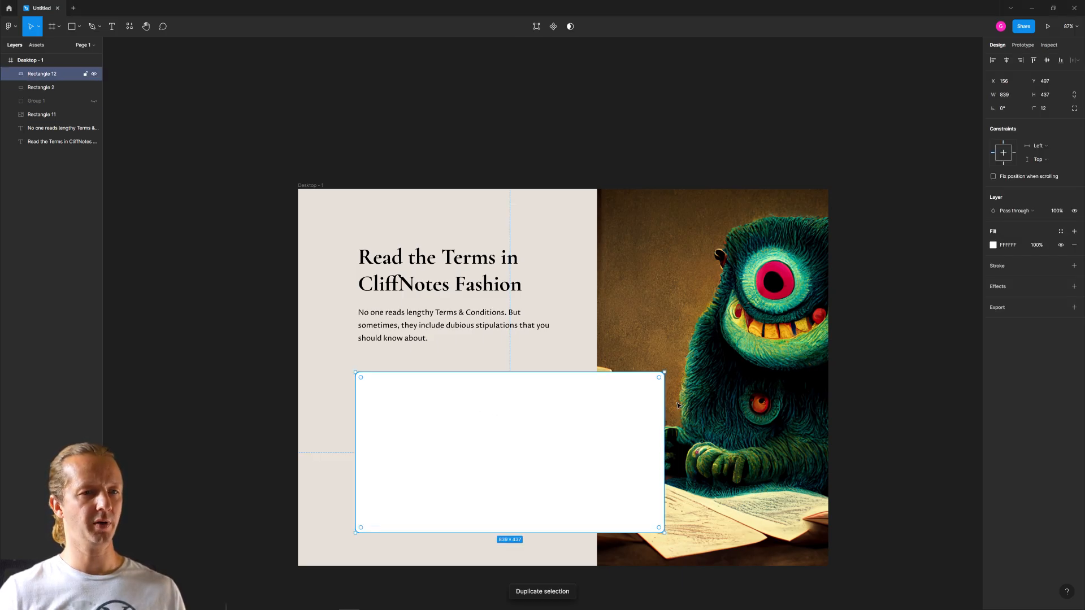
pyautogui.click(993, 245)
pyautogui.click(898, 248)
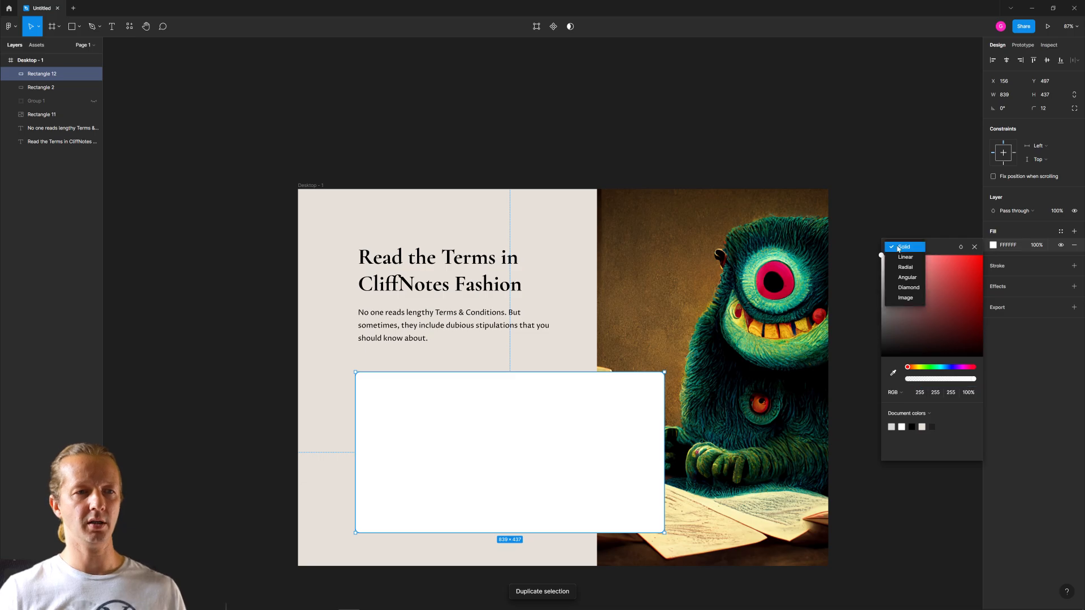
pyautogui.click(898, 298)
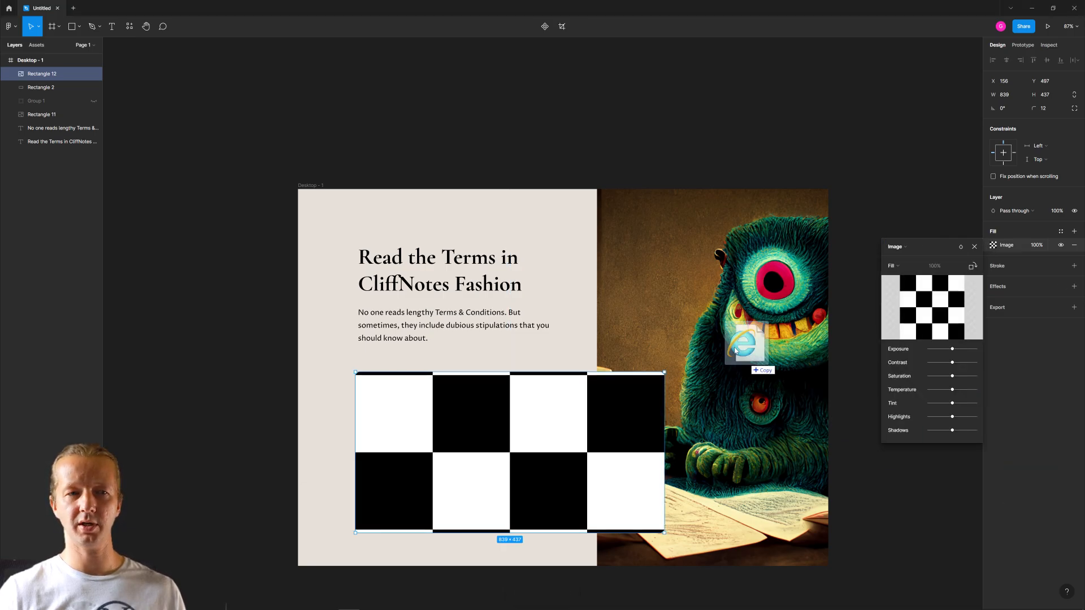
# - Import the downloaded blob file onto the canvas above the Desktop - 1 frame
pyautogui.moveTo(917, 327)
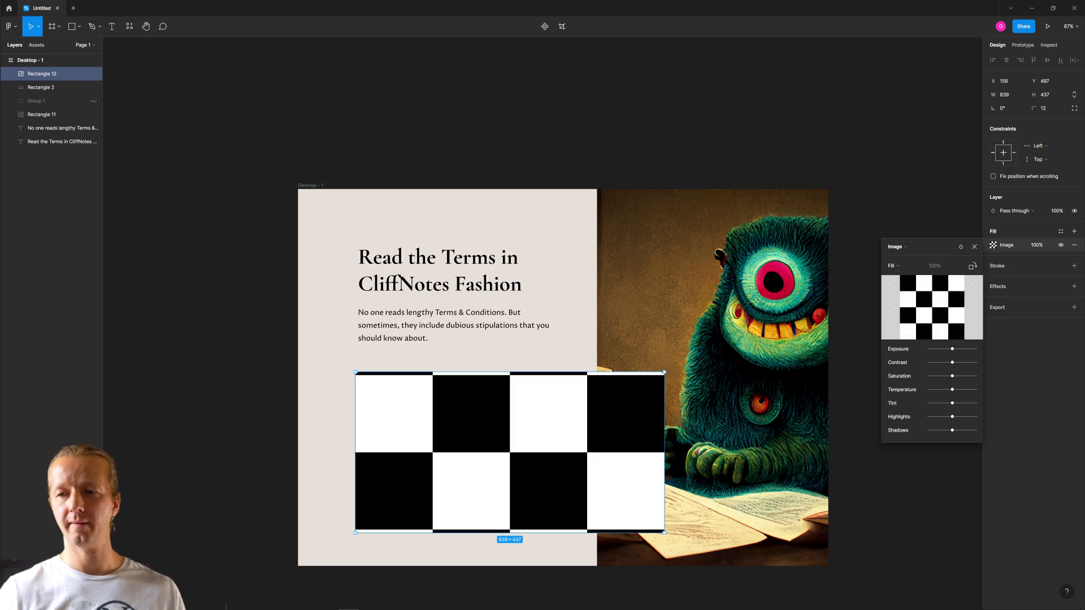
pyautogui.moveTo(613, 229); pyautogui.dragTo(534, 140)
pyautogui.click(560, 424)
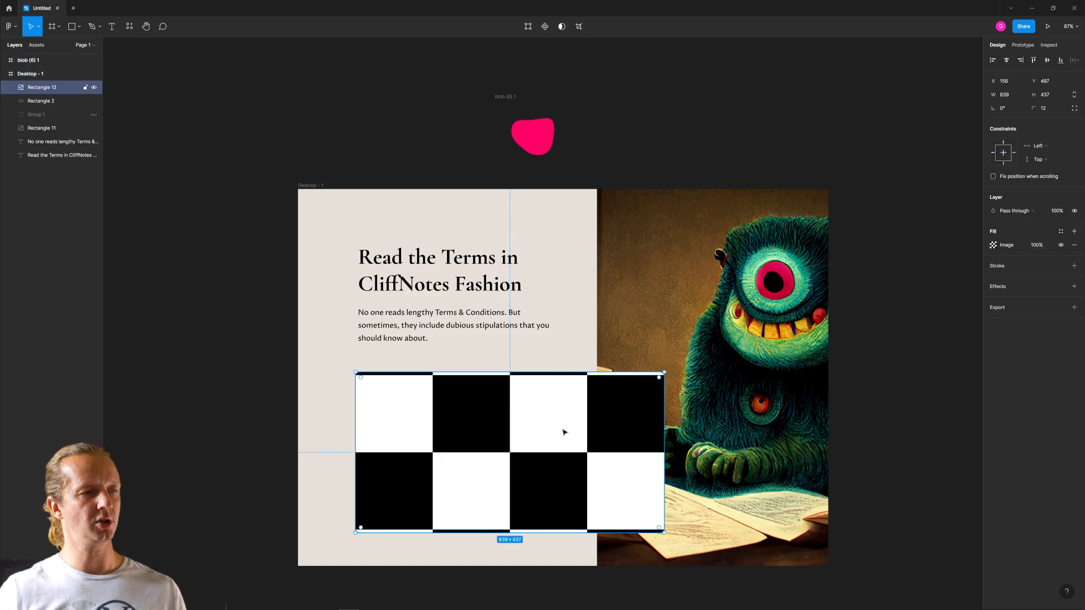
# - Try to enlarge the pink blob vector inside its 200 × 200 frame
pyautogui.click(543, 144)
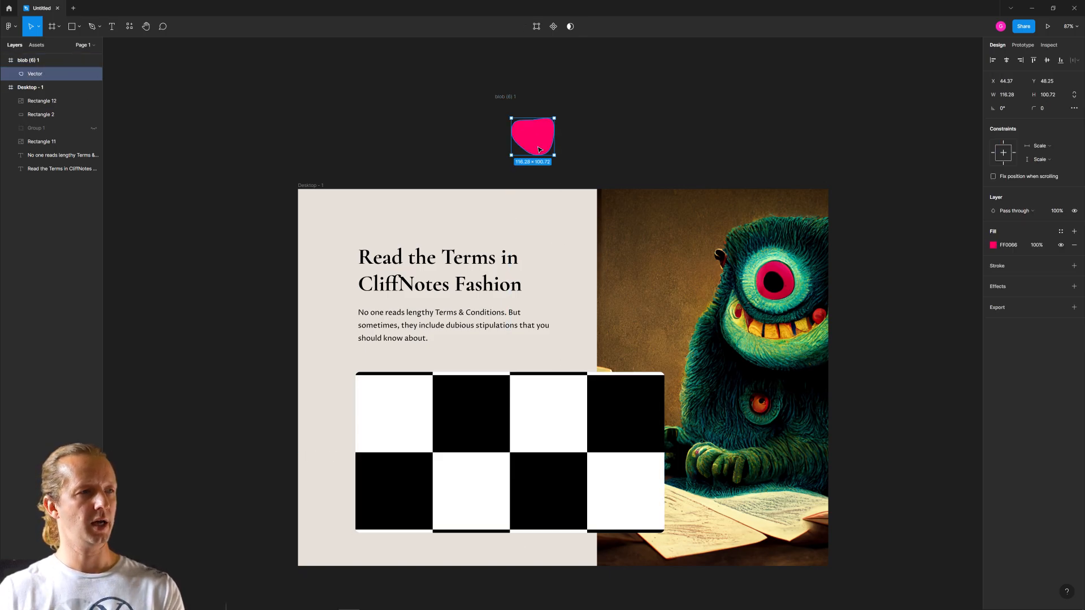
pyautogui.moveTo(511, 154); pyautogui.dragTo(387, 262)
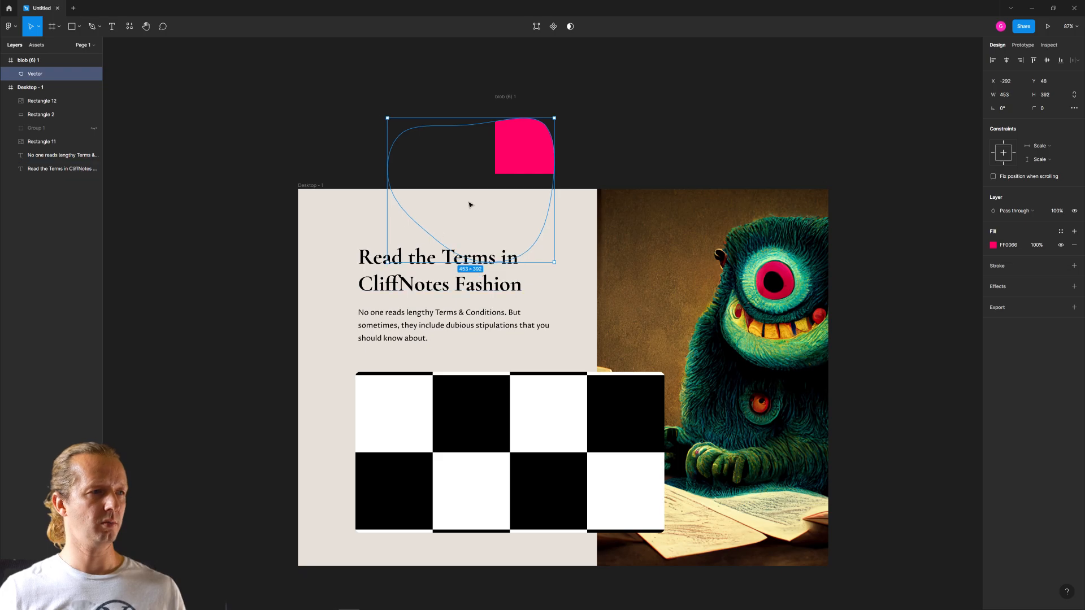
pyautogui.hotkey('ctrl', 'z')
# - Ungroup the imported blob frame so the pink vector stands alone on the canvas
pyautogui.click(500, 97)
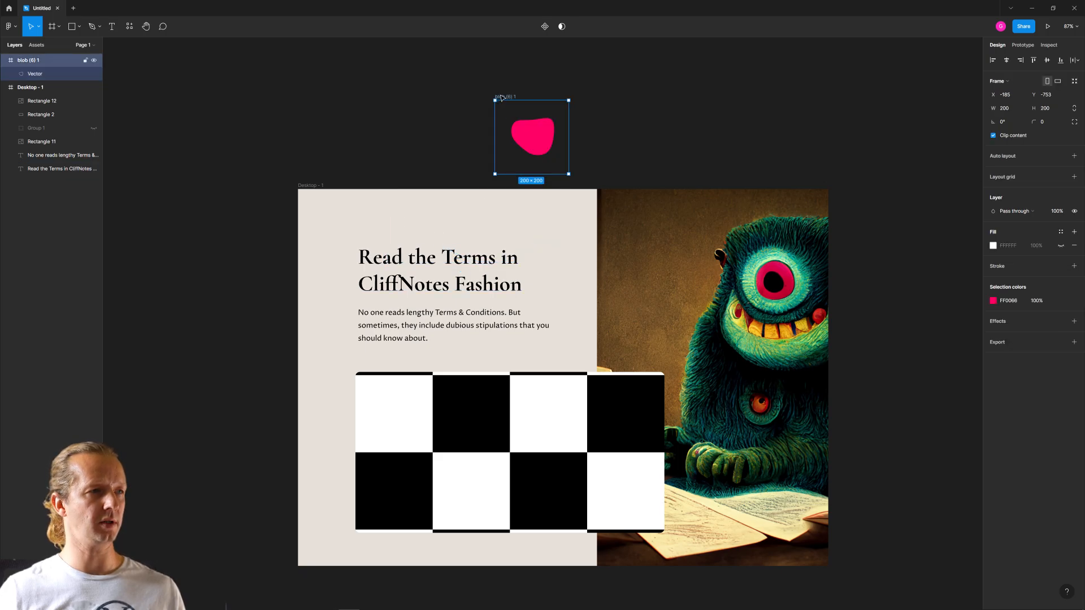
pyautogui.click(53, 74)
pyautogui.rightClick(33, 59)
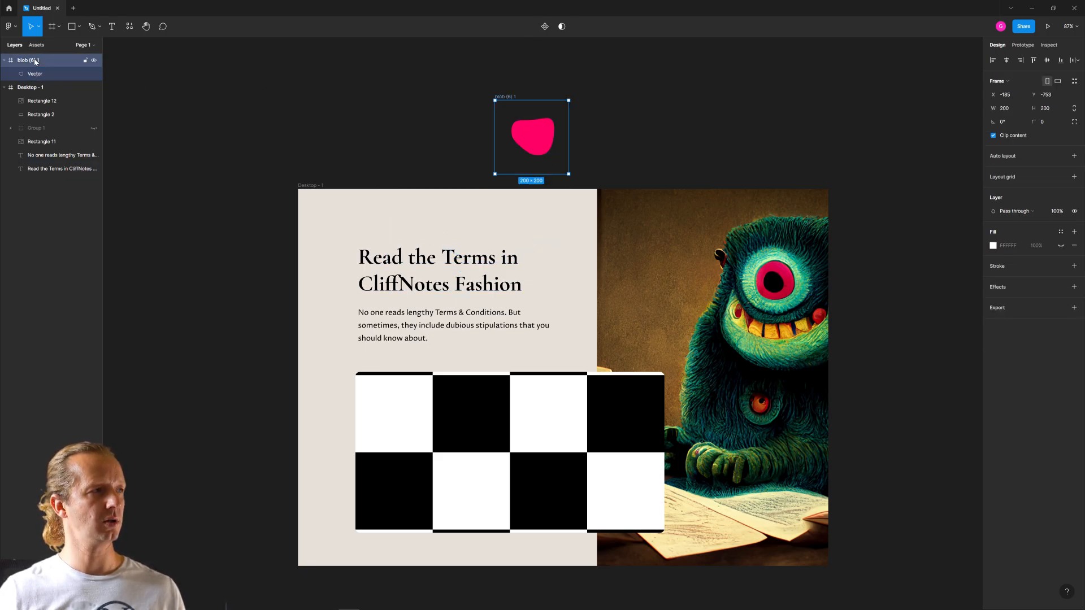
pyautogui.click(65, 151)
pyautogui.click(574, 143)
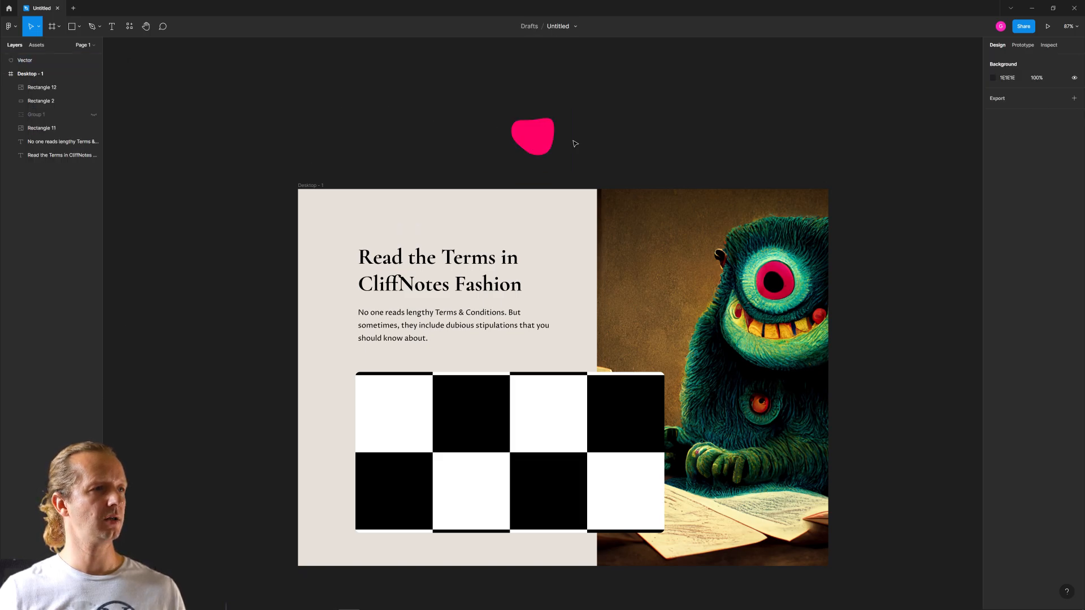
# - Enlarge the pink blob to about 494 × 428 over the card's left half and mask it with the checkered rectangle
pyautogui.click(537, 145)
pyautogui.moveTo(511, 155); pyautogui.dragTo(461, 443)
pyautogui.click(594, 406)
pyautogui.keyDown('shift'); pyautogui.click(492, 439); pyautogui.keyUp('shift')
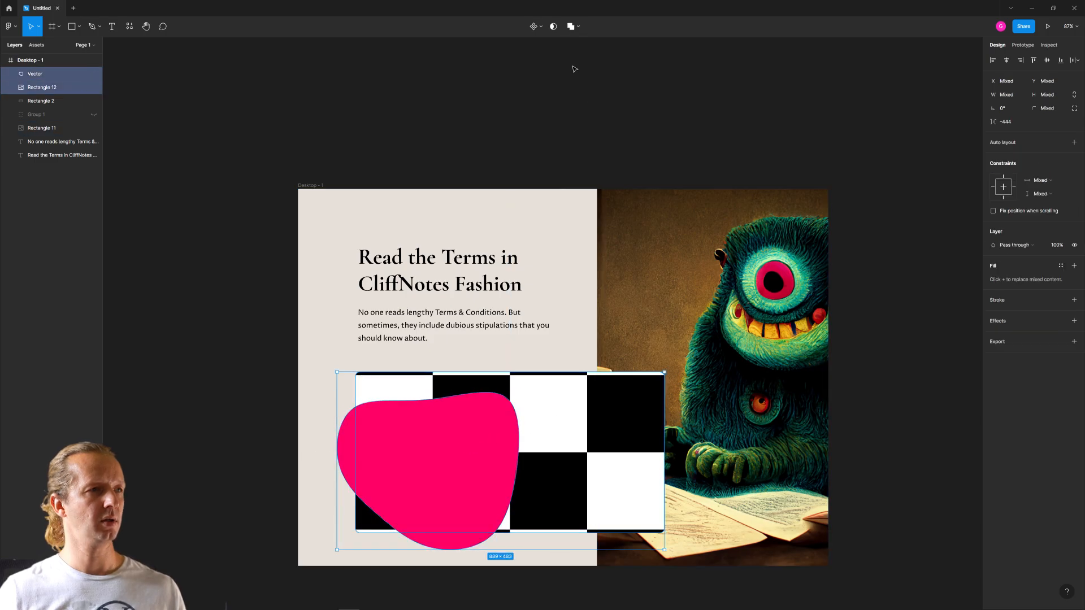
pyautogui.click(554, 26)
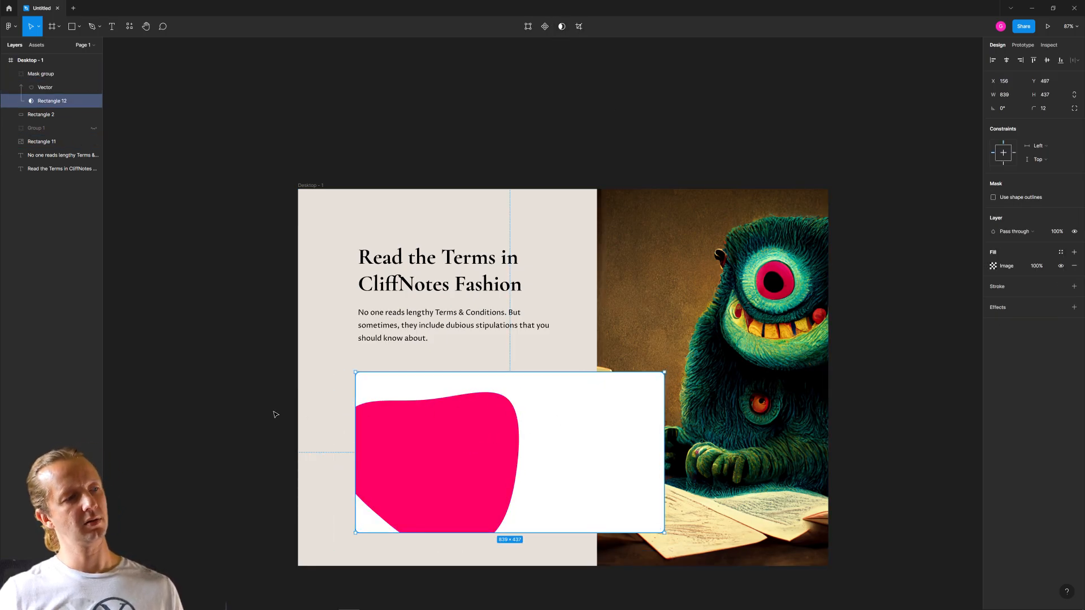
pyautogui.click(229, 417)
# - Move the masked blob into the card's lower-left corner and rotate it about 7°, at roughly X 32, Y 783
pyautogui.doubleClick(484, 437)
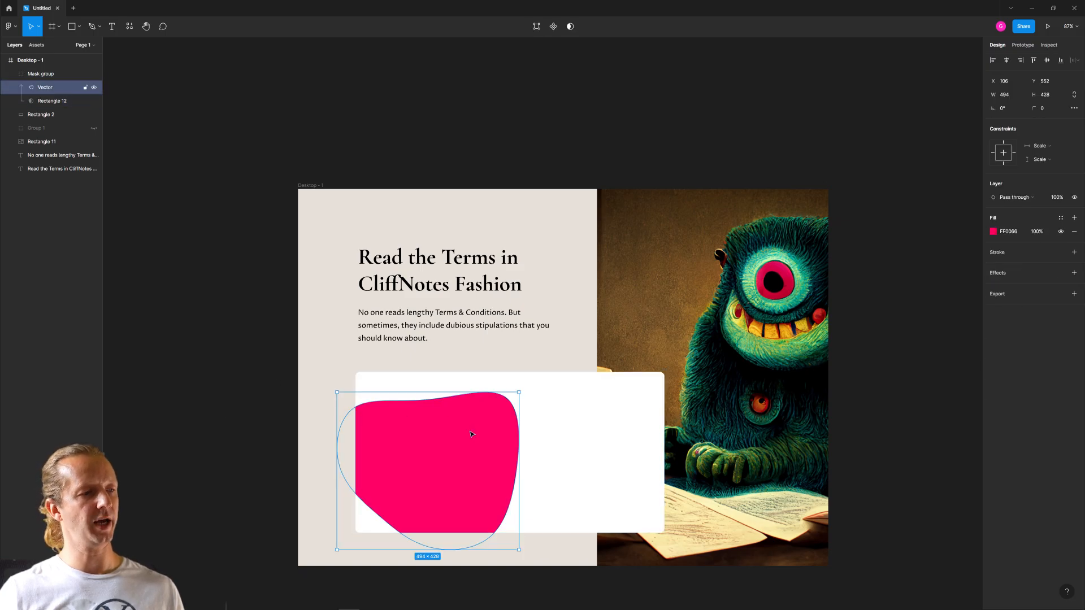
pyautogui.moveTo(485, 437); pyautogui.dragTo(465, 499)
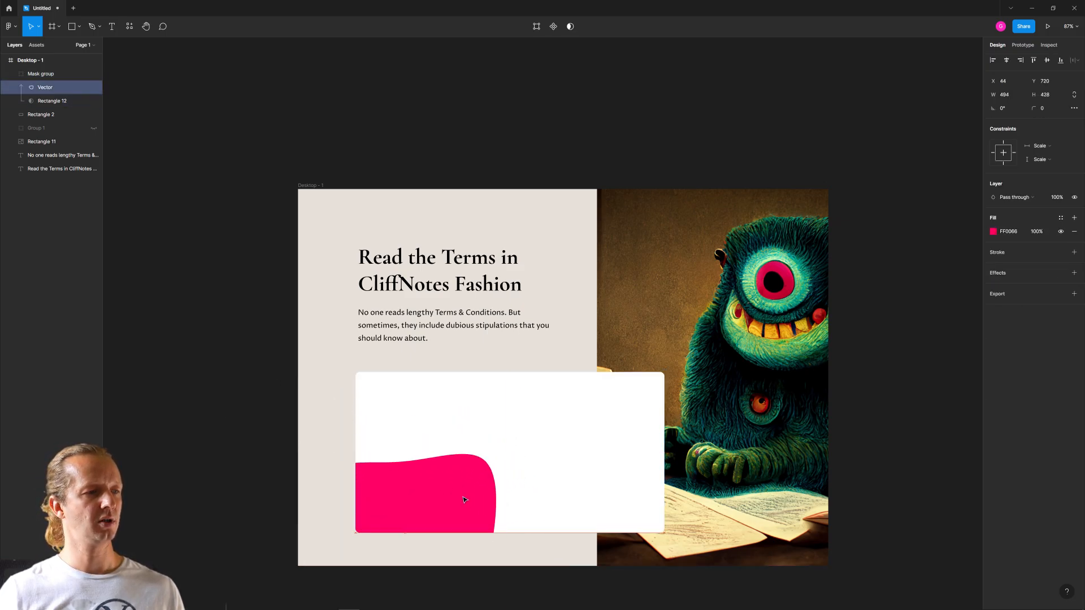
pyautogui.moveTo(497, 458)
pyautogui.mouseDown()
pyautogui.moveTo(490, 424)
pyautogui.moveTo(500, 437)
pyautogui.mouseUp()
pyautogui.moveTo(455, 490)
pyautogui.mouseDown()
pyautogui.moveTo(469, 501)
pyautogui.moveTo(460, 501)
pyautogui.mouseUp()
pyautogui.click(467, 158)
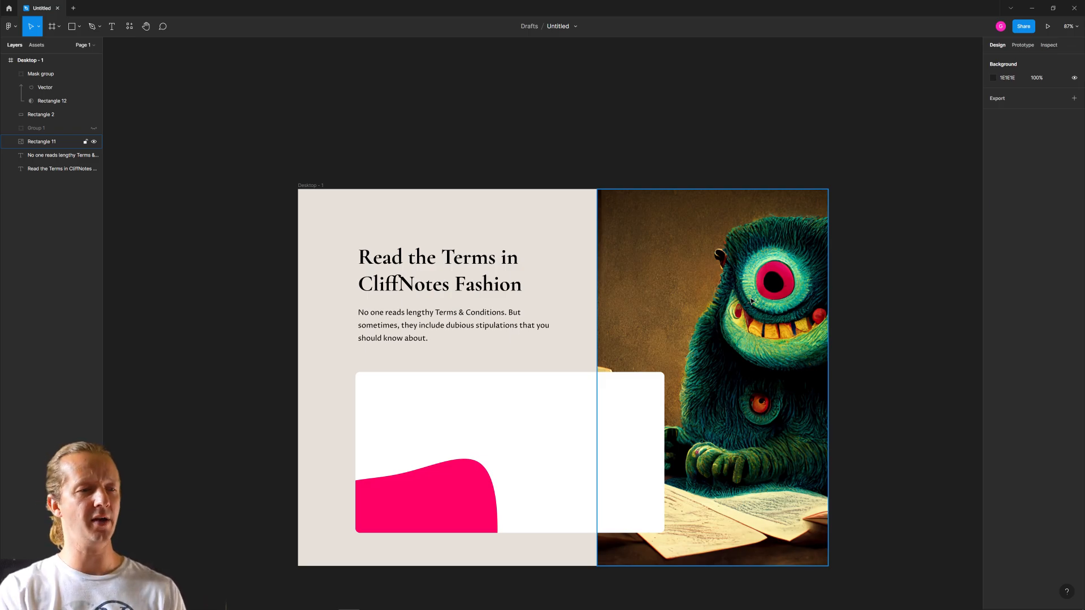
pyautogui.click(489, 400)
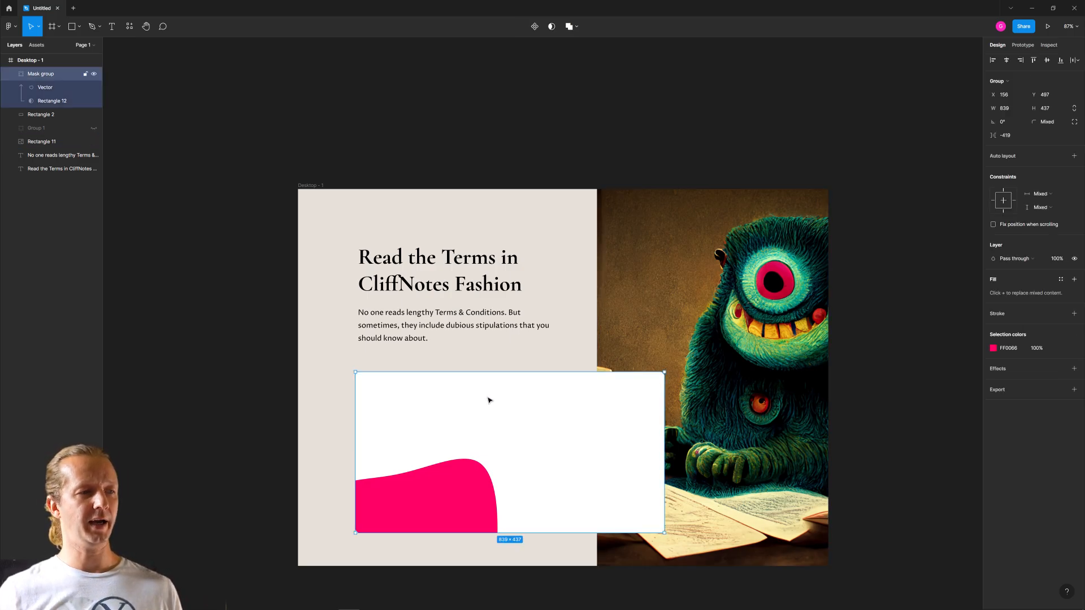
pyautogui.click(710, 245)
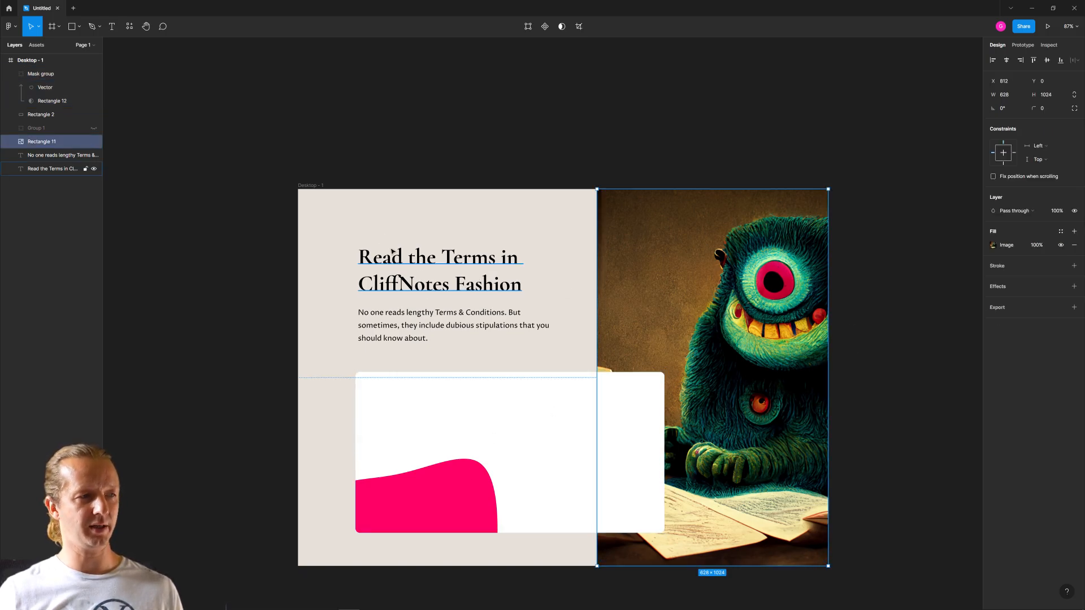
pyautogui.click(356, 178)
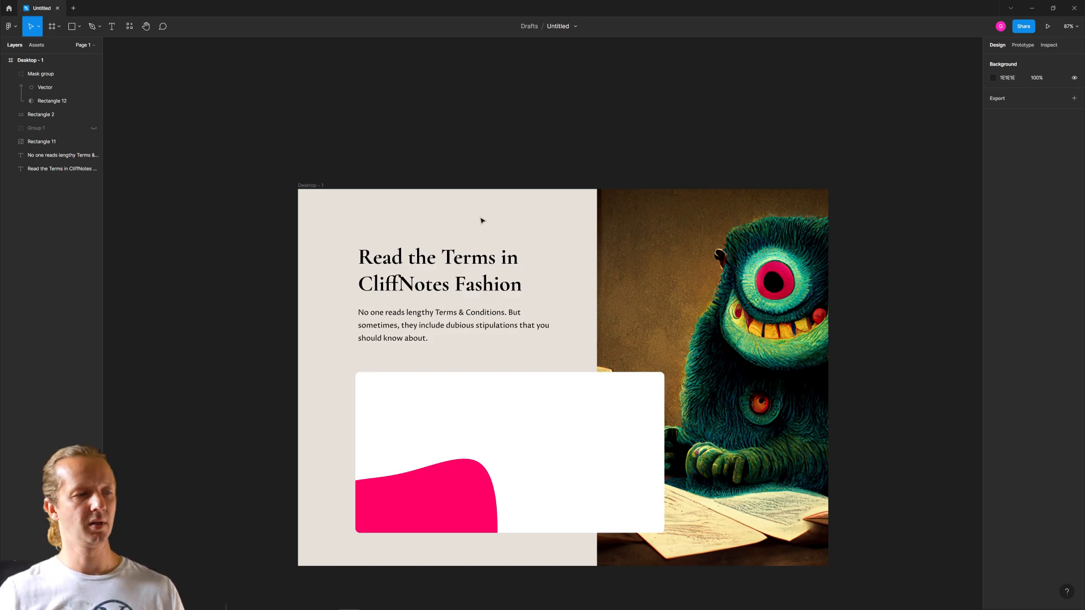
# - Recolor the masked blob by sampling the frame's beige background and darkening the fill to DCD1C2
pyautogui.click(460, 502)
pyautogui.doubleClick(450, 495)
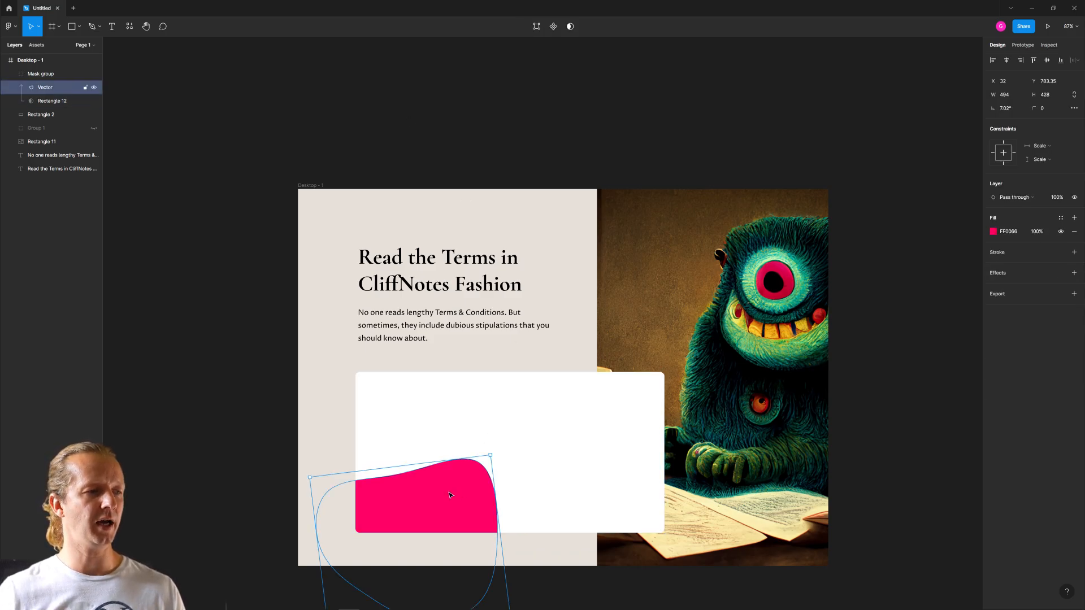
pyautogui.click(991, 232)
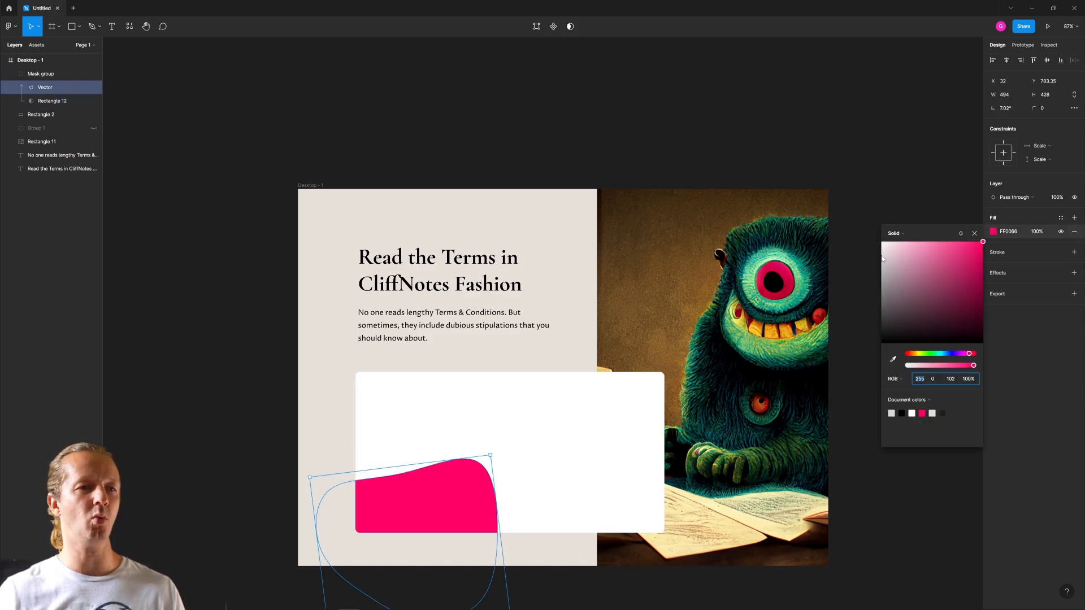
pyautogui.moveTo(877, 245); pyautogui.dragTo(871, 253)
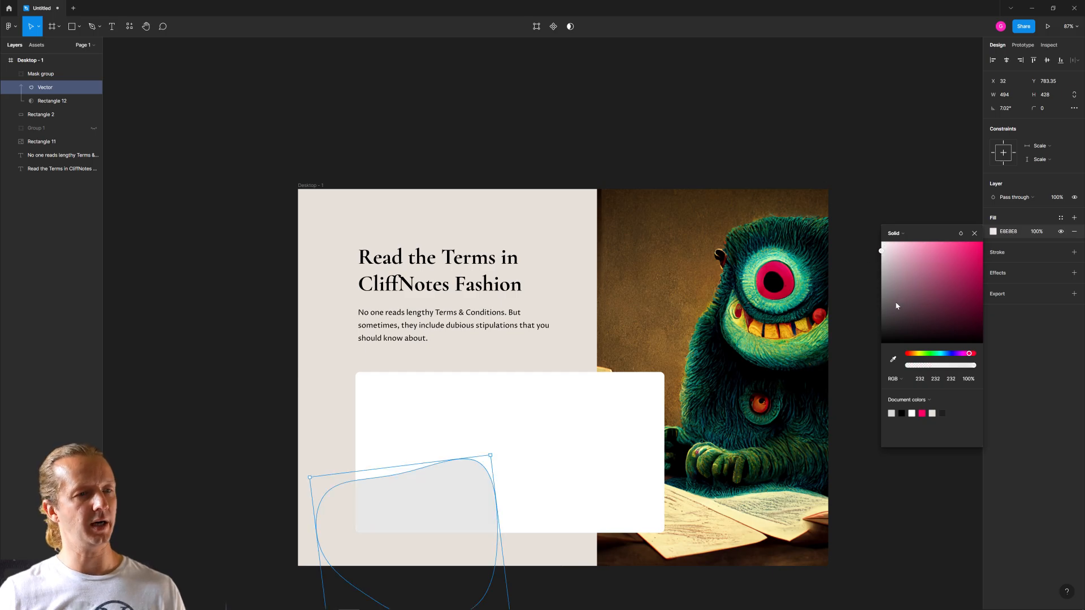
pyautogui.click(892, 360)
pyautogui.click(587, 343)
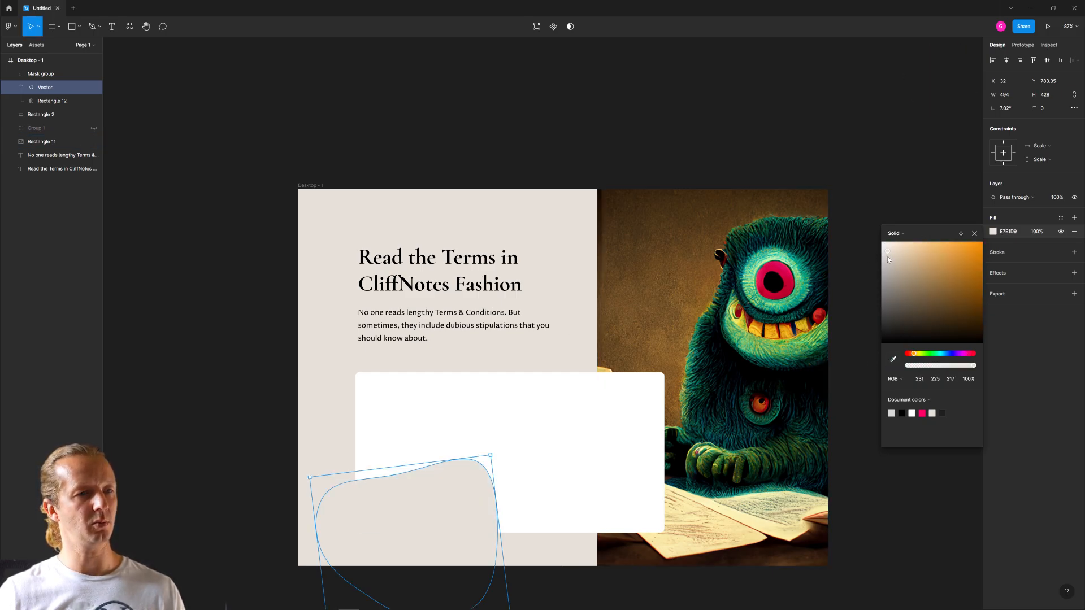
pyautogui.moveTo(887, 256); pyautogui.dragTo(892, 259)
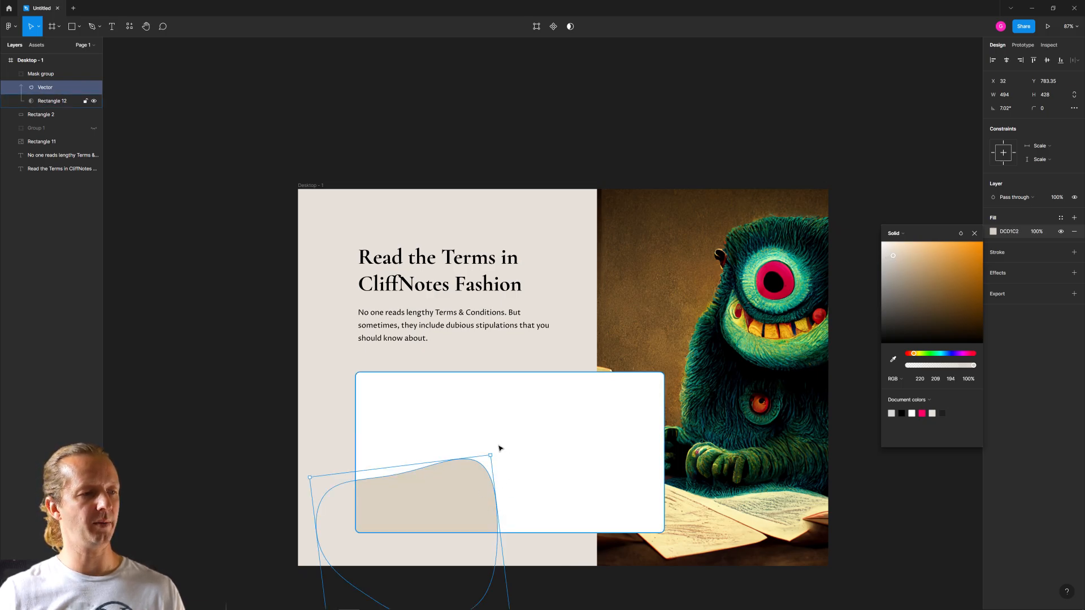
# - Move the masked blob to the card's lower-right corner and rotate it to about 77°
pyautogui.moveTo(491, 452); pyautogui.dragTo(390, 399)
pyautogui.moveTo(410, 494); pyautogui.dragTo(599, 496)
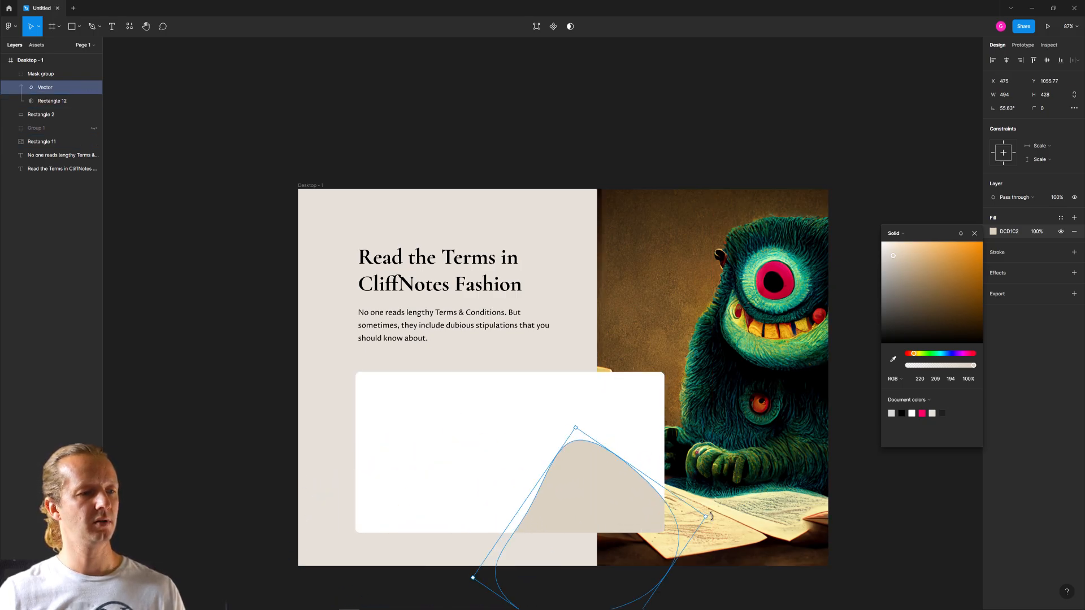
pyautogui.moveTo(711, 516); pyautogui.dragTo(627, 506)
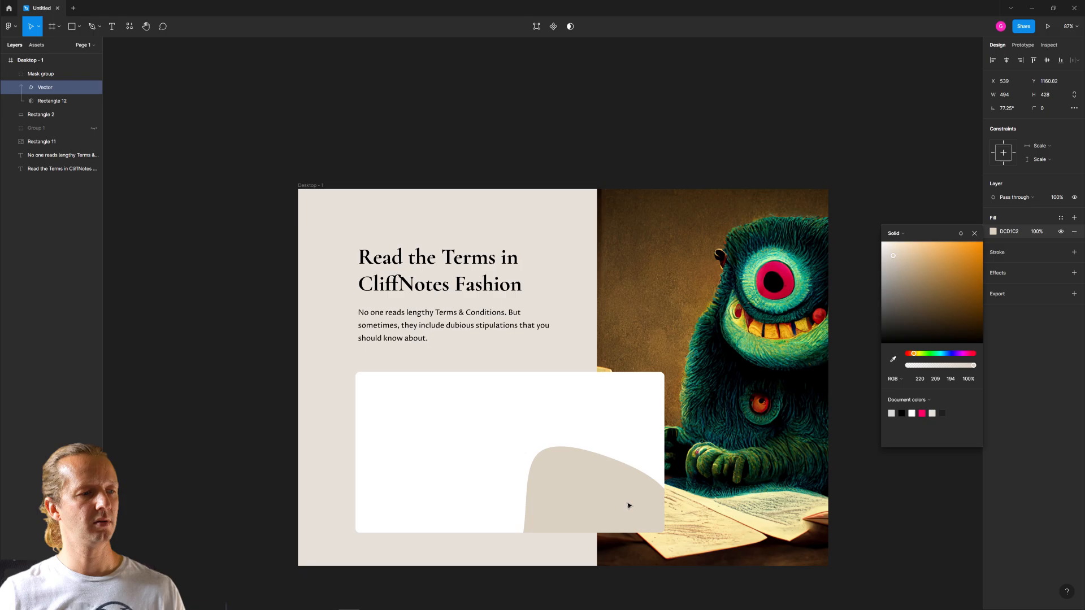
pyautogui.click(207, 429)
pyautogui.click(584, 497)
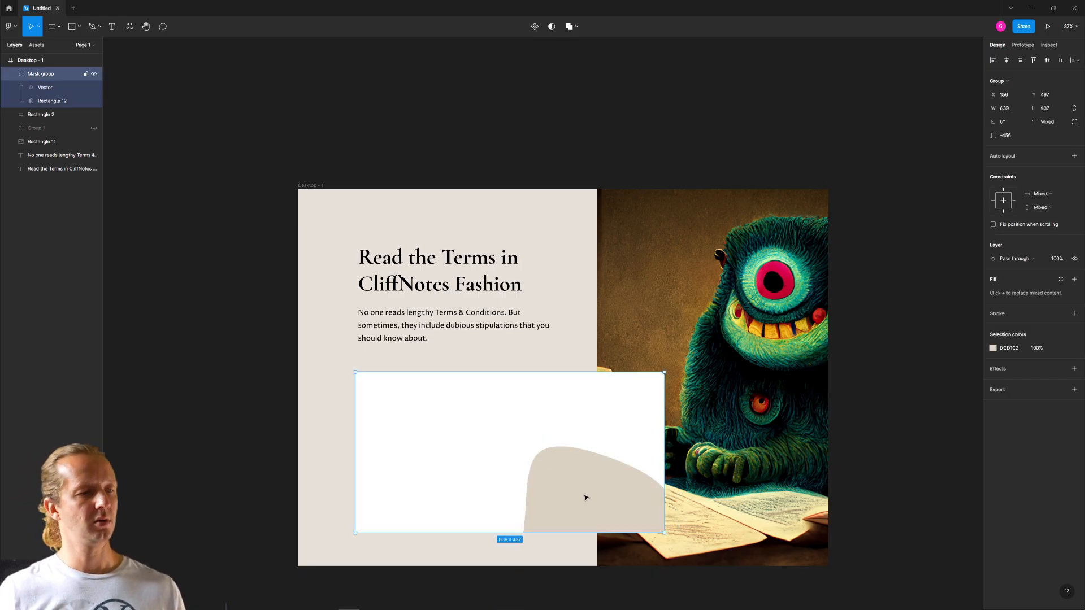
pyautogui.click(210, 386)
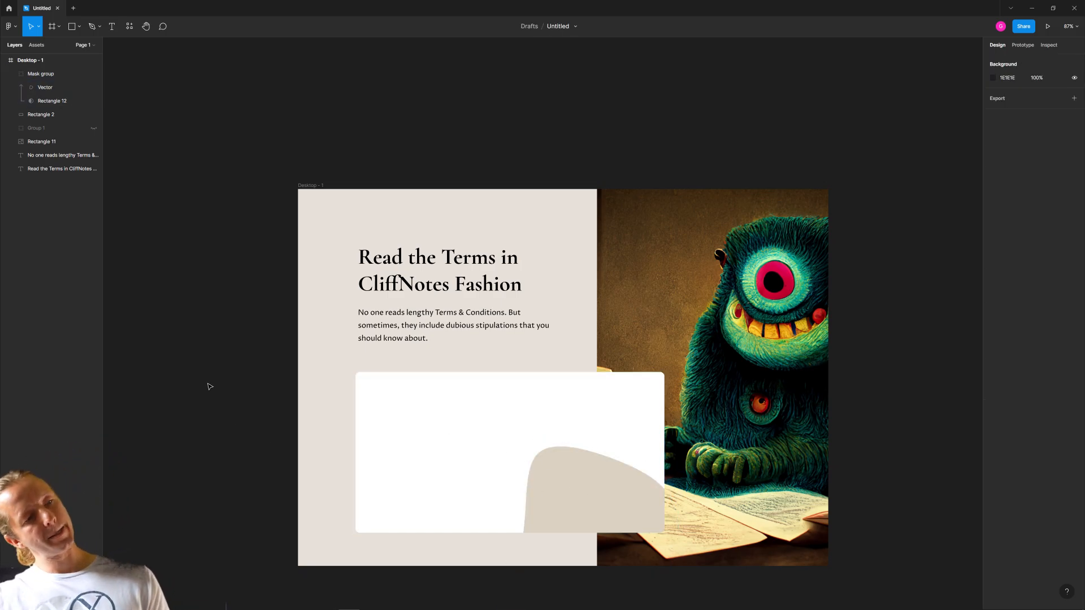
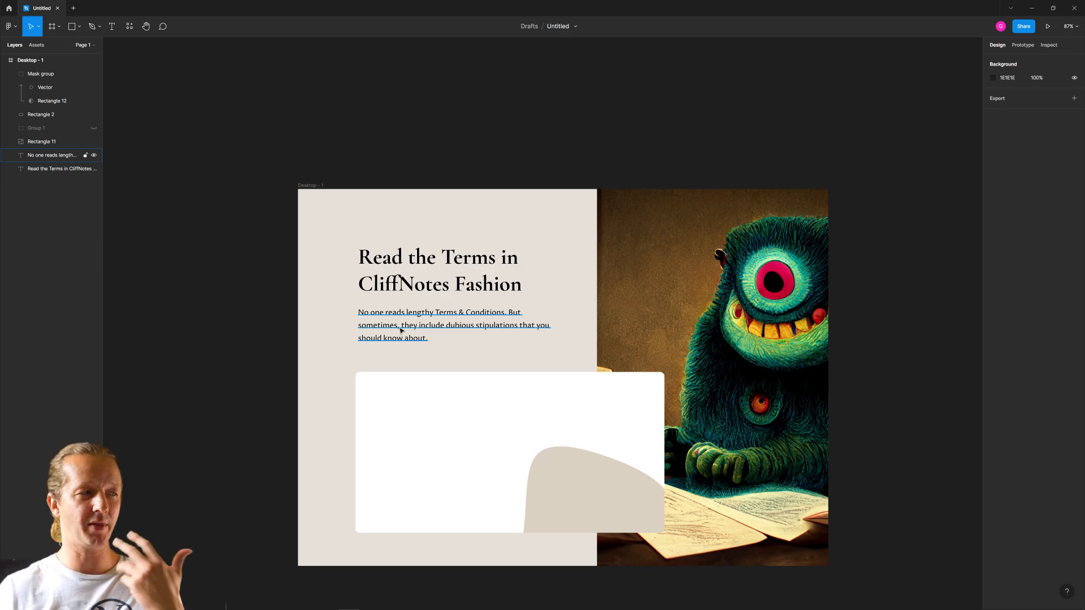
pyautogui.click(80, 27)
pyautogui.click(57, 77)
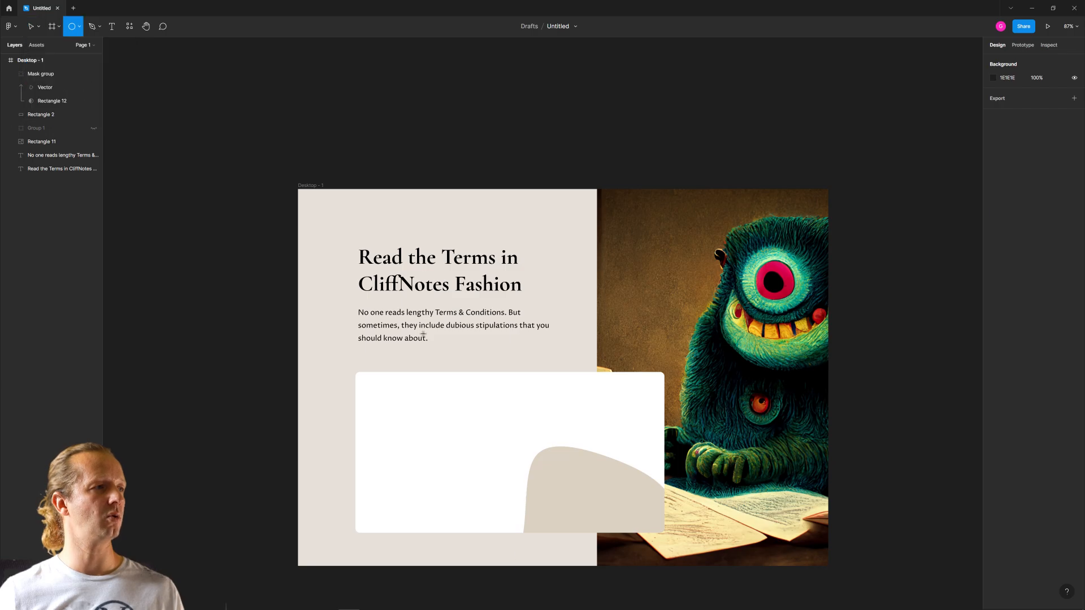
pyautogui.moveTo(341, 372); pyautogui.dragTo(353, 383)
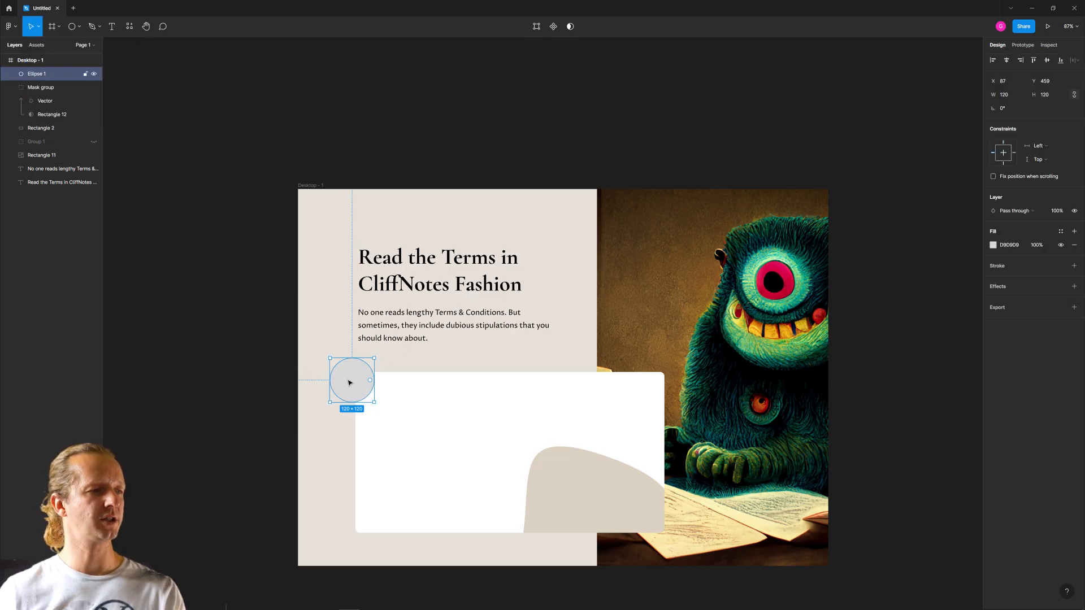
pyautogui.press('Delete')
# - Use the Iconify plugin to place the Phosphor magnifying-glass icon over the white card's upper-left corner and scale it to about half size
pyautogui.rightClick(455, 143)
pyautogui.moveTo(503, 213)
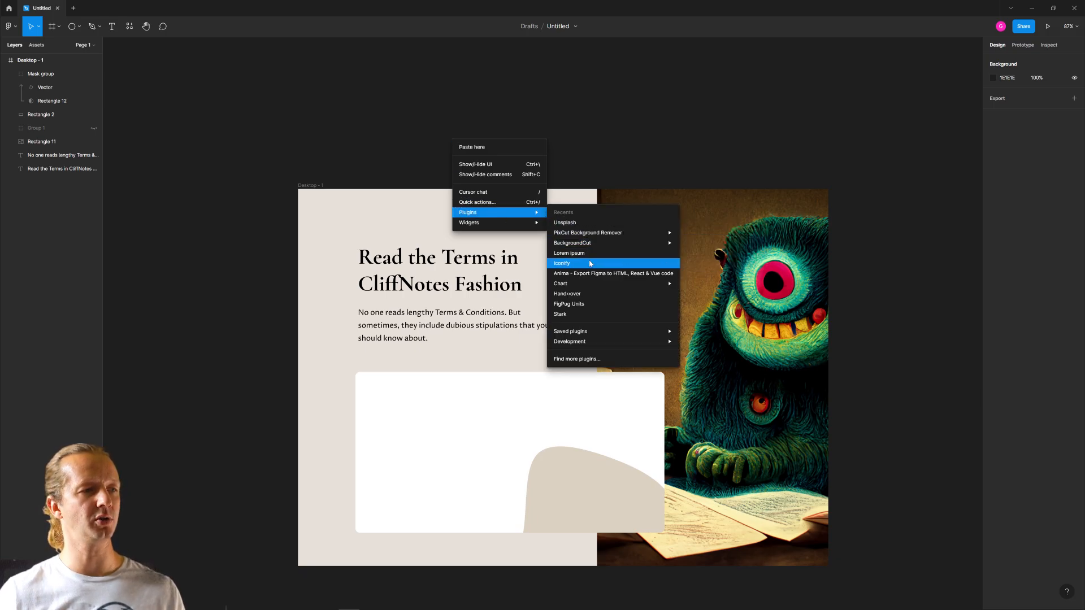
pyautogui.click(593, 261)
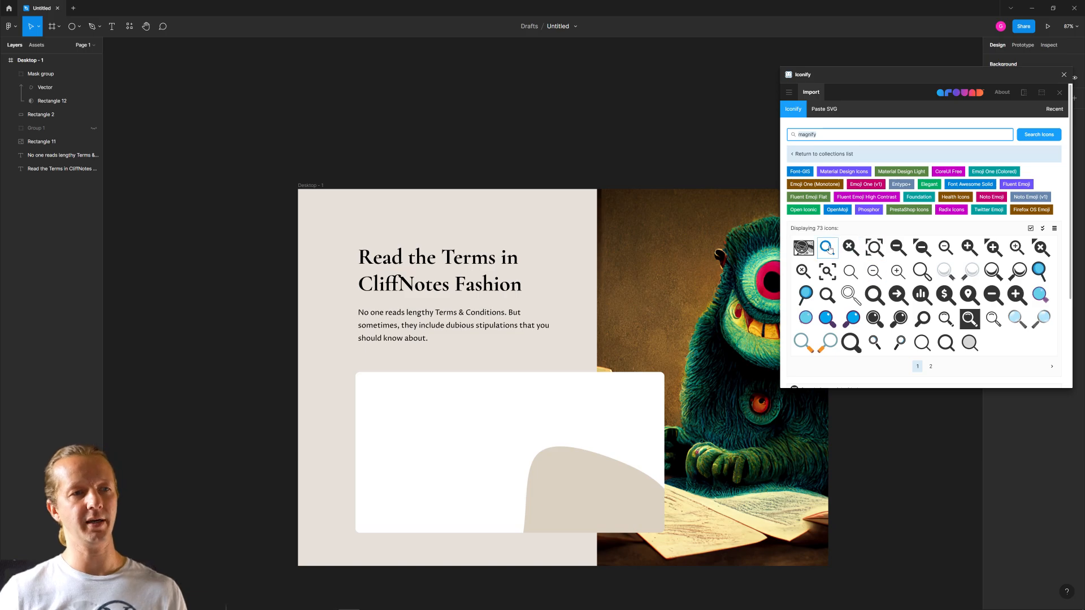
pyautogui.click(921, 343)
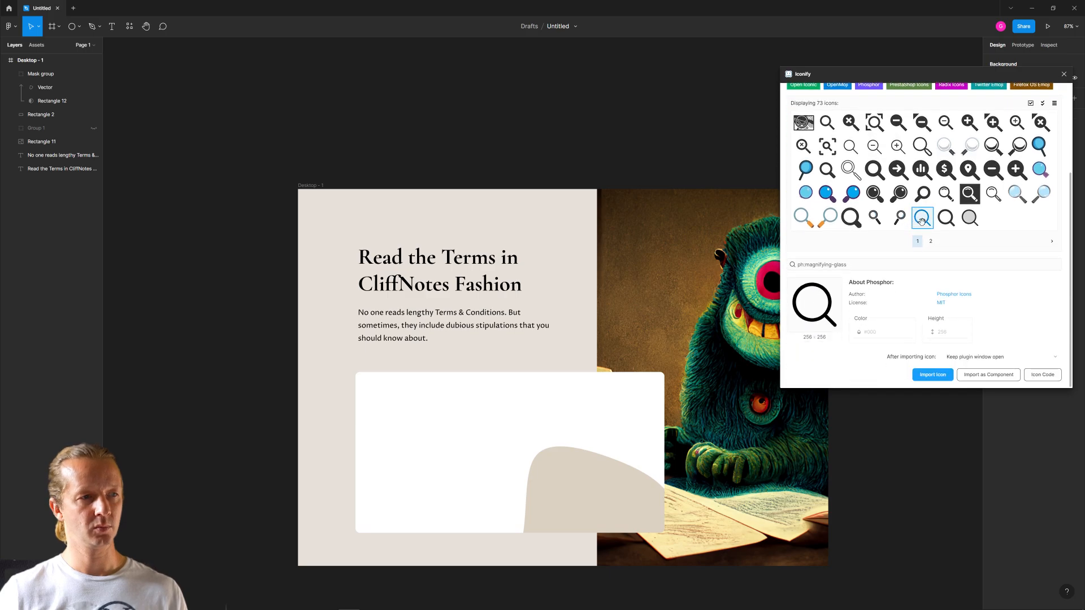
pyautogui.moveTo(921, 220); pyautogui.dragTo(390, 407)
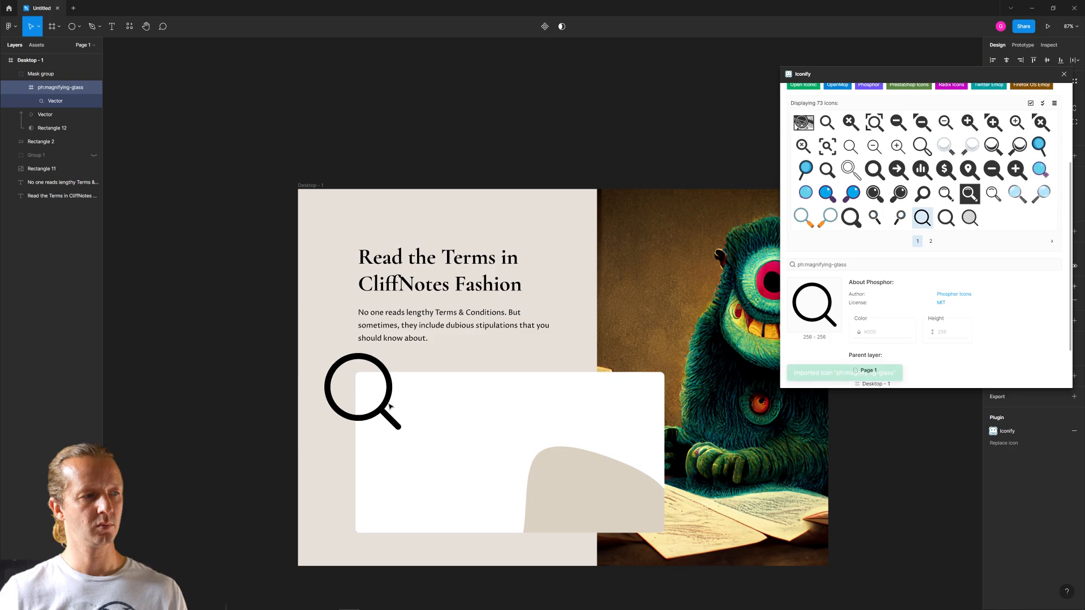
pyautogui.click(1064, 74)
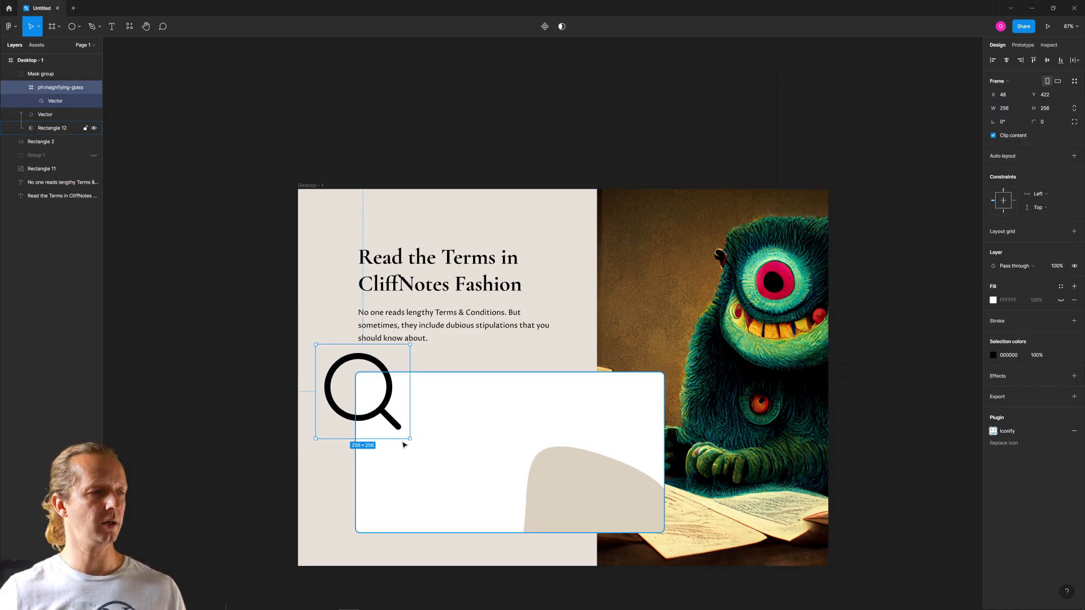
pyautogui.moveTo(411, 438); pyautogui.dragTo(369, 381)
pyautogui.click(205, 362)
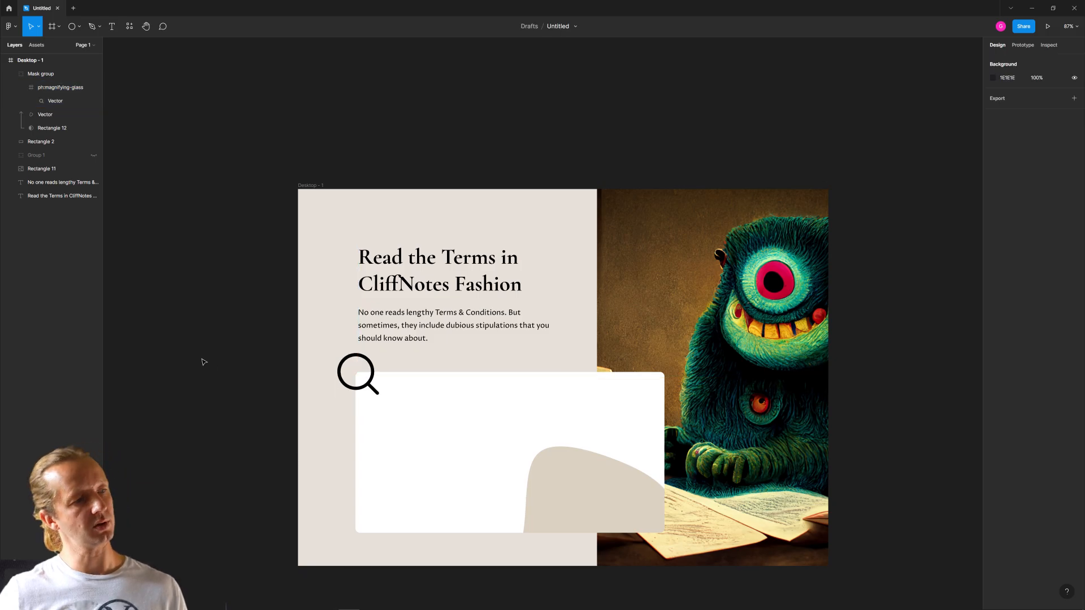
# - Move the headline and its paragraph up slightly together, placing the headline at about Y 138
pyautogui.click(383, 331)
pyautogui.keyDown('shift'); pyautogui.click(420, 281); pyautogui.keyUp('shift')
pyautogui.moveTo(441, 282); pyautogui.dragTo(442, 277)
pyautogui.click(483, 362)
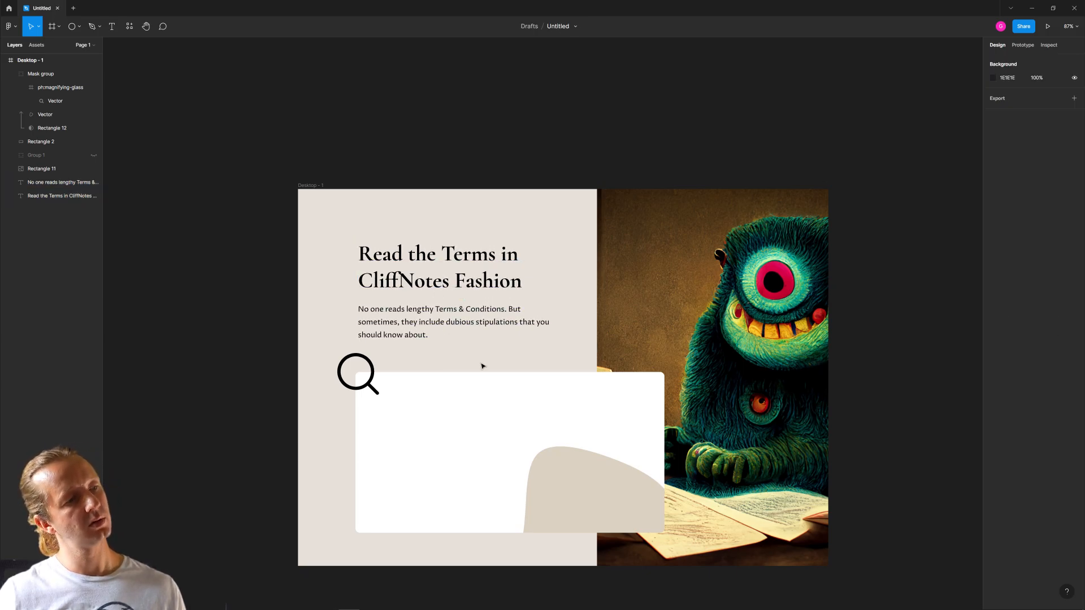
# - Duplicate the headline into the white card at about X 256, Y 535 and open the copy's text for editing
pyautogui.click(411, 264)
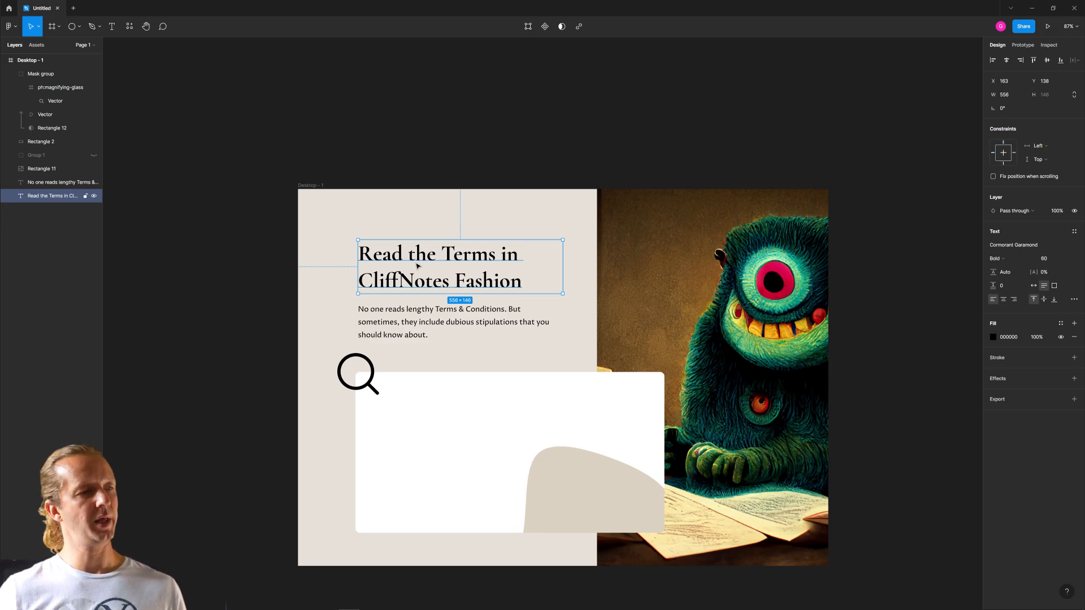
pyautogui.moveTo(414, 267); pyautogui.dragTo(461, 419)
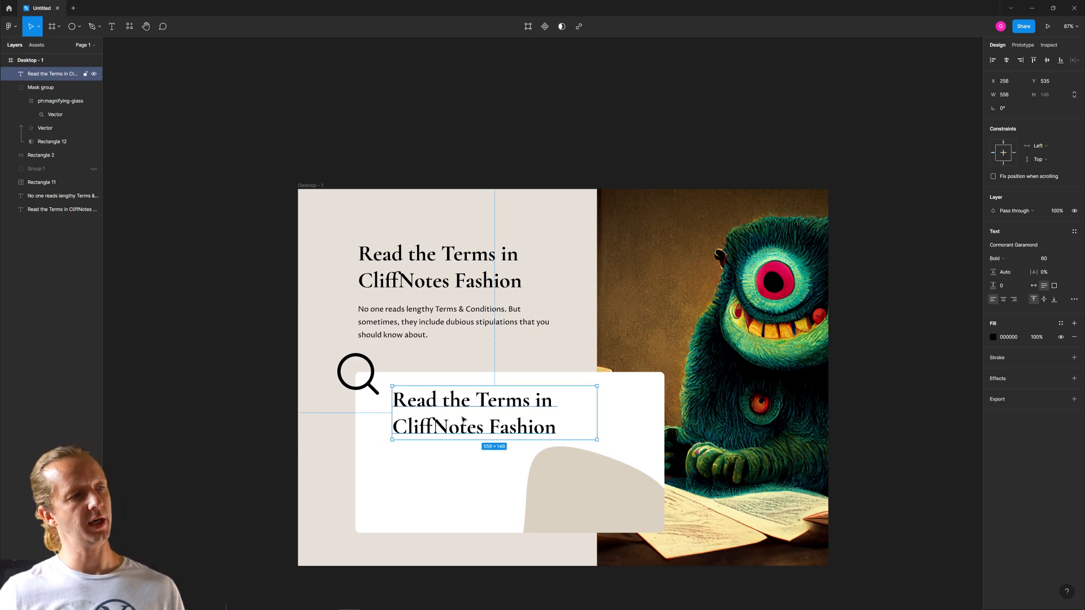
pyautogui.doubleClick(462, 418)
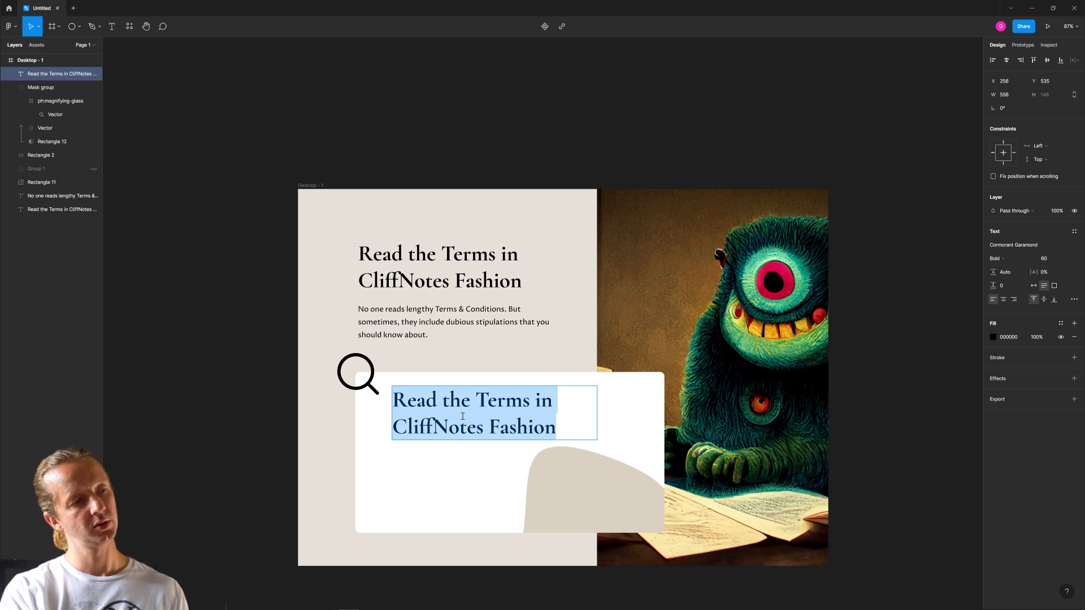
pyautogui.write('Beta')
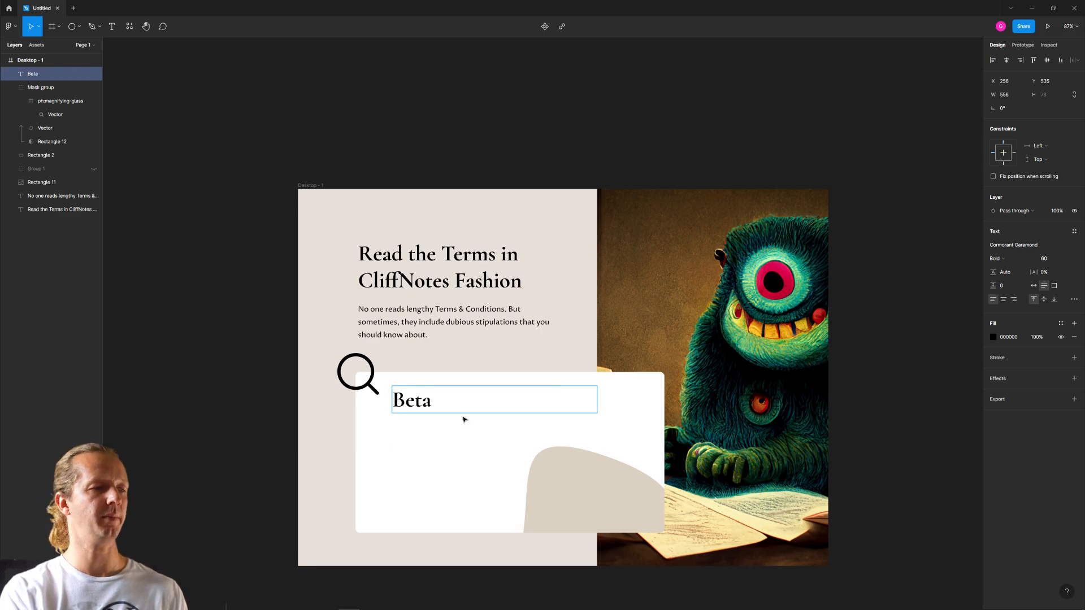
pyautogui.write('Test our')
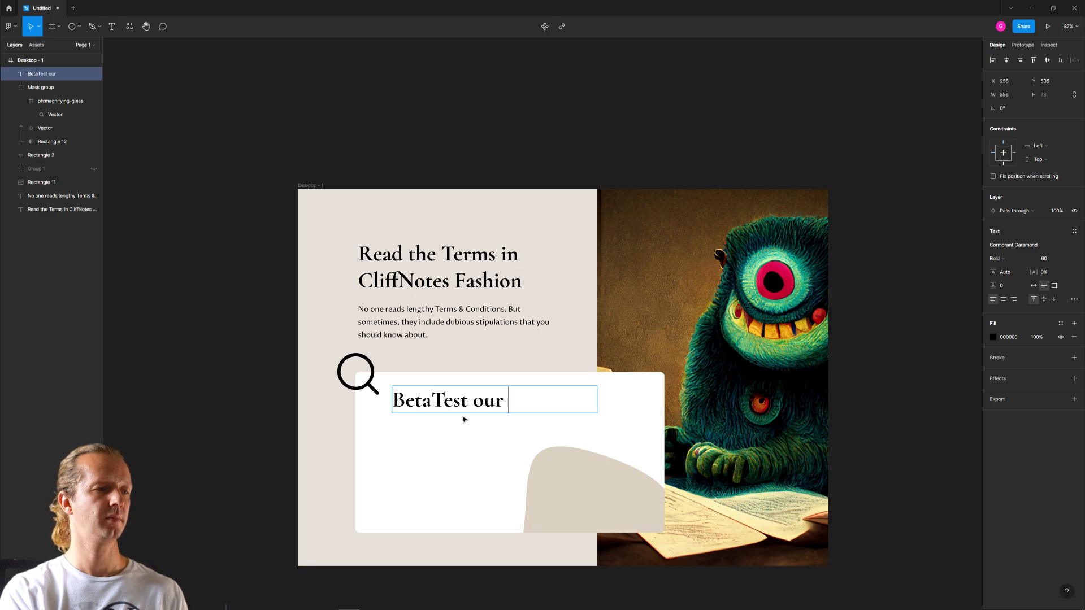
pyautogui.write(' App')
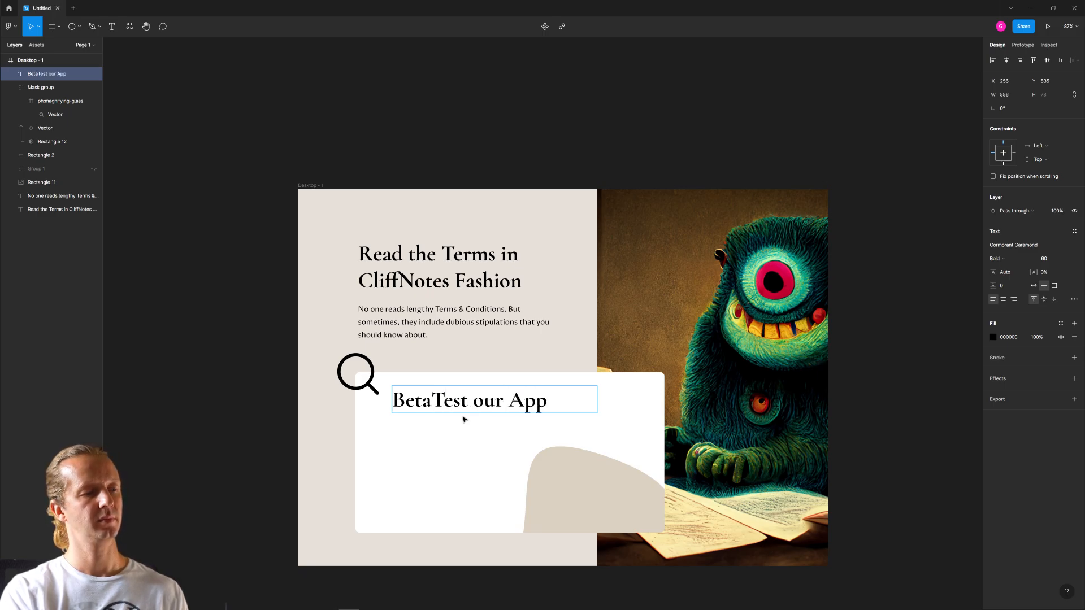
# - Replace the card heading's text with "Become a Beta Tester!"
pyautogui.hotkey('ctrl', 'a')
pyautogui.write('Becoe')
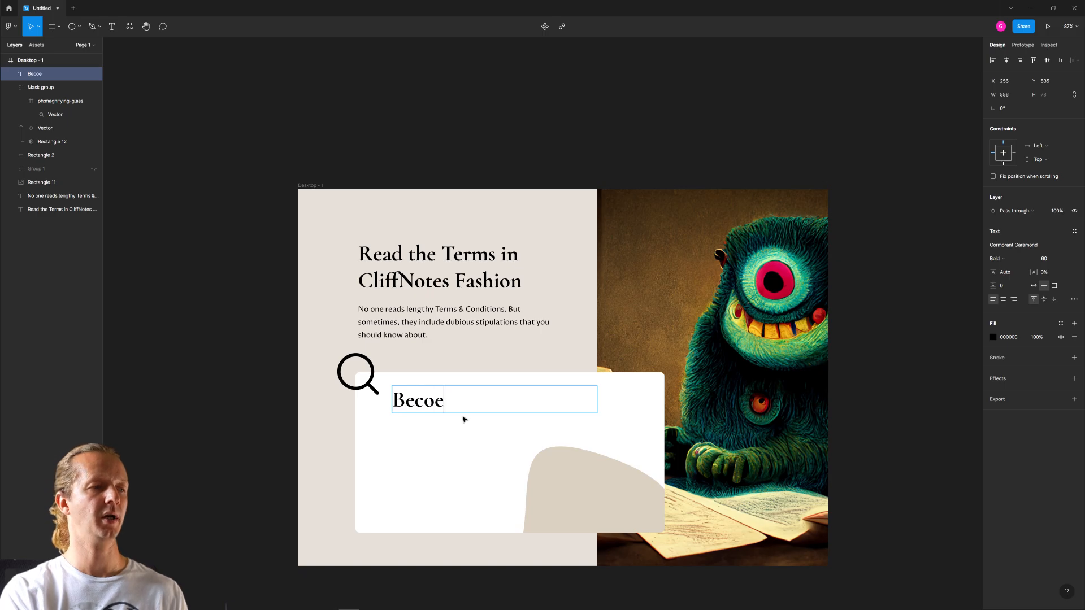
pyautogui.press('BackSpace')
pyautogui.write('me a Beta Tester')
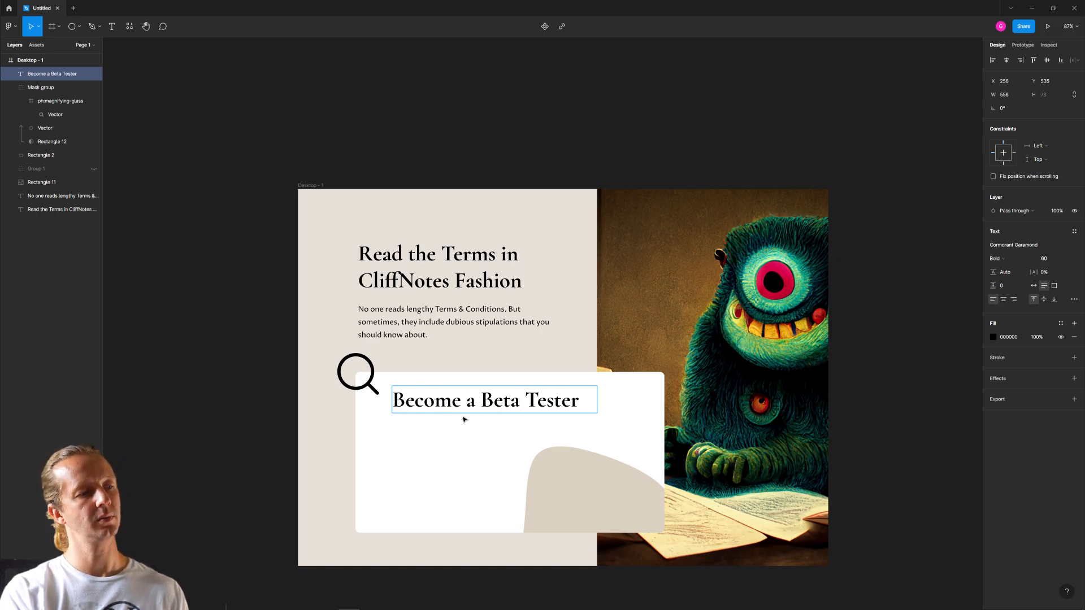
pyautogui.write('!')
pyautogui.press('Escape')
# - Give the "Become a Beta Tester!" heading auto width, reduce its font size to 30 and raise it again by several points
pyautogui.click(1045, 258)
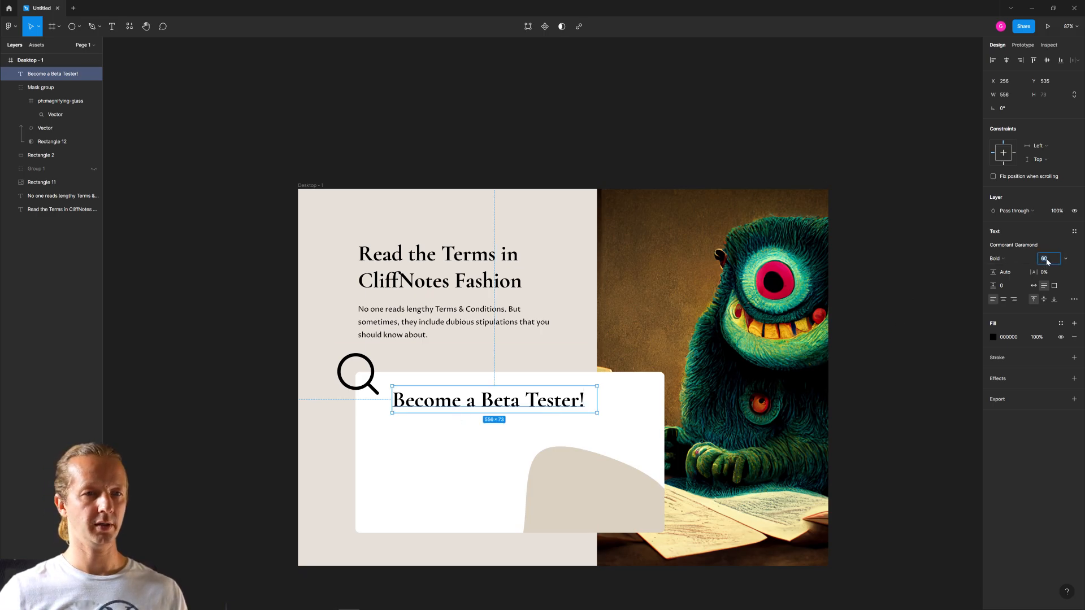
pyautogui.click(1033, 285)
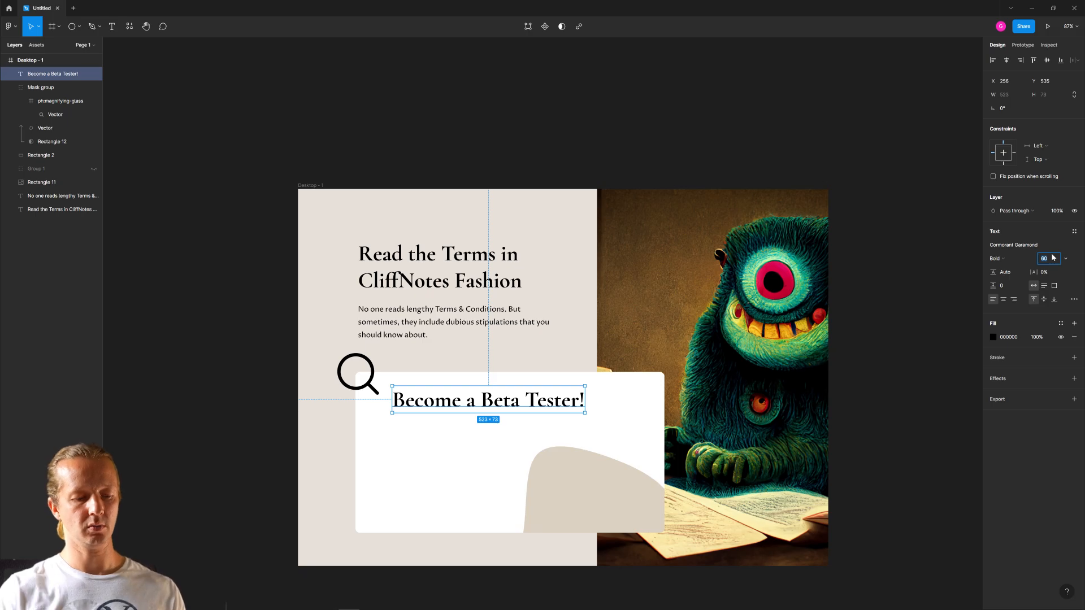
pyautogui.write('30')
pyautogui.press('Return')
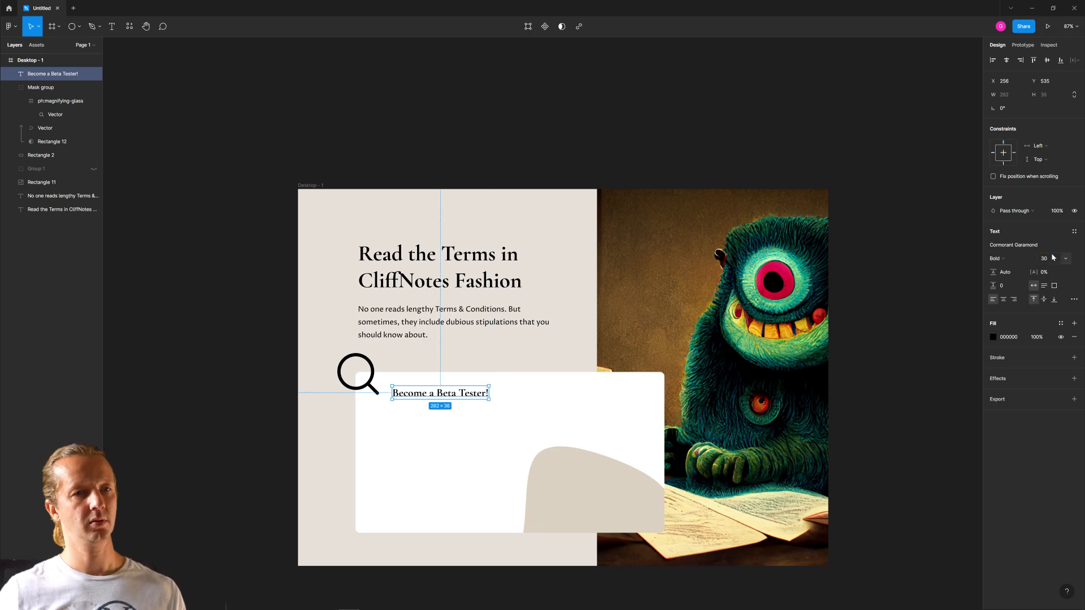
pyautogui.click(1052, 258)
pyautogui.press('Up')
pyautogui.press('Up')
pyautogui.press('Up')
pyautogui.press('Up')
pyautogui.press('Up')
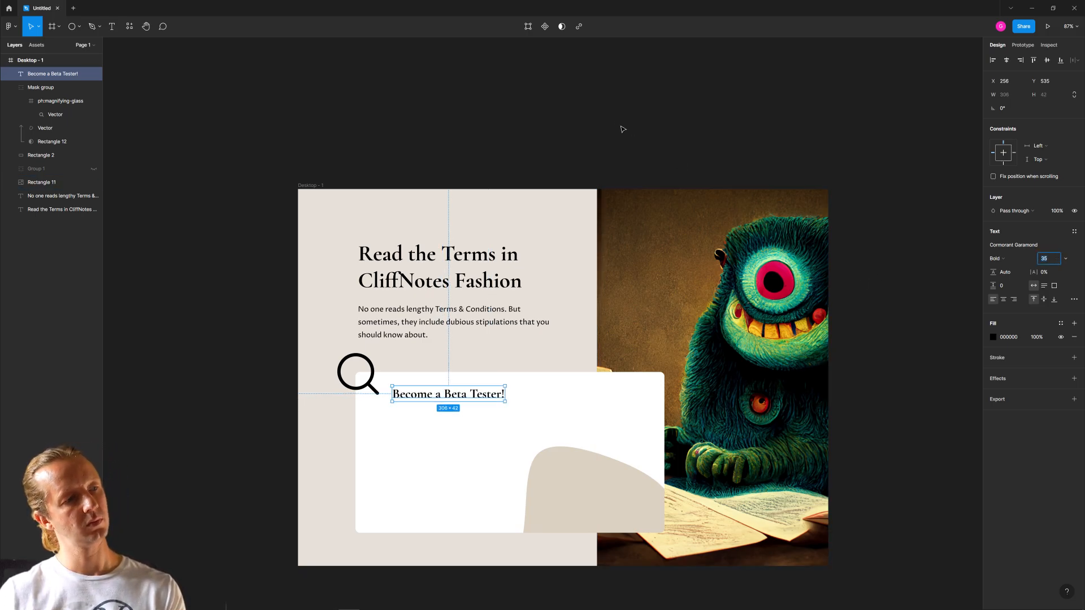
pyautogui.click(585, 94)
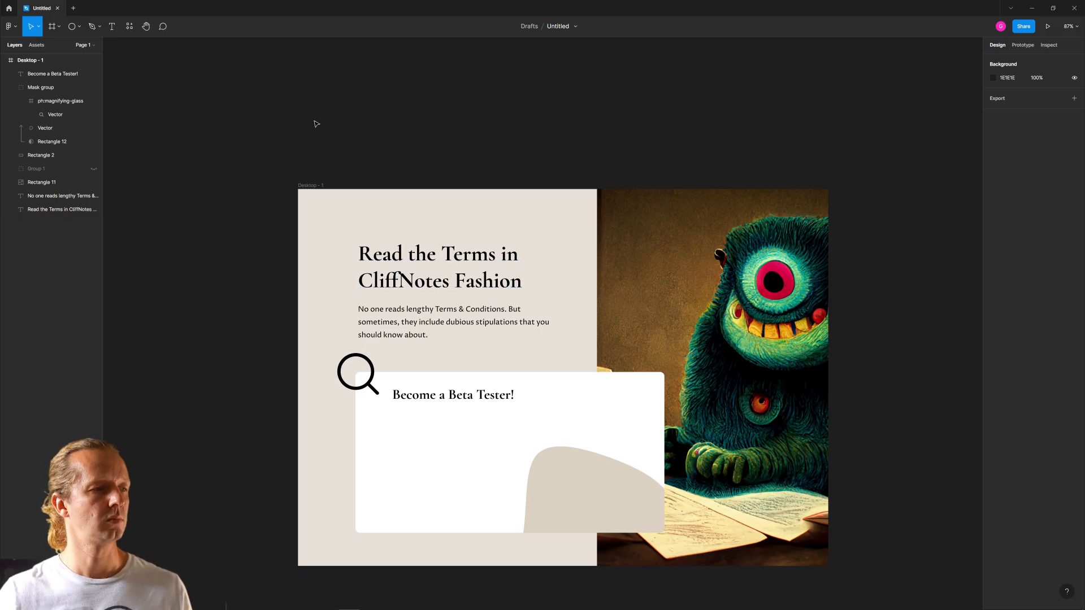
# - Duplicate the paragraph below the card heading at about X 256, Y 613, change its text to "Name" and give it auto width
pyautogui.click(419, 324)
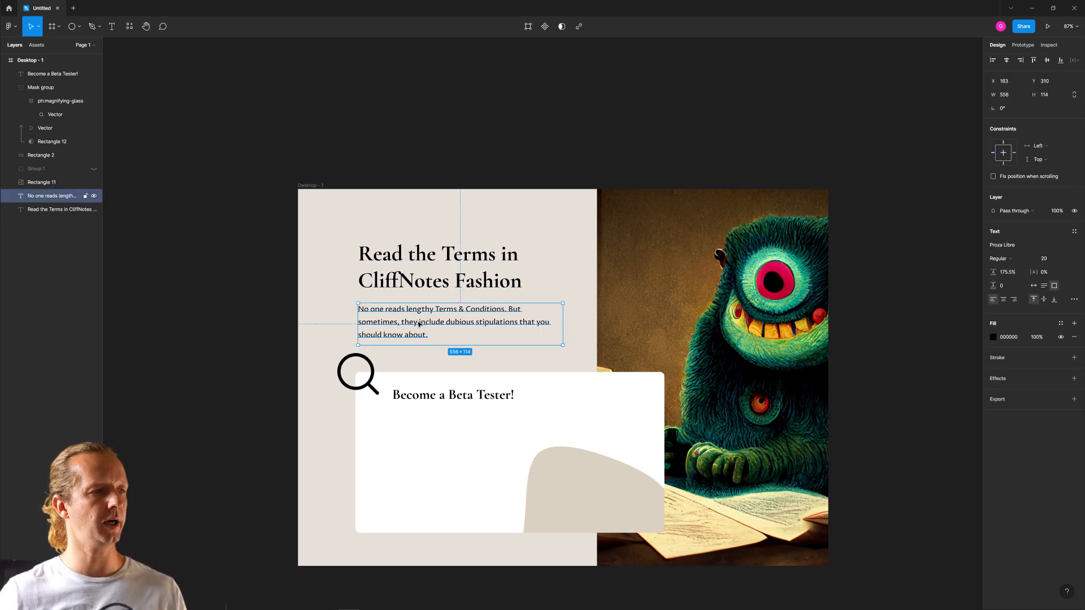
pyautogui.moveTo(402, 323); pyautogui.dragTo(431, 436)
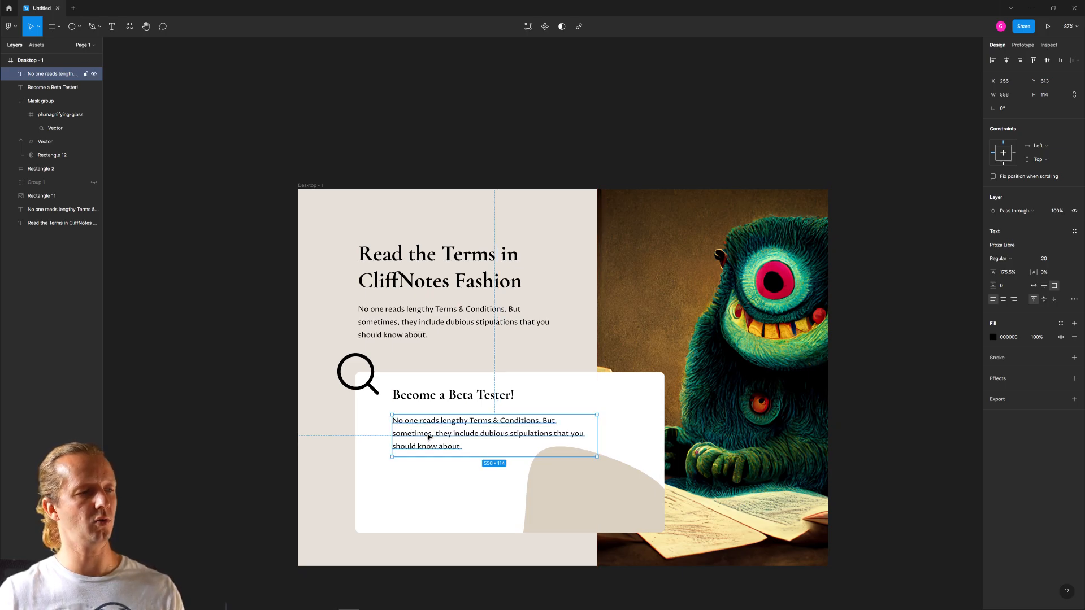
pyautogui.doubleClick(434, 435)
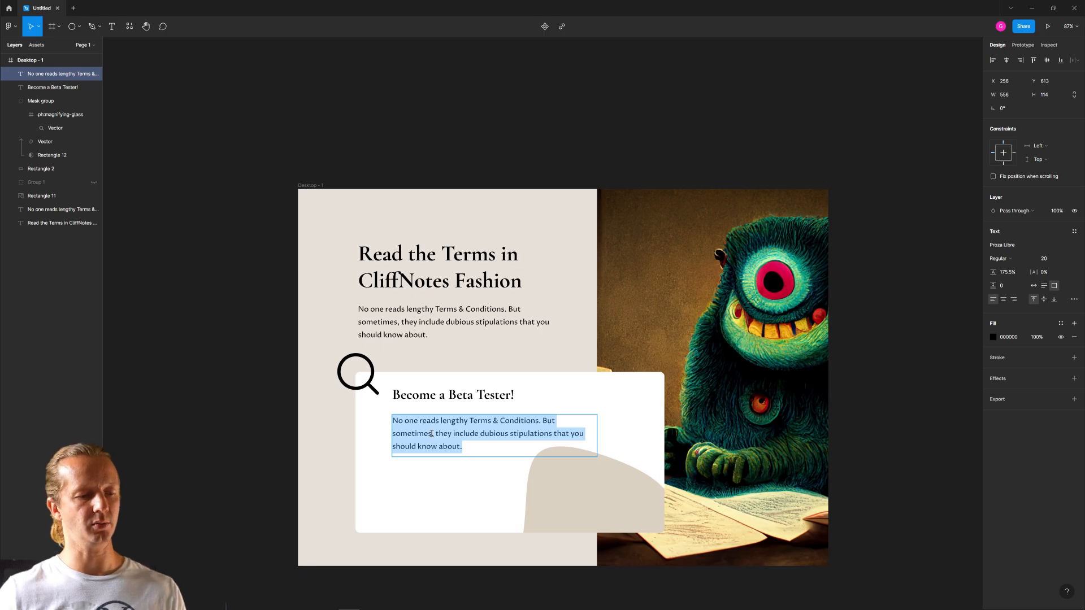
pyautogui.write('Name')
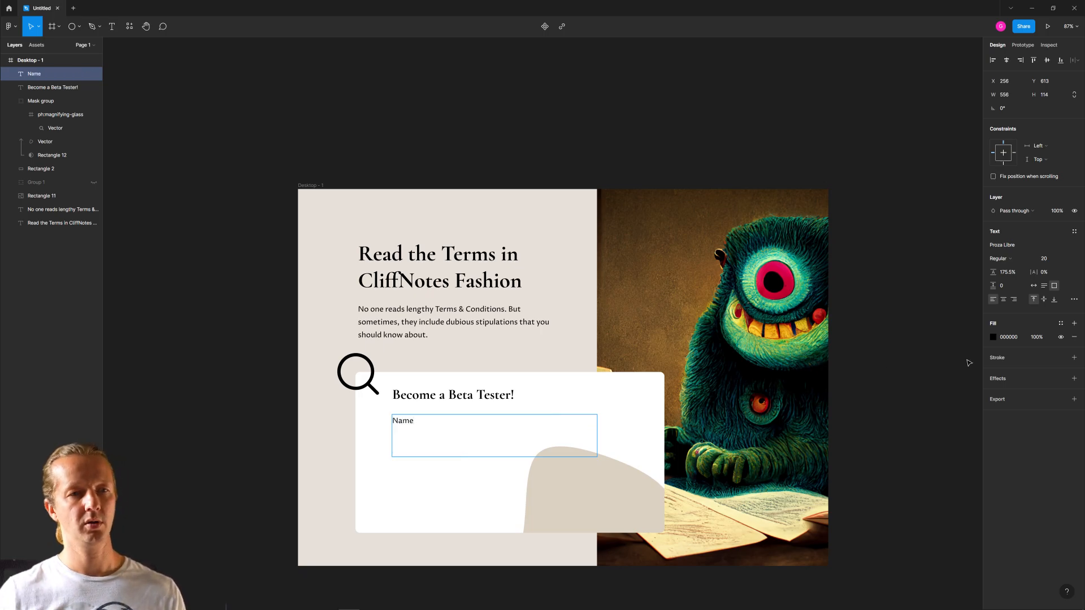
pyautogui.press('Escape')
pyautogui.click(1033, 287)
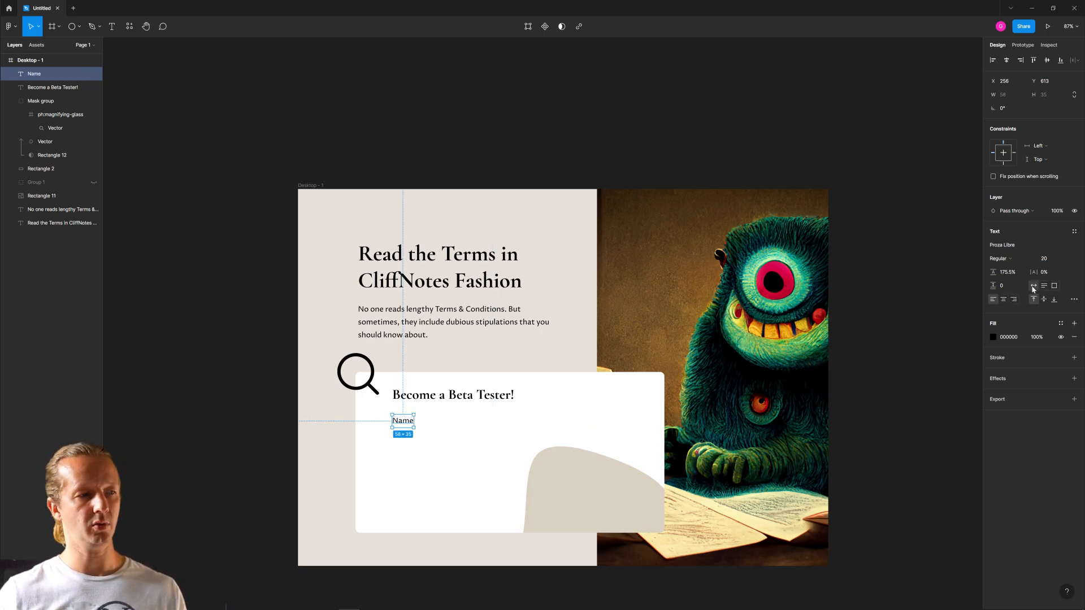
pyautogui.click(262, 401)
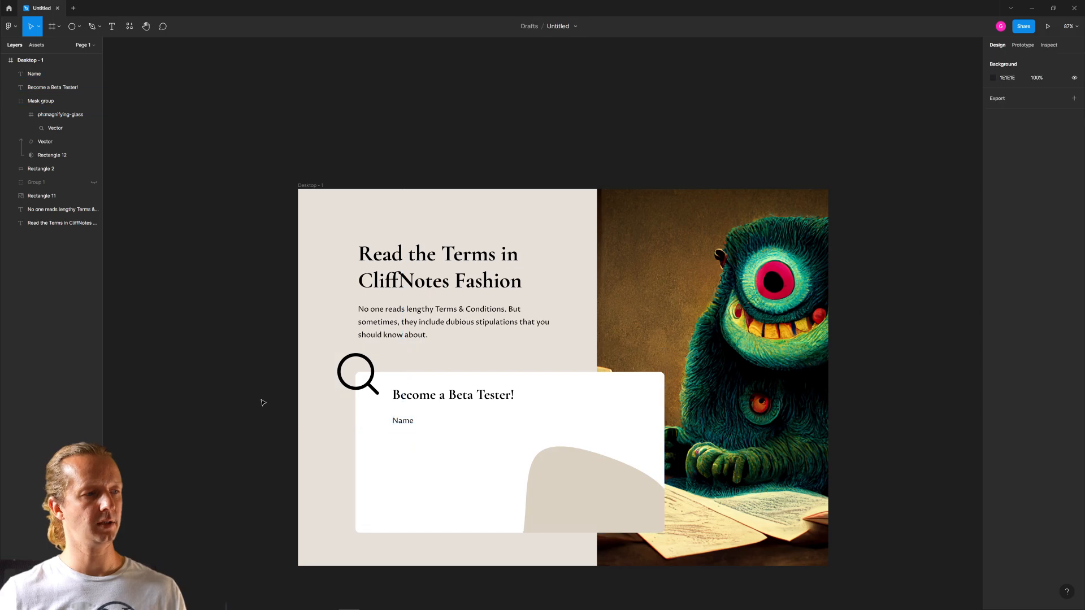
# - Draw an input-field rectangle about 479 × 58 beneath the "Name" label and fill it with white FFFFFF
pyautogui.click(79, 26)
pyautogui.click(44, 45)
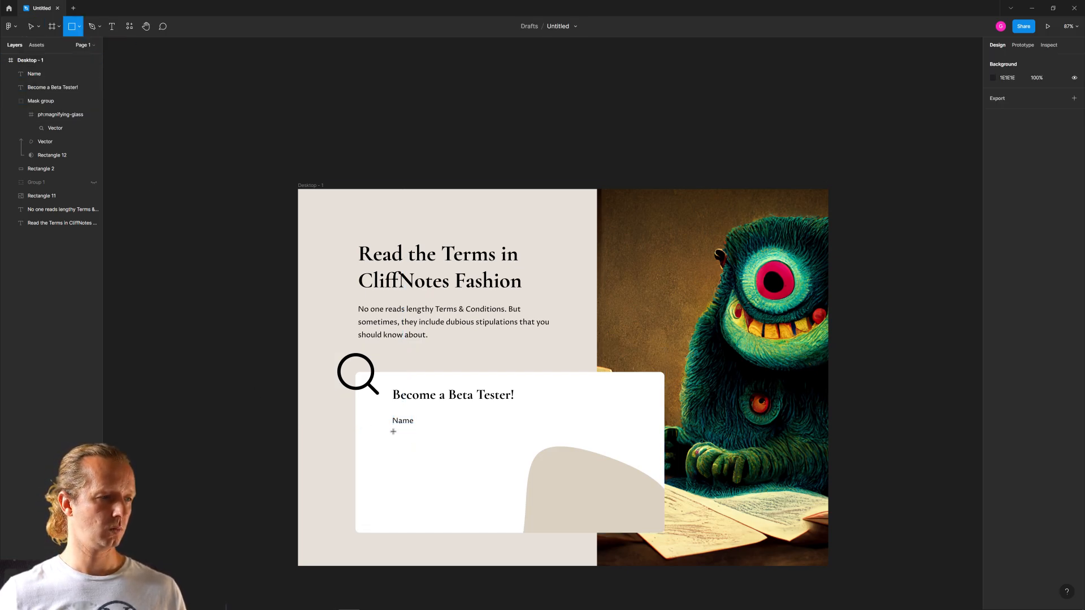
pyautogui.moveTo(393, 432); pyautogui.dragTo(568, 454)
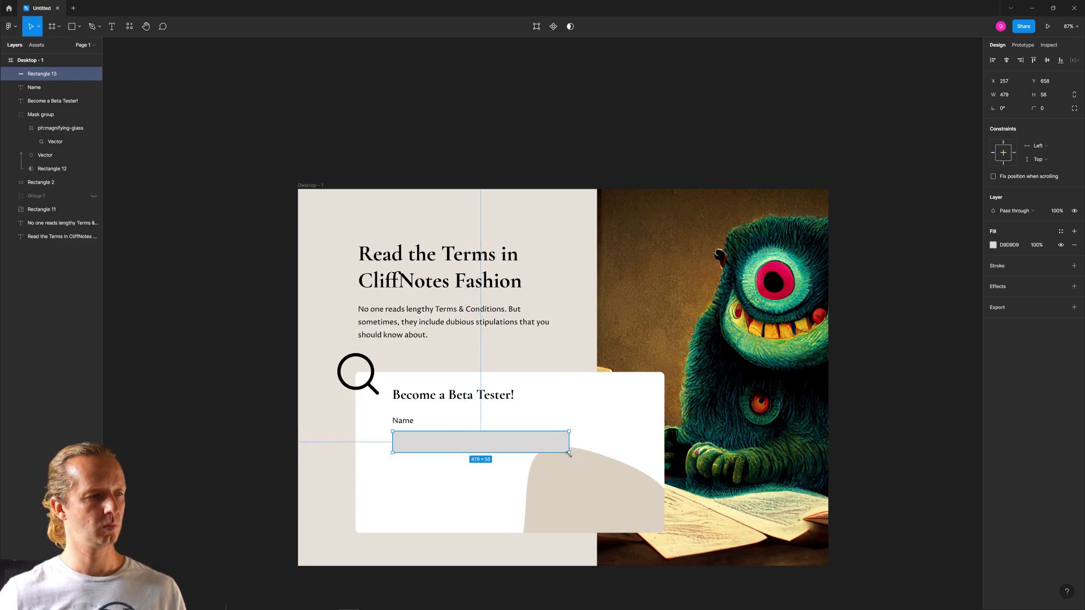
pyautogui.click(993, 245)
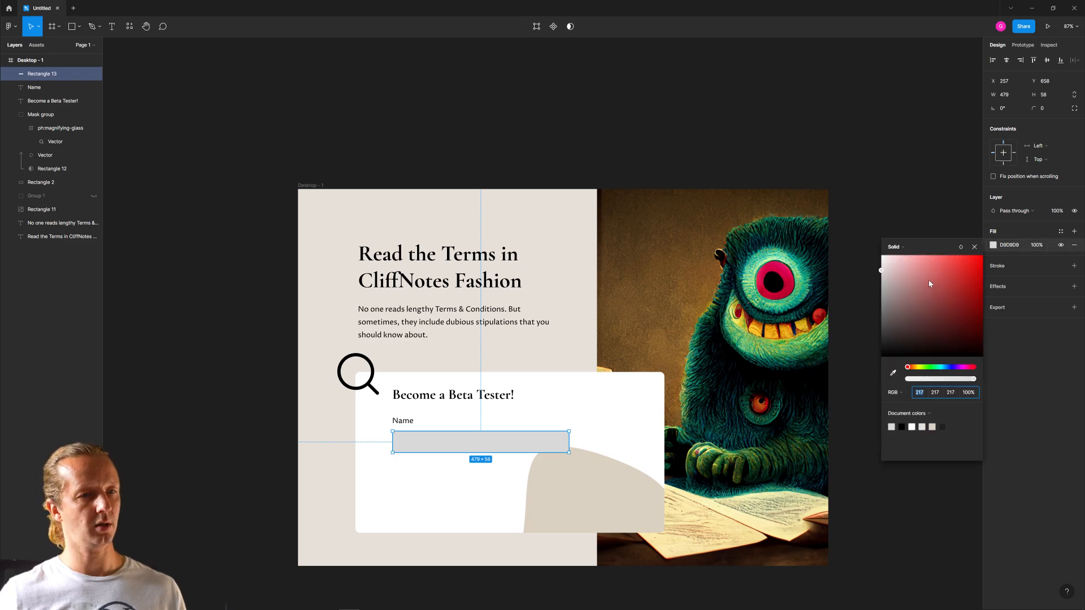
pyautogui.moveTo(927, 279); pyautogui.dragTo(856, 228)
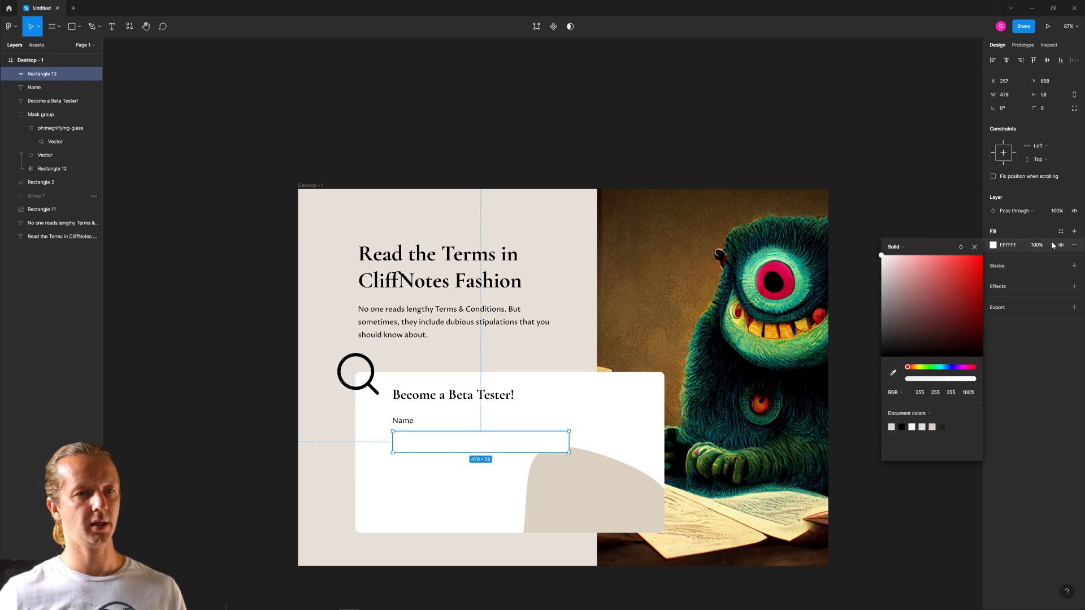
# - Round the Name field rectangle's corners to 4 and add a black 1 px inside stroke
pyautogui.click(1048, 110)
pyautogui.write('4')
pyautogui.press('Return')
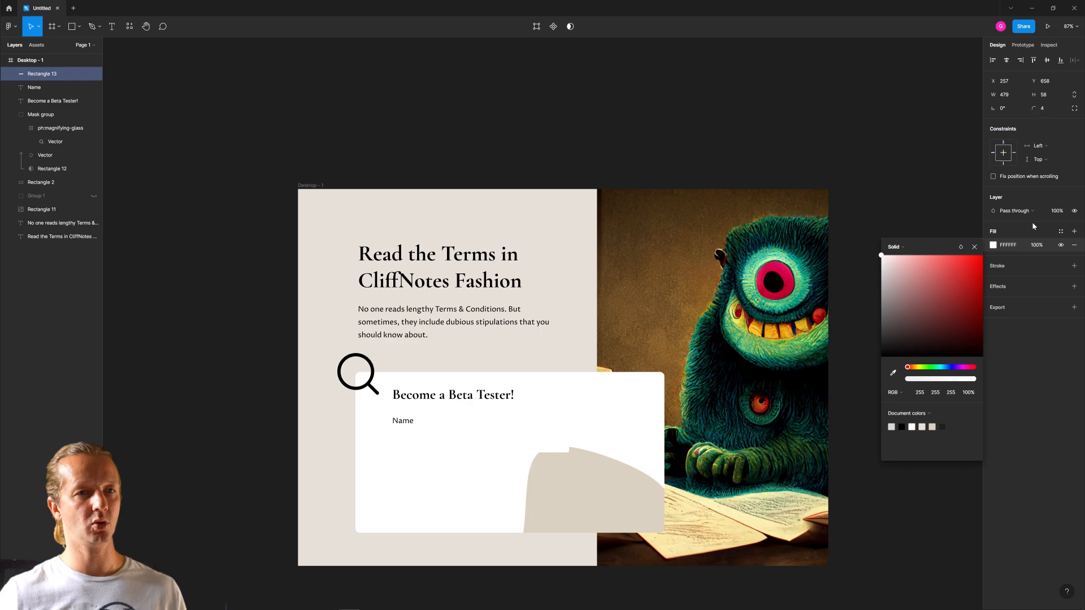
pyautogui.click(1074, 266)
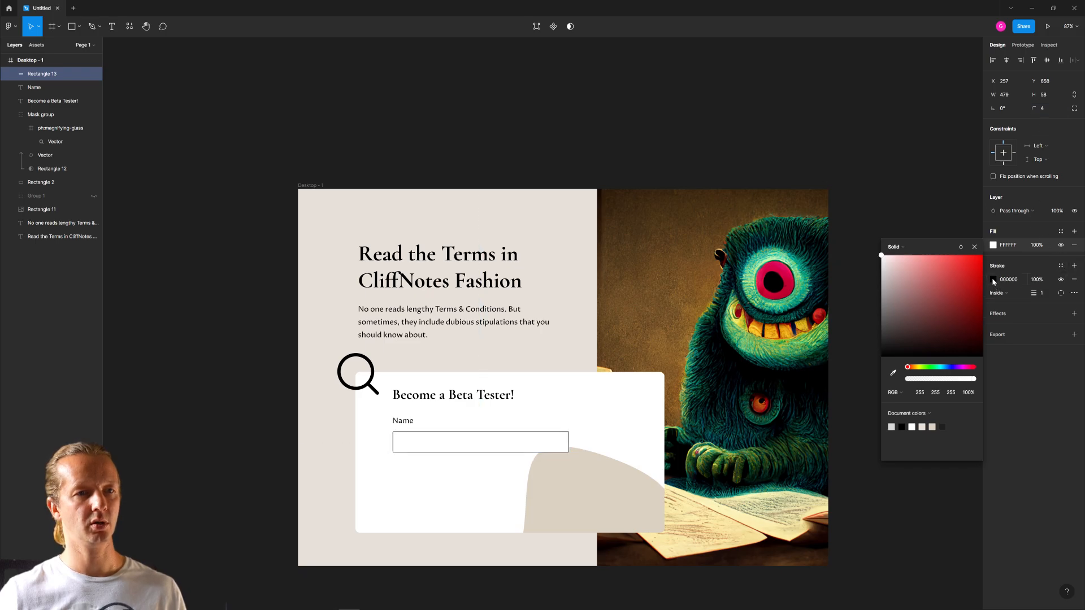
pyautogui.click(992, 279)
pyautogui.click(227, 260)
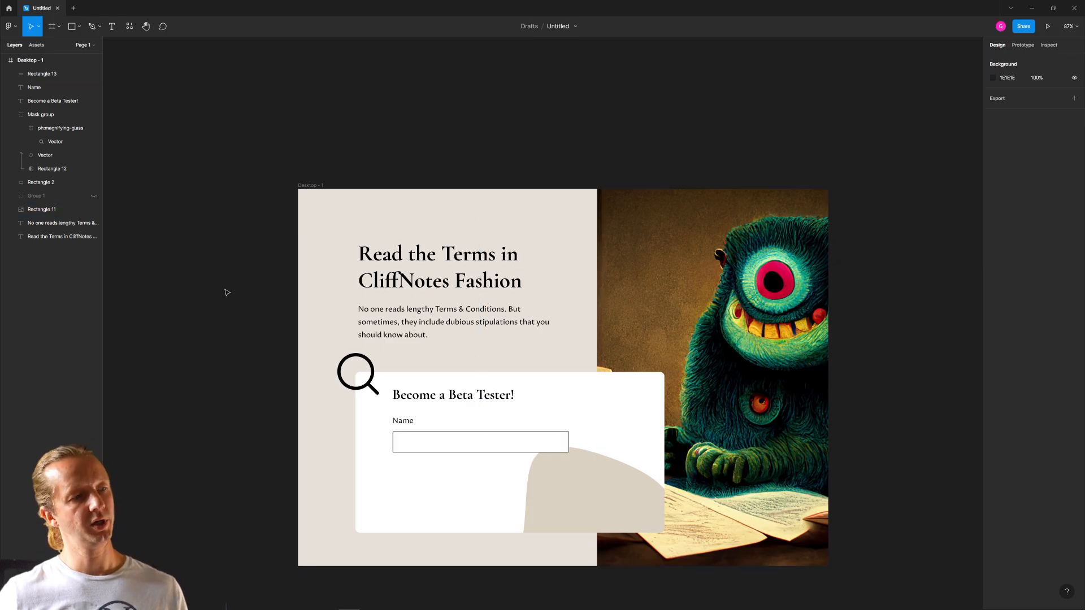
# - Narrow the input-field rectangle below the "Name" label to 430 wide and nudge the label down to Y 617
pyautogui.click(515, 443)
pyautogui.moveTo(569, 442); pyautogui.dragTo(549, 445)
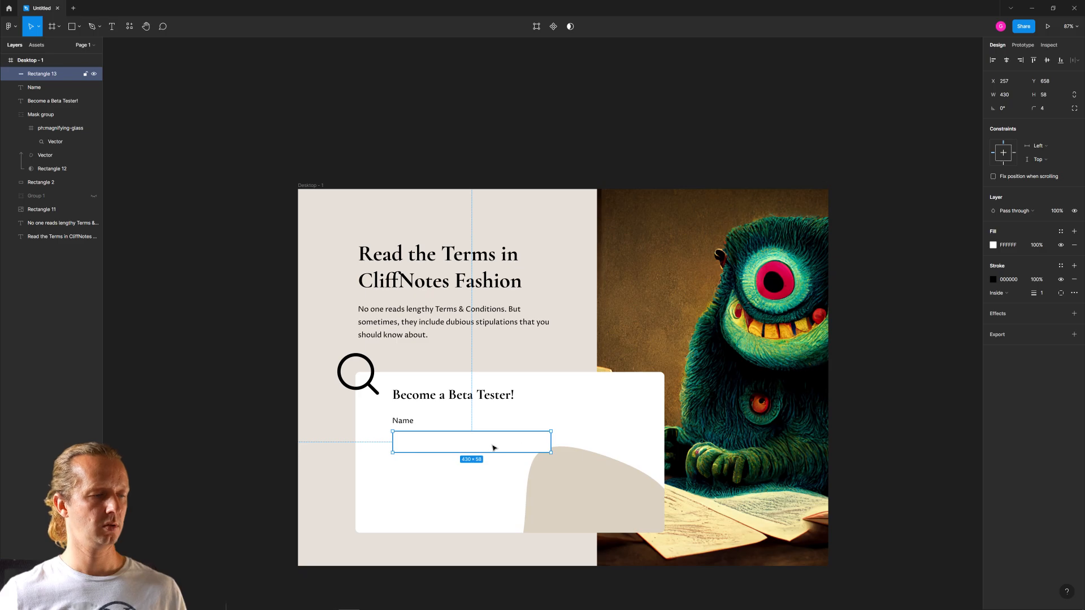
pyautogui.click(408, 424)
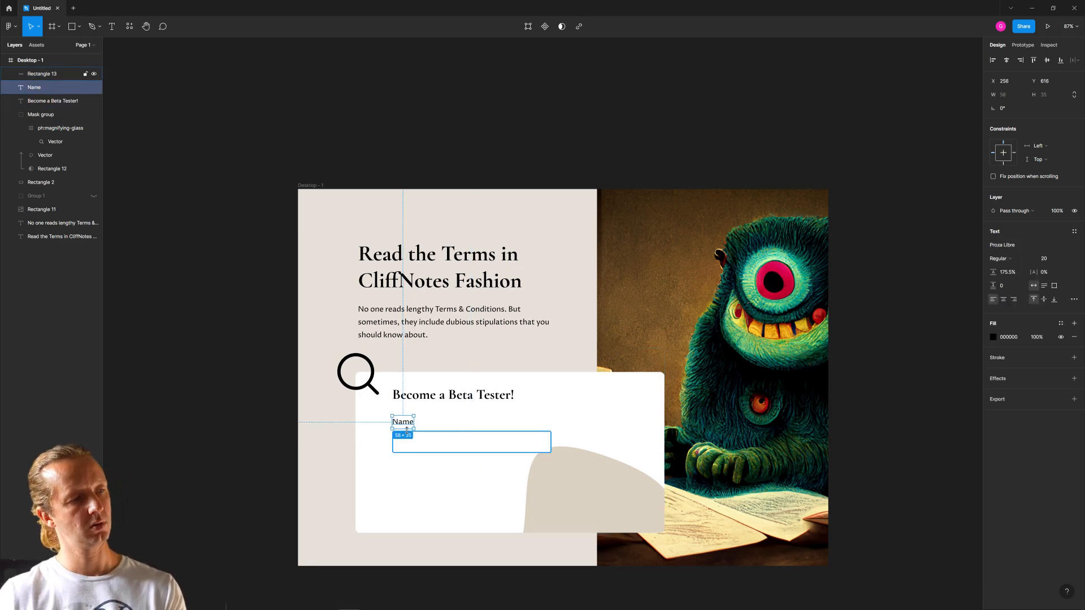
pyautogui.click(238, 414)
pyautogui.click(402, 424)
pyautogui.keyDown('shift'); pyautogui.click(454, 451); pyautogui.keyUp('shift')
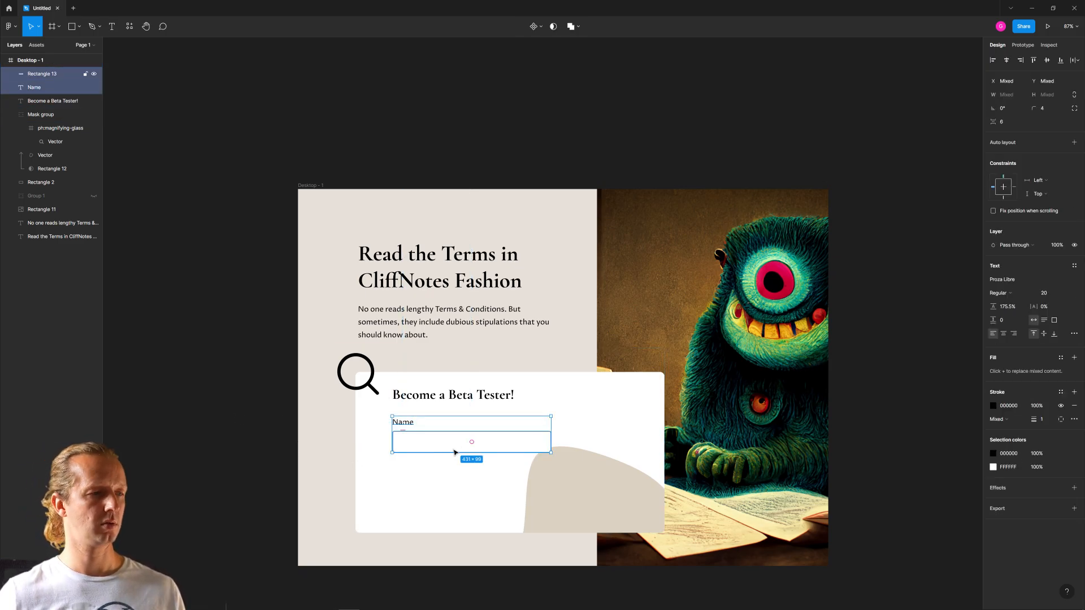
pyautogui.click(282, 440)
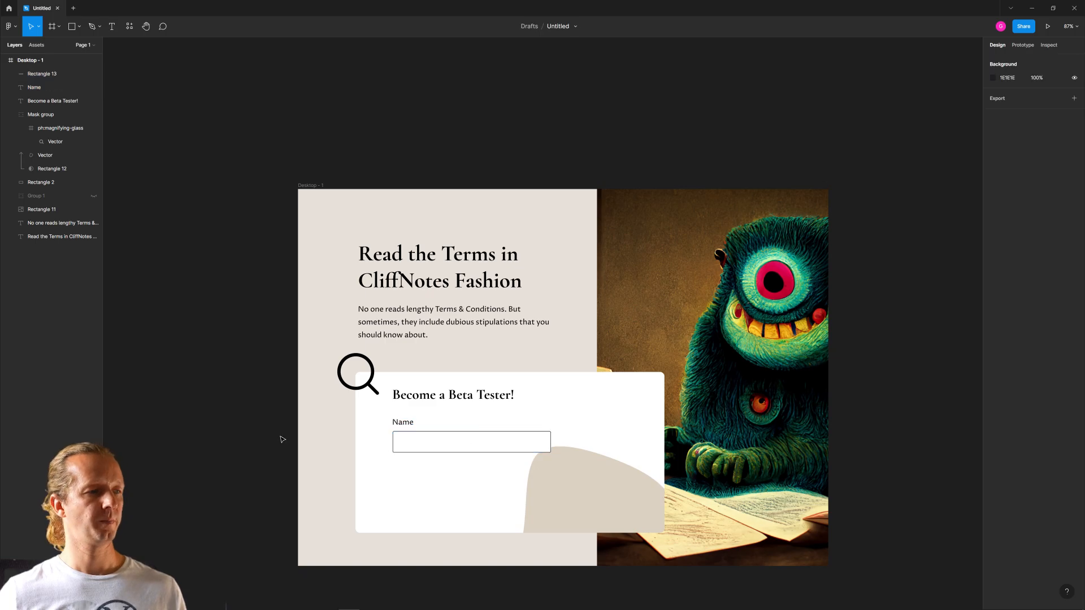
# - Change the "Name" label's text to "Email Address"
pyautogui.doubleClick(409, 421)
pyautogui.write('Email Address')
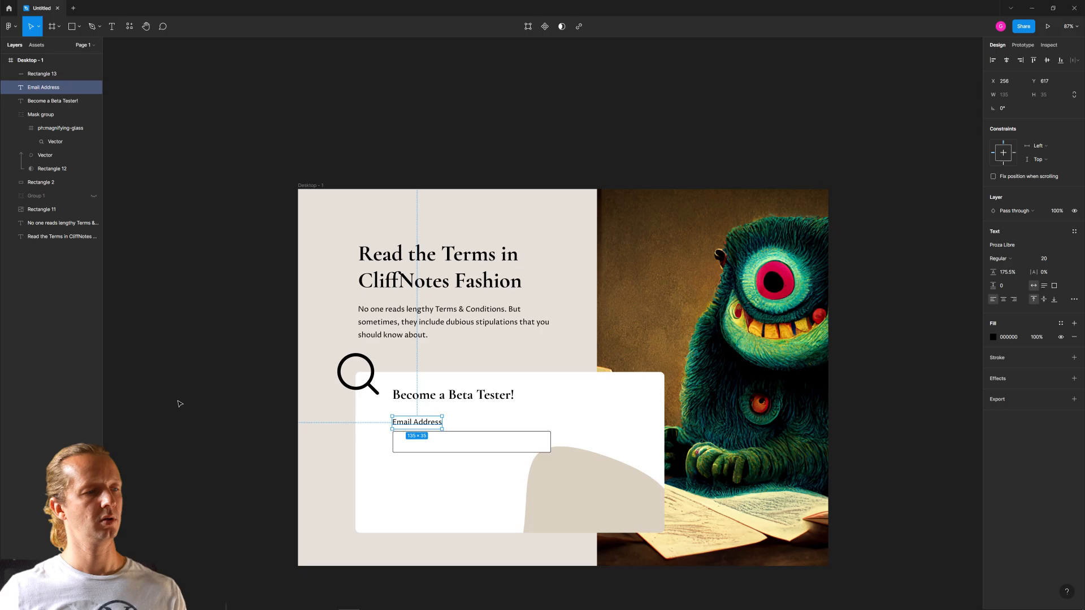
pyautogui.click(270, 438)
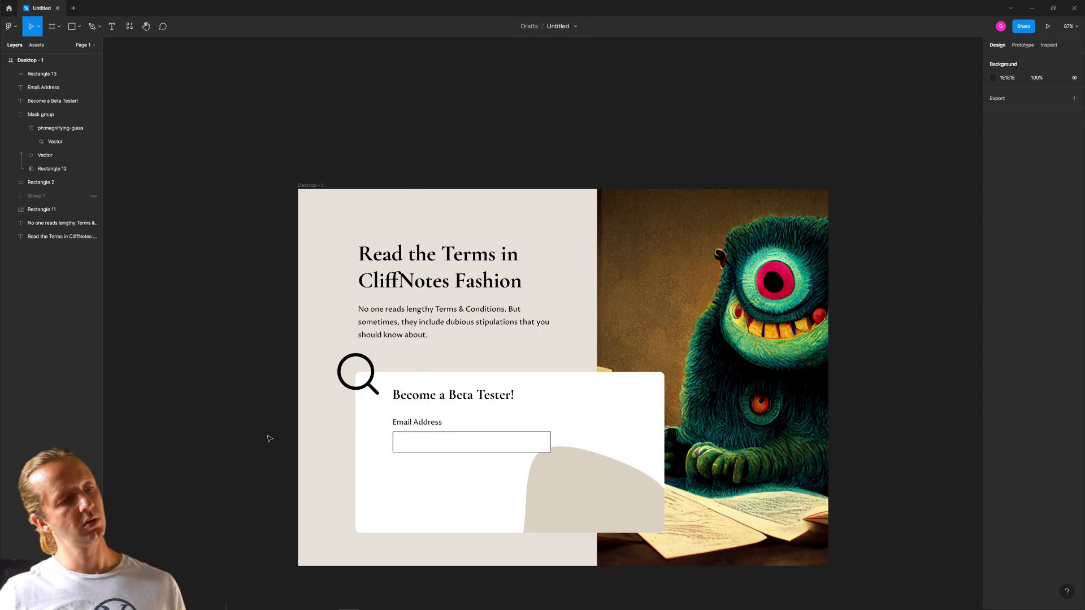
# - Lighten the fill of the organic blob shape in the white card to F5EFE6
pyautogui.click(576, 468)
pyautogui.click(595, 472)
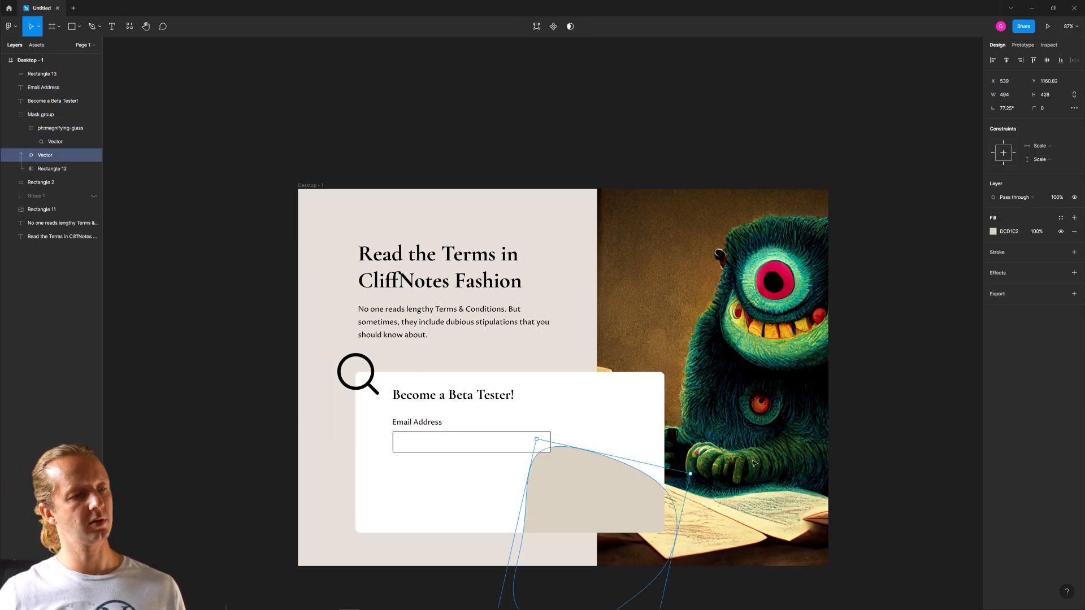
pyautogui.click(994, 233)
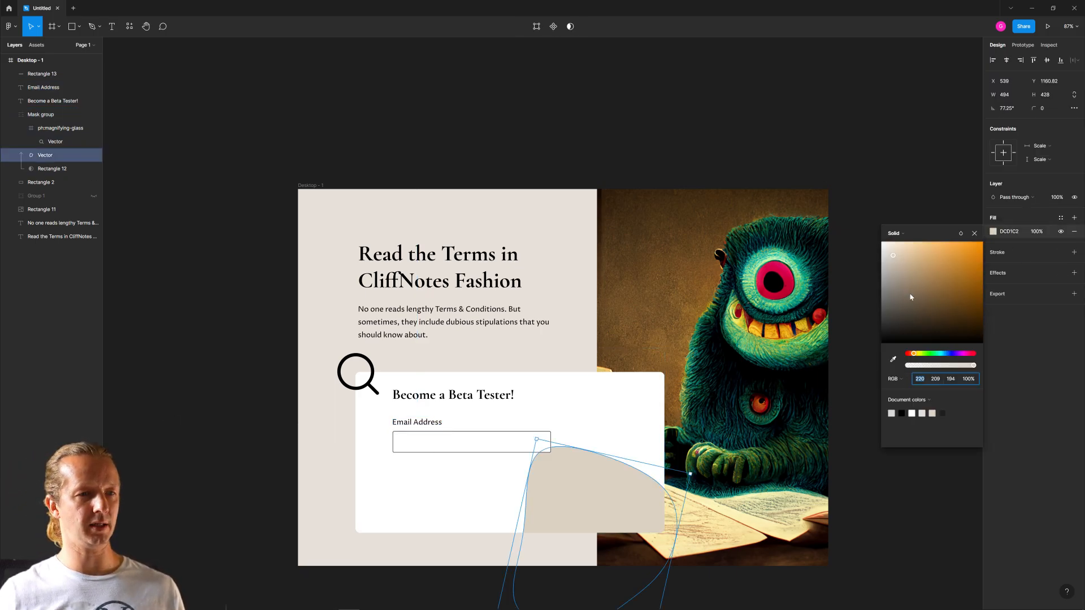
pyautogui.moveTo(898, 251); pyautogui.dragTo(887, 250)
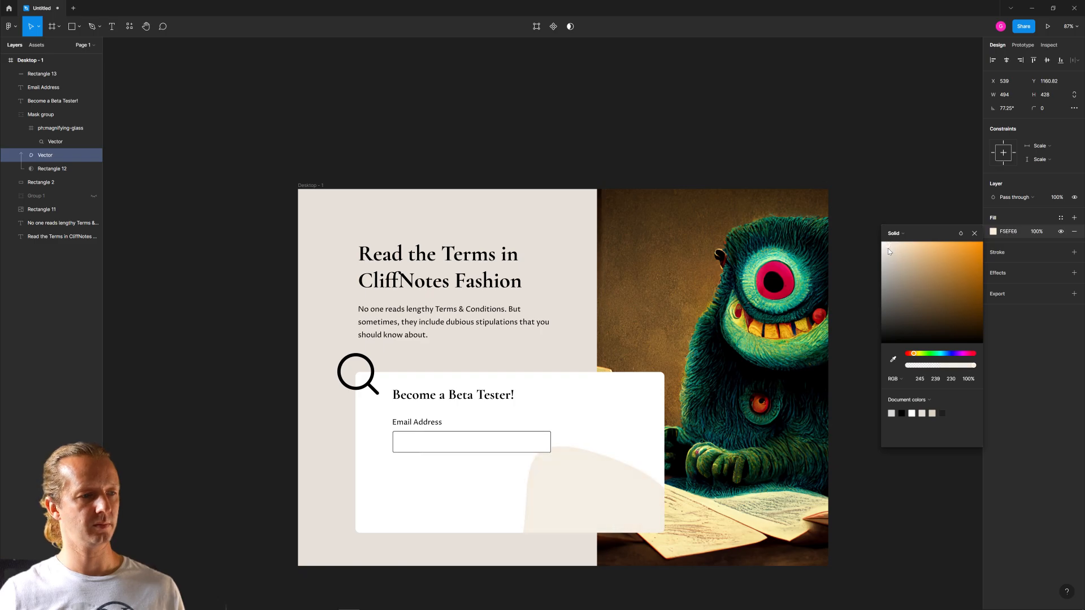
pyautogui.click(664, 86)
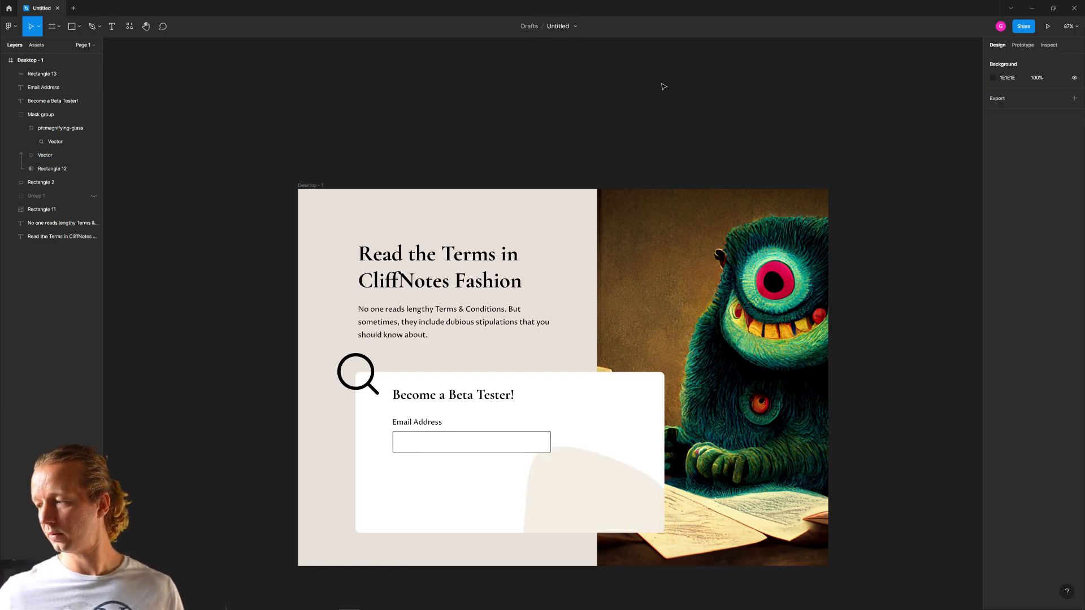
# - Rotate the magnifying-glass icon to -180°, enlarge it to 514 × 514 and place it over the headline at X 500, Y 424
pyautogui.click(545, 424)
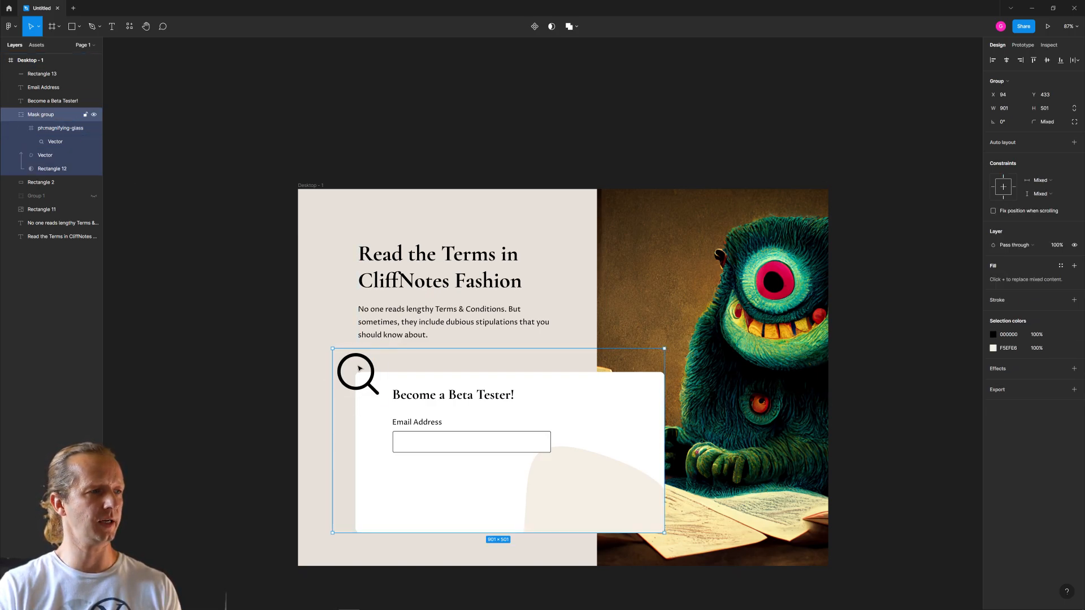
pyautogui.click(57, 127)
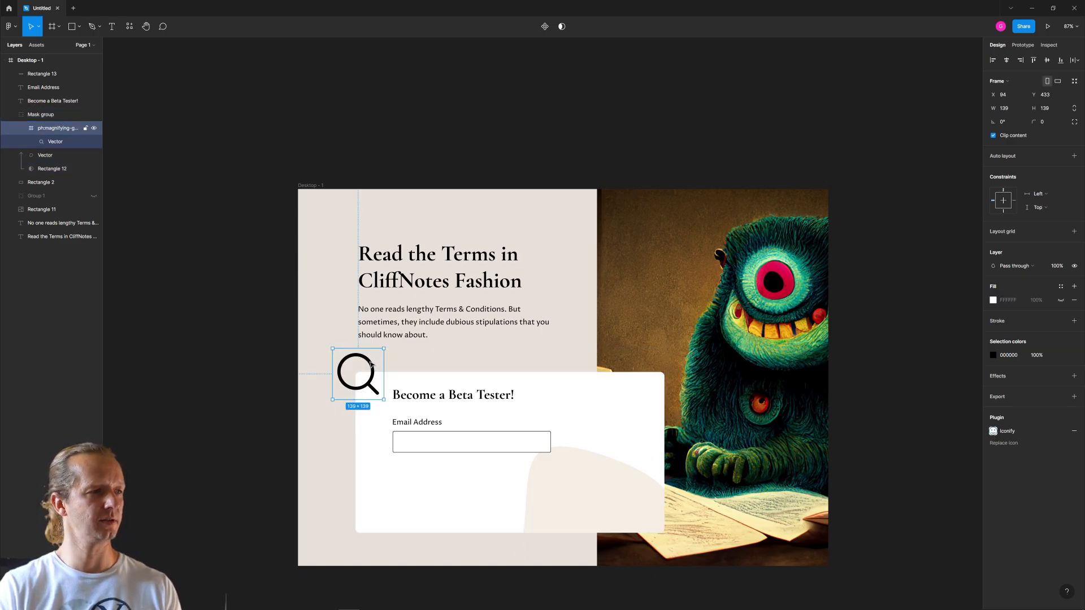
pyautogui.moveTo(370, 364); pyautogui.dragTo(332, 201)
pyautogui.moveTo(354, 241); pyautogui.dragTo(213, 107)
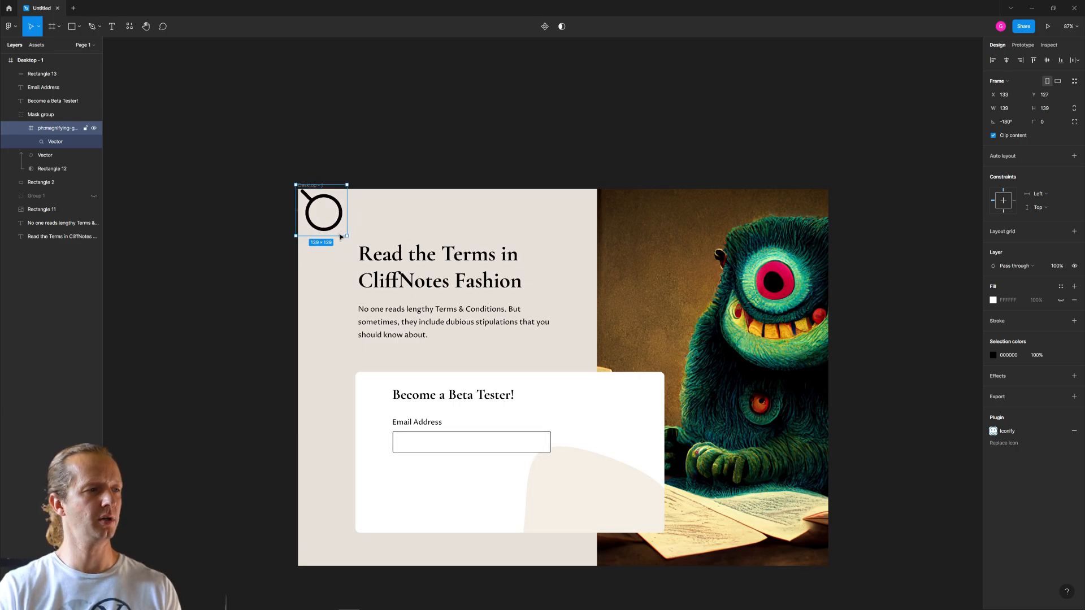
pyautogui.moveTo(341, 237); pyautogui.dragTo(485, 374)
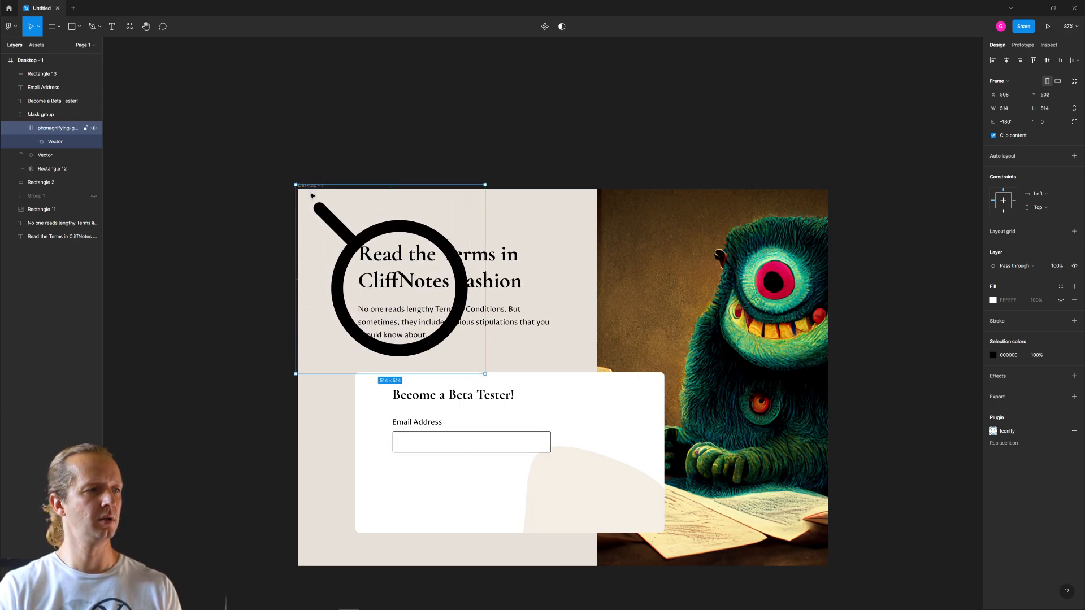
pyautogui.moveTo(351, 232); pyautogui.dragTo(340, 208)
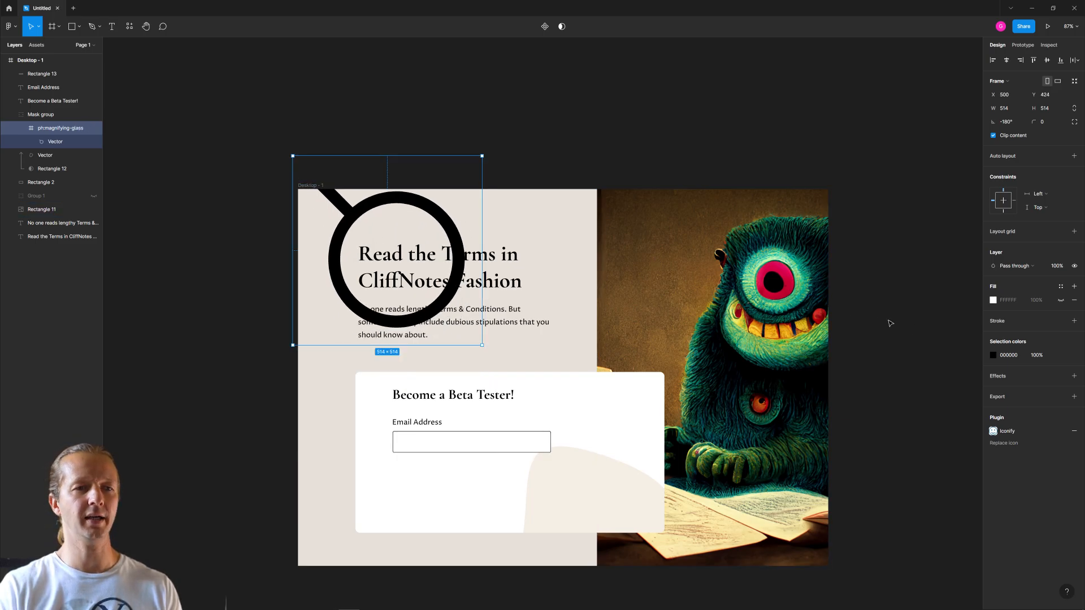
# - Take the magnifying-glass layer out of the mask group and place it beneath all other layers of the desktop frame
pyautogui.press('[')
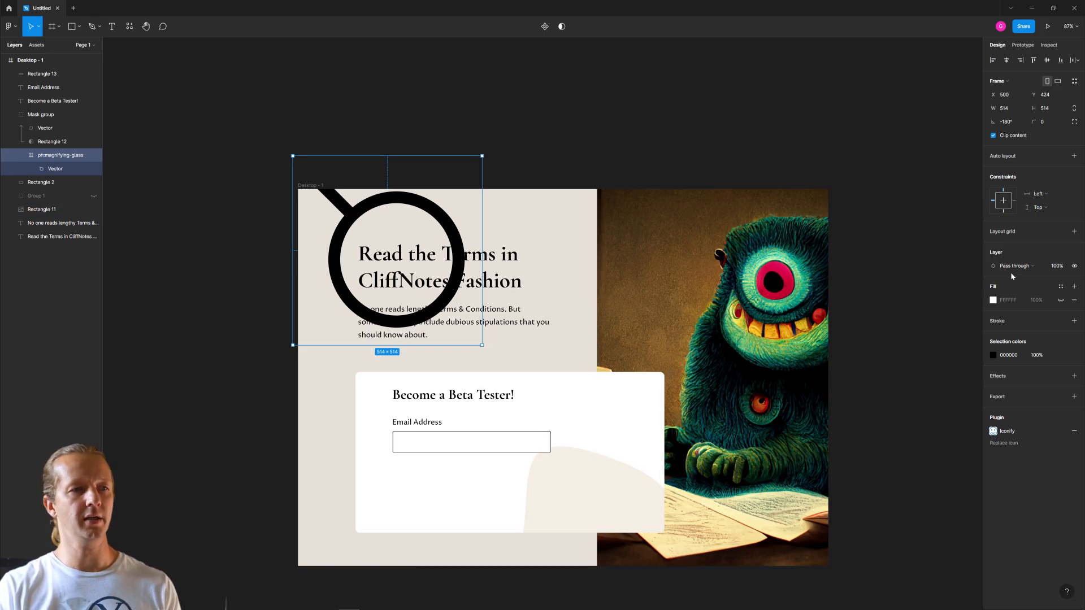
pyautogui.click(56, 116)
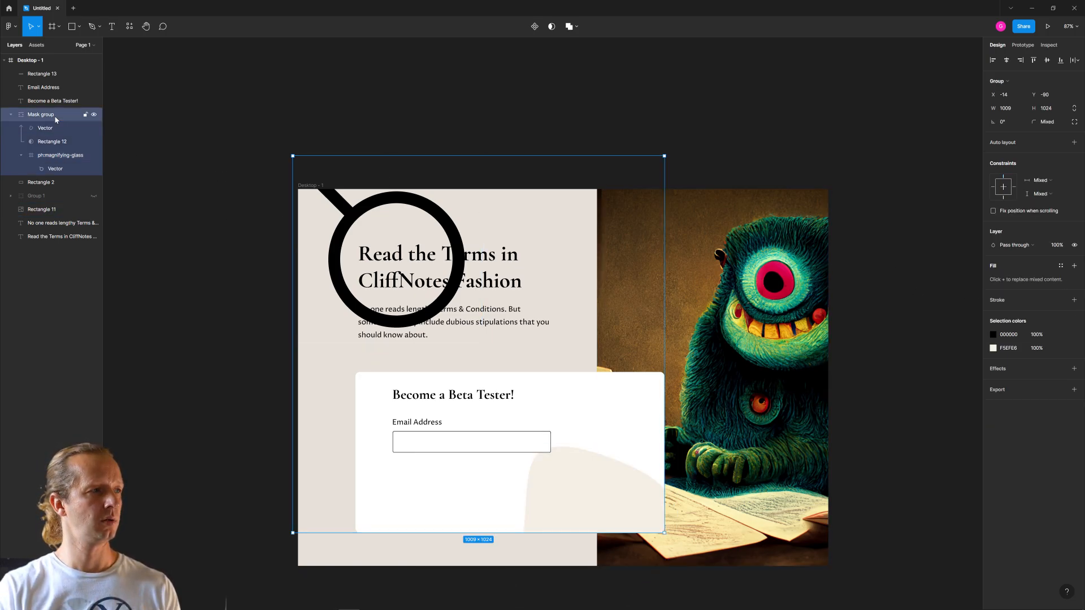
pyautogui.click(55, 154)
pyautogui.moveTo(55, 154); pyautogui.dragTo(64, 242)
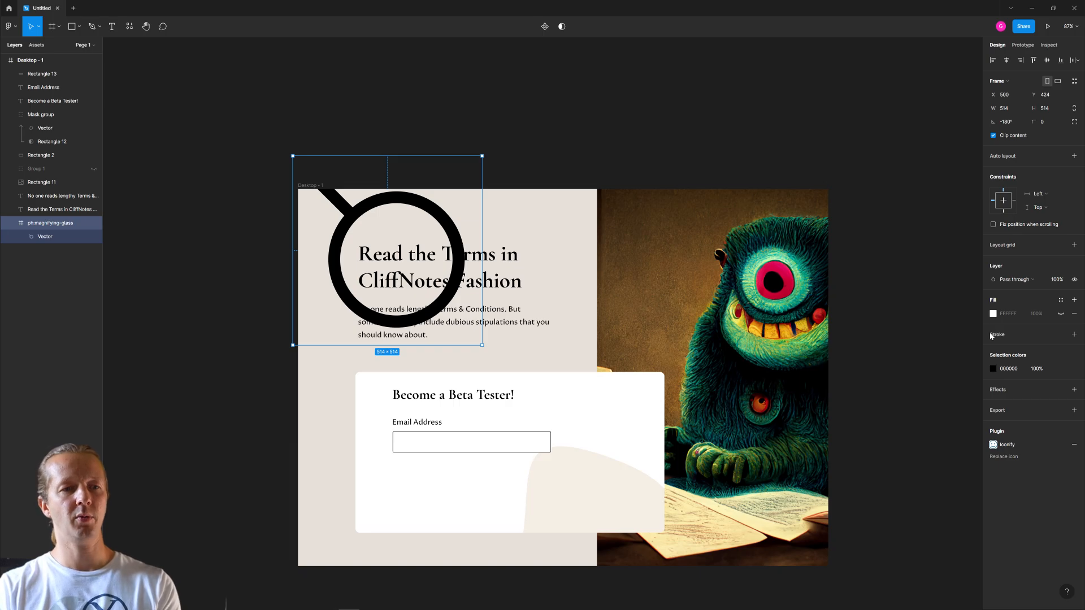
# - Recolour the magnifying glass by sampling the beige page background and darkening that shade to DAD1C6
pyautogui.click(993, 369)
pyautogui.click(892, 496)
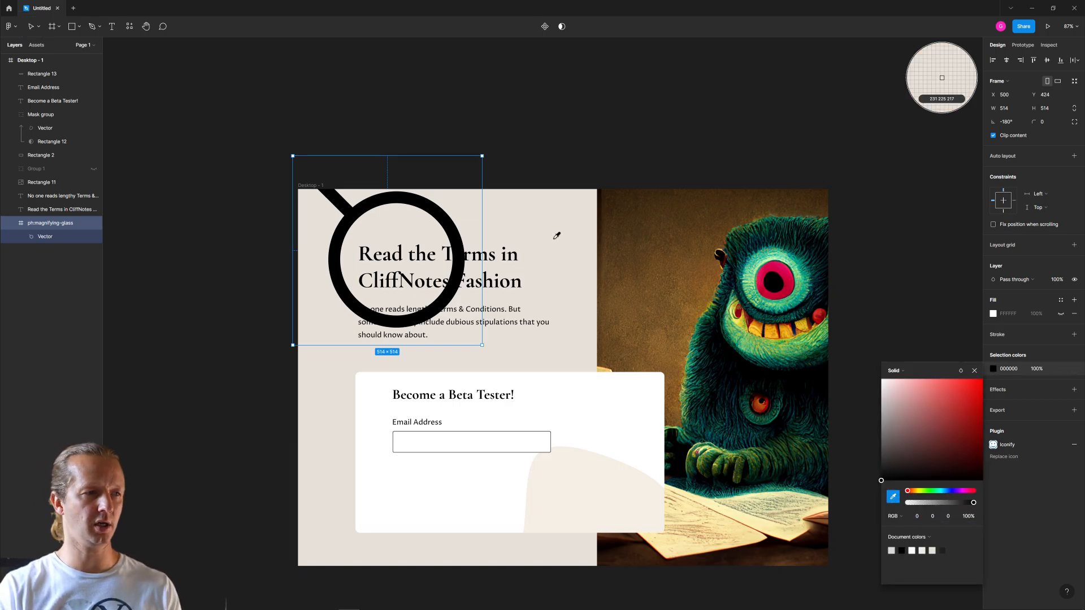
pyautogui.click(554, 216)
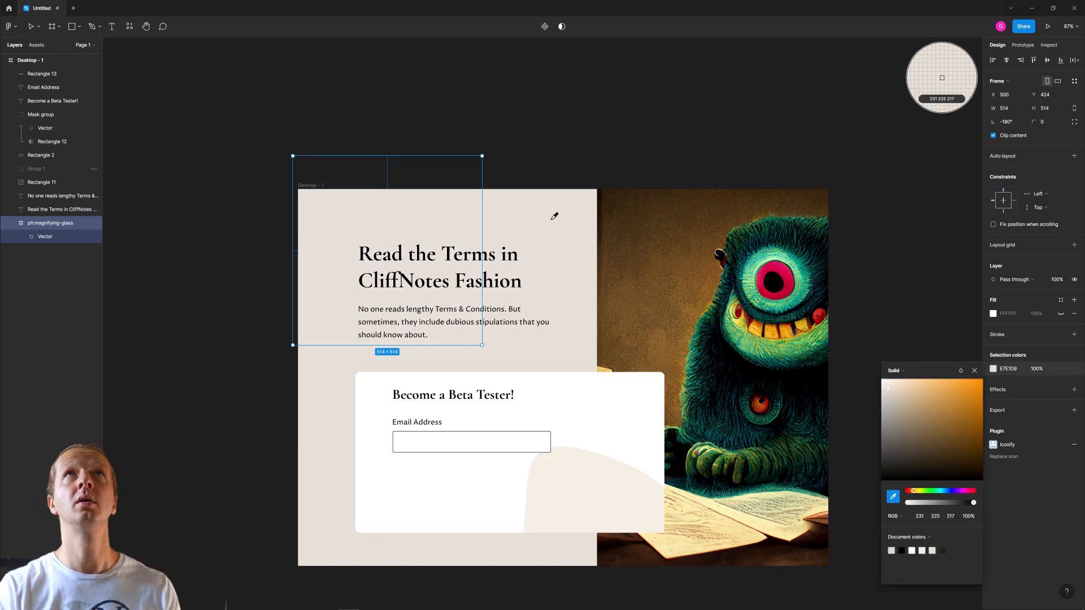
pyautogui.click(891, 396)
pyautogui.moveTo(890, 397); pyautogui.dragTo(890, 397)
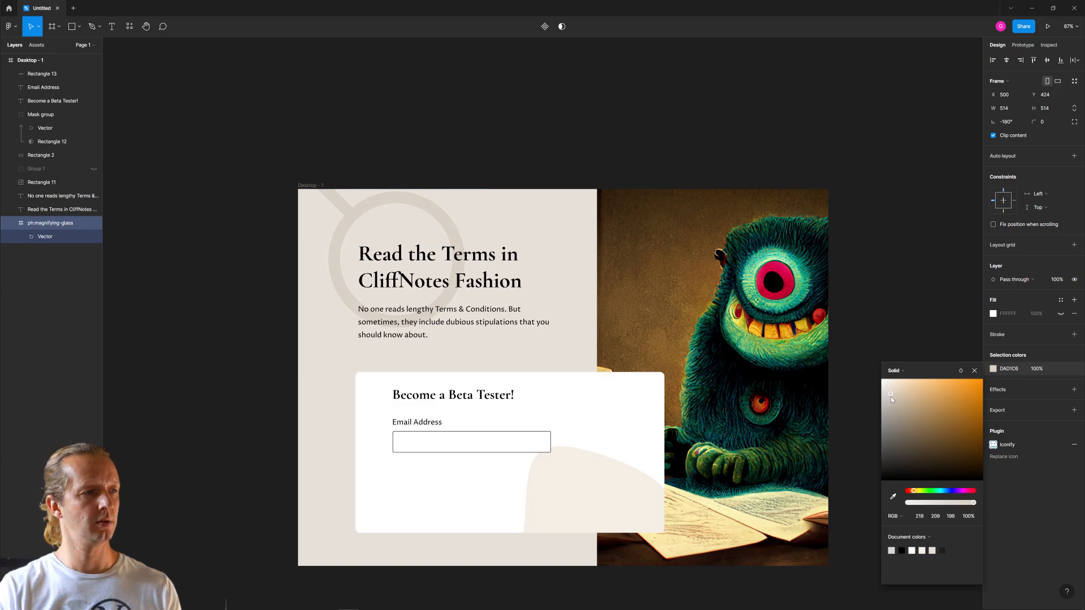
# - Rotate the magnifying glass to about 1.38° and place it partly off the frame's upper edge at X 0, Y -146.63
pyautogui.moveTo(414, 208); pyautogui.dragTo(522, 230)
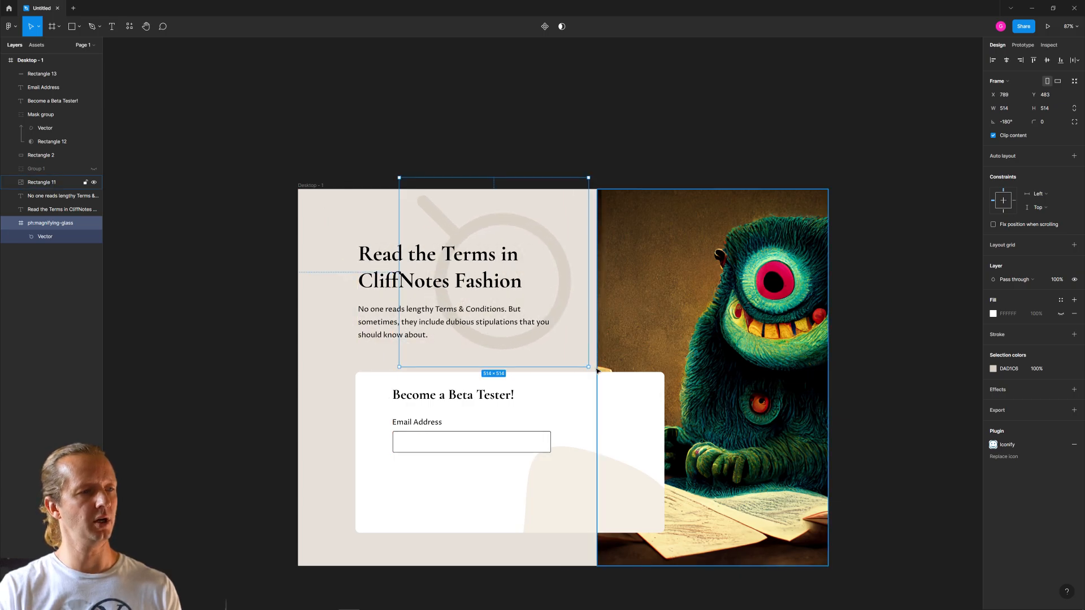
pyautogui.moveTo(595, 371); pyautogui.dragTo(400, 182)
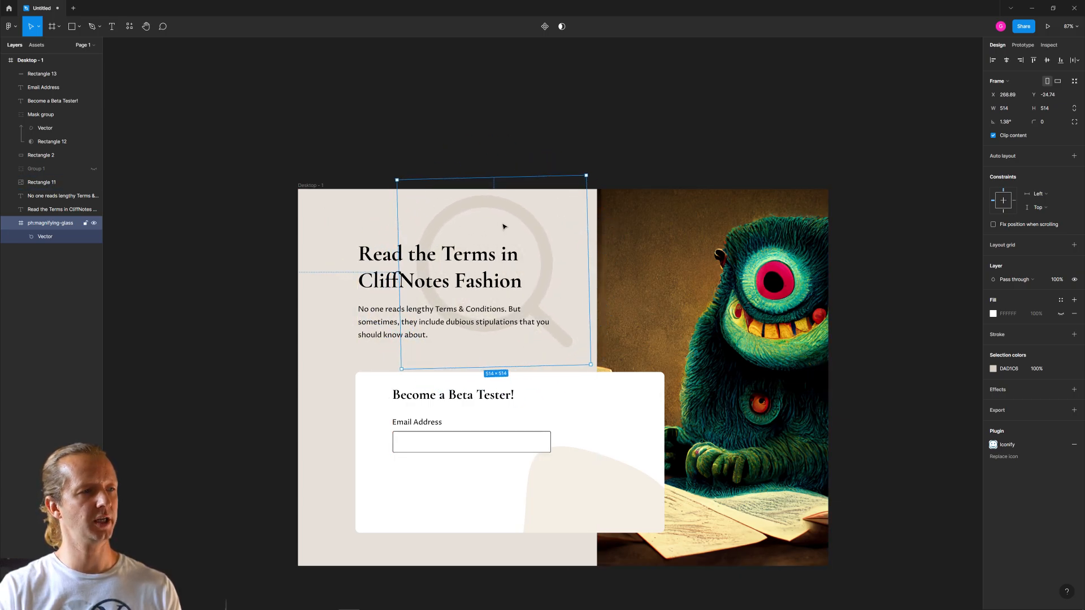
pyautogui.moveTo(562, 243); pyautogui.dragTo(454, 219)
pyautogui.click(490, 157)
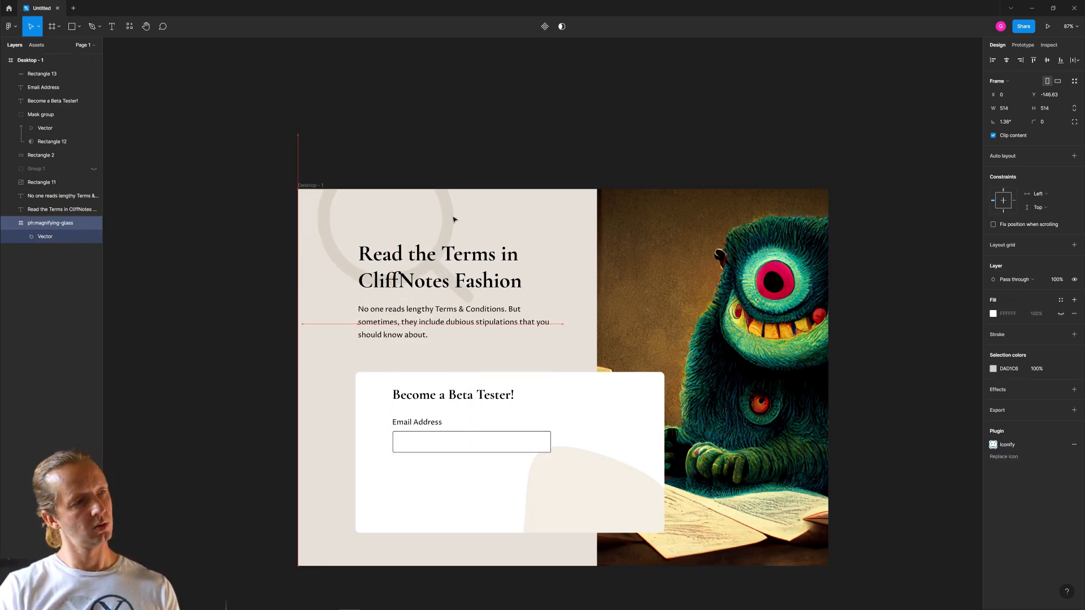
pyautogui.click(423, 66)
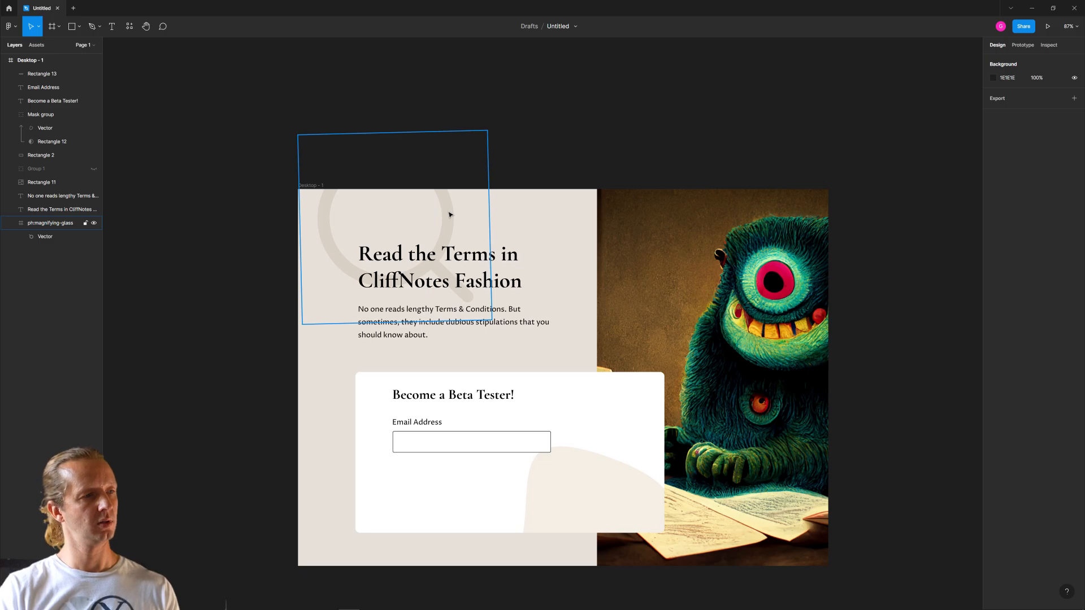
# - Shift the card heading, the "Email Address" label and its field together towards the card's left edge, putting the field at X 203
pyautogui.click(440, 402)
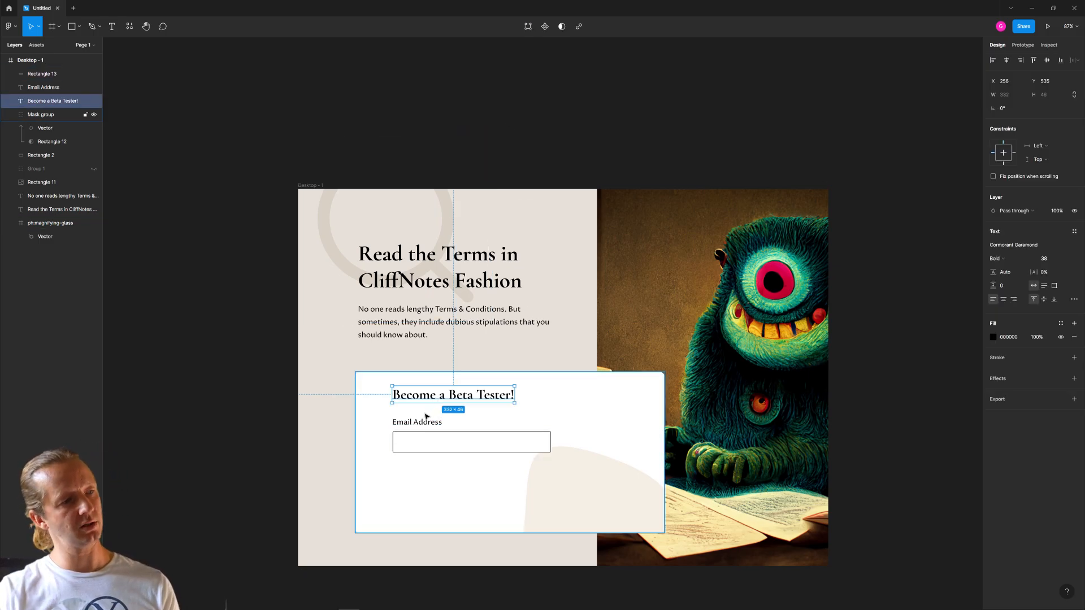
pyautogui.keyDown('shift'); pyautogui.click(419, 422); pyautogui.keyUp('shift')
pyautogui.keyDown('shift'); pyautogui.click(421, 443); pyautogui.keyUp('shift')
pyautogui.moveTo(420, 425); pyautogui.dragTo(400, 425)
pyautogui.click(160, 310)
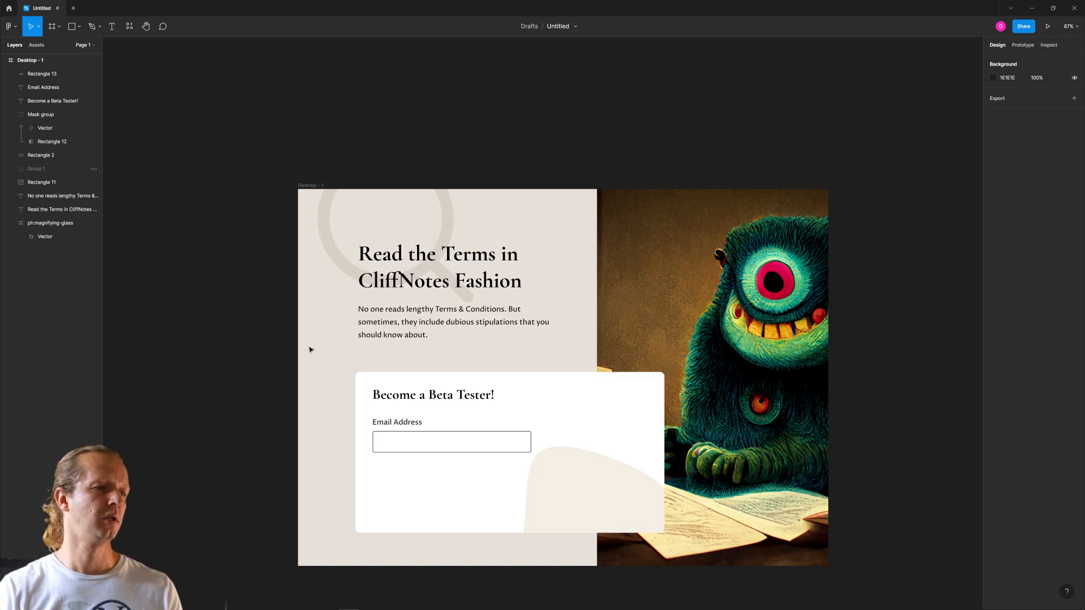
pyautogui.click(450, 443)
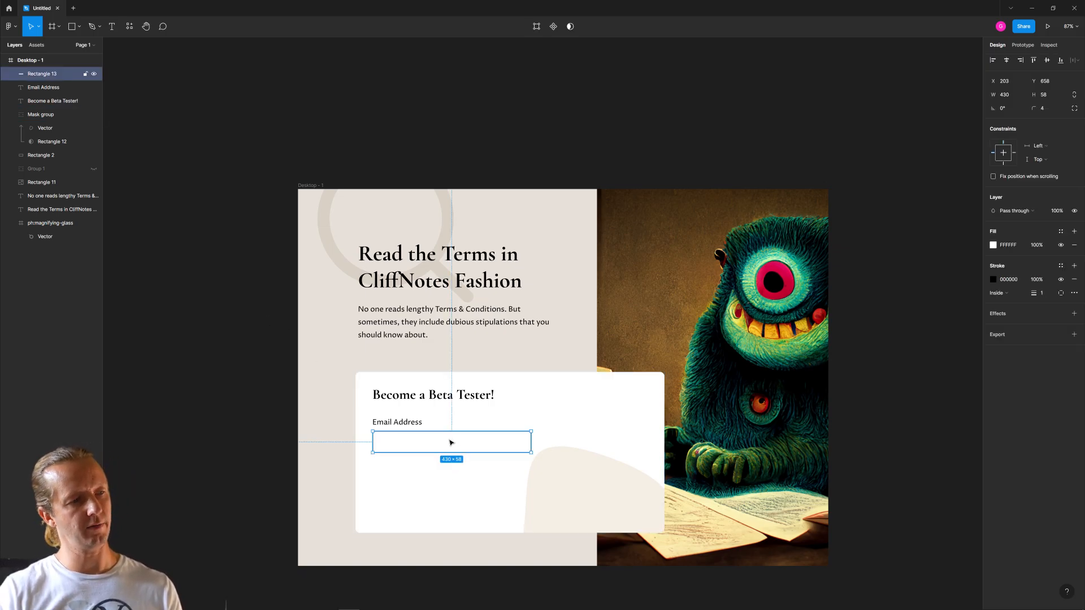
pyautogui.click(486, 501)
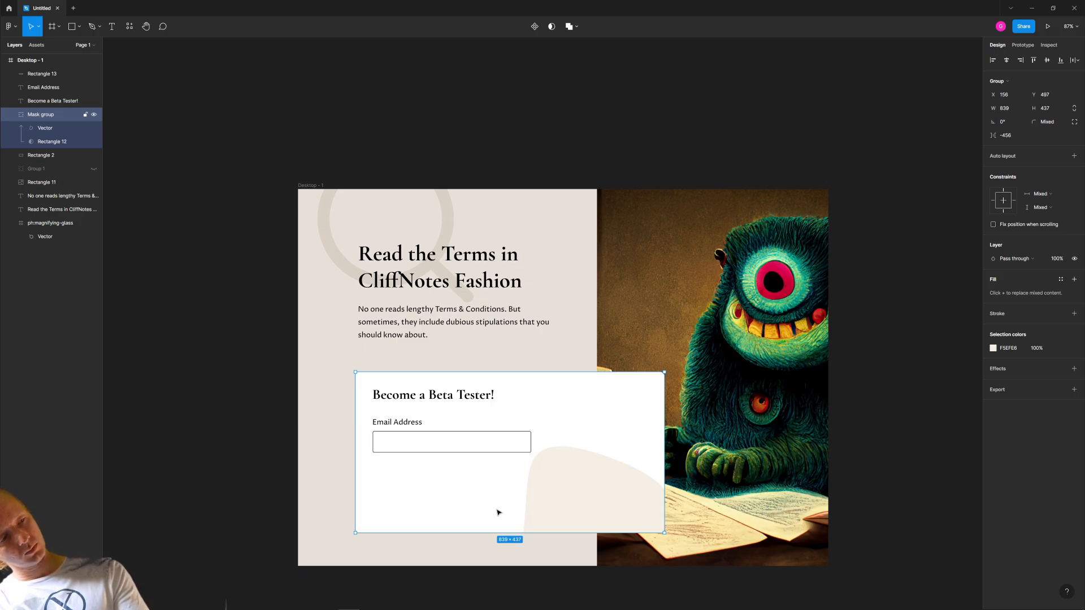
pyautogui.click(473, 446)
pyautogui.click(302, 420)
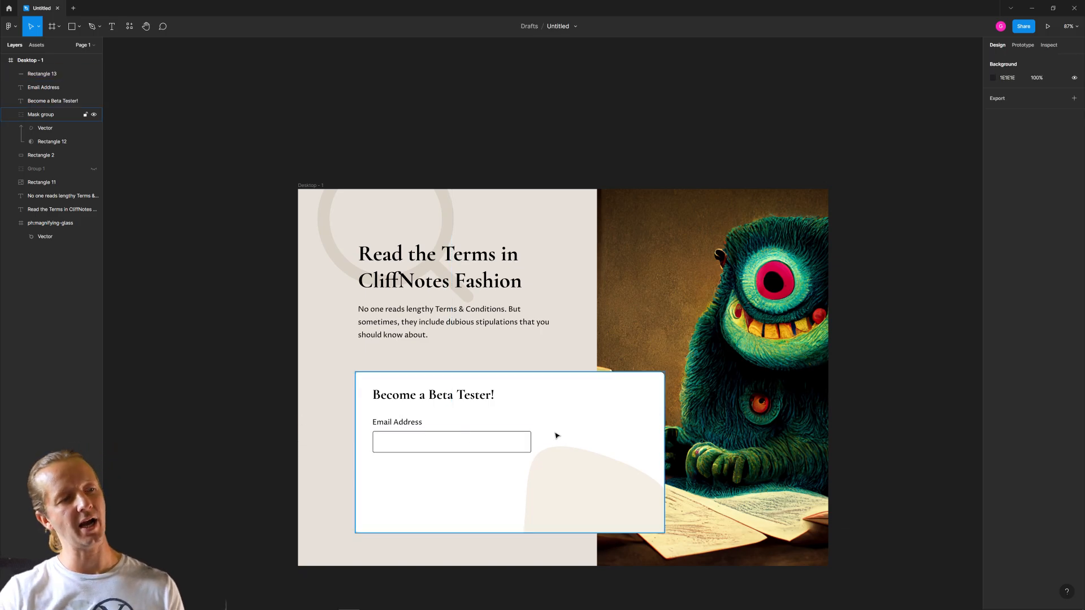
# - Narrow the Email Address field rectangle to a width of 381
pyautogui.click(510, 448)
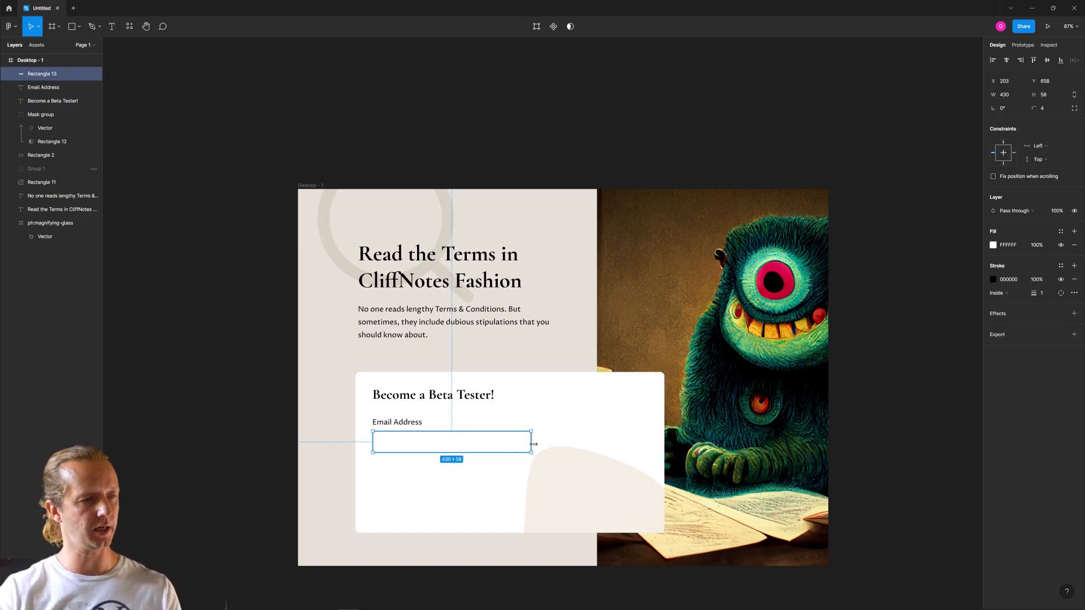
pyautogui.moveTo(533, 445); pyautogui.dragTo(511, 448)
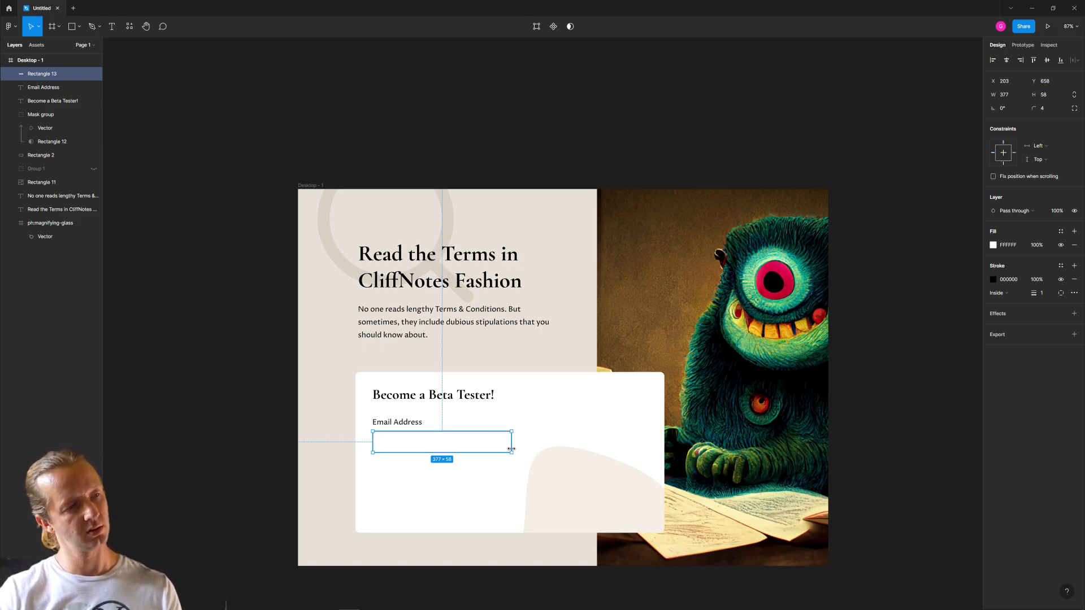
pyautogui.moveTo(511, 448); pyautogui.dragTo(513, 448)
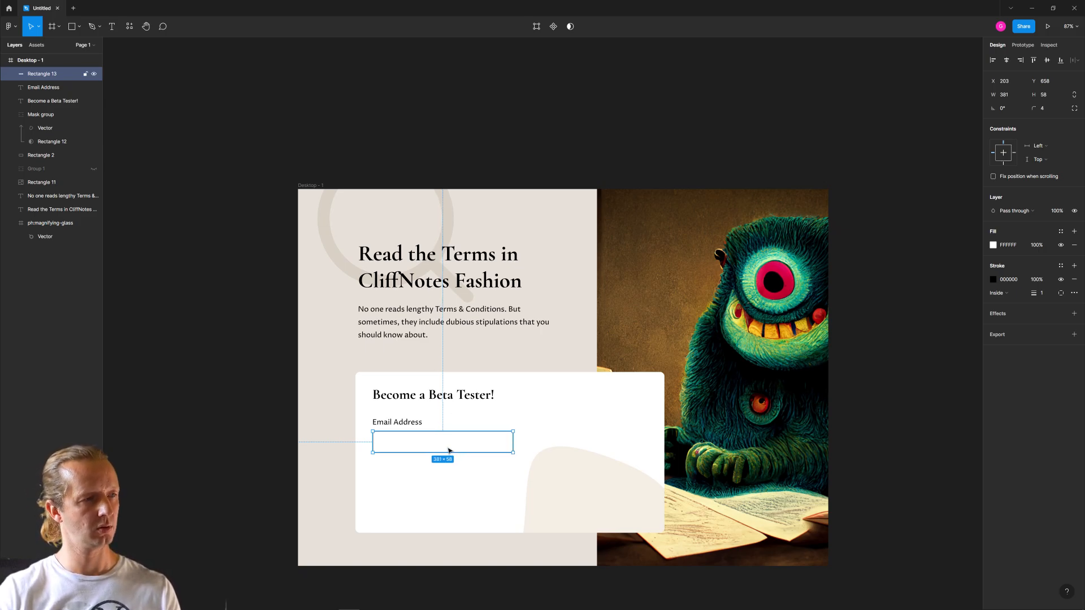
# - Duplicate the Email Address field below itself, narrow the copy to under half its width and move it lower in the card
pyautogui.hotkey('ctrl', 'd')
pyautogui.moveTo(431, 446); pyautogui.dragTo(425, 480)
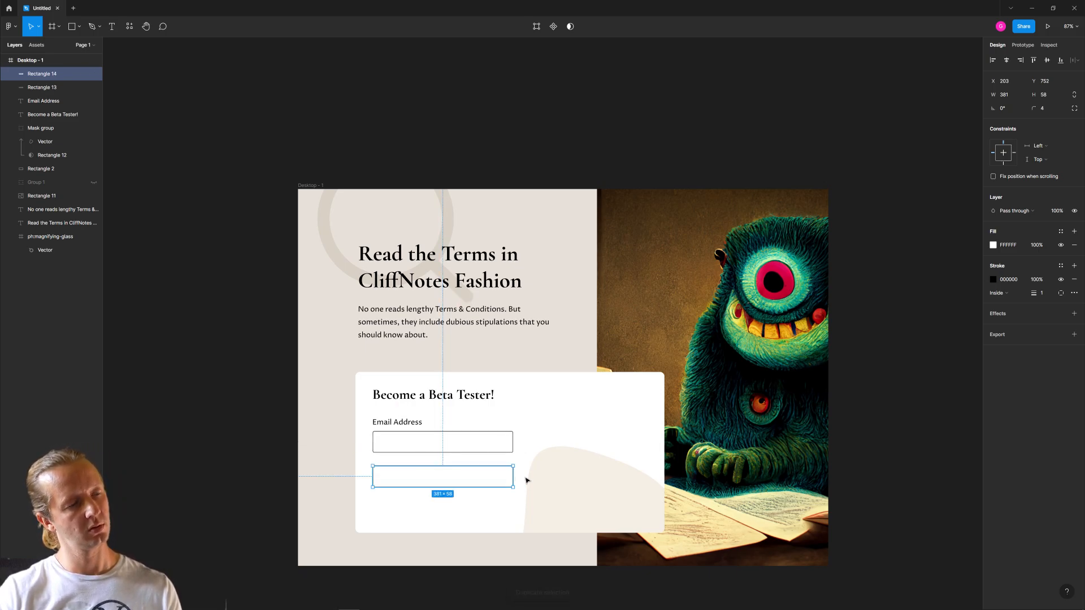
pyautogui.moveTo(511, 478); pyautogui.dragTo(383, 501)
pyautogui.click(276, 434)
# - Duplicate the "Email Address" label below the wide email field and set the copy's font size to 14
pyautogui.moveTo(395, 423); pyautogui.dragTo(396, 467)
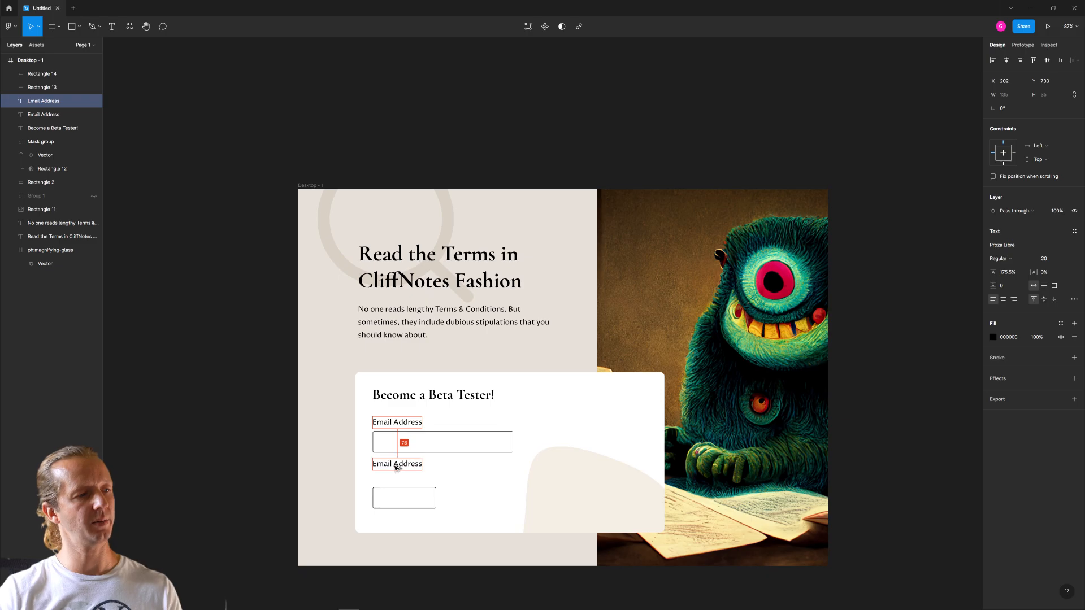
pyautogui.click(1051, 260)
pyautogui.write('19')
pyautogui.press('Return')
pyautogui.press('Down')
pyautogui.press('Down')
pyautogui.press('Down')
pyautogui.press('Down')
pyautogui.press('Down')
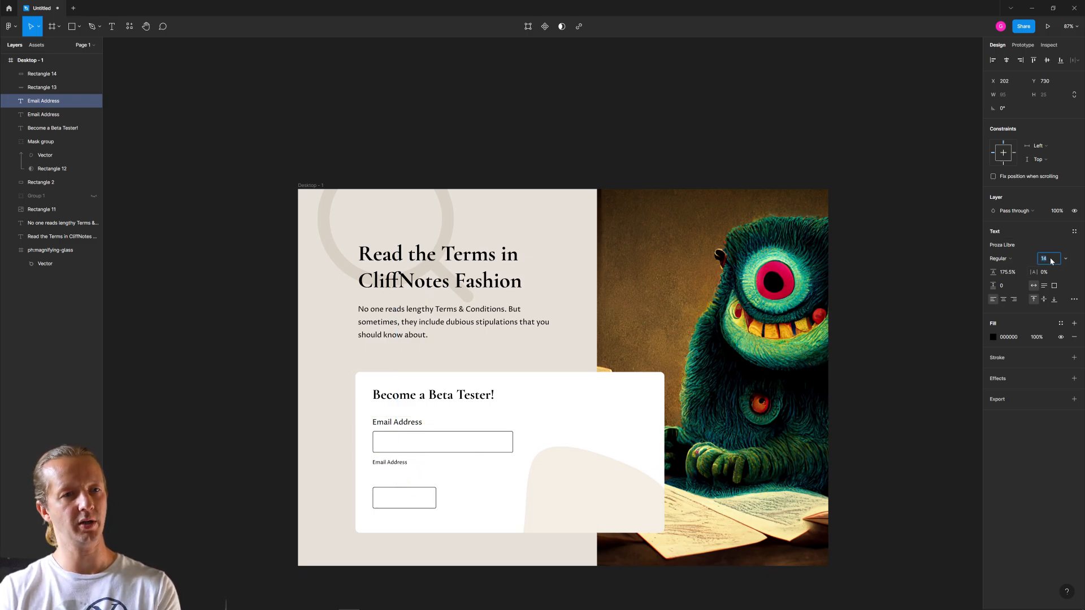
# - Replace the small label's text with "I agree to the terms & privacy policy."
pyautogui.doubleClick(386, 462)
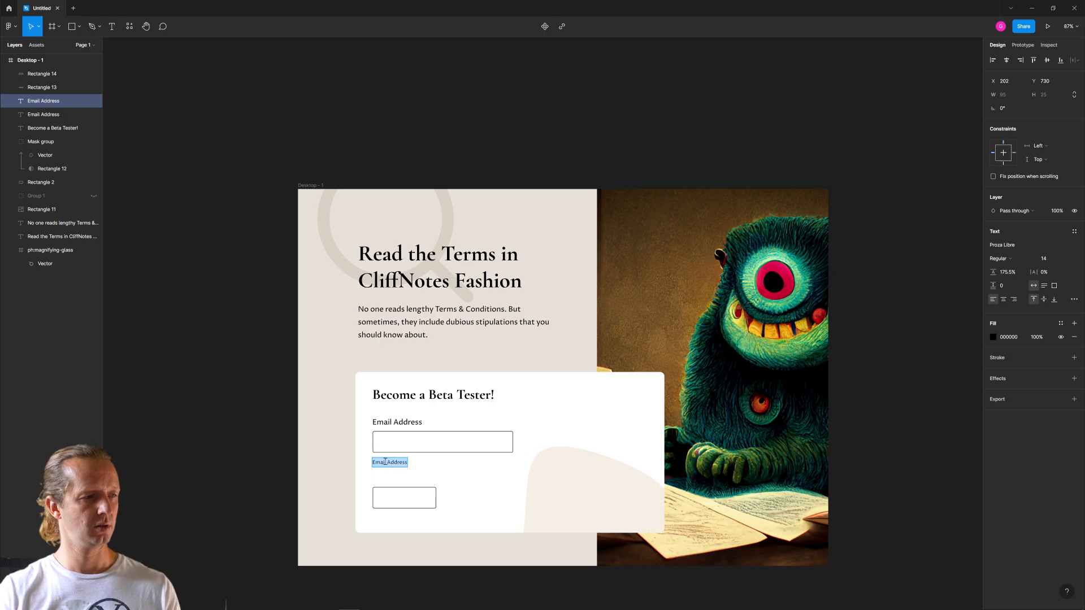
pyautogui.write('I agre')
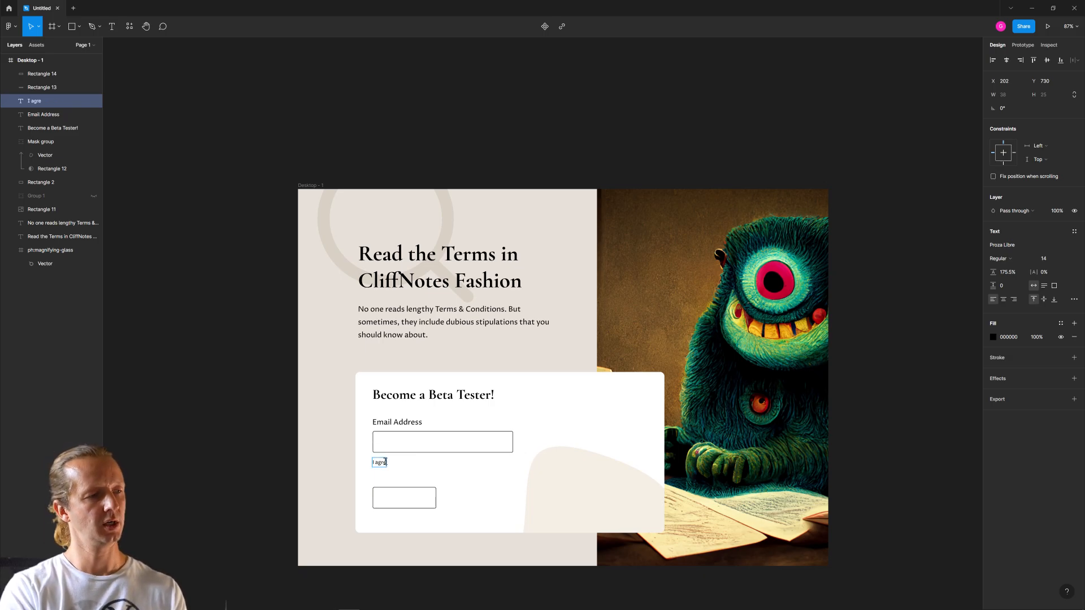
pyautogui.write('e to the terms')
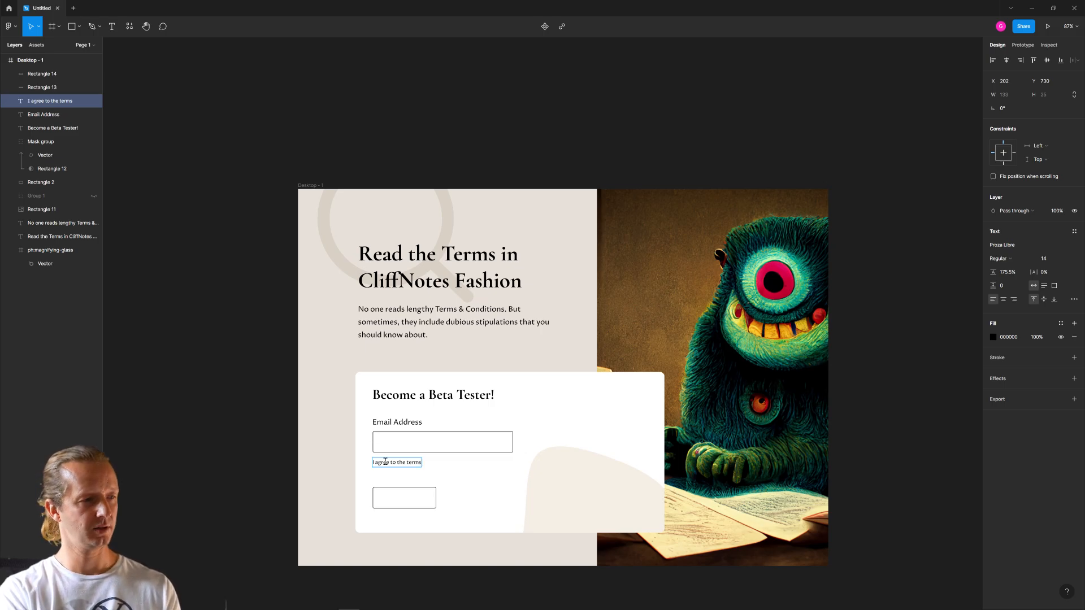
pyautogui.write(' & poli')
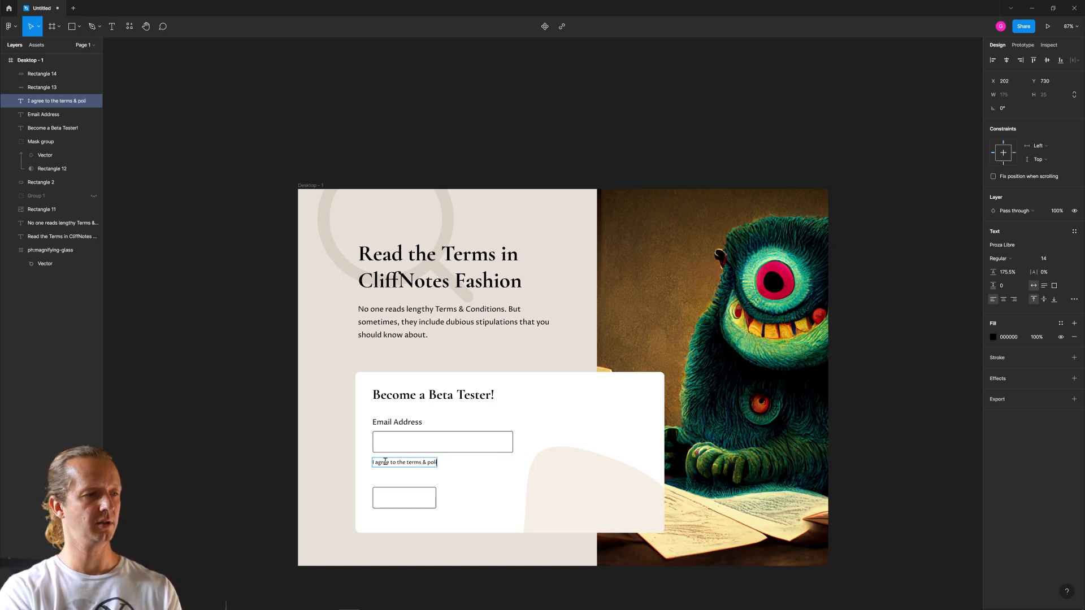
pyautogui.write('cy po')
pyautogui.press('BackSpace')
pyautogui.press('BackSpace')
pyautogui.press('BackSpace')
pyautogui.press('BackSpace')
pyautogui.press('BackSpace')
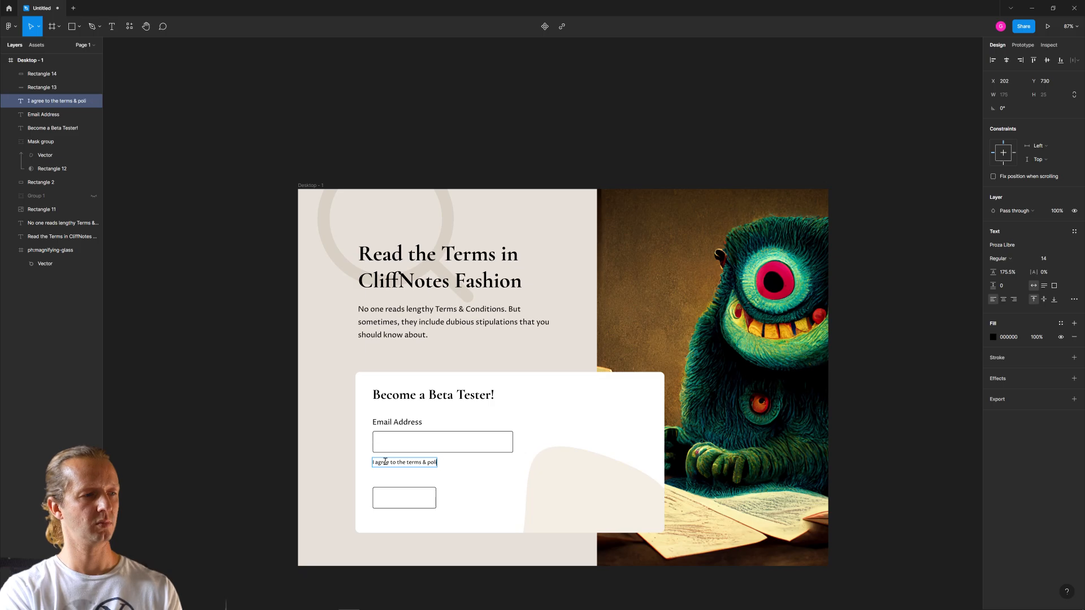
pyautogui.write('rivacy po')
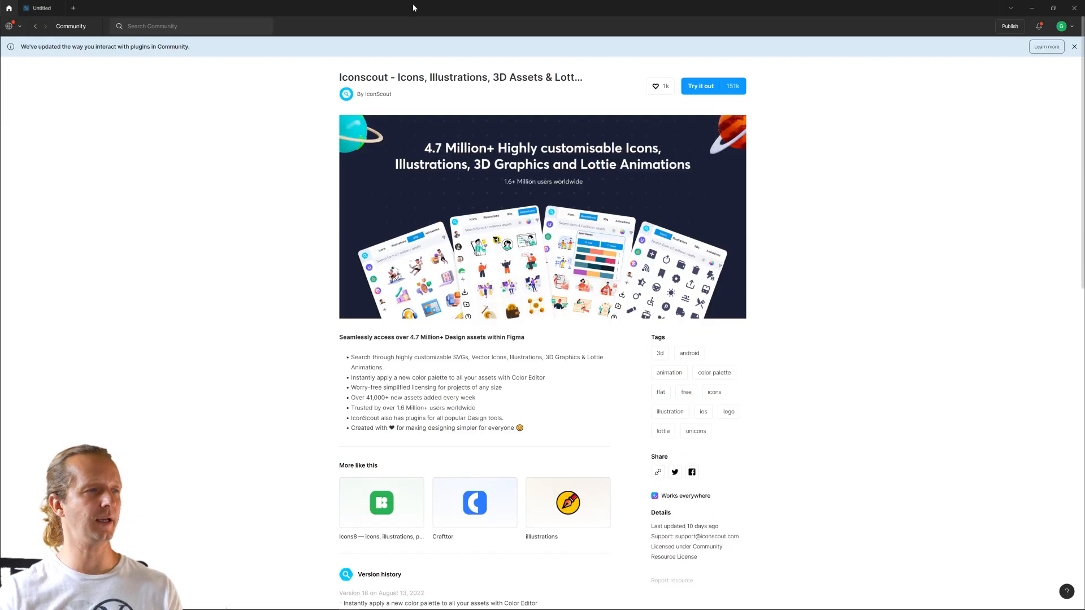
pyautogui.click(43, 10)
pyautogui.press('Return')
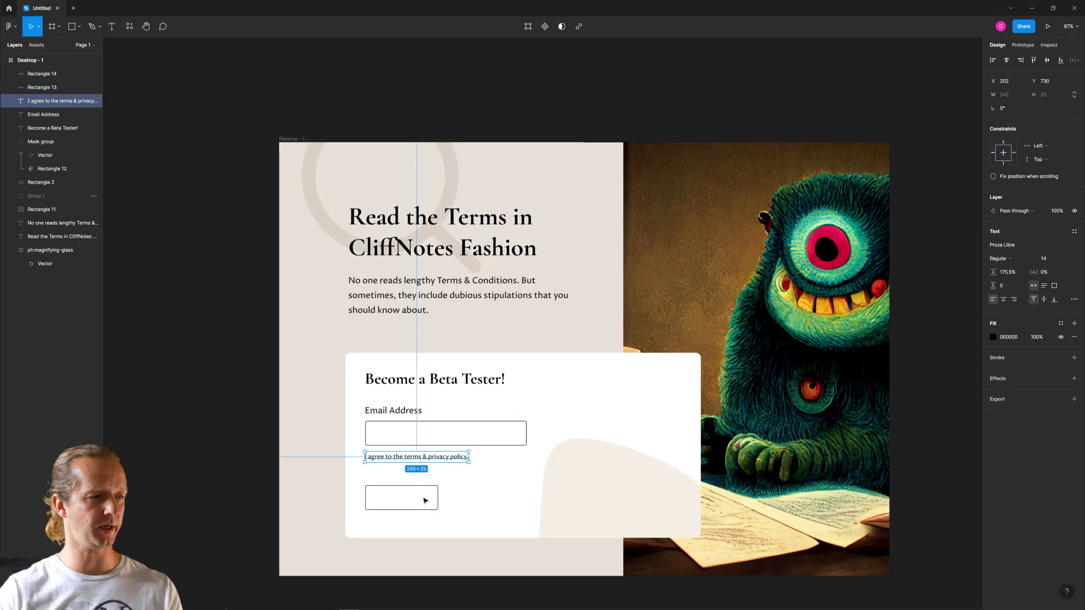
# - Underline the words "terms" and "privacy policy" in the consent line
pyautogui.scroll(5, 424, 497)
pyautogui.click(403, 368)
pyautogui.moveTo(419, 367); pyautogui.dragTo(363, 366)
pyautogui.click(1073, 299)
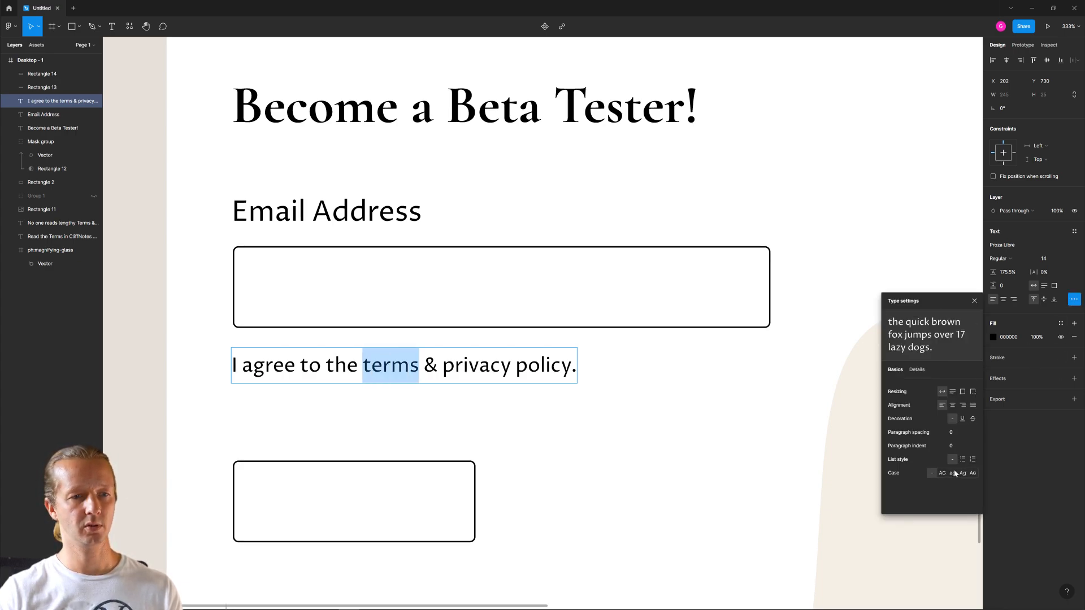
pyautogui.click(962, 419)
pyautogui.moveTo(443, 366); pyautogui.dragTo(568, 363)
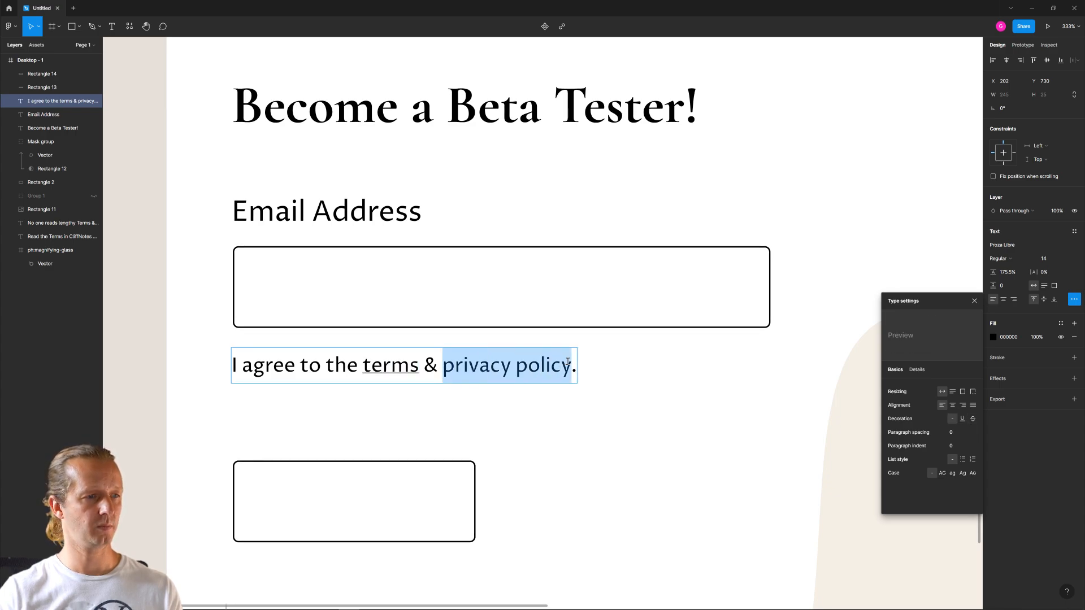
pyautogui.click(962, 419)
pyautogui.click(141, 299)
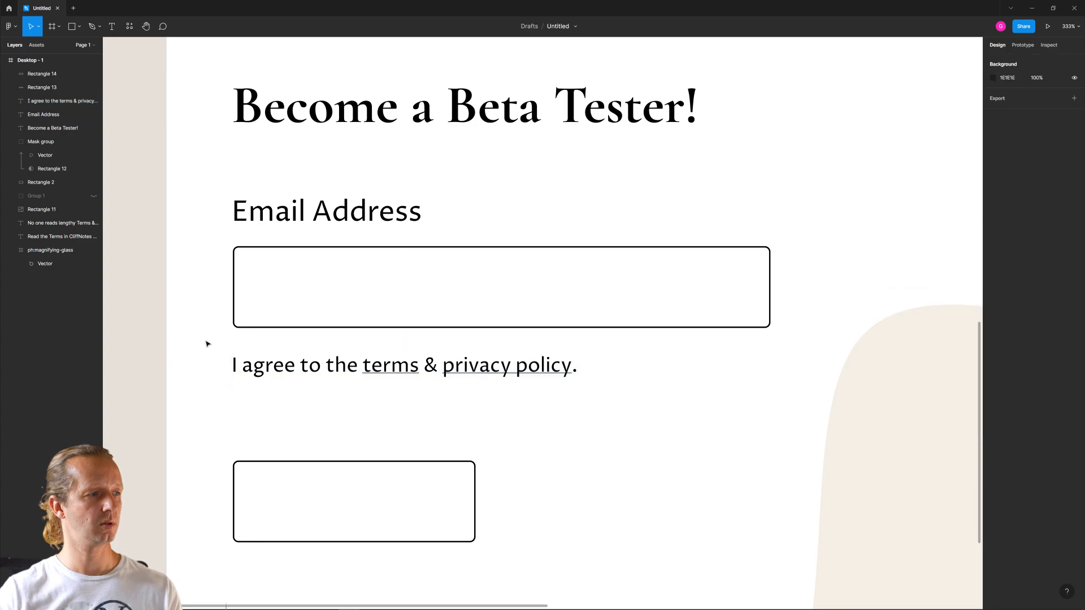
# - Shift the consent line right to X 237 and put a small checkbox, made from a copy of the email field, before it
pyautogui.click(312, 366)
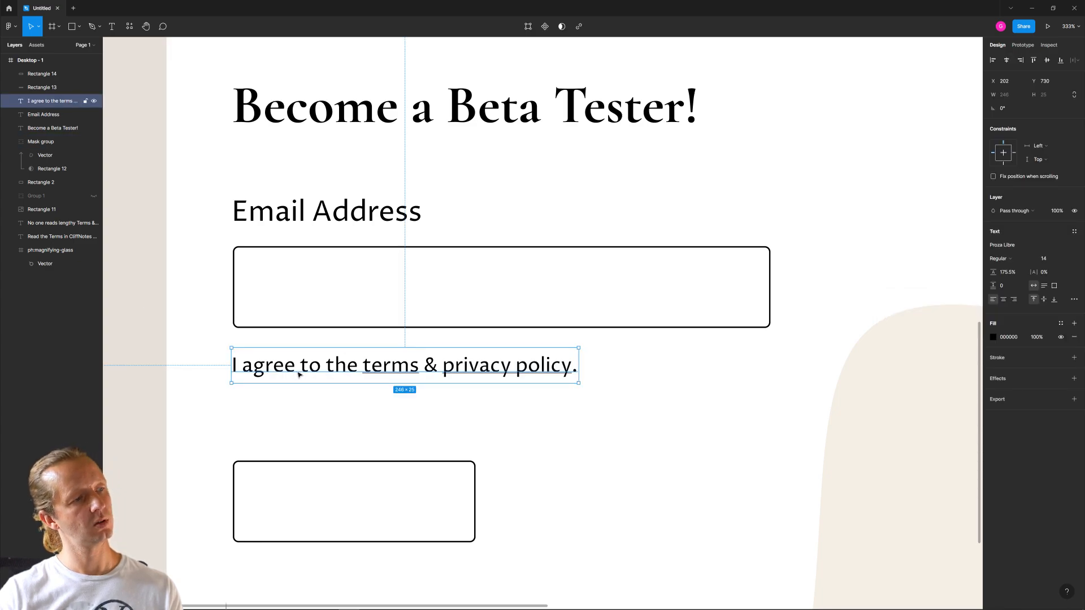
pyautogui.moveTo(299, 374); pyautogui.dragTo(346, 375)
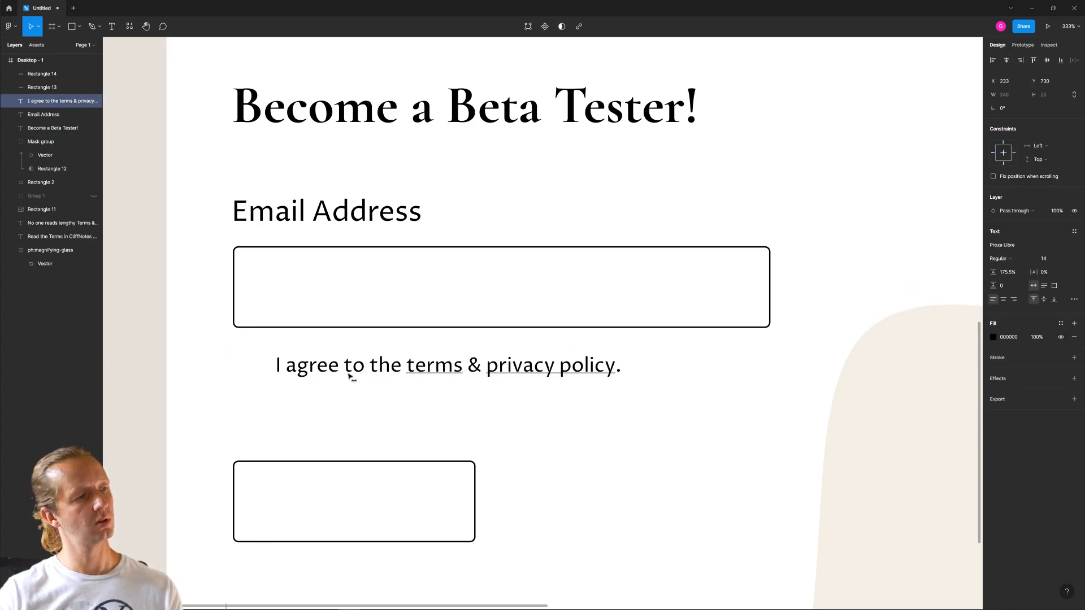
pyautogui.click(381, 317)
pyautogui.hotkey('ctrl', 'd')
pyautogui.moveTo(713, 265); pyautogui.dragTo(260, 366)
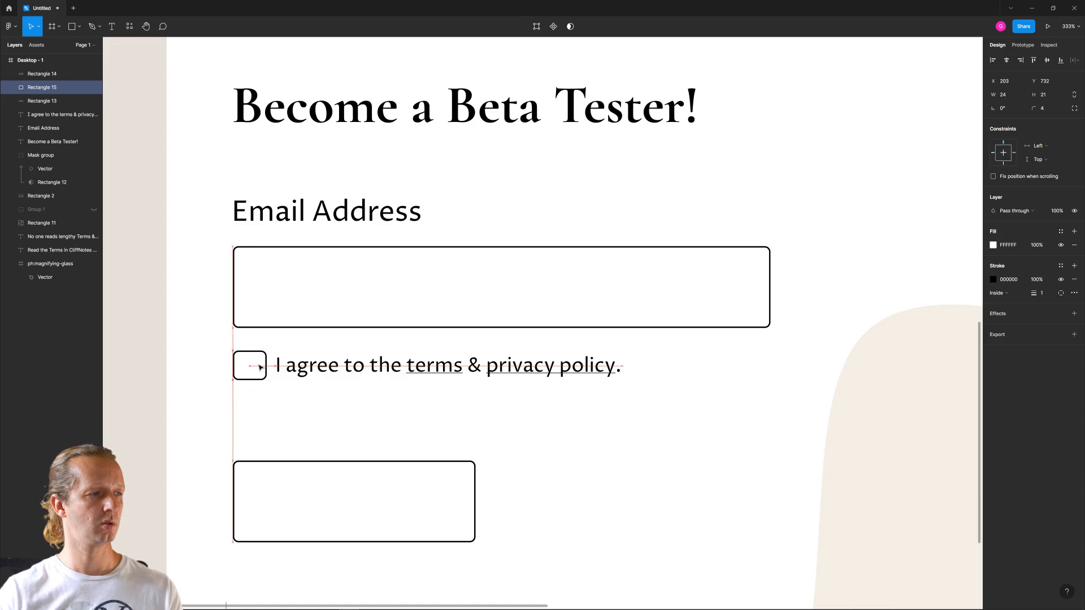
pyautogui.click(339, 373)
pyautogui.hotkey('shift', '1')
pyautogui.click(474, 524)
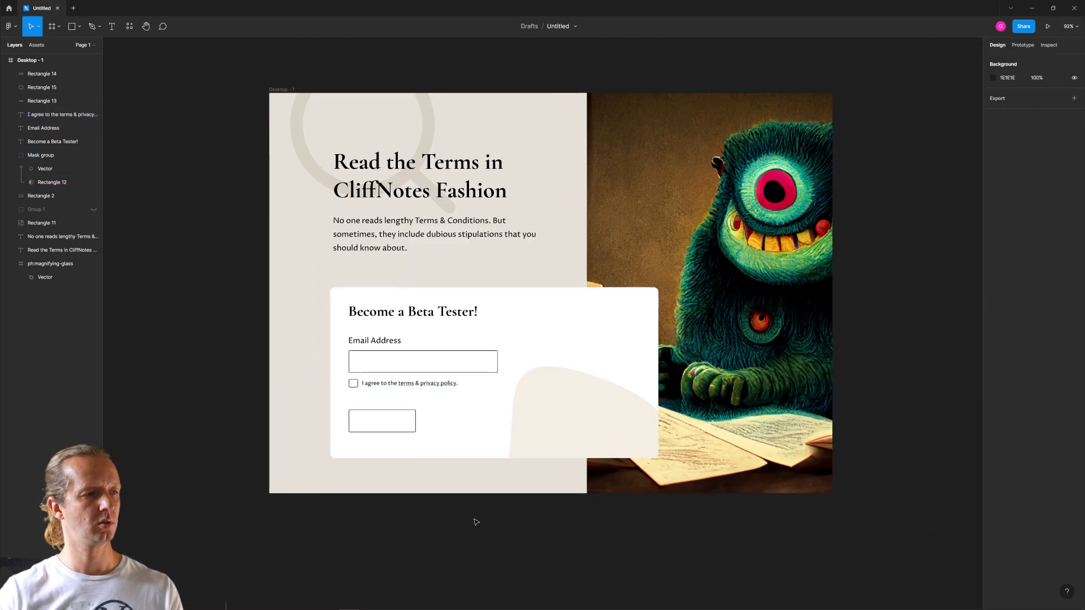
# - Remove the stroke from the short rectangle under the consent line and fill it with black (000000)
pyautogui.click(383, 424)
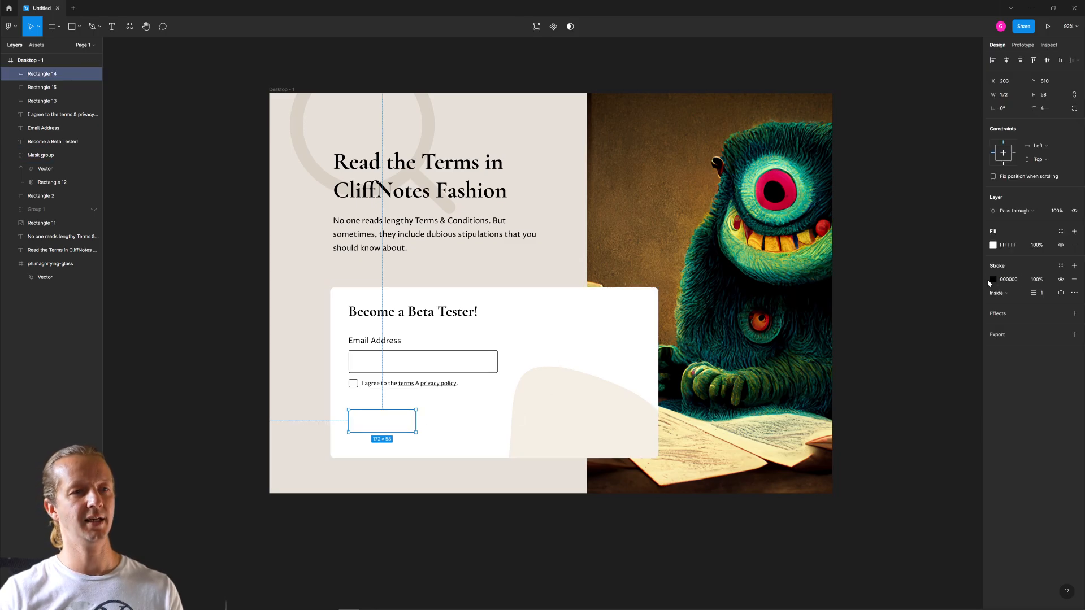
pyautogui.click(1074, 279)
pyautogui.click(993, 245)
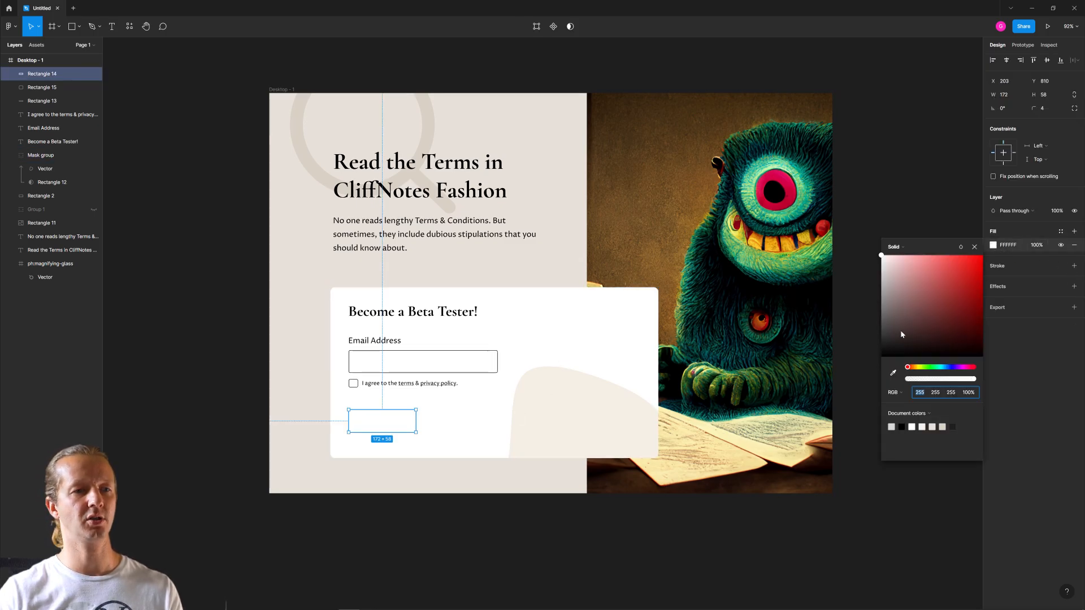
pyautogui.moveTo(902, 334); pyautogui.dragTo(882, 356)
pyautogui.click(393, 496)
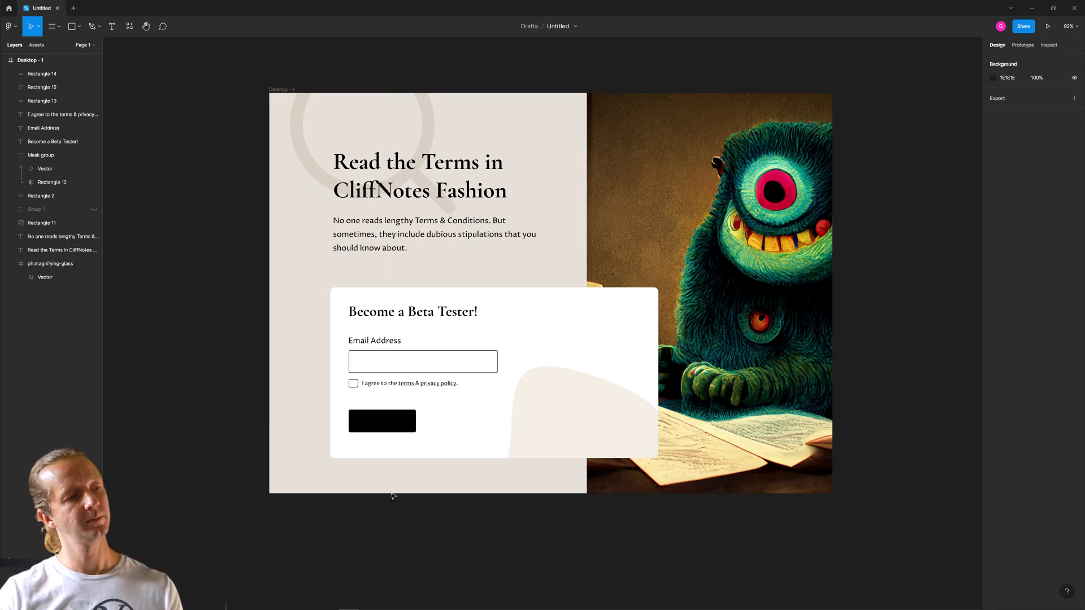
# - Widen the black button rectangle to 274 and move it up to Y 791
pyautogui.click(406, 424)
pyautogui.moveTo(417, 425); pyautogui.dragTo(454, 426)
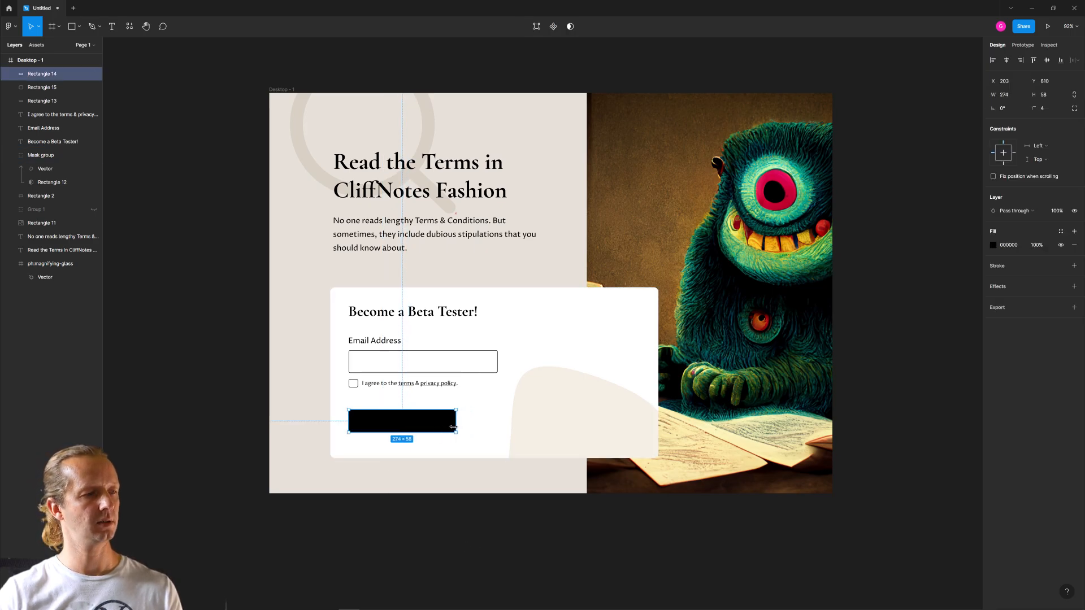
pyautogui.click(441, 511)
pyautogui.click(388, 428)
pyautogui.moveTo(388, 428); pyautogui.dragTo(388, 421)
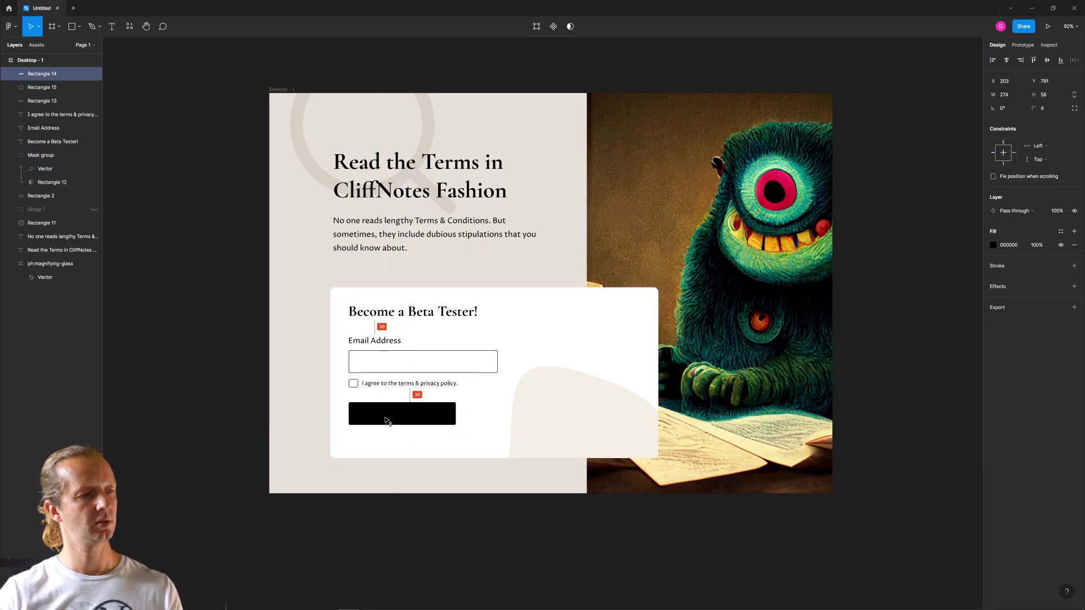
pyautogui.click(419, 455)
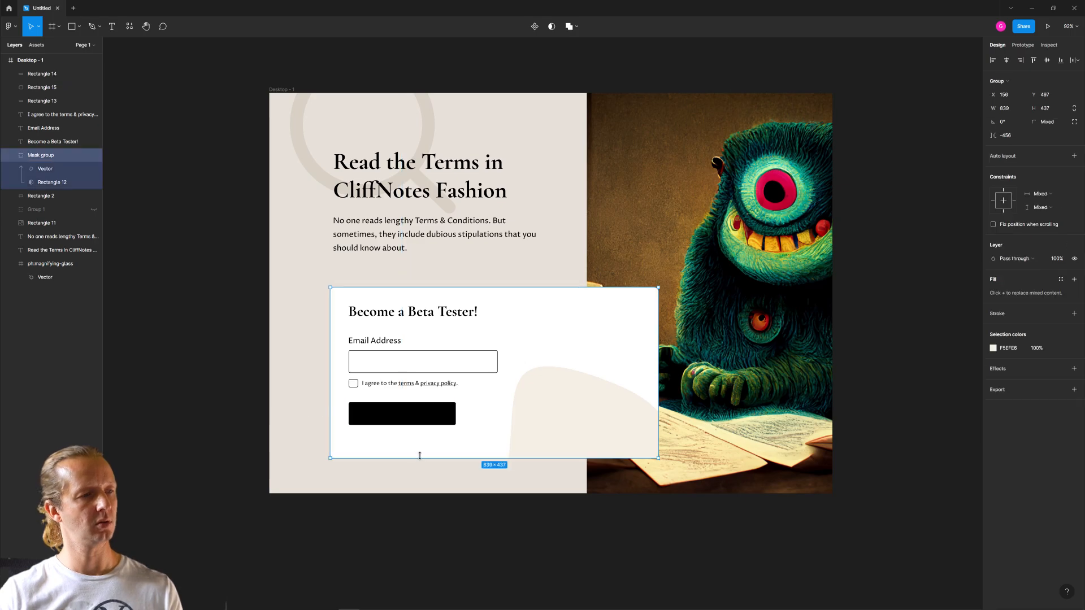
pyautogui.moveTo(420, 455); pyautogui.dragTo(421, 447)
pyautogui.hotkey('ctrl', 'z')
# - Shorten the white card rectangle to a height of 406 and reduce the decorative mask group's height to match its lower edge
pyautogui.click(421, 454)
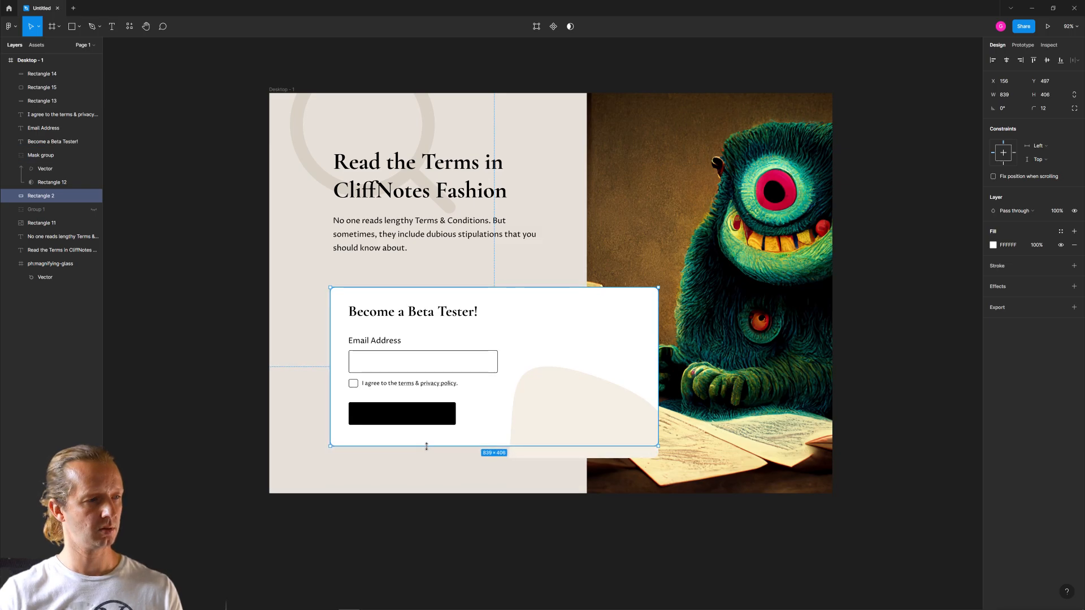
pyautogui.click(564, 456)
pyautogui.moveTo(558, 458); pyautogui.dragTo(550, 446)
pyautogui.click(497, 479)
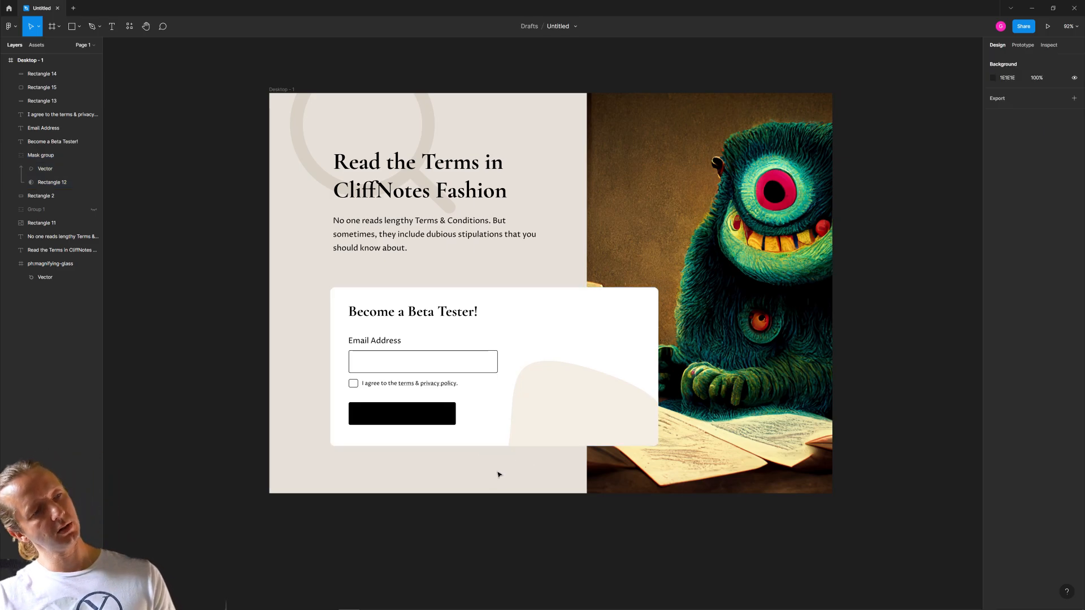
# - Duplicate the "Email Address" label onto the black button rectangle
pyautogui.scroll(5, 336, 426)
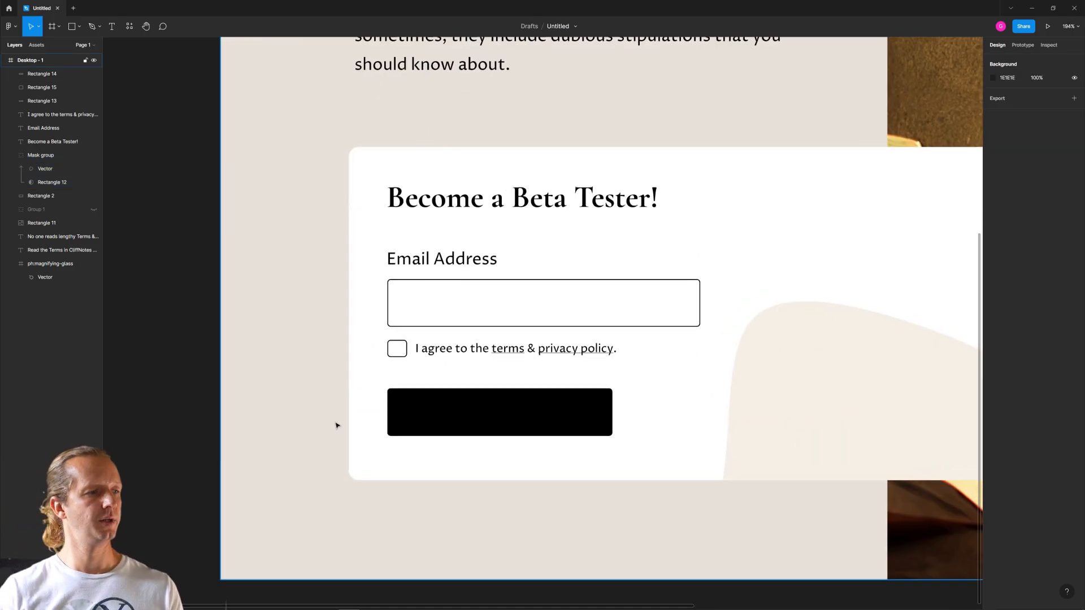
pyautogui.click(475, 197)
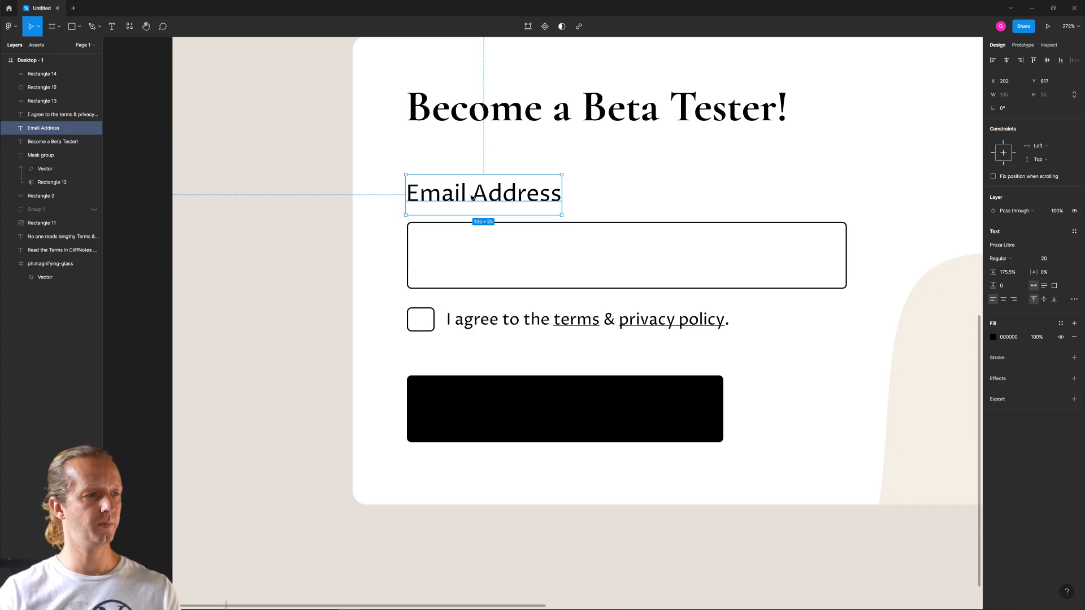
pyautogui.moveTo(474, 197); pyautogui.dragTo(553, 411)
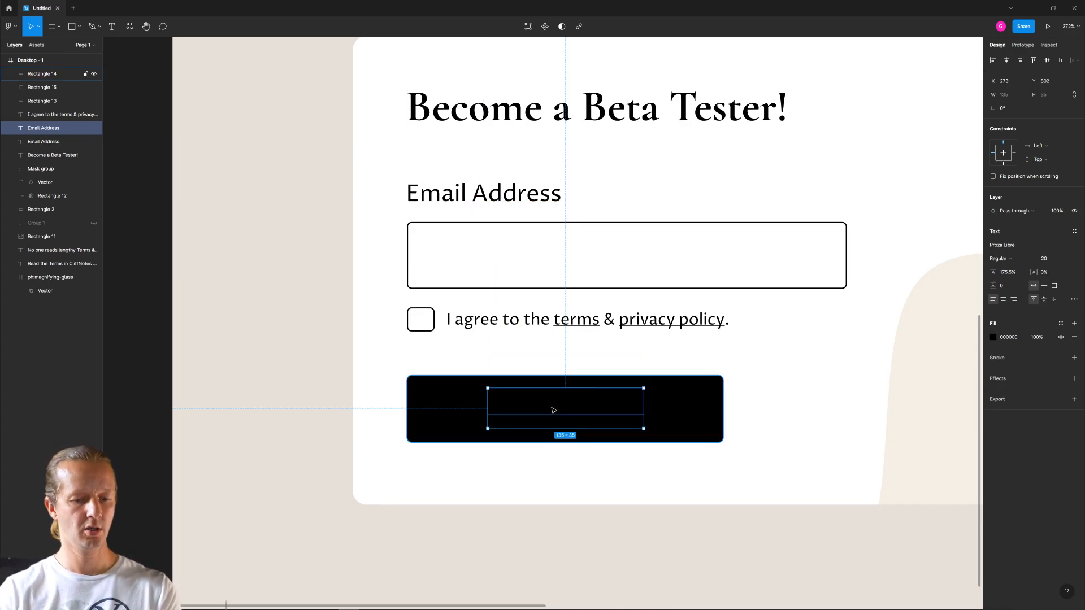
# - Colour the copied label white (FFFFFF) and bring it in front of the black button rectangle
pyautogui.press(']')
pyautogui.press('[')
pyautogui.click(993, 338)
pyautogui.moveTo(954, 361); pyautogui.dragTo(846, 319)
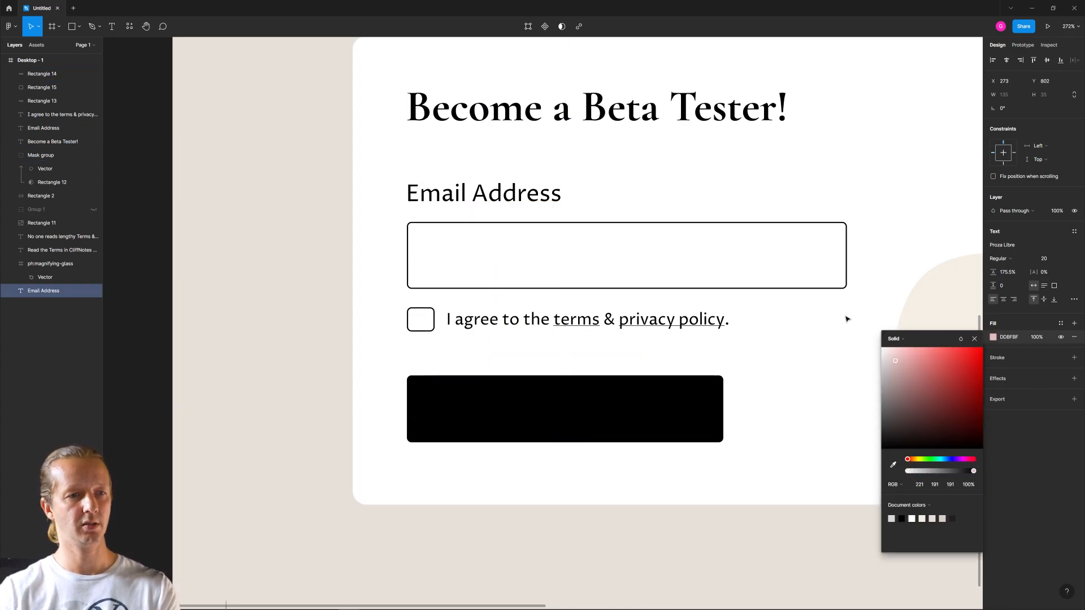
pyautogui.click(676, 401)
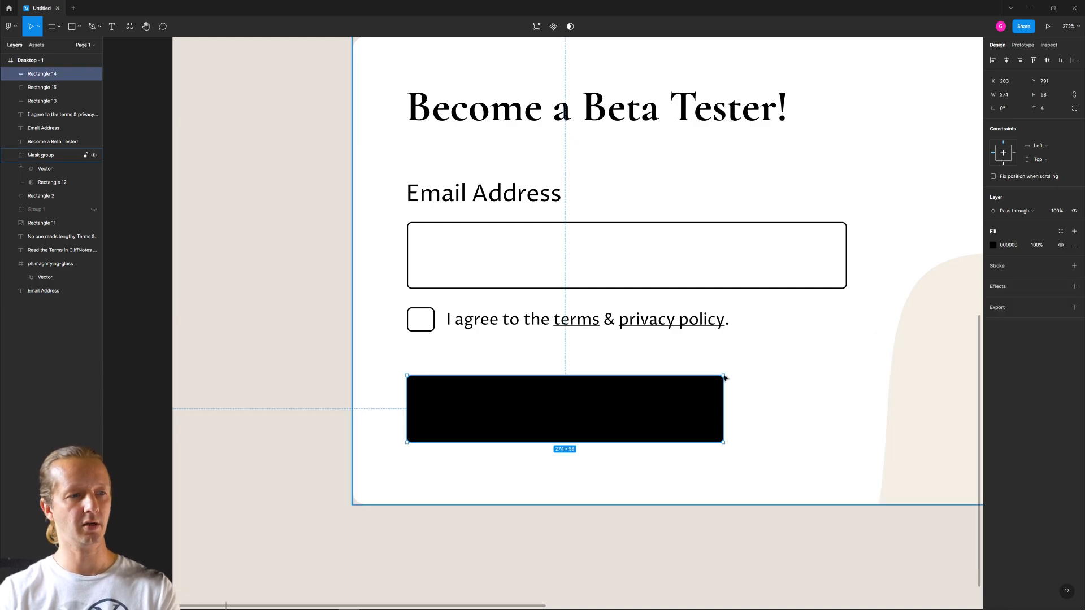
pyautogui.click(44, 292)
pyautogui.press(']')
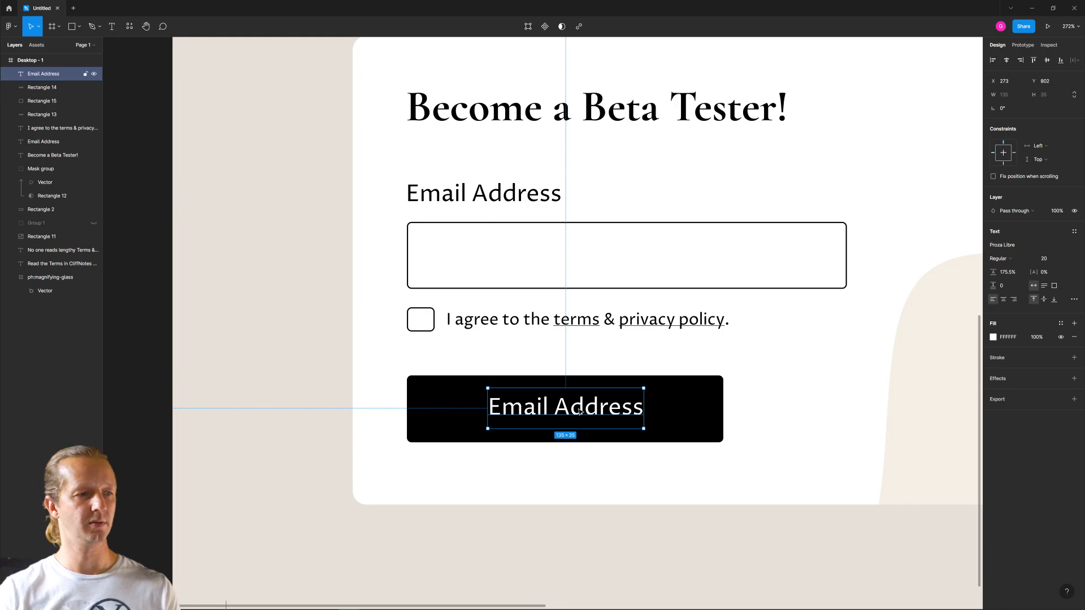
# - Move the button label towards the button's left edge at X 227, Y 804 and change its text to "Sign me up!"
pyautogui.moveTo(569, 413); pyautogui.dragTo(515, 415)
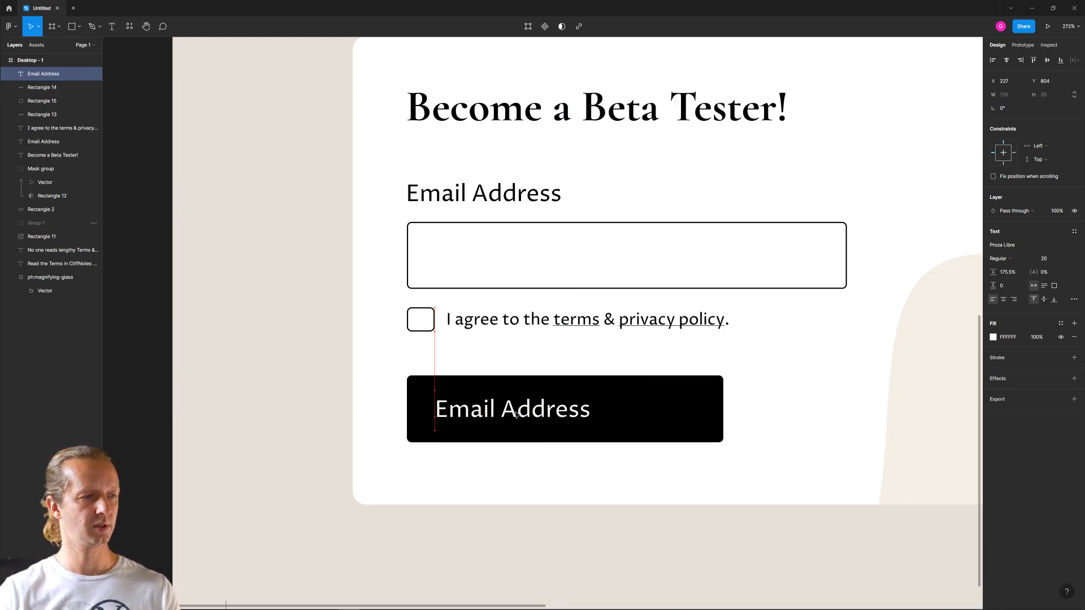
pyautogui.doubleClick(515, 411)
pyautogui.write('Sign me up')
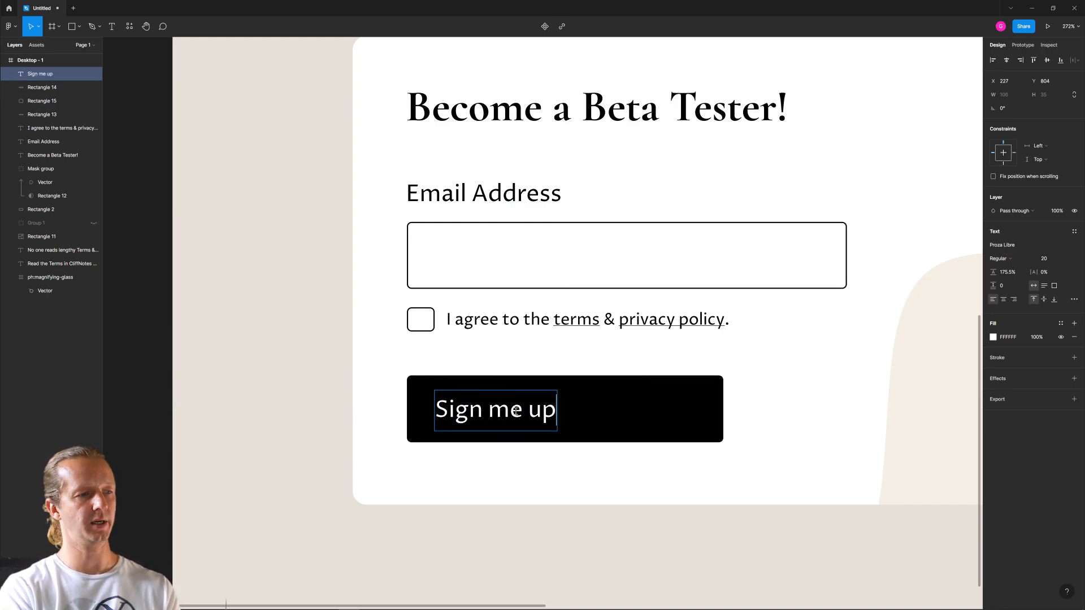
pyautogui.write('!')
pyautogui.press('Escape')
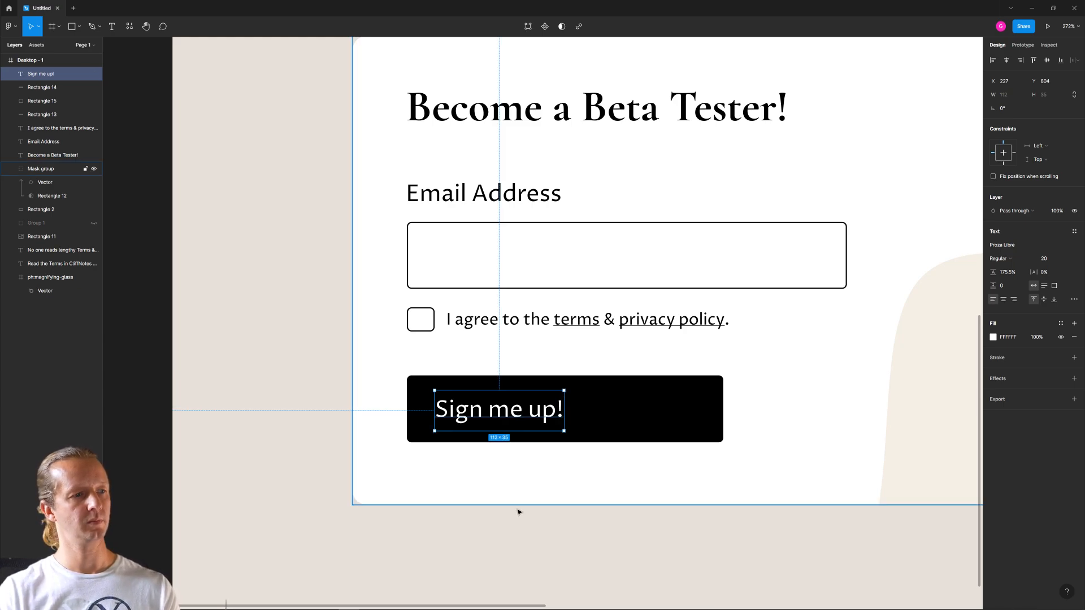
# - Narrow the black button rectangle to a width of 164 and select it together with its label
pyautogui.click(518, 510)
pyautogui.click(678, 415)
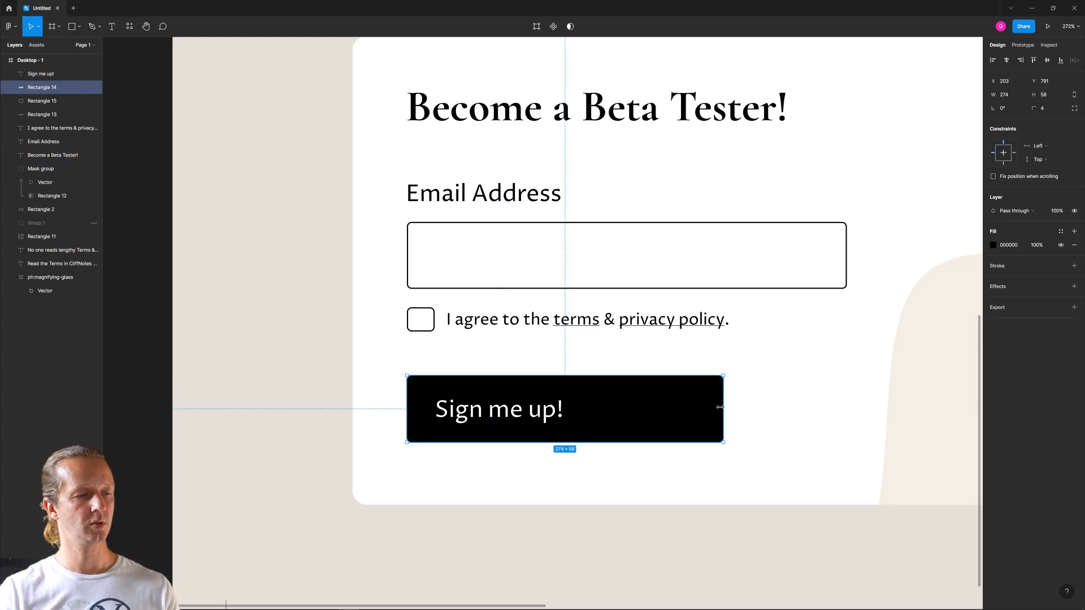
pyautogui.moveTo(719, 407); pyautogui.dragTo(596, 407)
pyautogui.keyDown('shift'); pyautogui.click(498, 409); pyautogui.keyUp('shift')
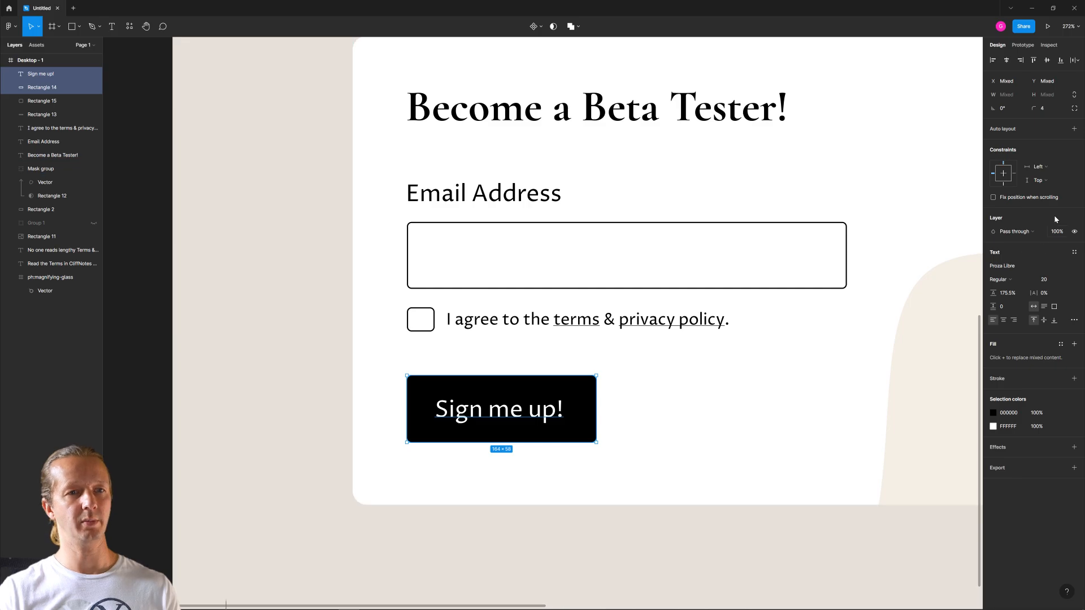
# - Wrap the selected "Sign me up!" label and black rectangle in an auto layout frame
pyautogui.hotkey('shift', 'a')
pyautogui.click(720, 549)
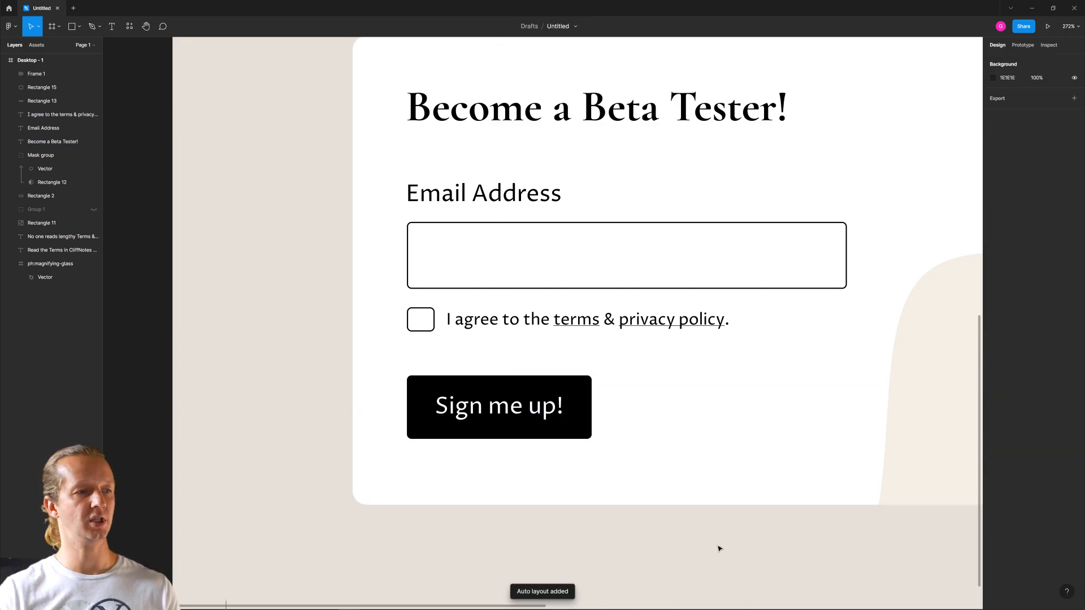
pyautogui.scroll(-10, 257, 343)
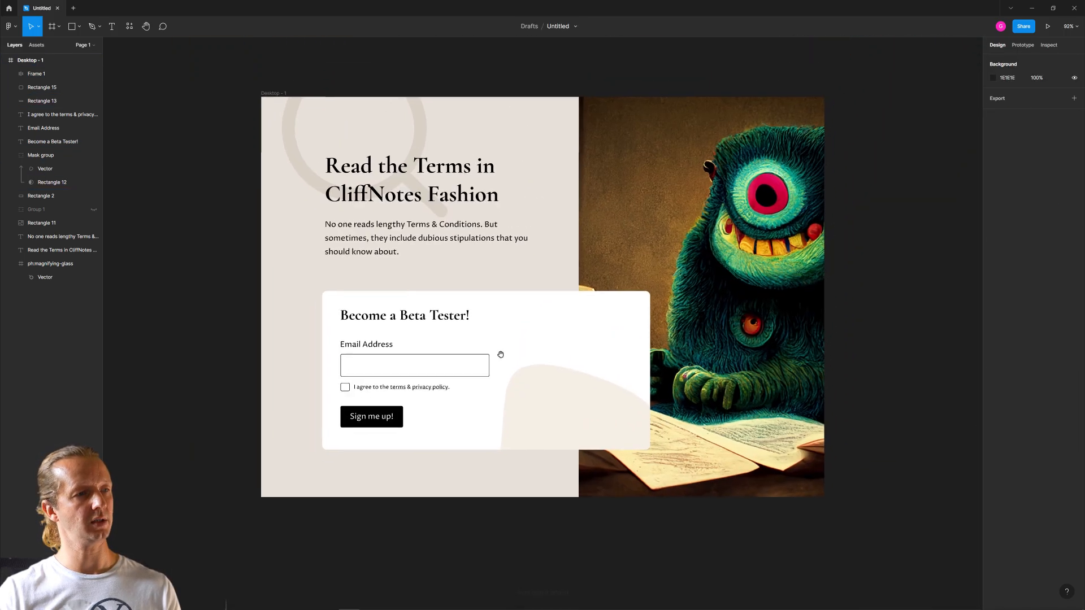
pyautogui.click(565, 374)
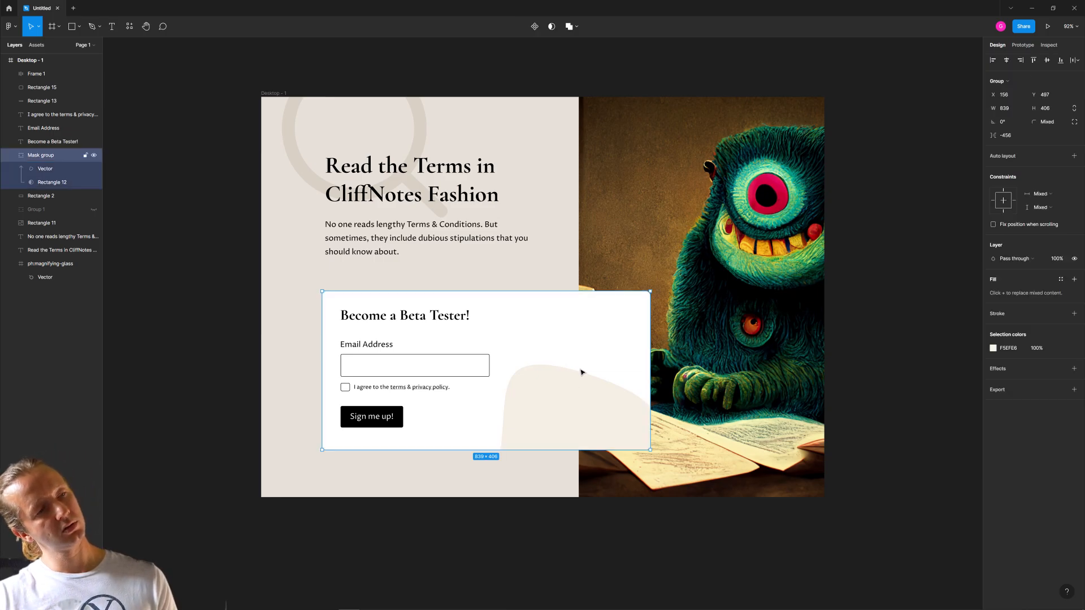
pyautogui.hotkey('shift', 'Up')
pyautogui.hotkey('shift', 'Right')
pyautogui.hotkey('shift', 'Down')
pyautogui.hotkey('shift', 'Left')
pyautogui.click(540, 503)
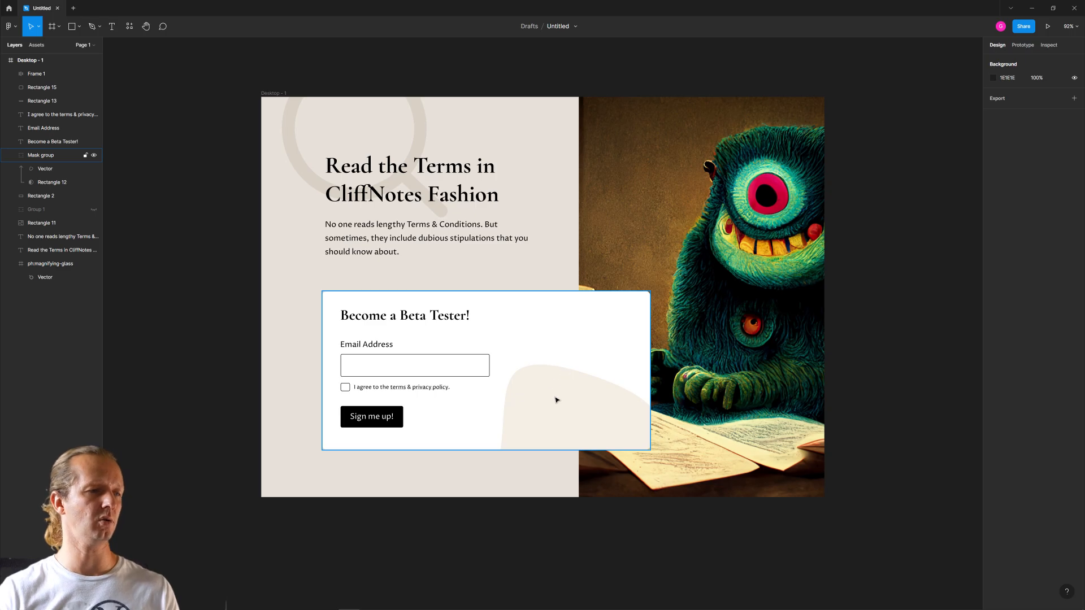
# - Try the "Sign me up!" button beside the email field, and return it slightly lower beneath the consent checkbox
pyautogui.moveTo(386, 414); pyautogui.dragTo(635, 362)
pyautogui.hotkey('ctrl', 'z')
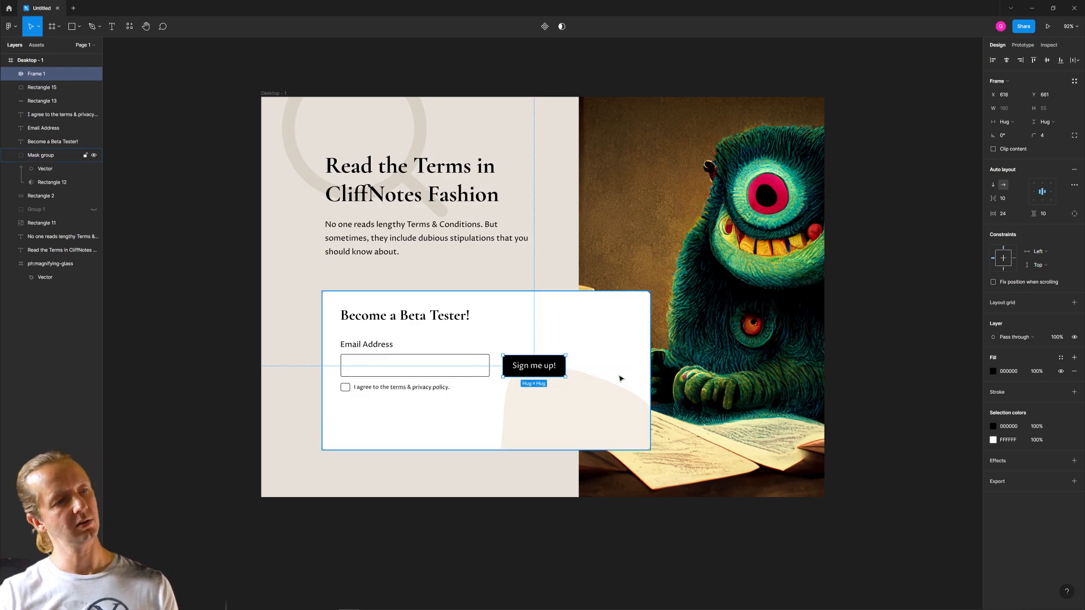
pyautogui.moveTo(533, 371); pyautogui.dragTo(407, 429)
pyautogui.moveTo(377, 420); pyautogui.dragTo(376, 427)
pyautogui.click(405, 488)
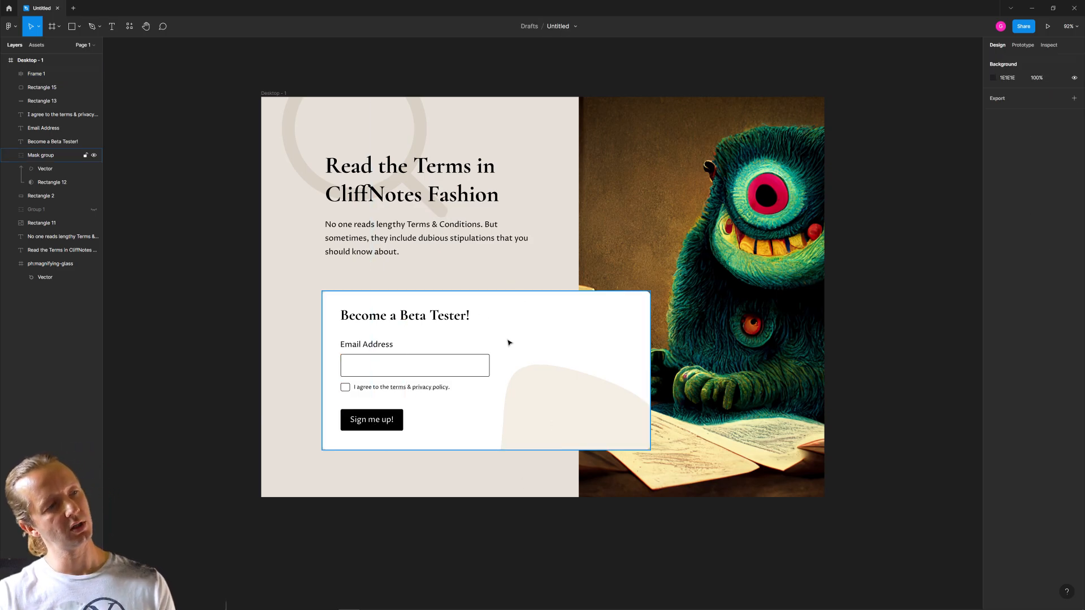
# - Narrow the white signup card rectangle (Rectangle 2) from its right edge to a width of 757
pyautogui.click(640, 356)
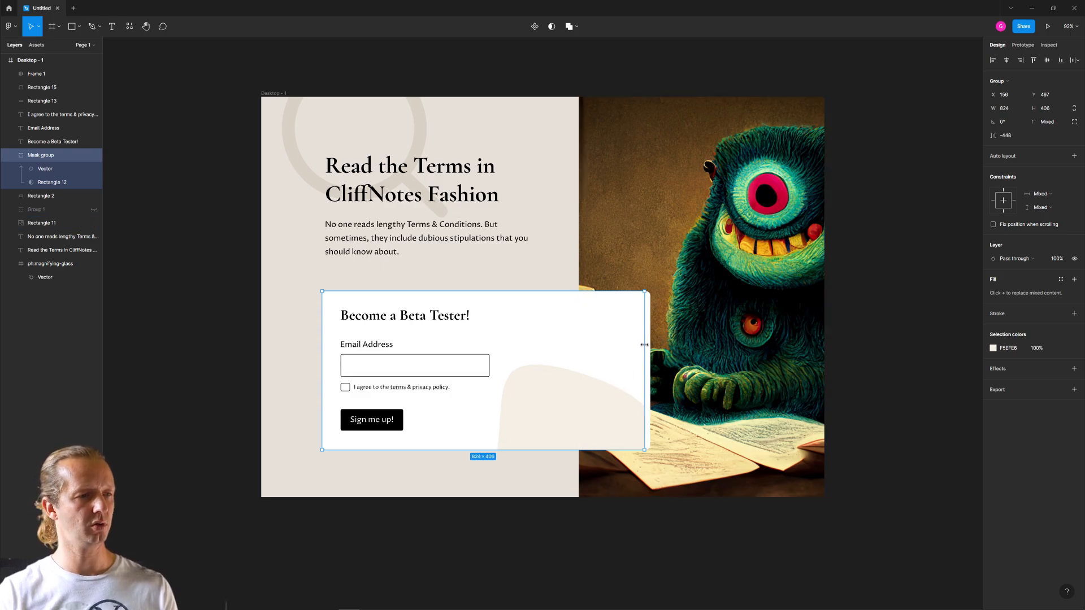
pyautogui.click(10, 154)
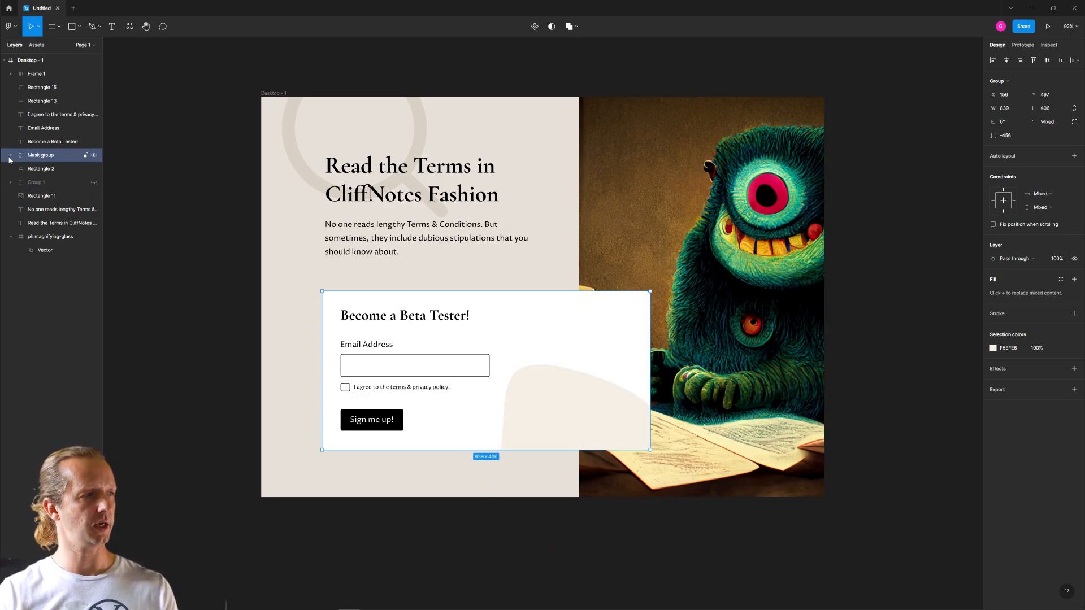
pyautogui.click(36, 169)
pyautogui.moveTo(650, 360); pyautogui.dragTo(618, 344)
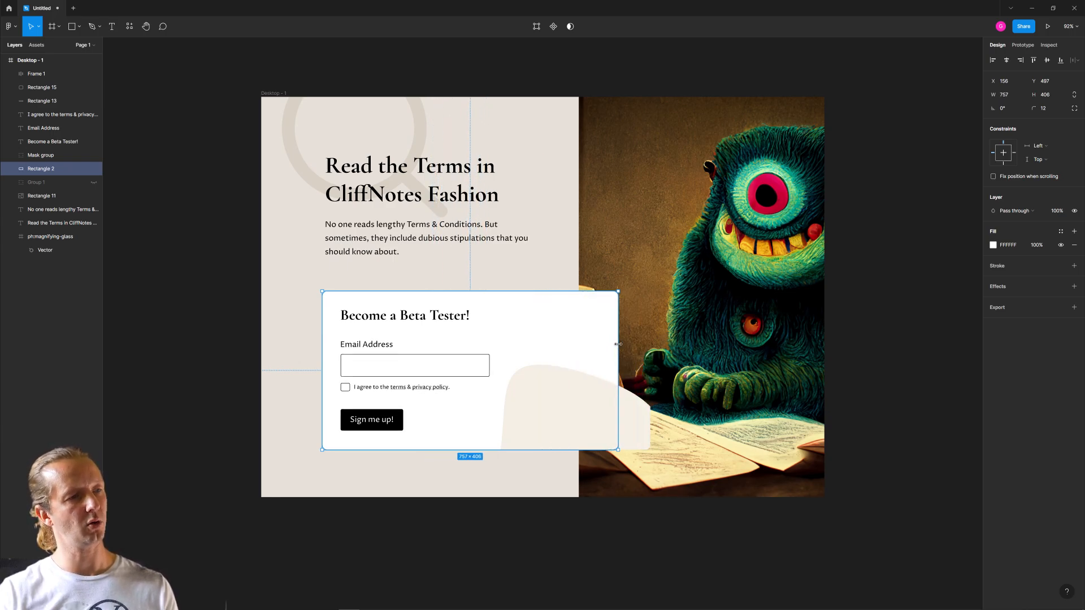
# - Move the masked beige shape left to X 74 so its right edge matches the white card
pyautogui.click(633, 424)
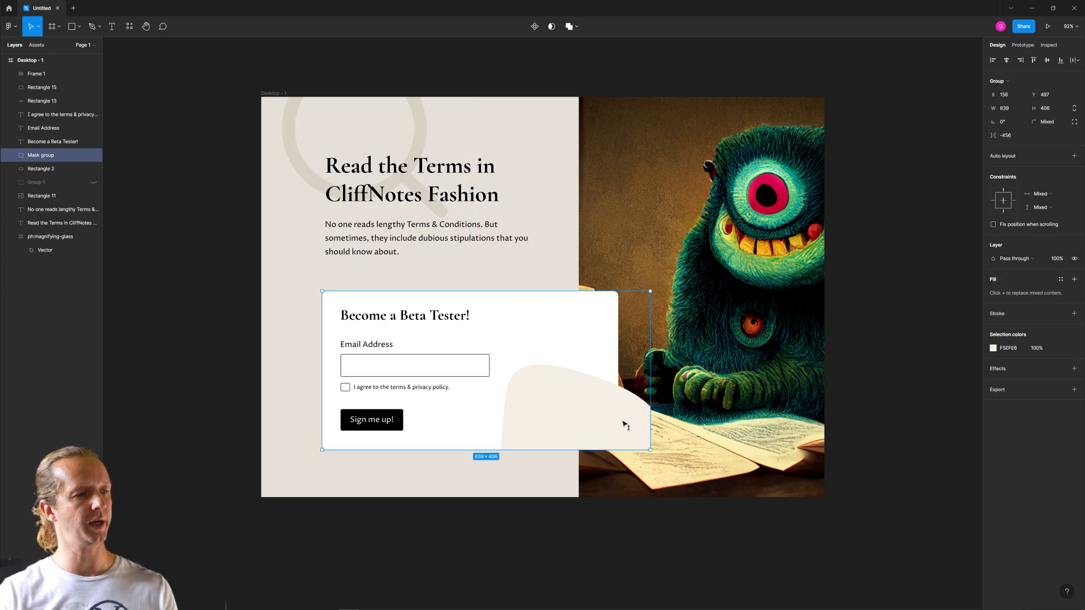
pyautogui.moveTo(624, 425); pyautogui.dragTo(603, 418)
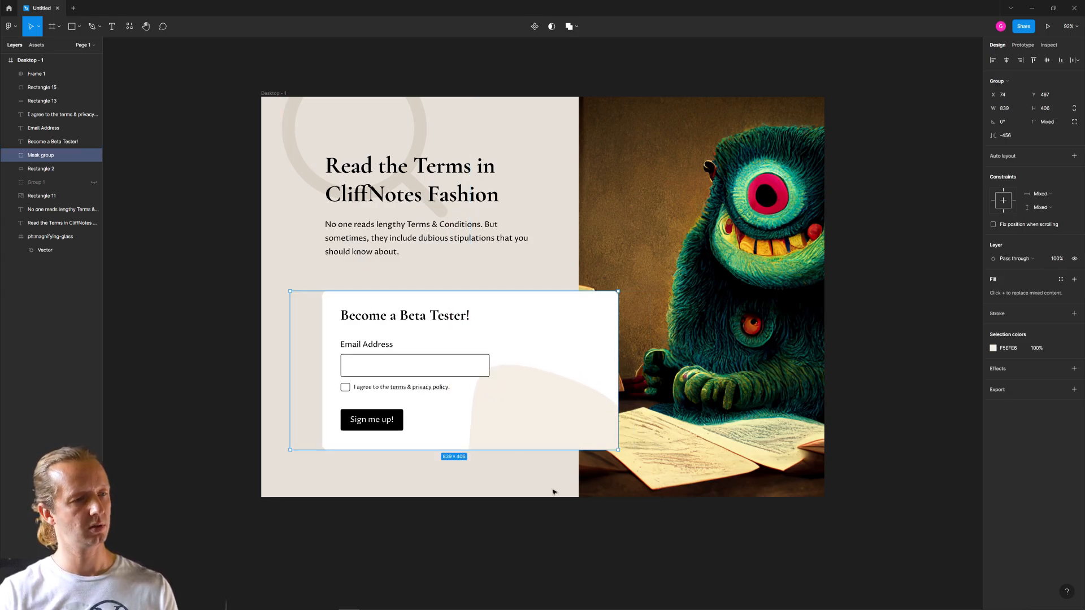
pyautogui.click(548, 492)
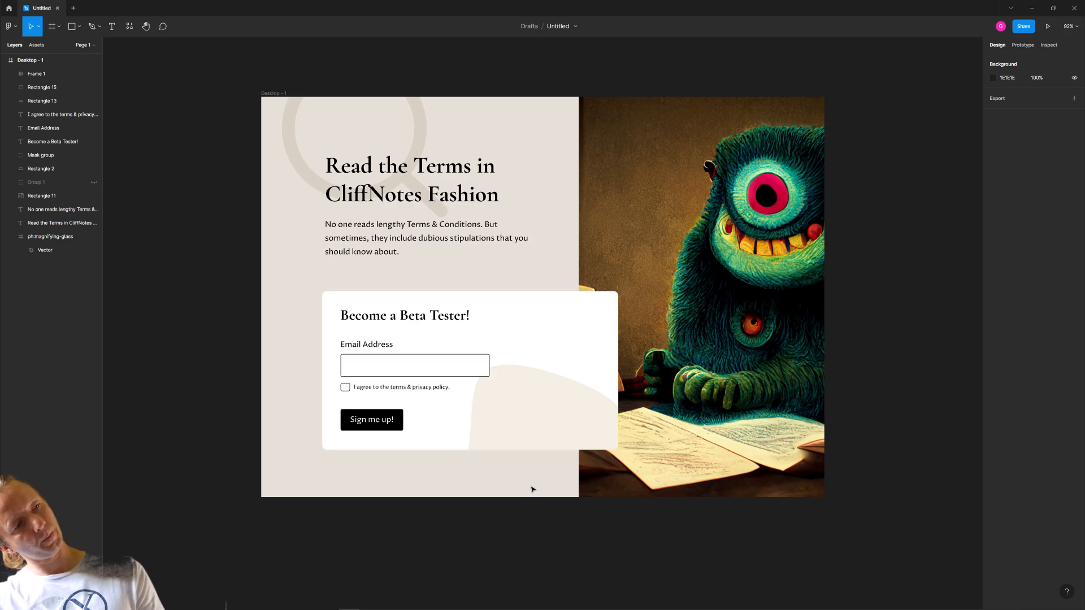
# - Lighten the masked beige shape's colour to FBF5ED
pyautogui.click(544, 439)
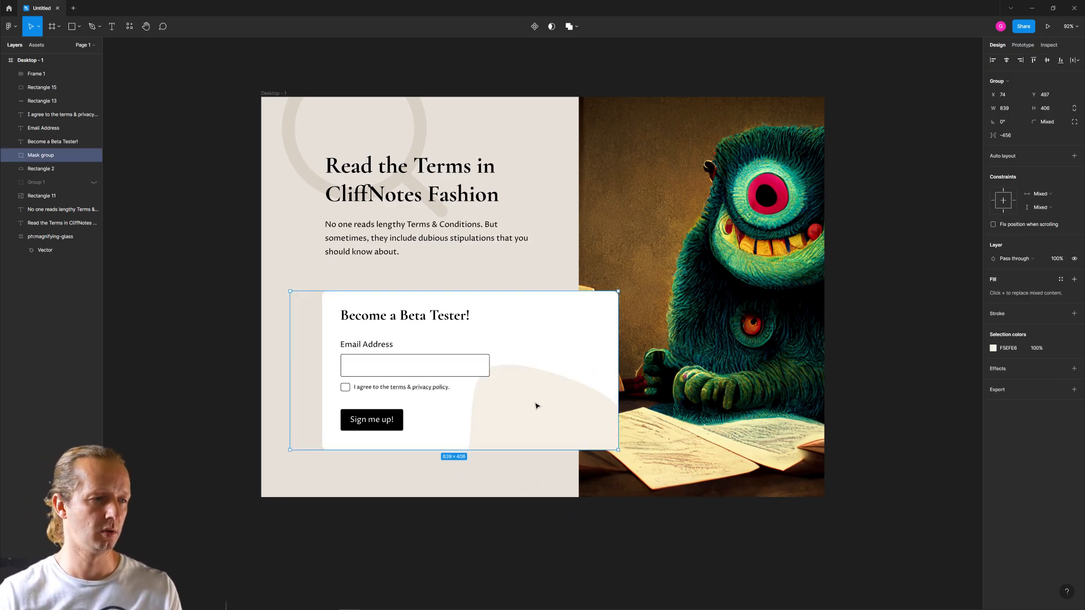
pyautogui.click(990, 349)
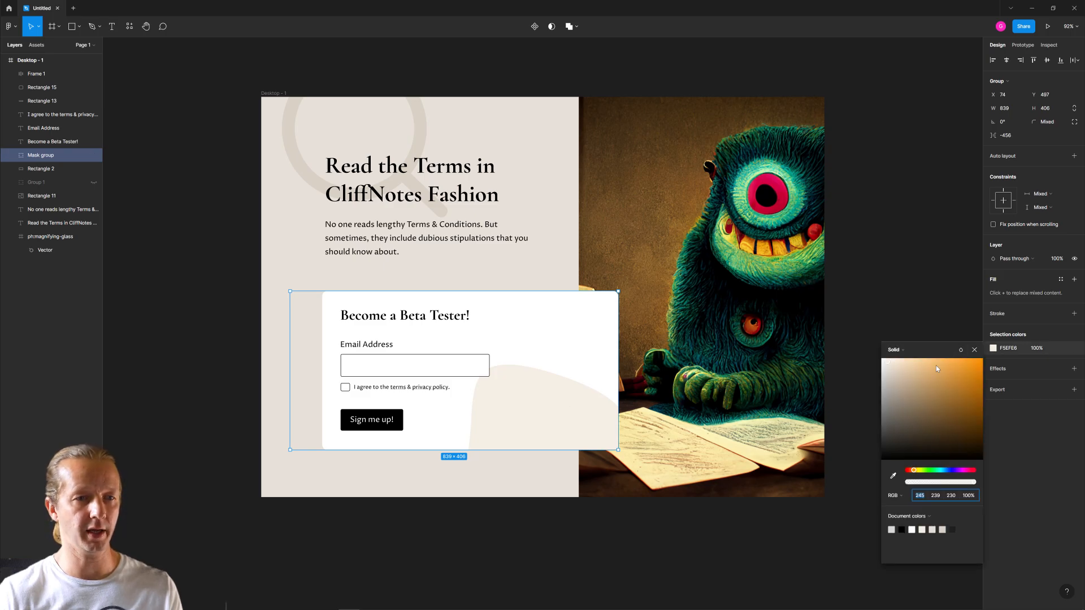
pyautogui.click(886, 360)
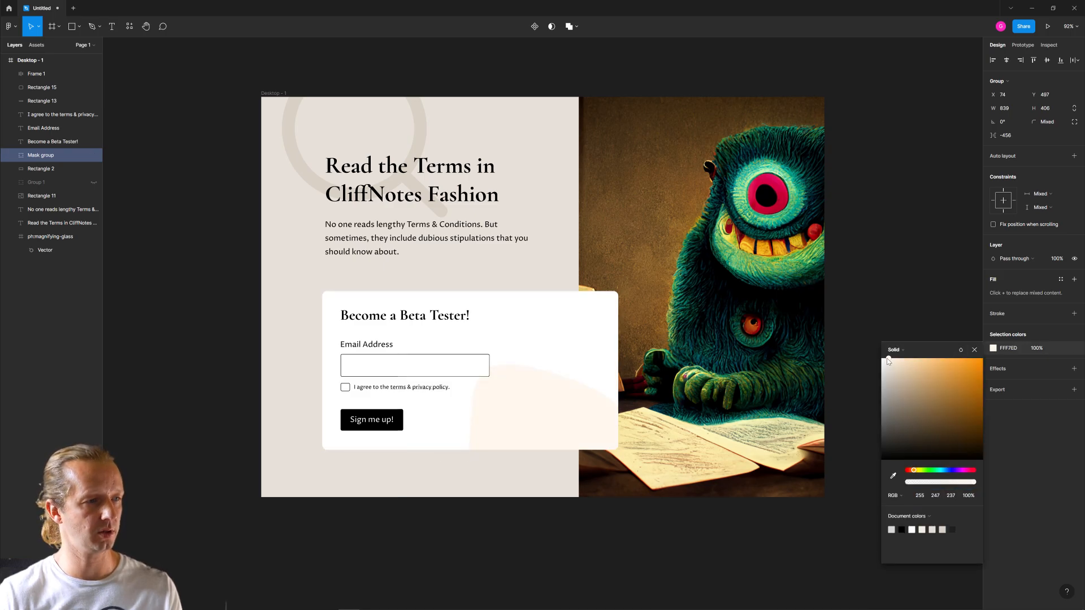
pyautogui.moveTo(888, 358); pyautogui.dragTo(887, 362)
pyautogui.click(582, 535)
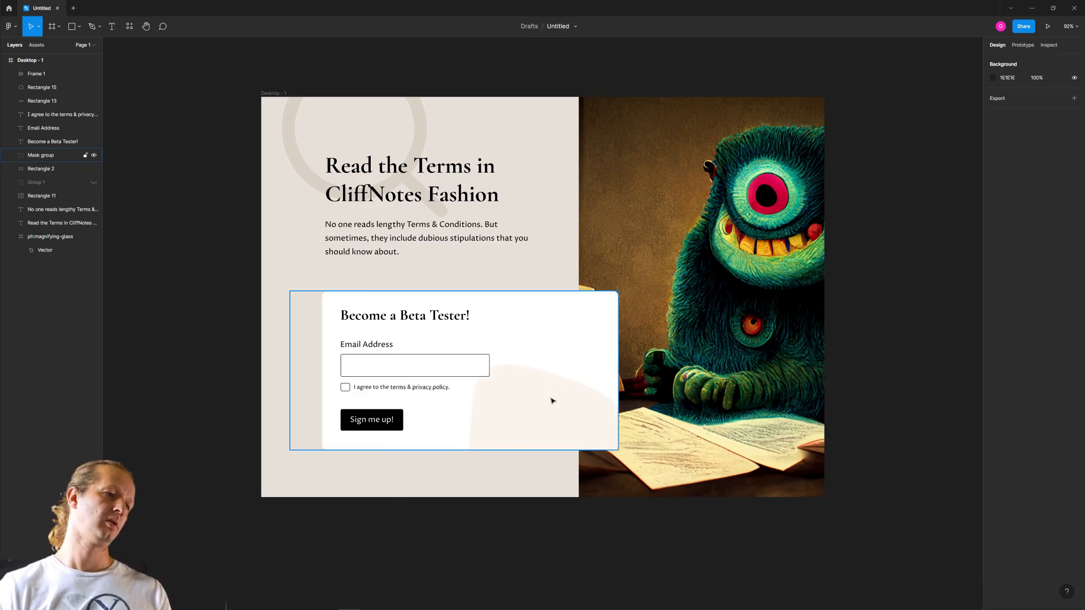
# - Make the consent checkbox square by setting its width to 21
pyautogui.scroll(10, 341, 363)
pyautogui.click(494, 445)
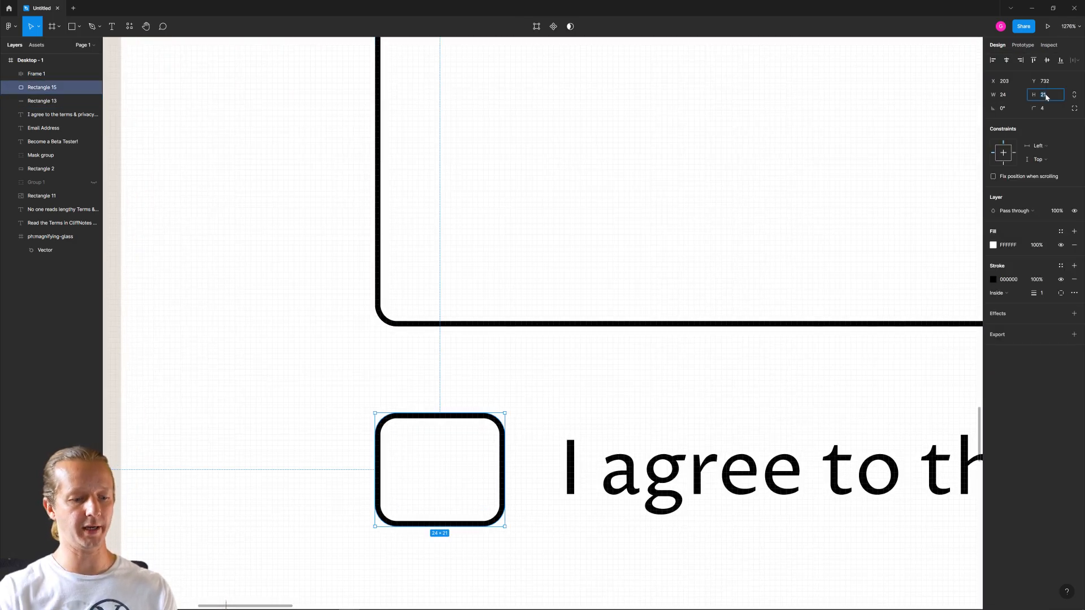
pyautogui.click(1004, 95)
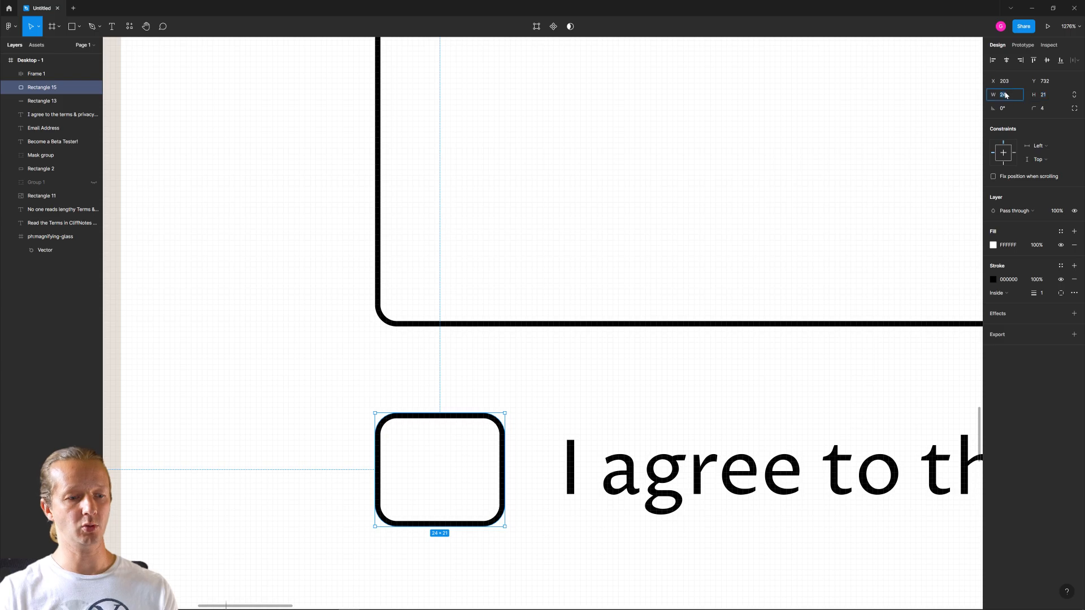
pyautogui.press('Return')
pyautogui.scroll(-10, 596, 441)
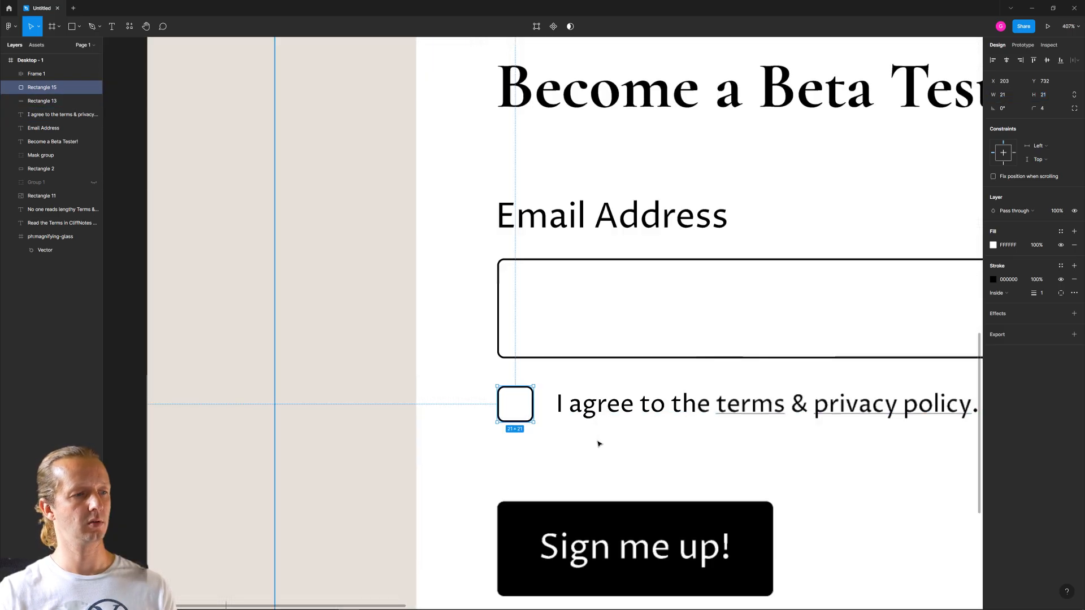
pyautogui.click(685, 559)
pyautogui.hscroll(6, 593, 523)
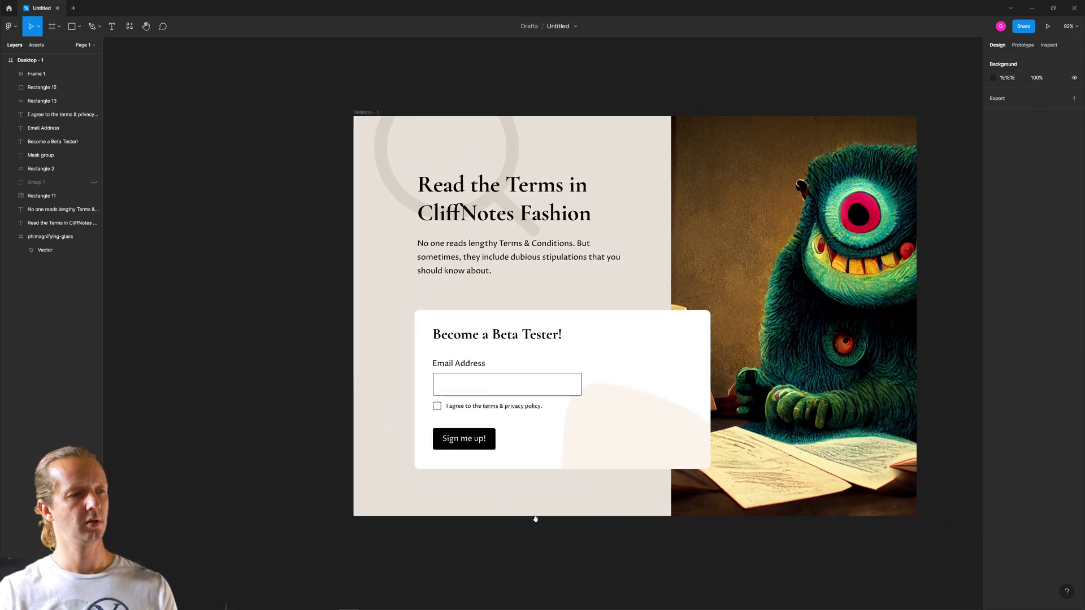
pyautogui.hscroll(2, 556, 504)
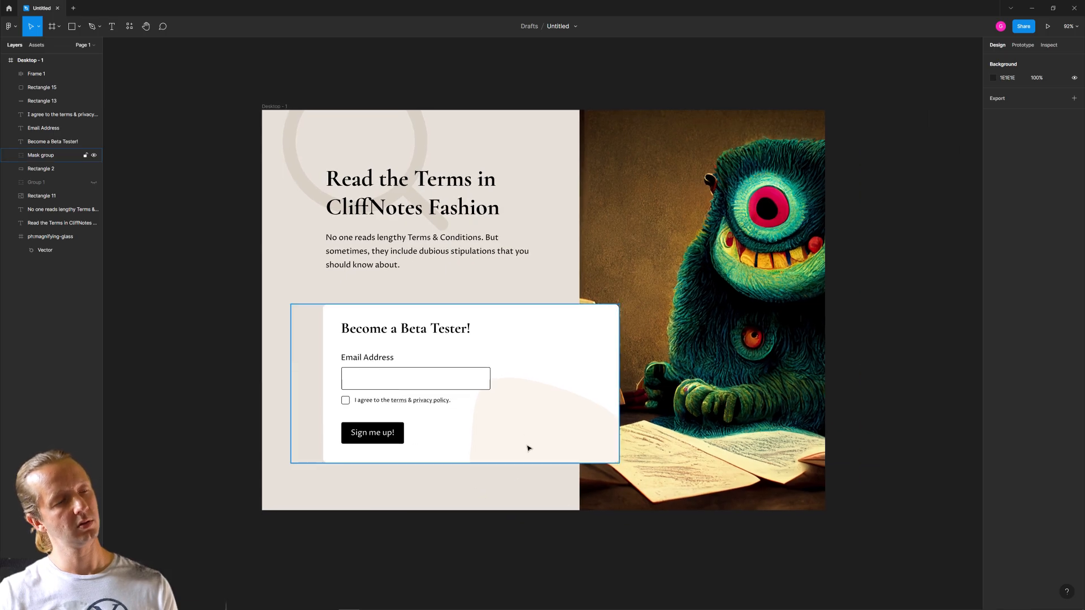
pyautogui.scroll(2, 513, 464)
pyautogui.scroll(2, 513, 463)
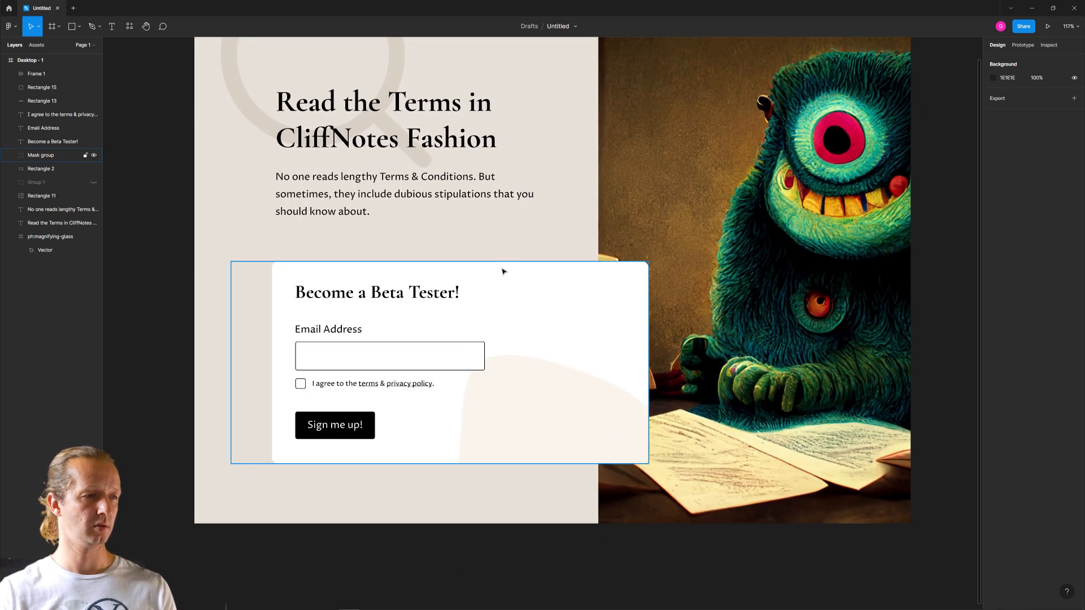
pyautogui.scroll(-6, 497, 226)
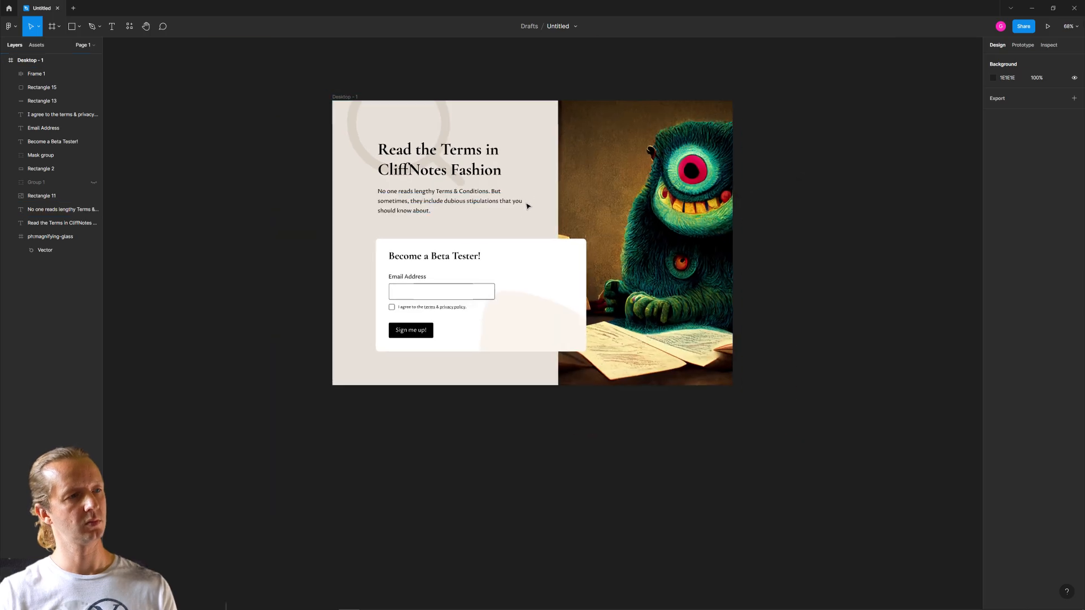
pyautogui.scroll(2, 492, 265)
pyautogui.scroll(1, 505, 271)
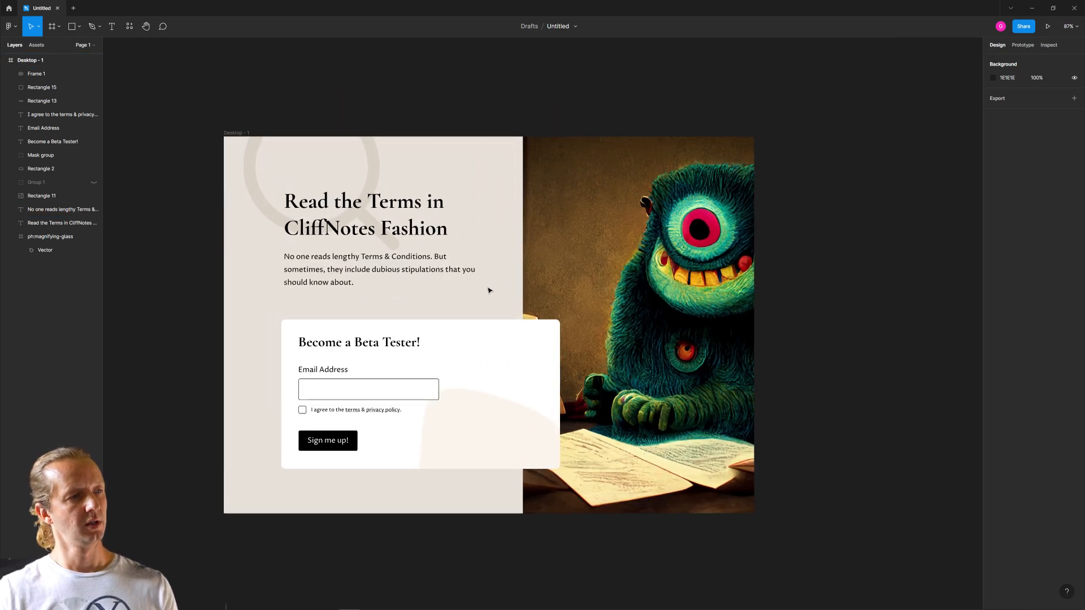
# - Move the headline and the paragraph under it together slightly down towards the signup card
pyautogui.click(328, 271)
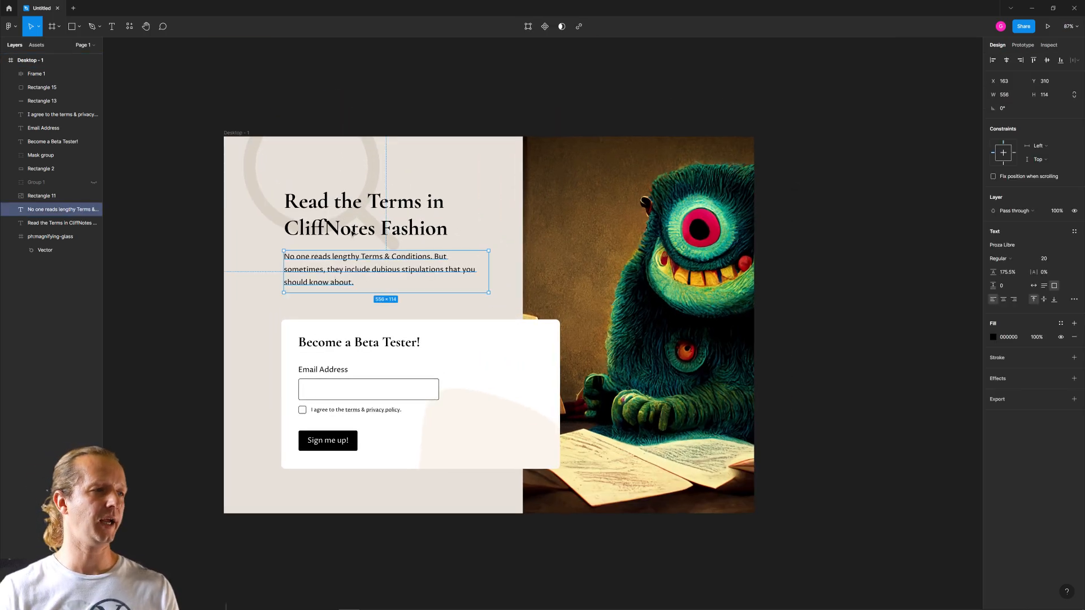
pyautogui.keyDown('shift'); pyautogui.click(353, 234); pyautogui.keyUp('shift')
pyautogui.moveTo(401, 228); pyautogui.dragTo(402, 233)
pyautogui.click(503, 225)
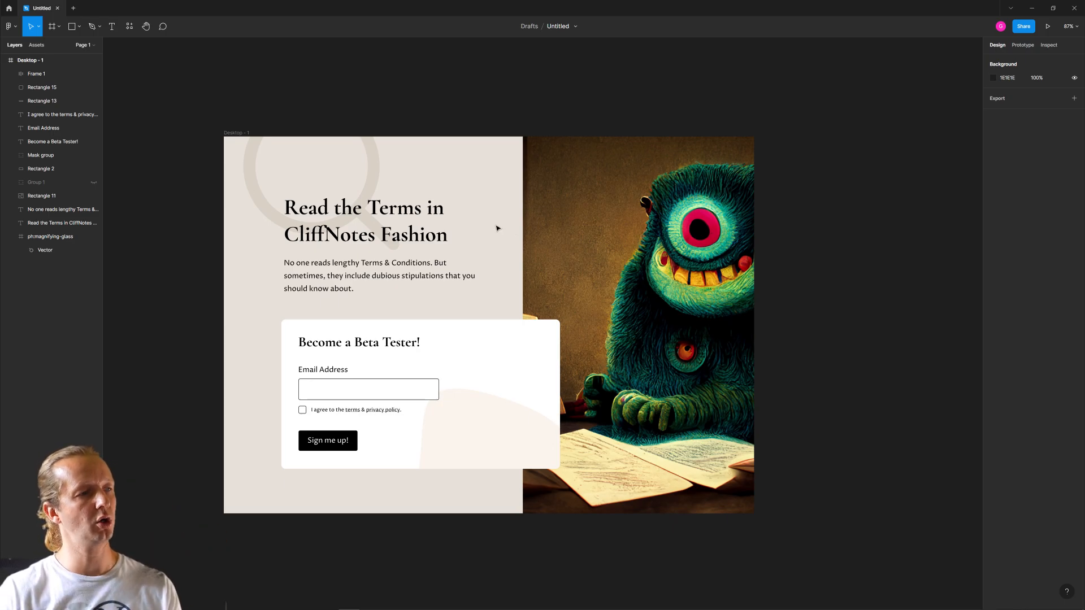
# - Duplicate the Desktop - 1 frame and place the copy to its right at the same height
pyautogui.moveTo(242, 134); pyautogui.dragTo(831, 143)
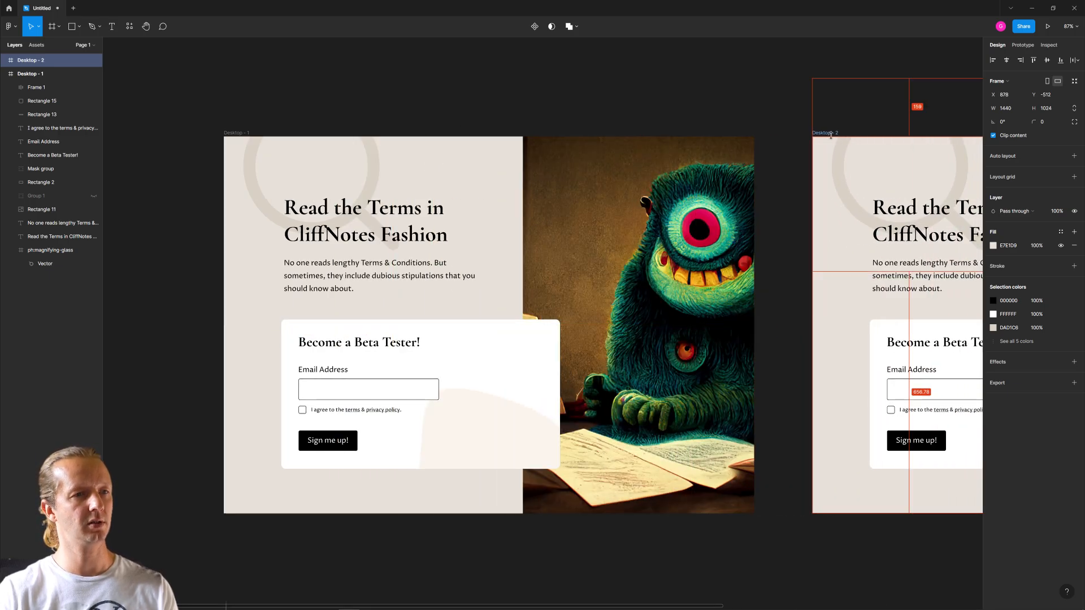
pyautogui.click(875, 110)
pyautogui.moveTo(875, 110); pyautogui.dragTo(316, 119)
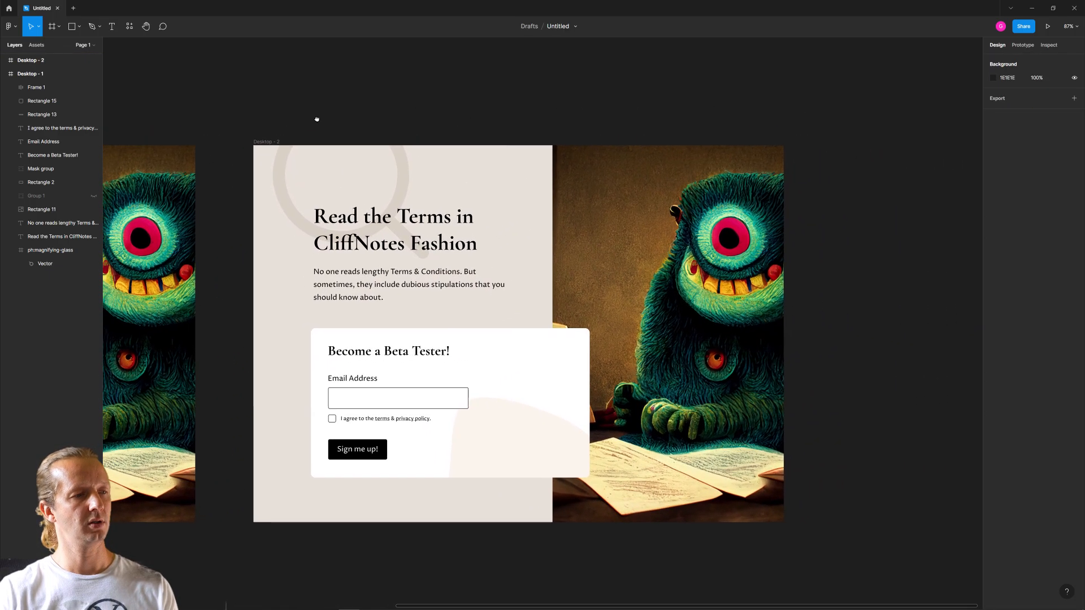
# - Give the duplicate frame's monster image a corner radius of 12 and shrink it to 464 × 582 at X 850, Y 171
pyautogui.click(627, 234)
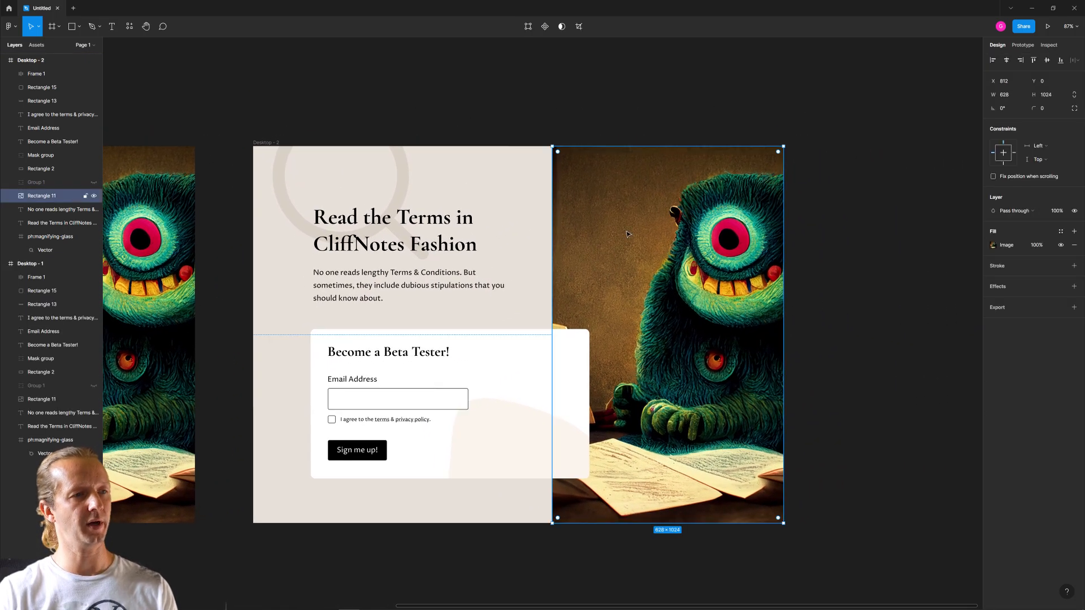
pyautogui.click(544, 351)
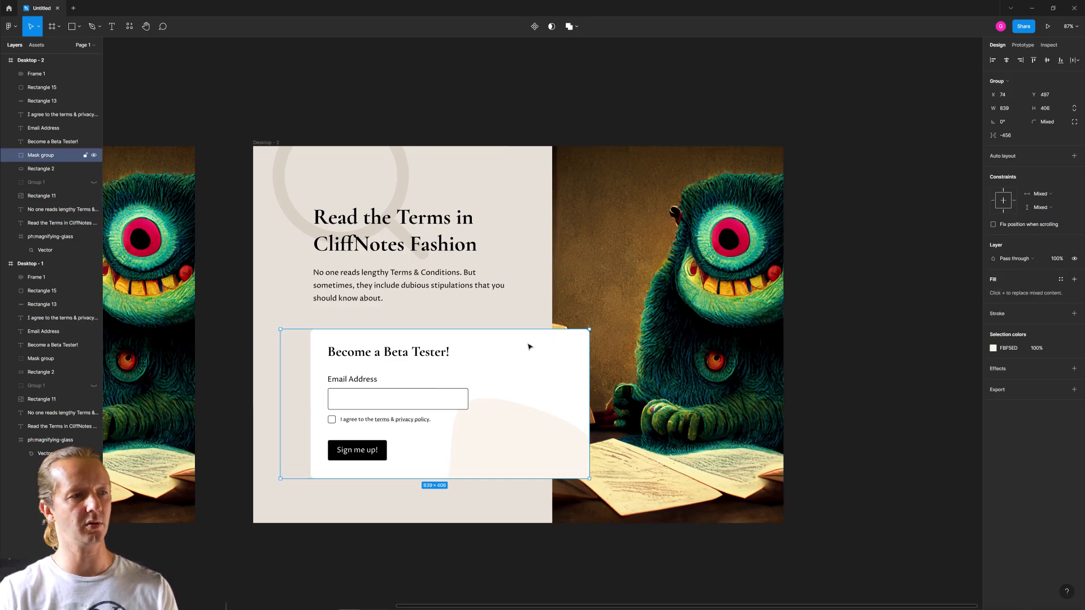
pyautogui.click(41, 169)
pyautogui.click(588, 200)
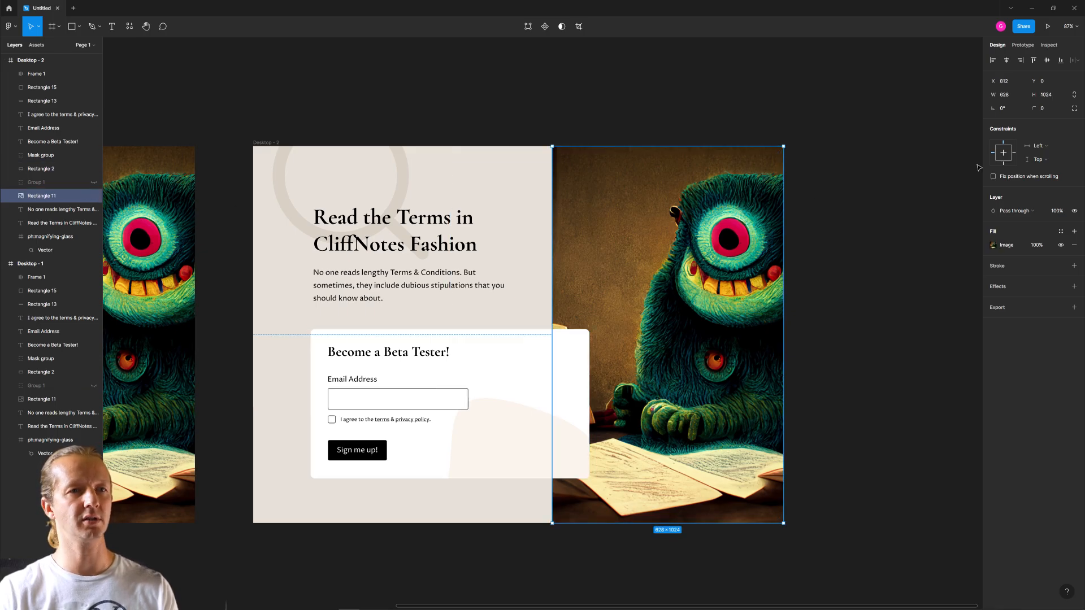
pyautogui.click(1047, 111)
pyautogui.write('12')
pyautogui.press('Return')
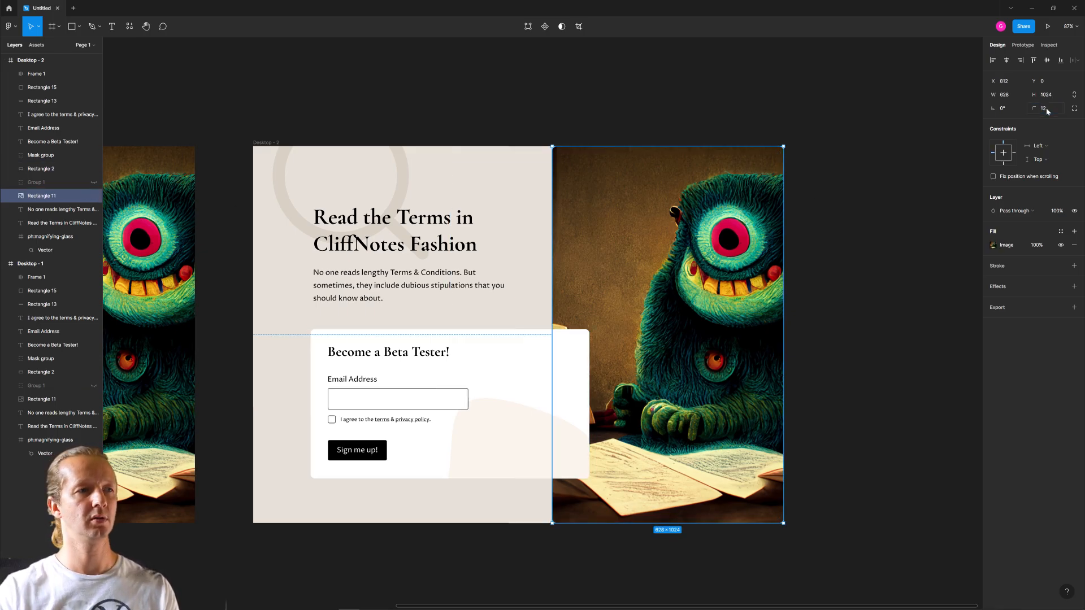
pyautogui.moveTo(782, 146); pyautogui.dragTo(753, 228)
pyautogui.moveTo(727, 272); pyautogui.dragTo(696, 287)
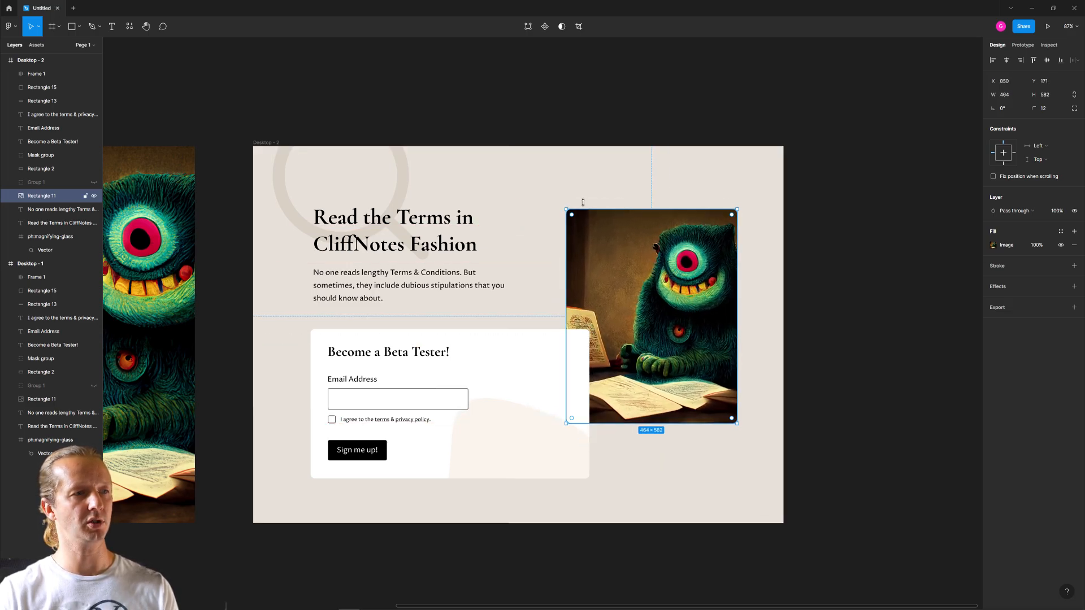
# - Show the hidden Group 1 grid of grey placeholder rectangles in the duplicate frame
pyautogui.click(266, 143)
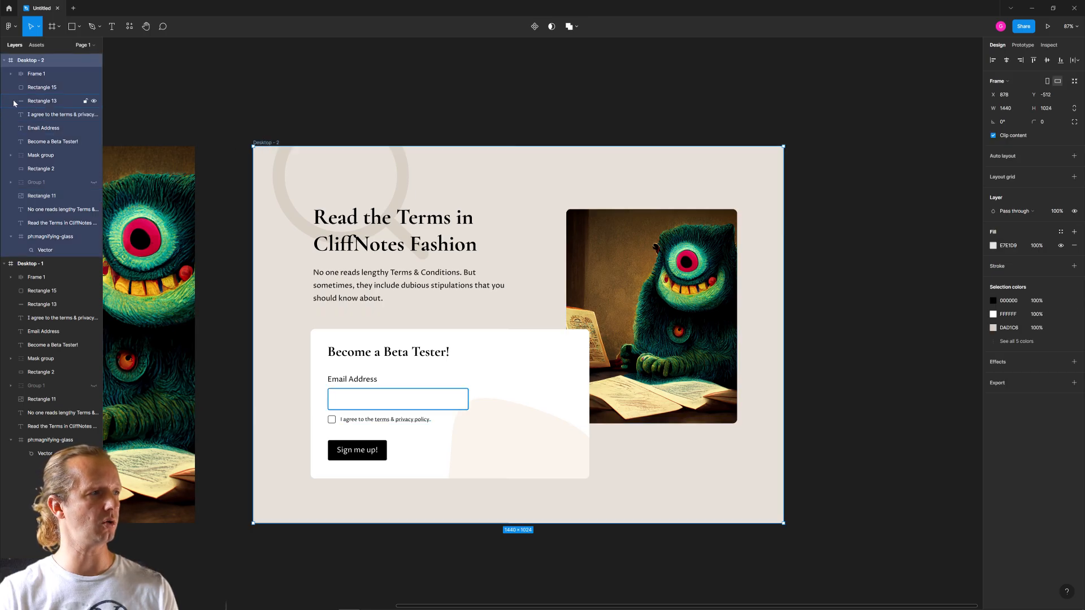
pyautogui.click(93, 182)
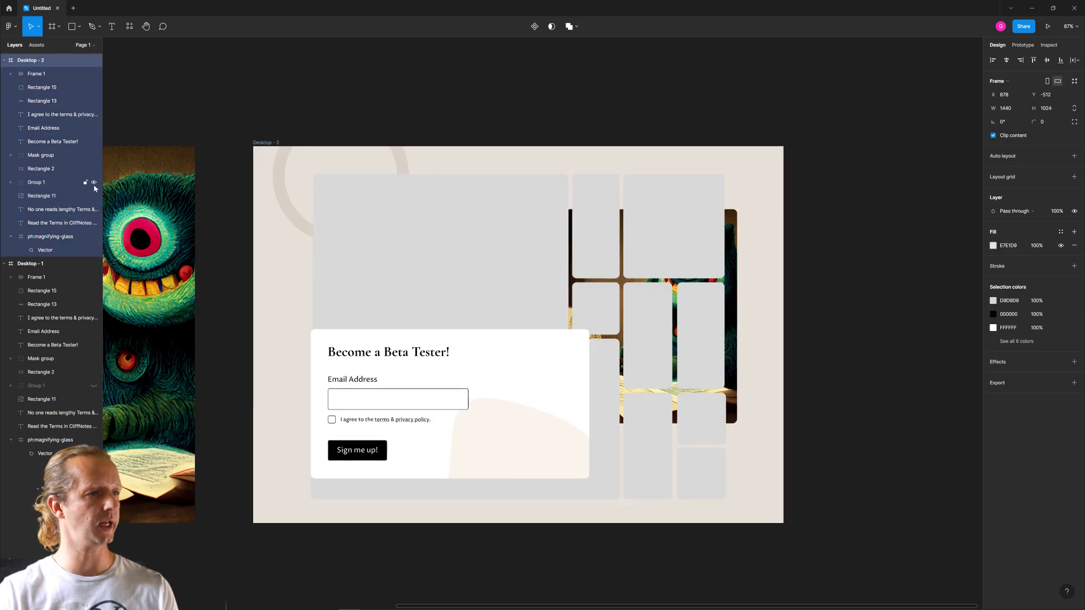
# - Move the duplicate frame's monster image to X 866, Y 79 and shrink it to about 414 × 433, aligned with the placeholder grid
pyautogui.click(729, 286)
pyautogui.hscroll(1, 565, 255)
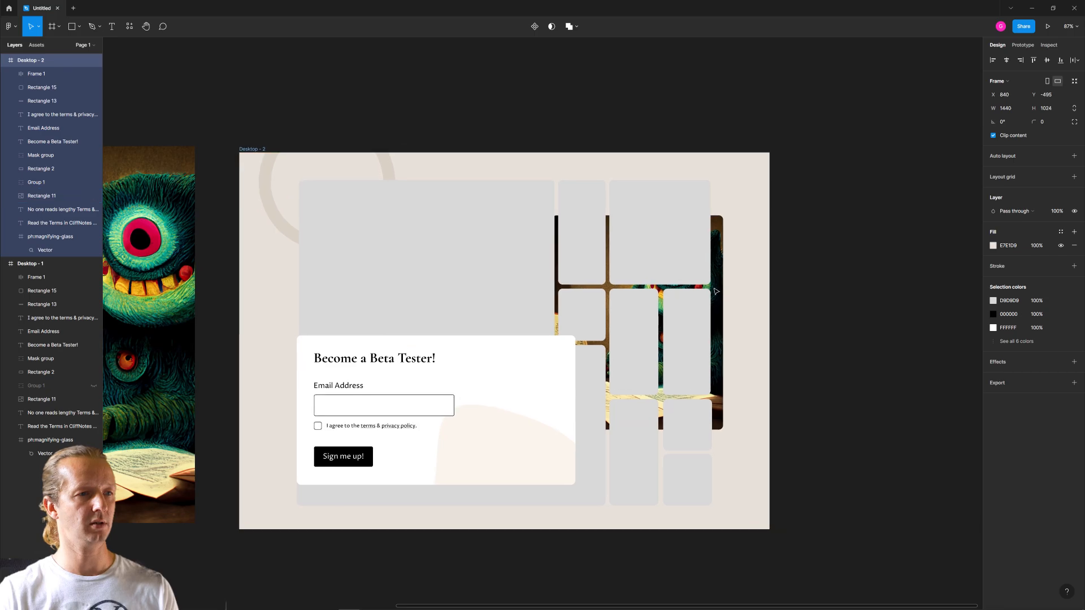
pyautogui.moveTo(257, 150); pyautogui.dragTo(261, 143)
pyautogui.click(799, 263)
pyautogui.click(718, 264)
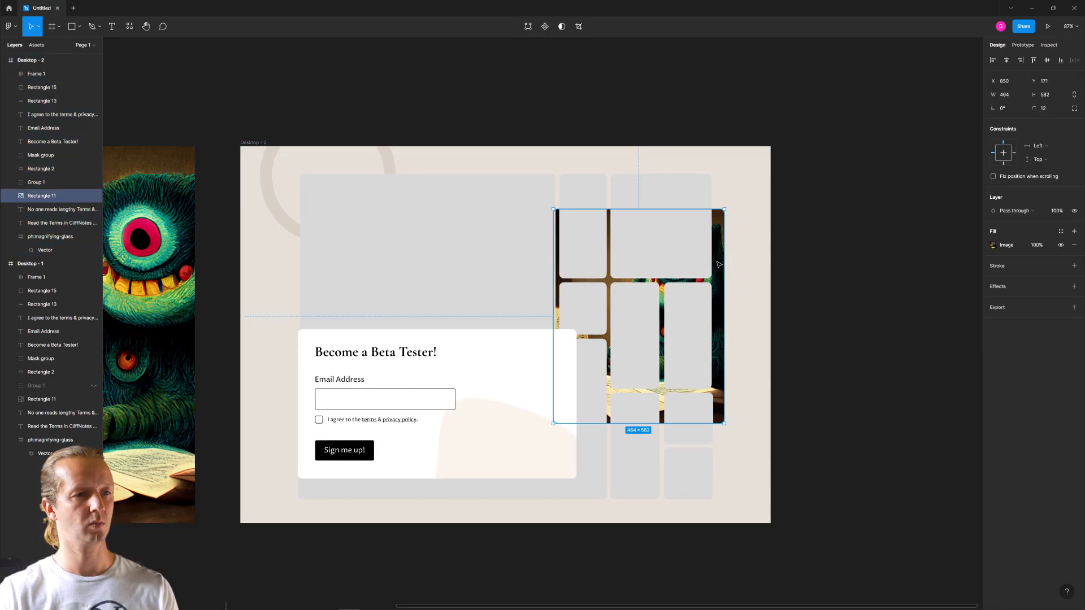
pyautogui.moveTo(723, 261)
pyautogui.mouseDown()
pyautogui.moveTo(722, 283)
pyautogui.moveTo(725, 251)
pyautogui.mouseUp()
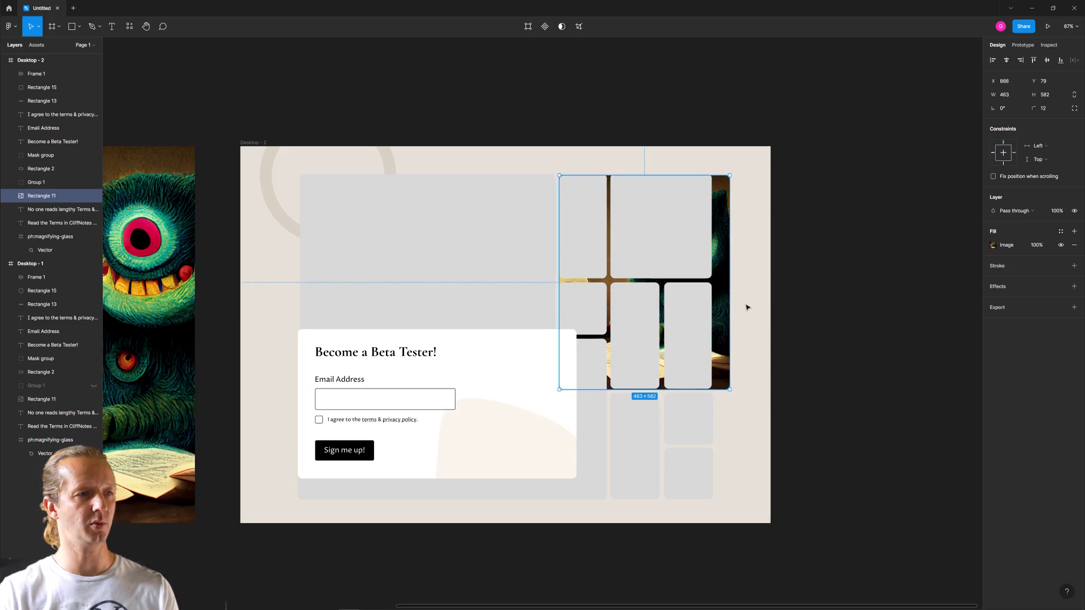
pyautogui.moveTo(729, 391); pyautogui.dragTo(711, 334)
# - Hide the Group 1 placeholder grid and enlarge the monster image to about 501 × 479, keeping its upper-right corner in place
pyautogui.click(393, 207)
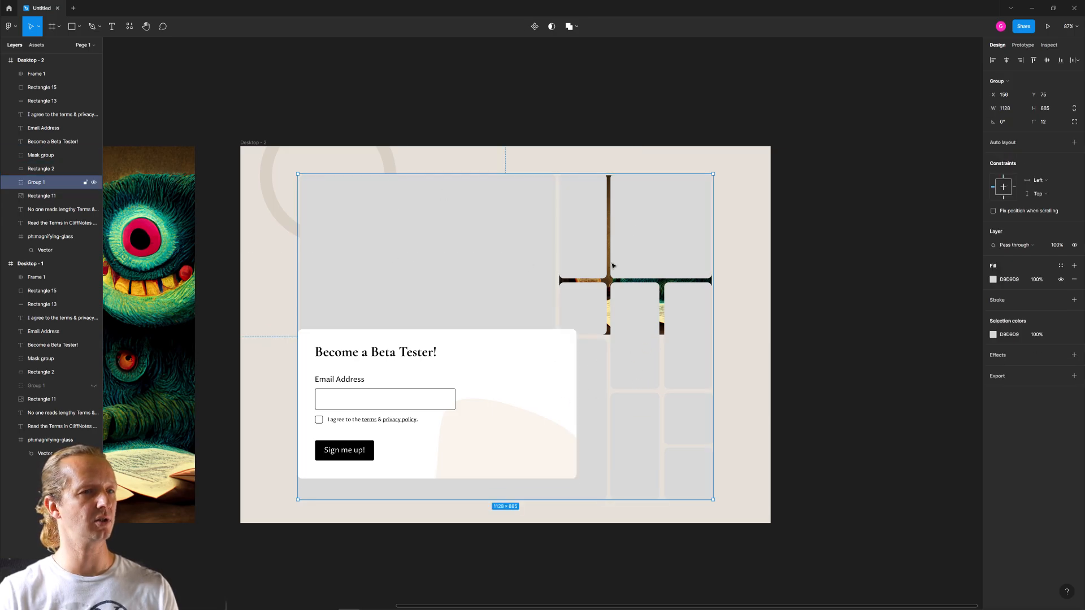
pyautogui.click(94, 183)
pyautogui.click(620, 122)
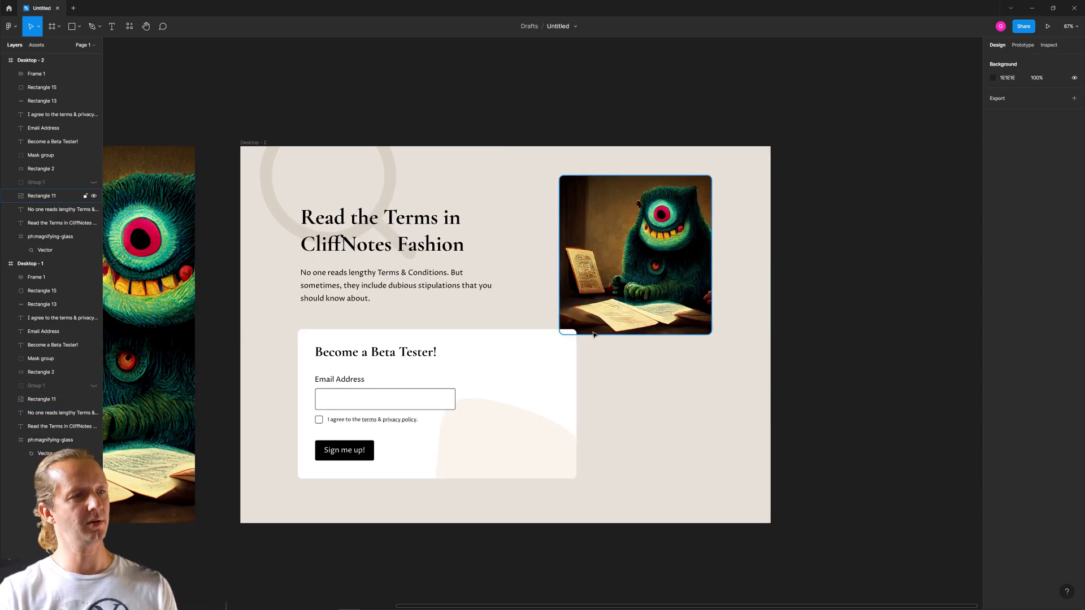
pyautogui.click(594, 333)
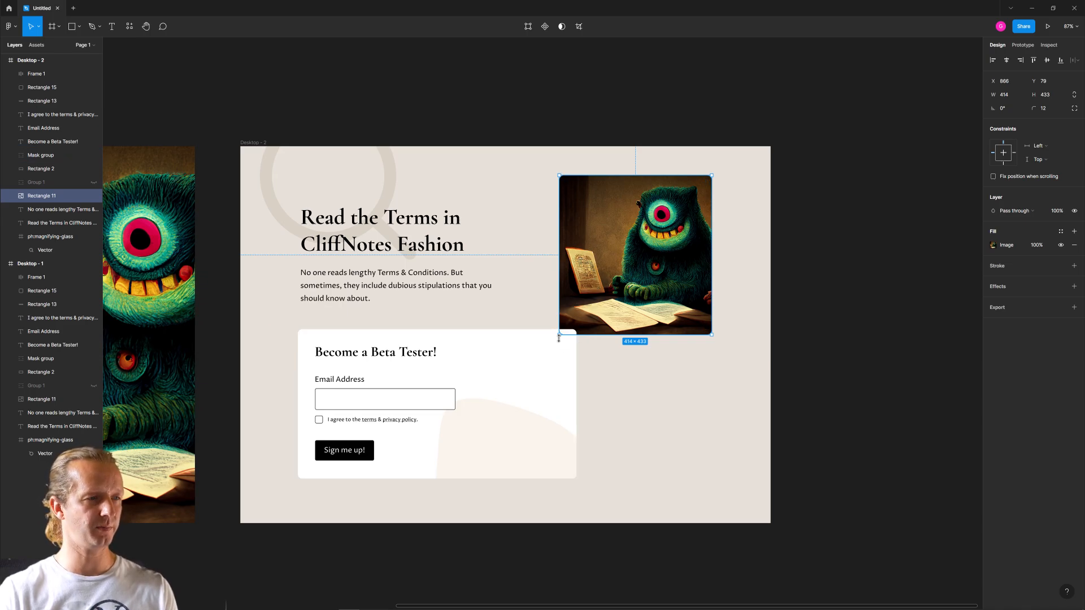
pyautogui.moveTo(558, 336); pyautogui.dragTo(527, 351)
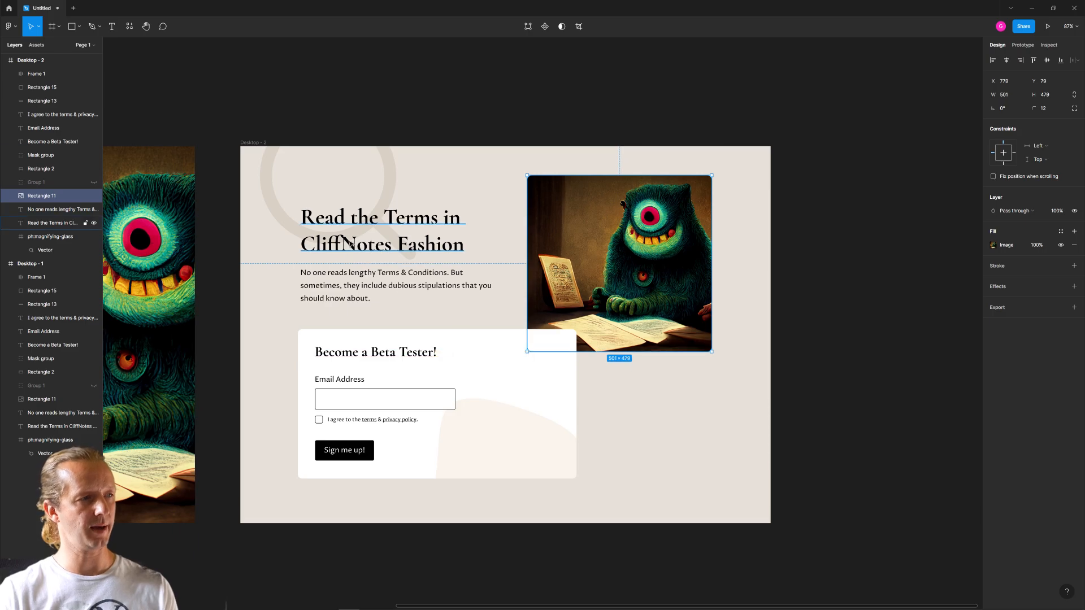
# - Move the duplicate frame's headline and the paragraph under it together slightly up, away from the signup card
pyautogui.click(390, 242)
pyautogui.keyDown('shift'); pyautogui.click(355, 283); pyautogui.keyUp('shift')
pyautogui.moveTo(369, 217); pyautogui.dragTo(354, 217)
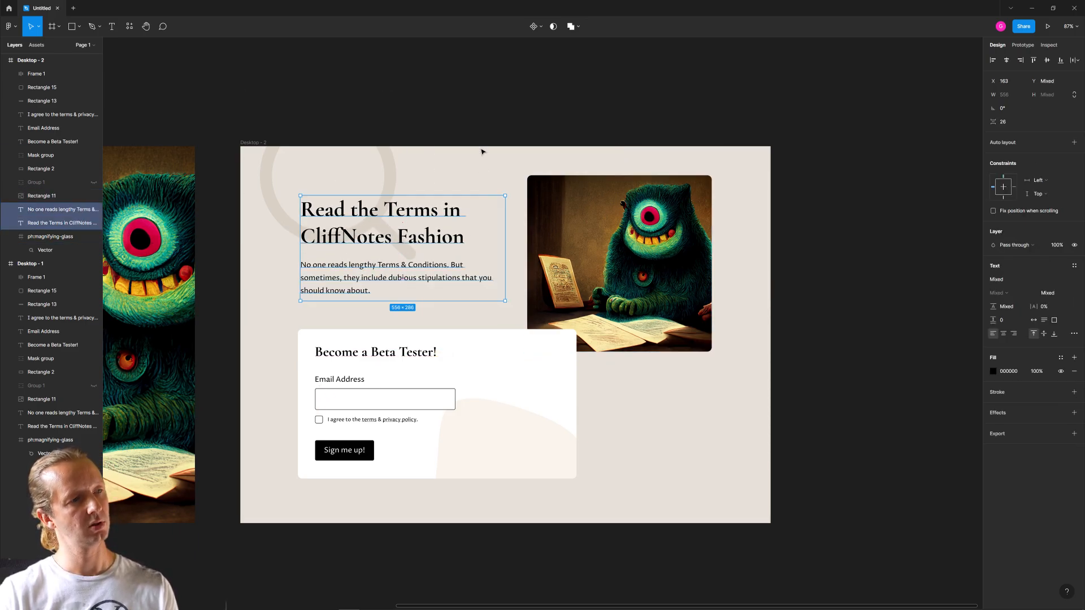
pyautogui.click(483, 153)
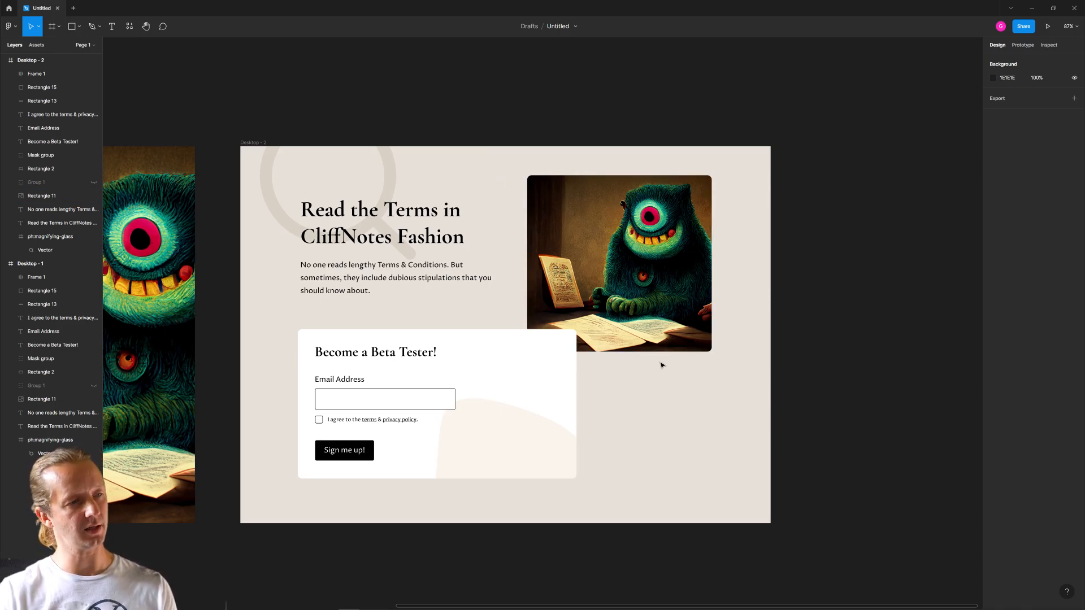
# - Stretch the monster image down past the frame's lower edge to about 501 × 992 and move it up to Y 49
pyautogui.click(632, 348)
pyautogui.moveTo(635, 353); pyautogui.dragTo(653, 542)
pyautogui.click(816, 435)
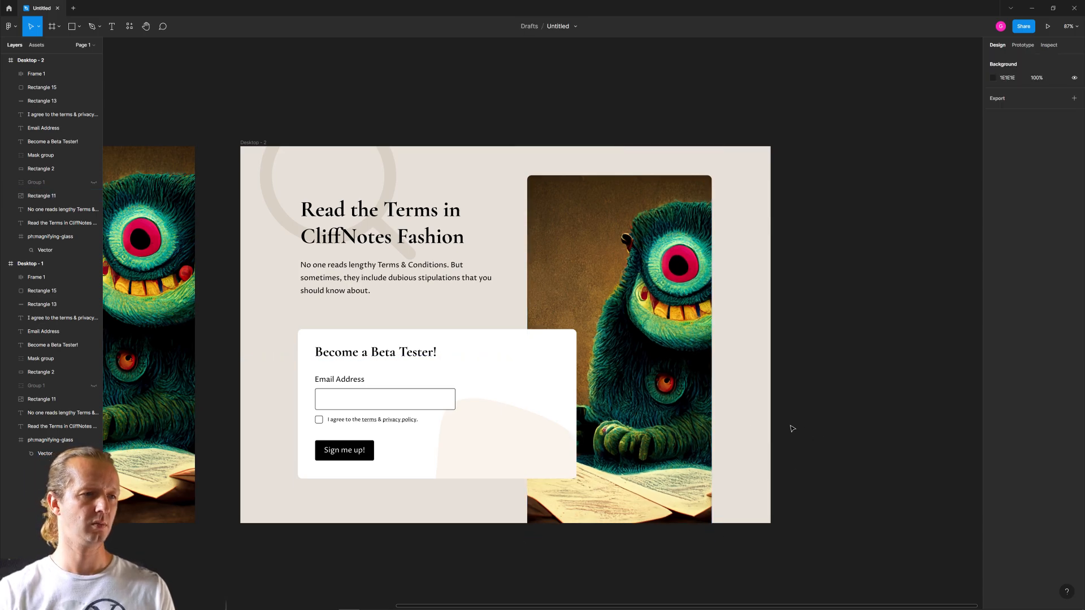
pyautogui.moveTo(651, 367); pyautogui.dragTo(654, 356)
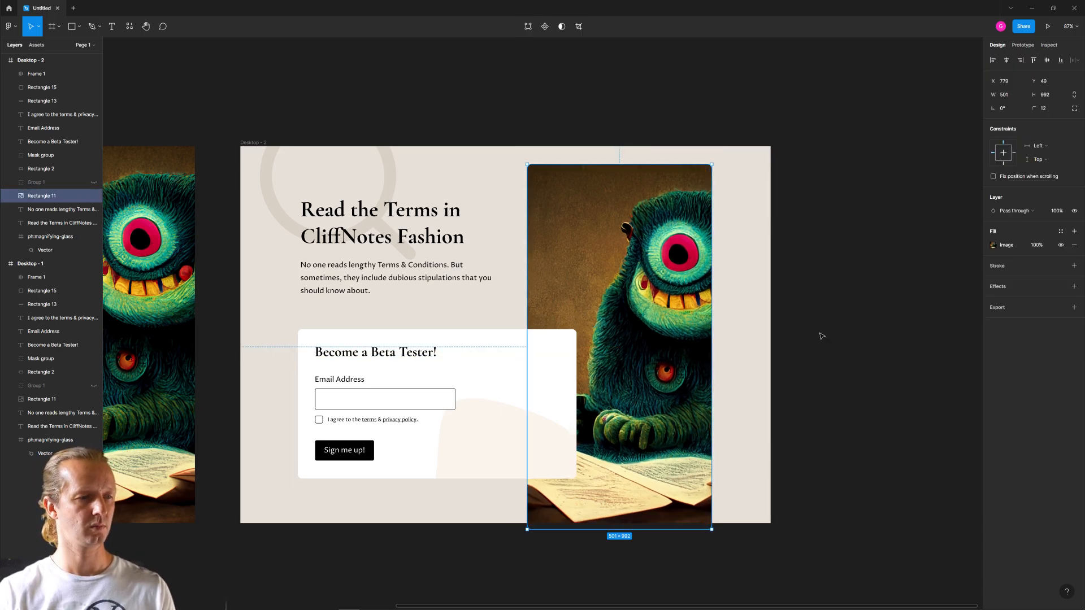
pyautogui.click(874, 318)
# - Compare the original and duplicate layouts side by side, then examine the duplicate's signup card and tall monster image
pyautogui.hscroll(-5, 884, 293)
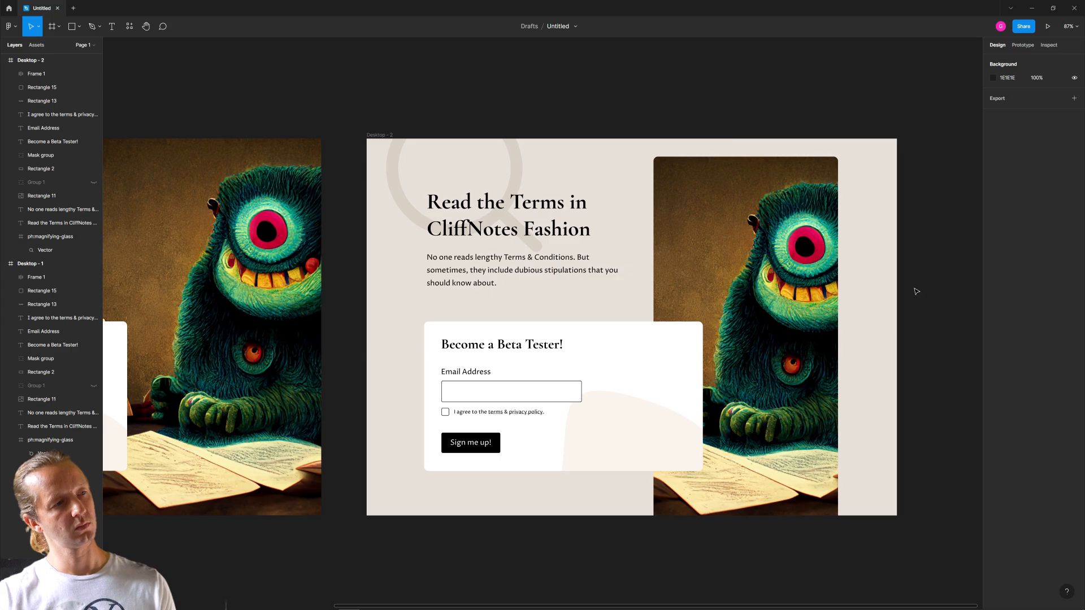
pyautogui.scroll(-5, 915, 291)
pyautogui.hscroll(-1, 734, 463)
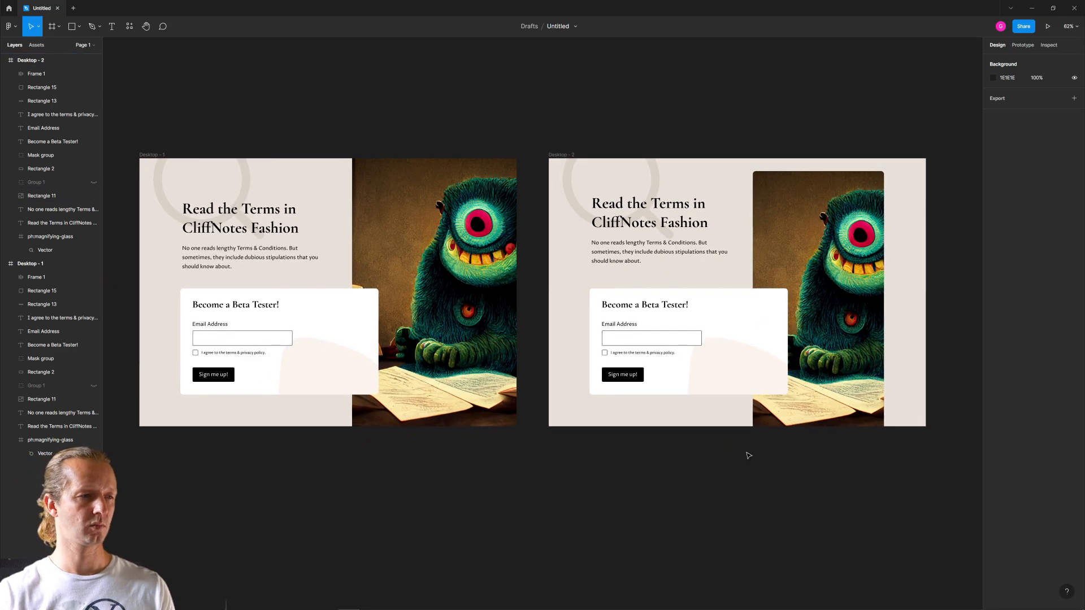
pyautogui.hscroll(3, 778, 445)
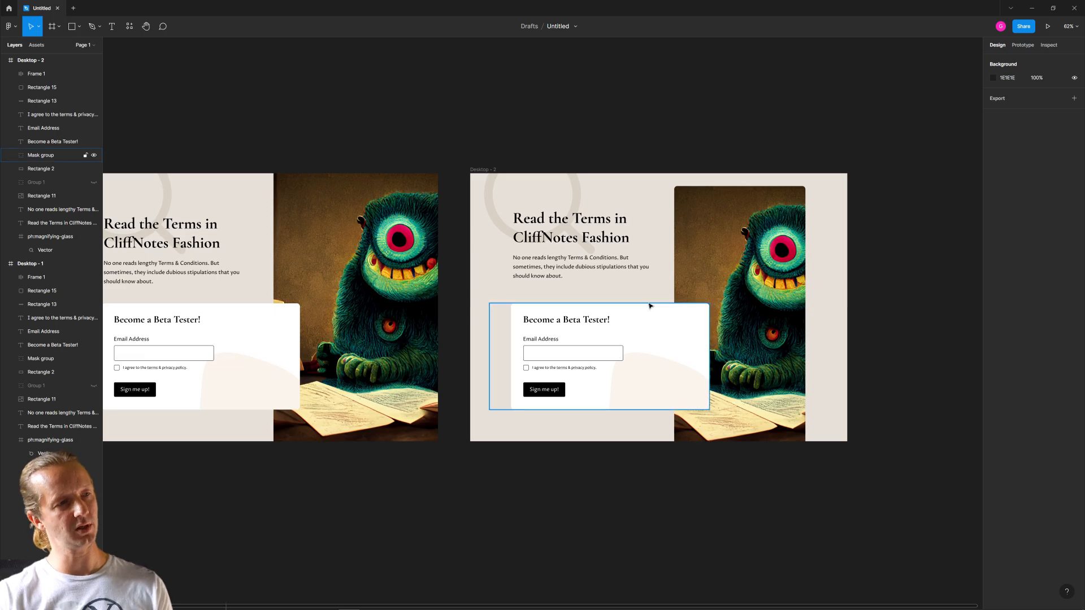
pyautogui.keyDown('ctrl'); pyautogui.scroll(-2, 605, 486); pyautogui.keyUp('ctrl')
pyautogui.moveTo(591, 487); pyautogui.dragTo(588, 462)
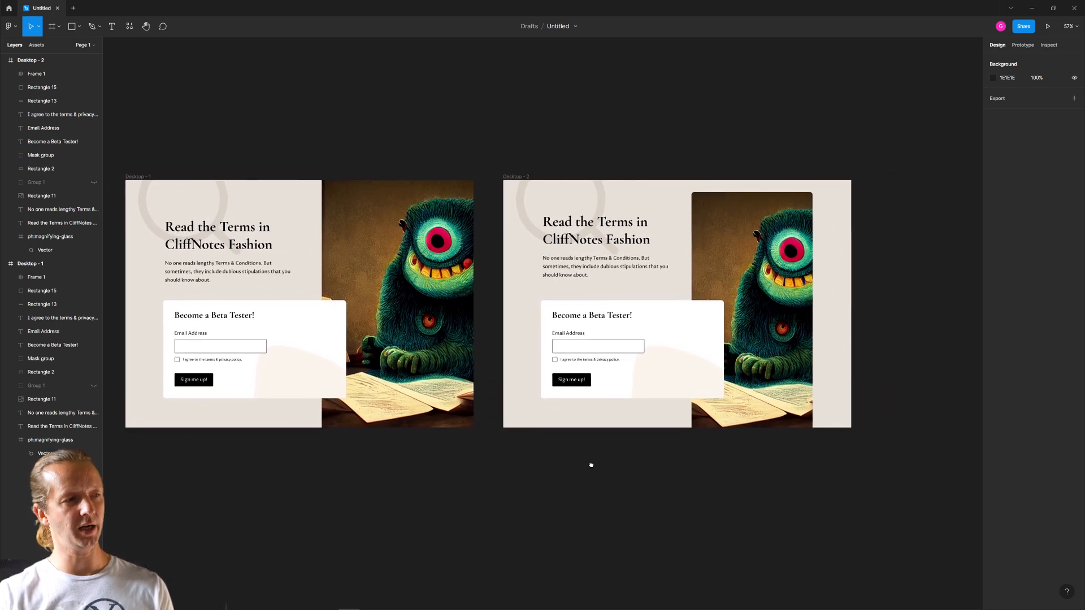
pyautogui.keyDown('ctrl'); pyautogui.scroll(3, 656, 423); pyautogui.keyUp('ctrl')
pyautogui.keyDown('ctrl'); pyautogui.scroll(2, 661, 430); pyautogui.keyUp('ctrl')
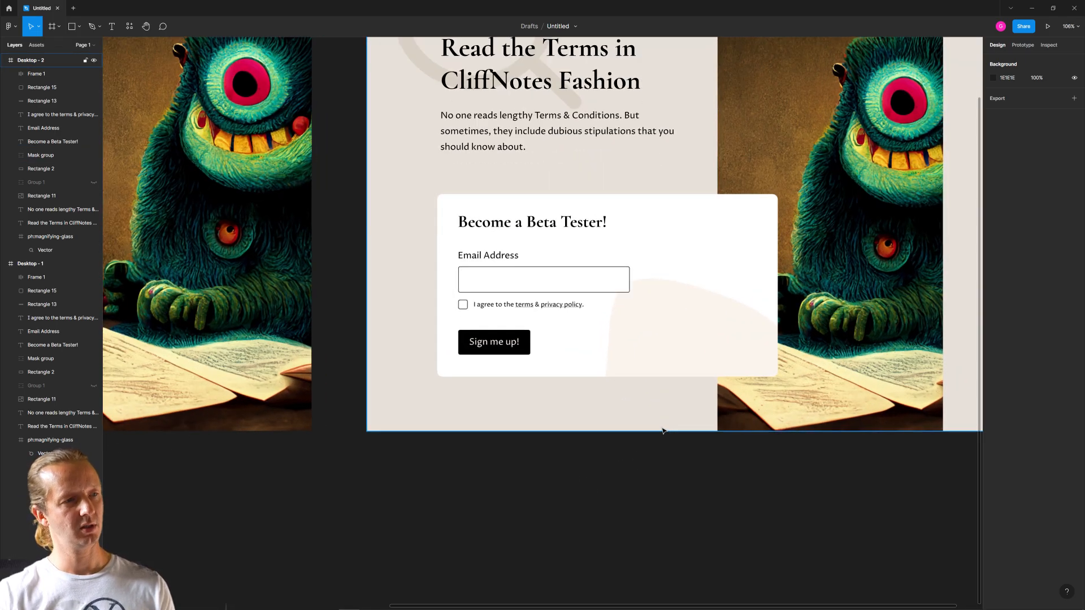
pyautogui.moveTo(672, 449); pyautogui.dragTo(586, 548)
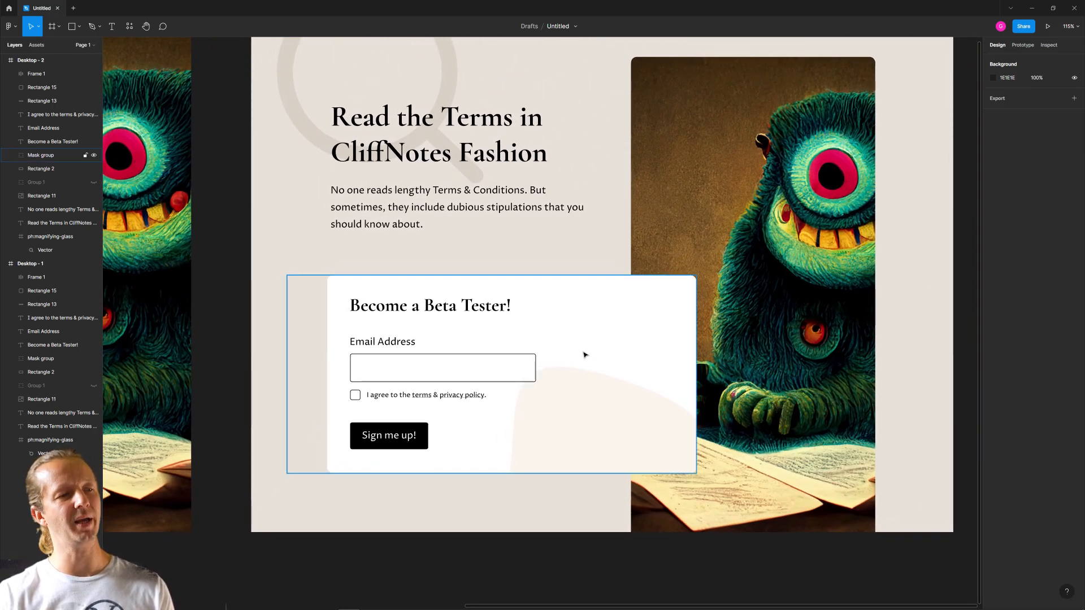
# - Narrow the duplicate's white signup card to about 503 wide and shift its masked beige shape left to sit inside the card
pyautogui.click(626, 376)
pyautogui.click(601, 258)
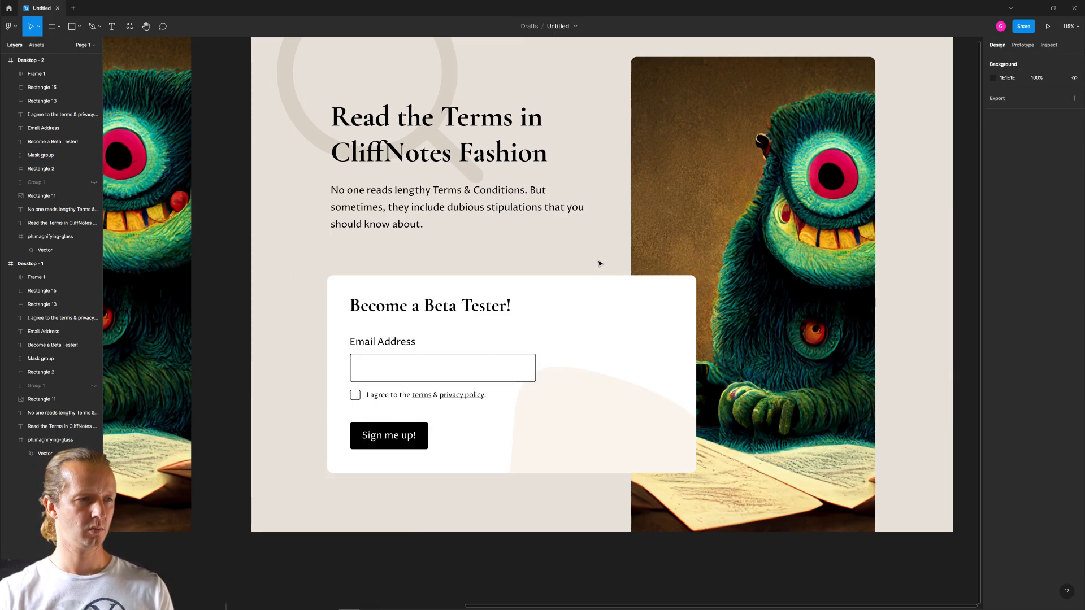
pyautogui.doubleClick(606, 294)
pyautogui.moveTo(695, 318); pyautogui.dragTo(576, 319)
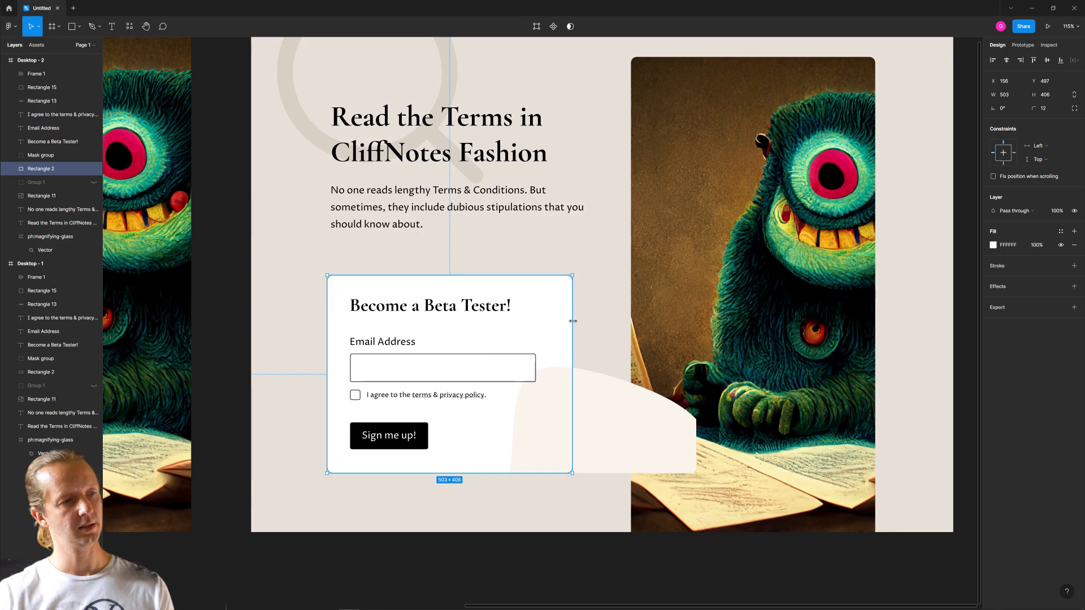
pyautogui.click(622, 417)
pyautogui.moveTo(622, 416); pyautogui.dragTo(507, 413)
pyautogui.click(536, 506)
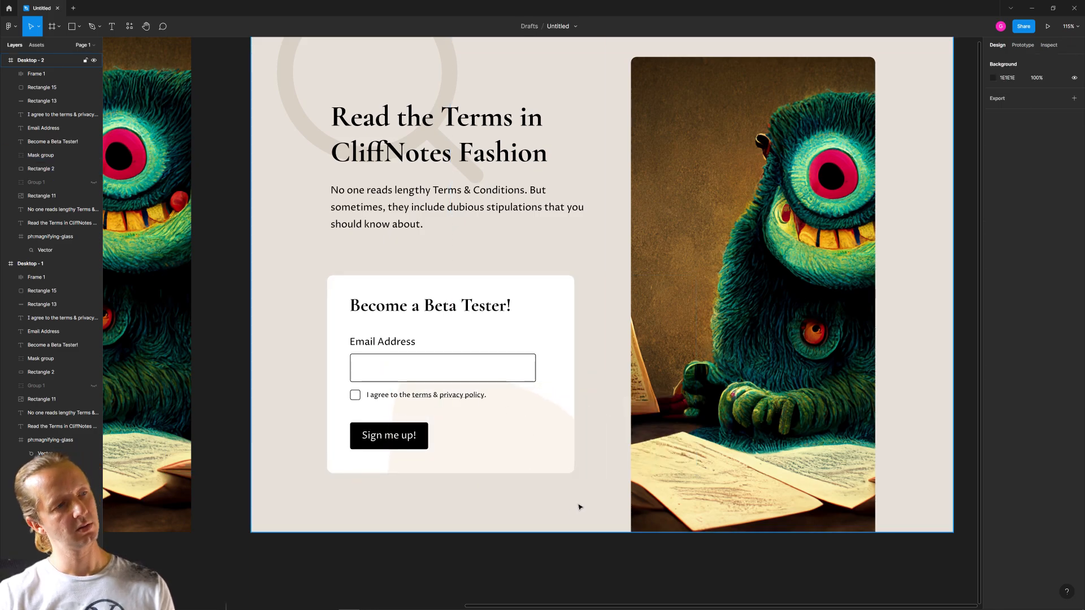
# - Show Group 1 in the duplicate frame and select the five smaller placeholder rectangles at the grid's lower right for copying
pyautogui.scroll(-5, 566, 510)
pyautogui.scroll(2, 566, 510)
pyautogui.scroll(5, 566, 511)
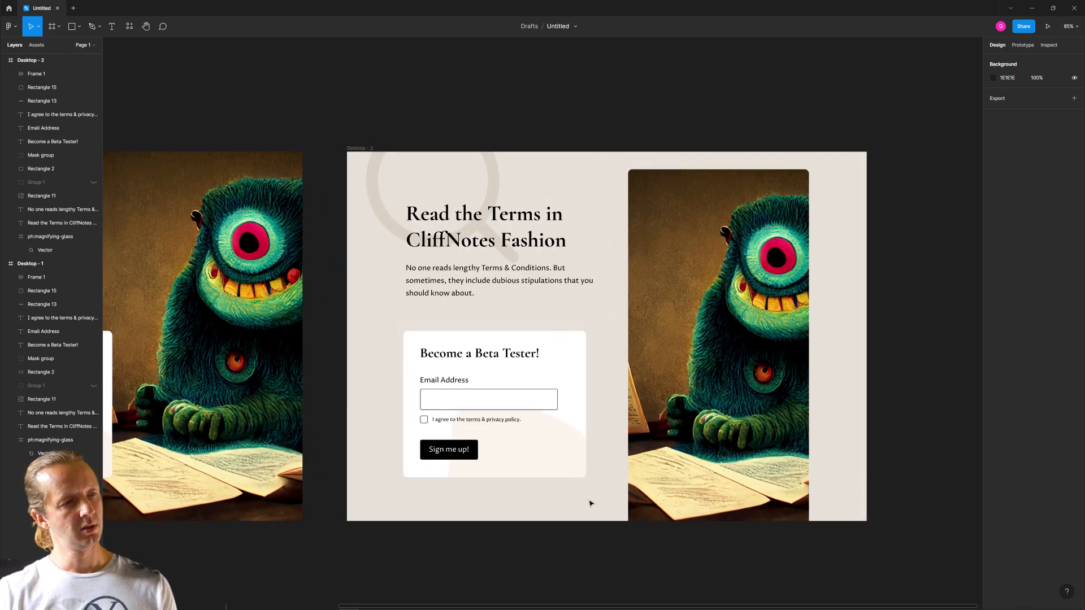
pyautogui.moveTo(588, 503); pyautogui.dragTo(529, 504)
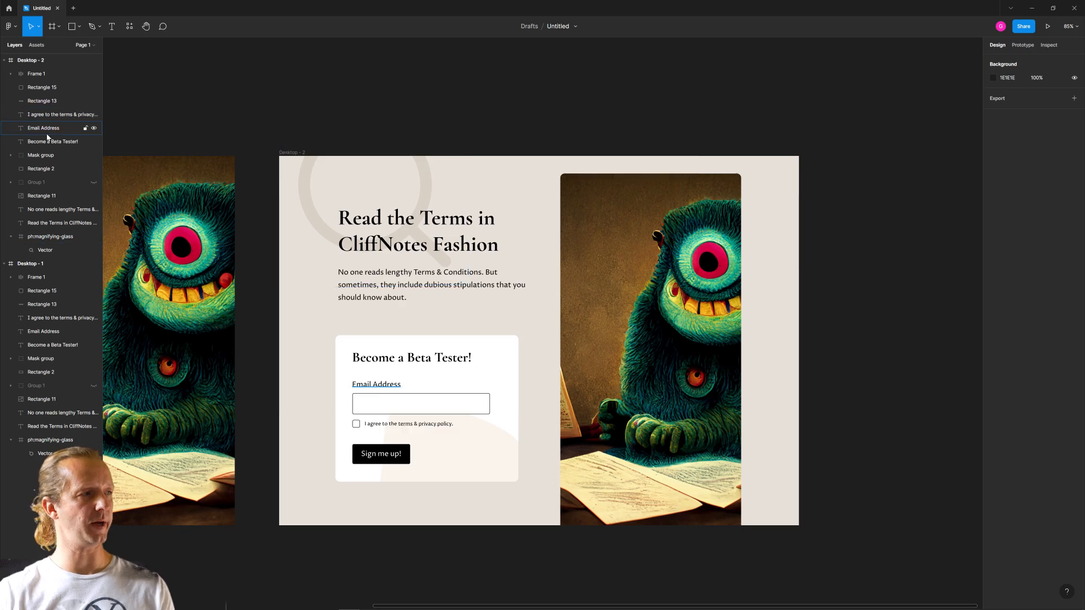
pyautogui.click(94, 182)
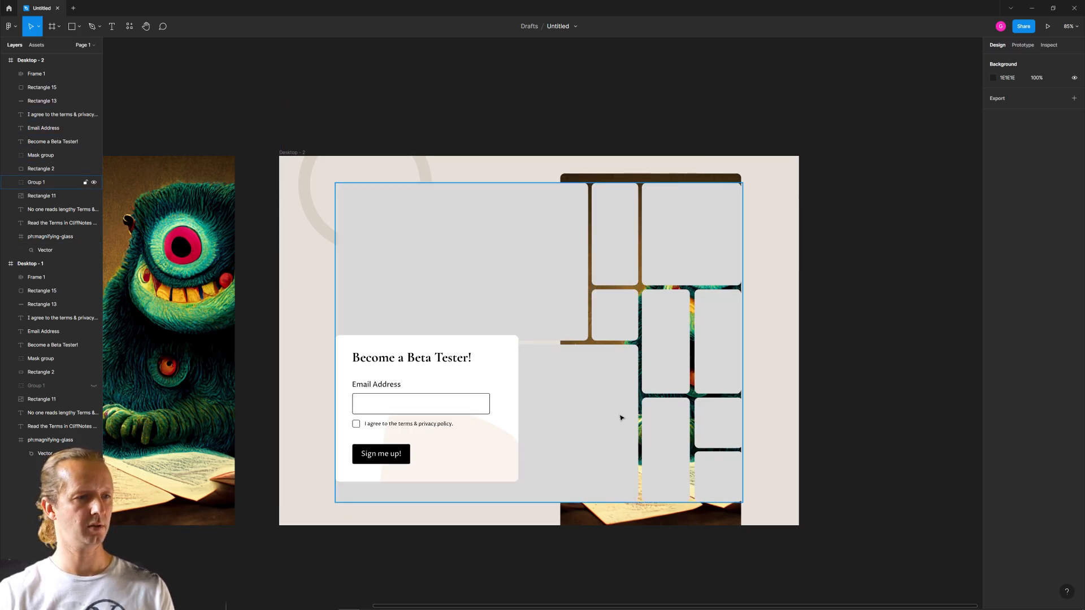
pyautogui.doubleClick(661, 441)
pyautogui.keyDown('shift'); pyautogui.click(686, 363); pyautogui.keyUp('shift')
pyautogui.keyDown('shift'); pyautogui.click(712, 361); pyautogui.keyUp('shift')
pyautogui.keyDown('shift'); pyautogui.click(713, 419); pyautogui.keyUp('shift')
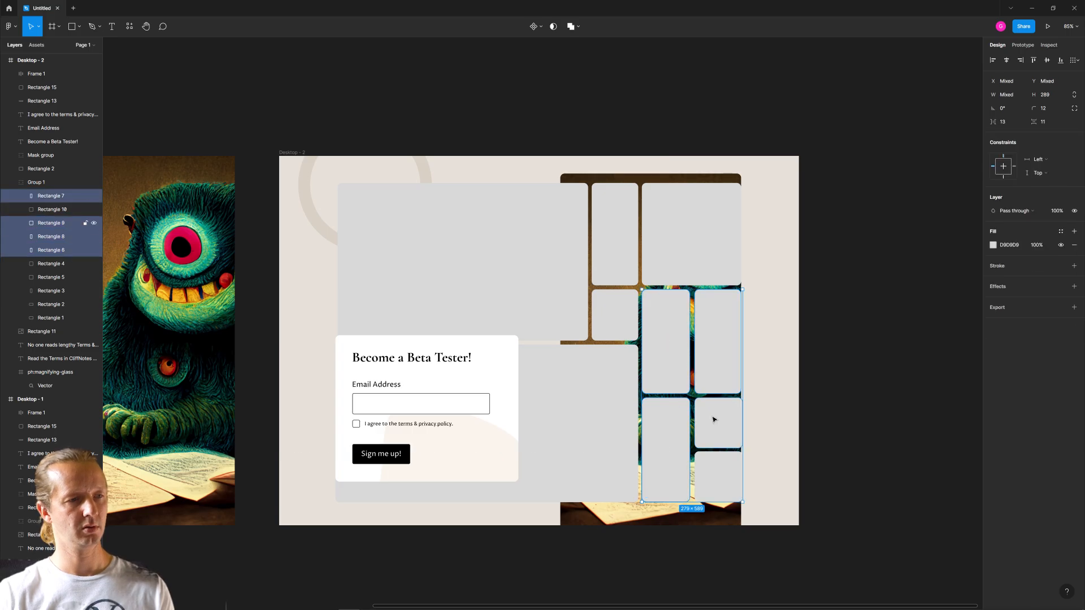
pyautogui.keyDown('shift'); pyautogui.click(723, 473); pyautogui.keyUp('shift')
# - Hide Group 1, paste the five copied rectangles, and move them up and left to overlap the monster image's left edge at X 732, Y 154
pyautogui.click(487, 281)
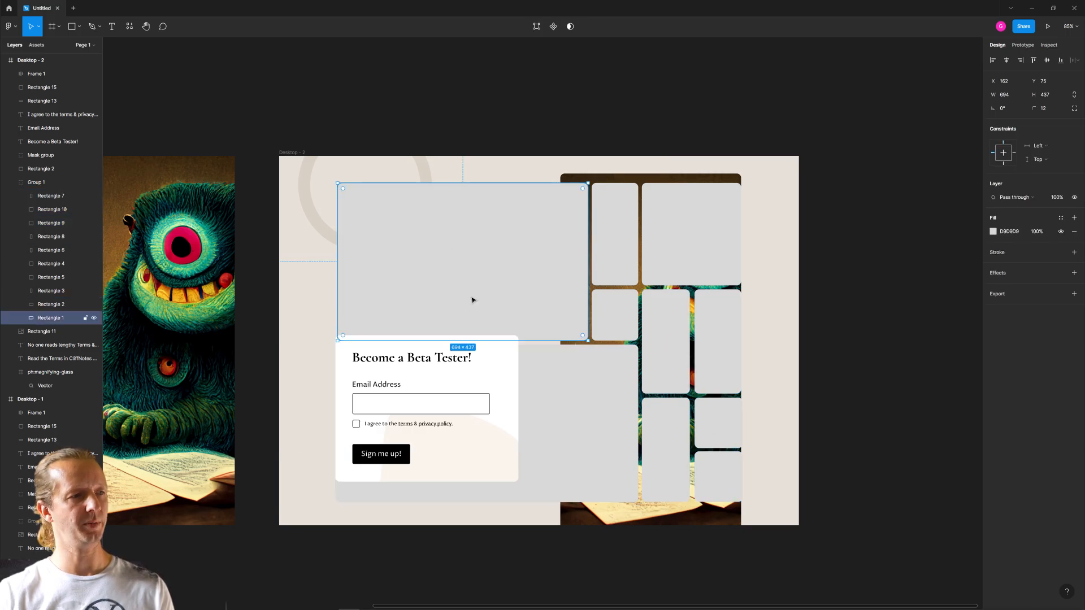
pyautogui.click(52, 183)
pyautogui.click(93, 182)
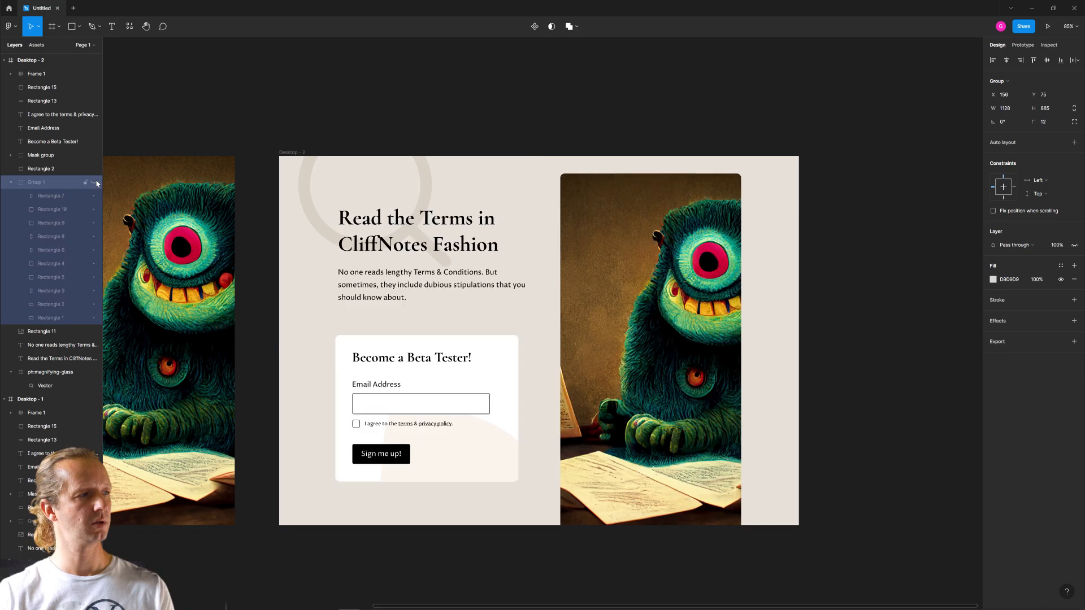
pyautogui.click(478, 93)
pyautogui.hotkey('ctrl', 'v')
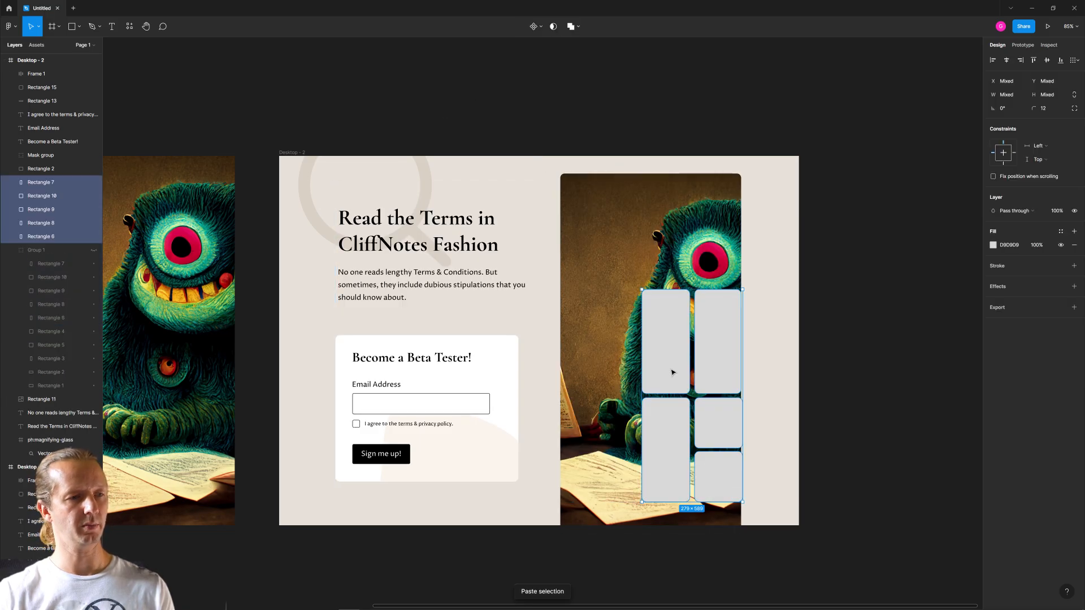
pyautogui.moveTo(670, 373); pyautogui.dragTo(582, 291)
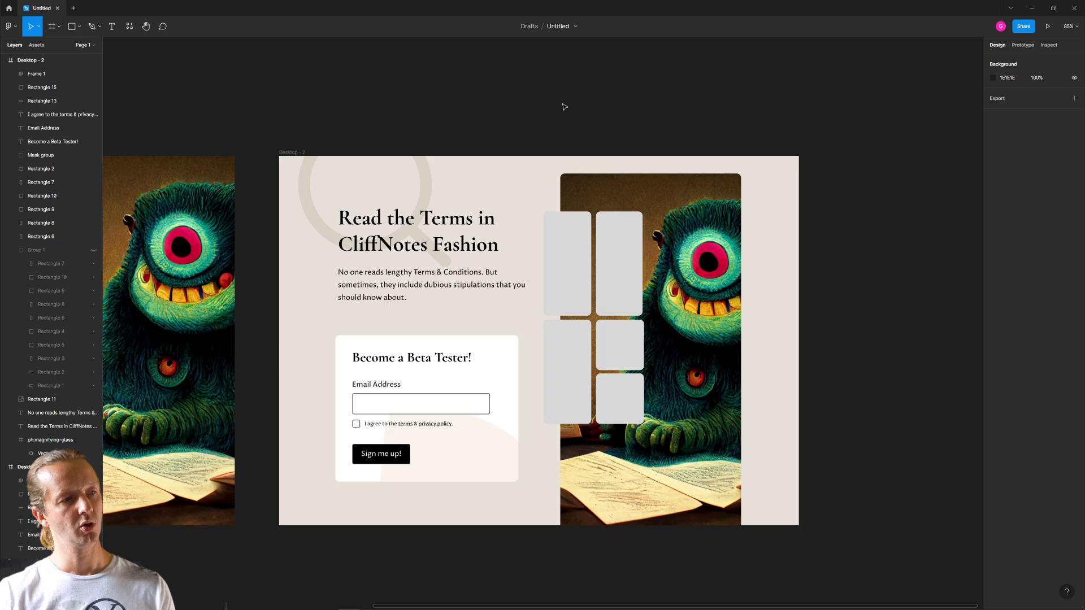
# - Fill the first of the five tiles with a typewriter photo found by searching Unsplash for "terms of service"
pyautogui.click(571, 263)
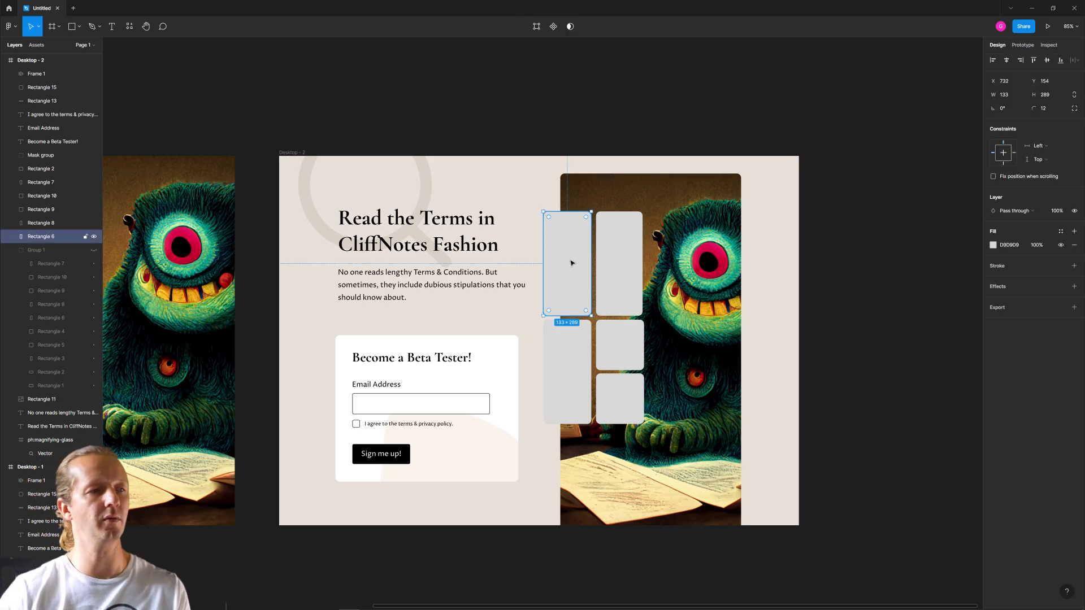
pyautogui.rightClick(853, 282)
pyautogui.moveTo(867, 355)
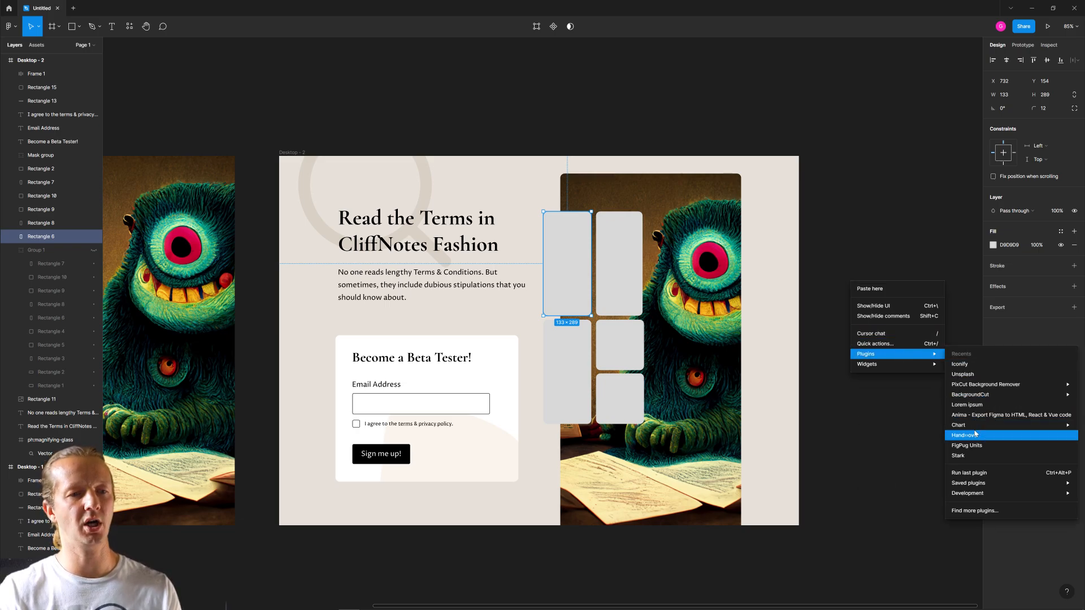
pyautogui.click(967, 375)
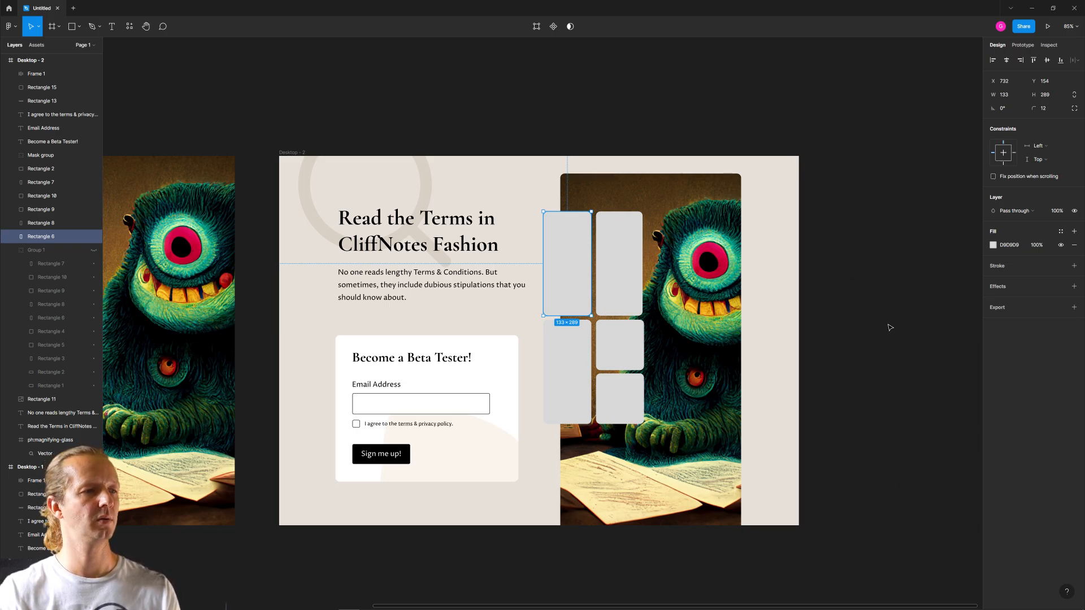
pyautogui.click(695, 307)
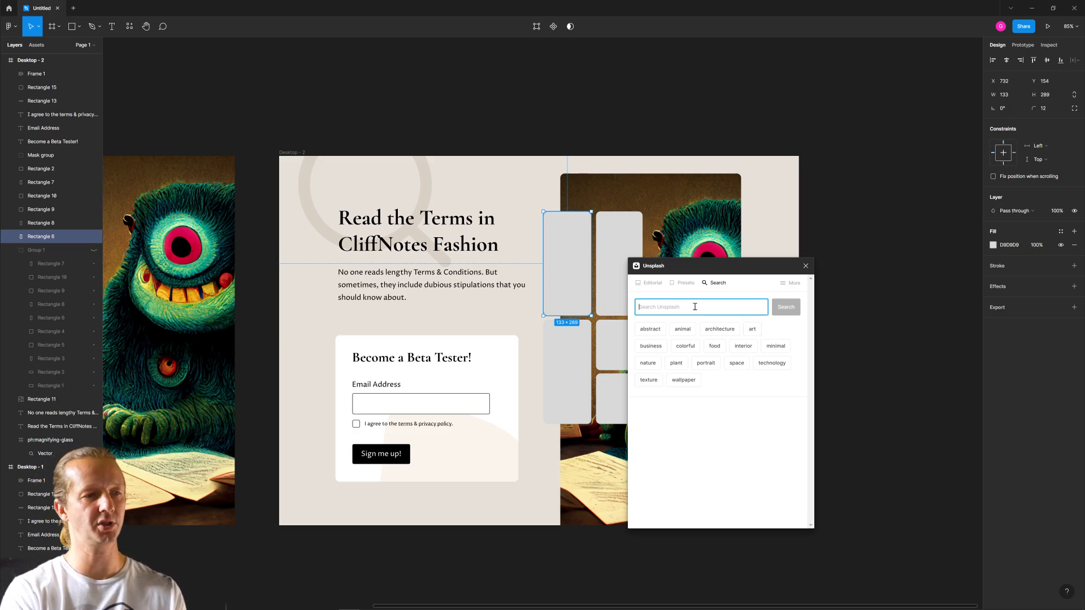
pyautogui.write('ter')
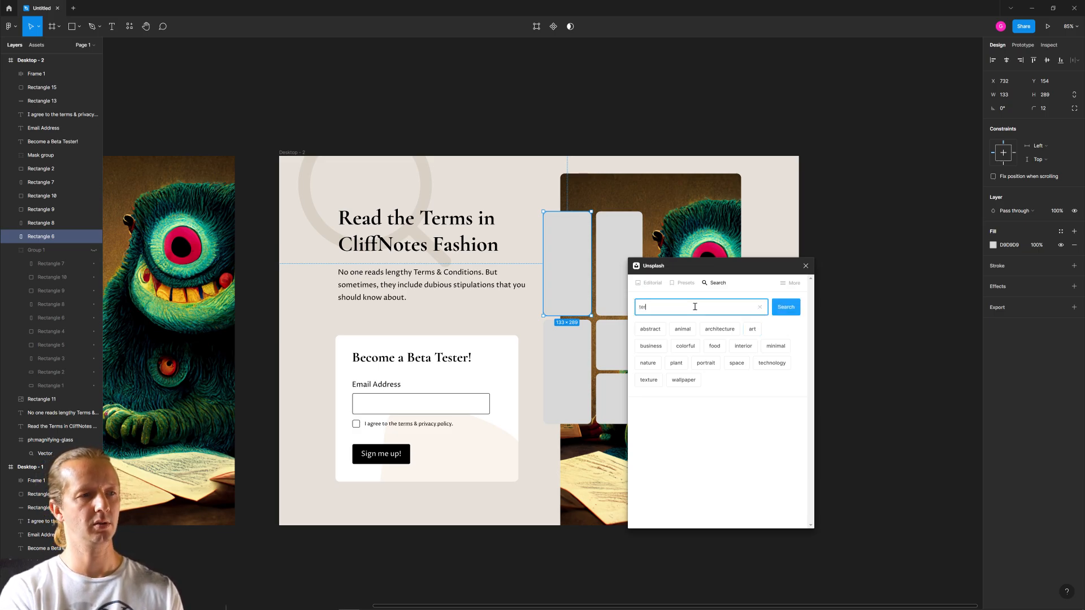
pyautogui.write('ms of service')
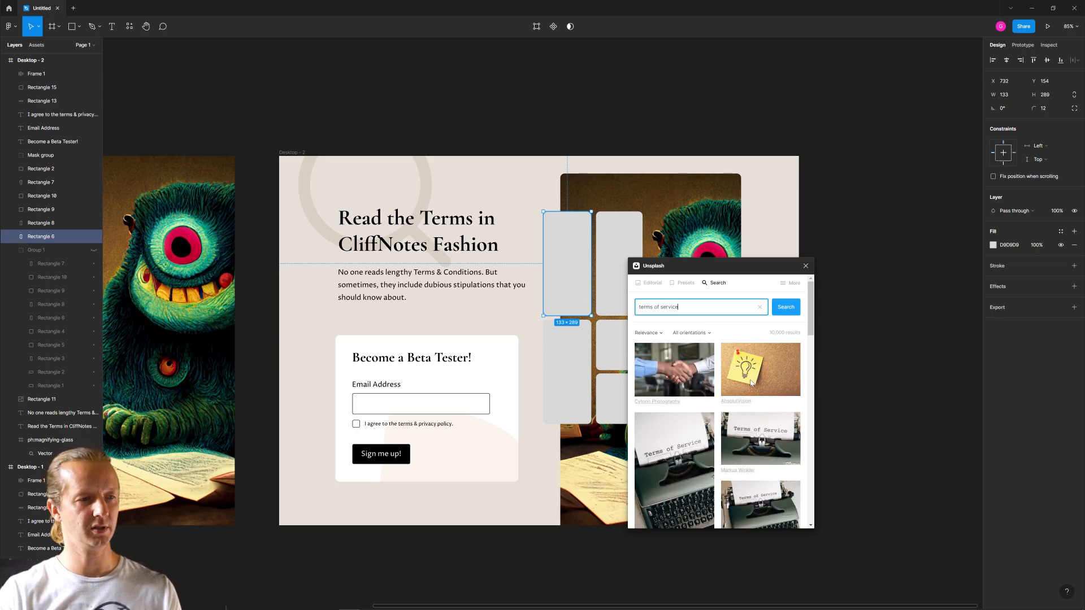
pyautogui.scroll(-3, 751, 383)
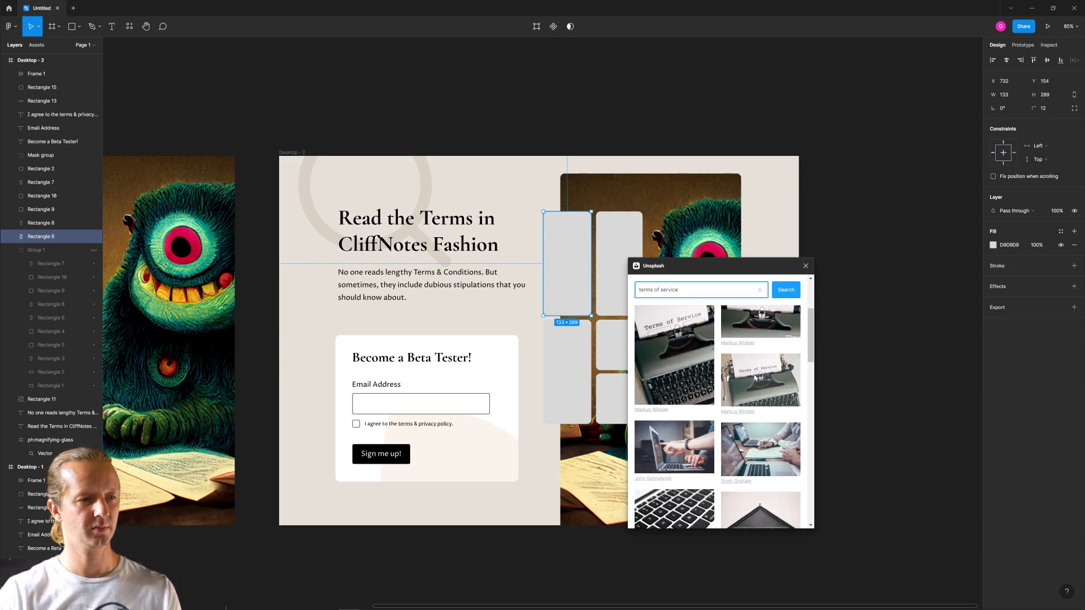
pyautogui.click(679, 349)
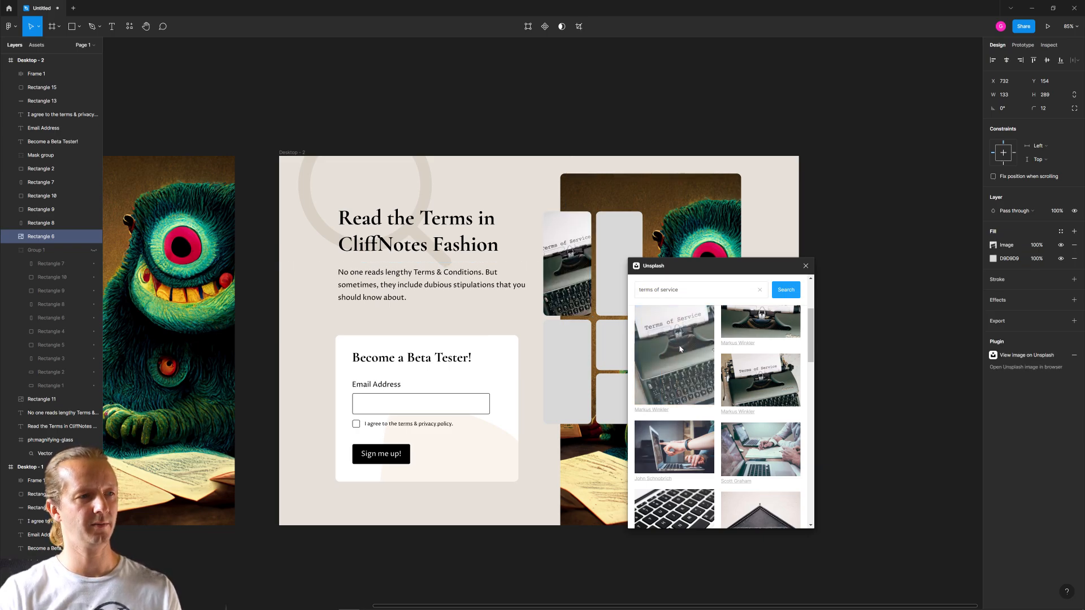
# - Delete the placeholder tile beside the typewriter photo and widen the photo tile to 279 to fill the gap
pyautogui.moveTo(706, 265); pyautogui.dragTo(865, 193)
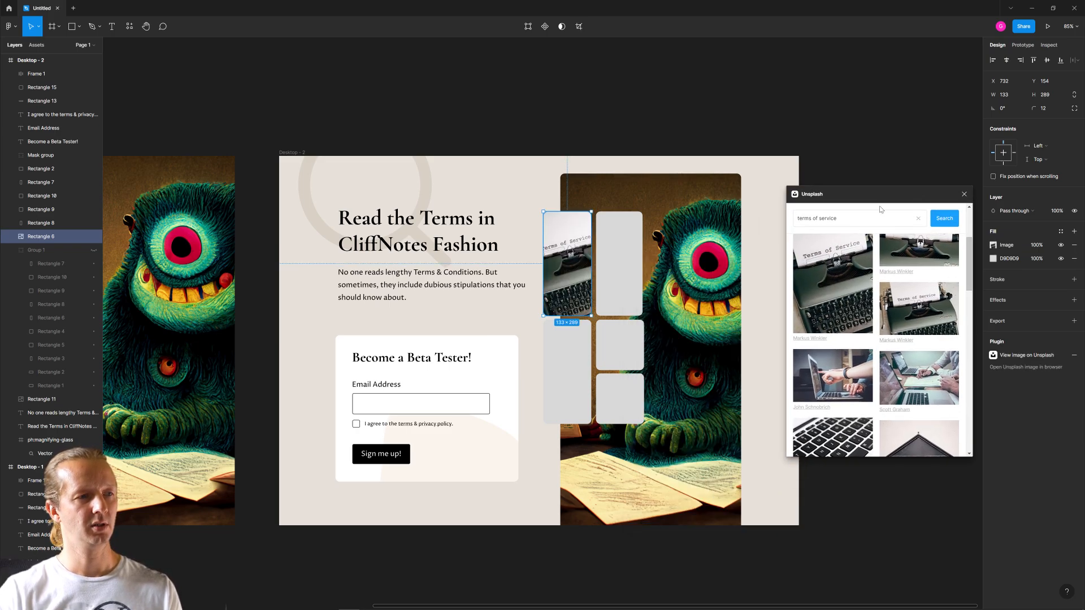
pyautogui.click(633, 255)
pyautogui.press('Delete')
pyautogui.click(587, 265)
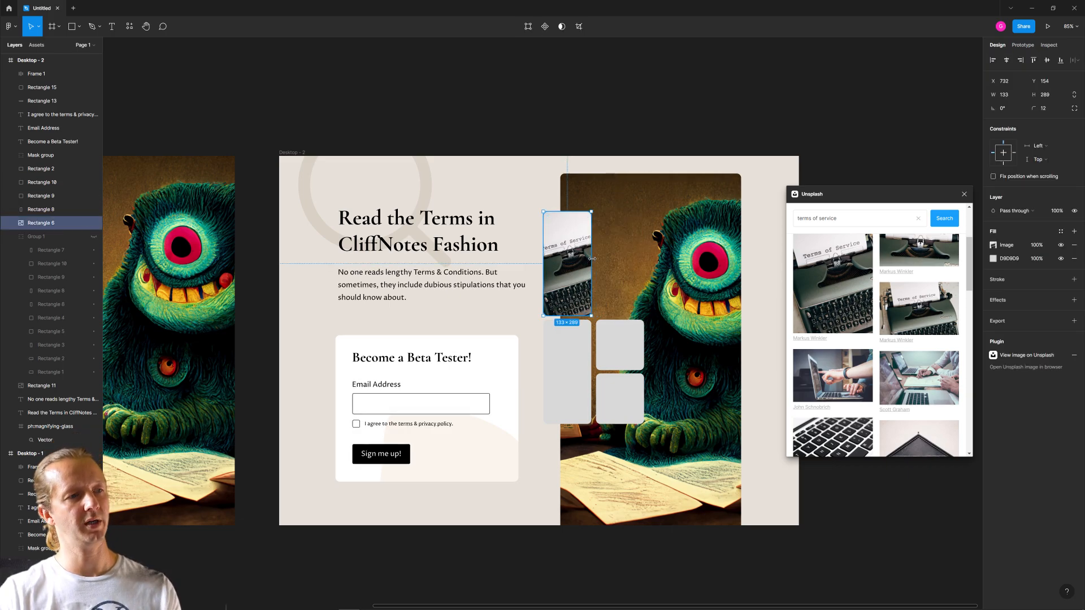
pyautogui.moveTo(592, 258); pyautogui.dragTo(644, 259)
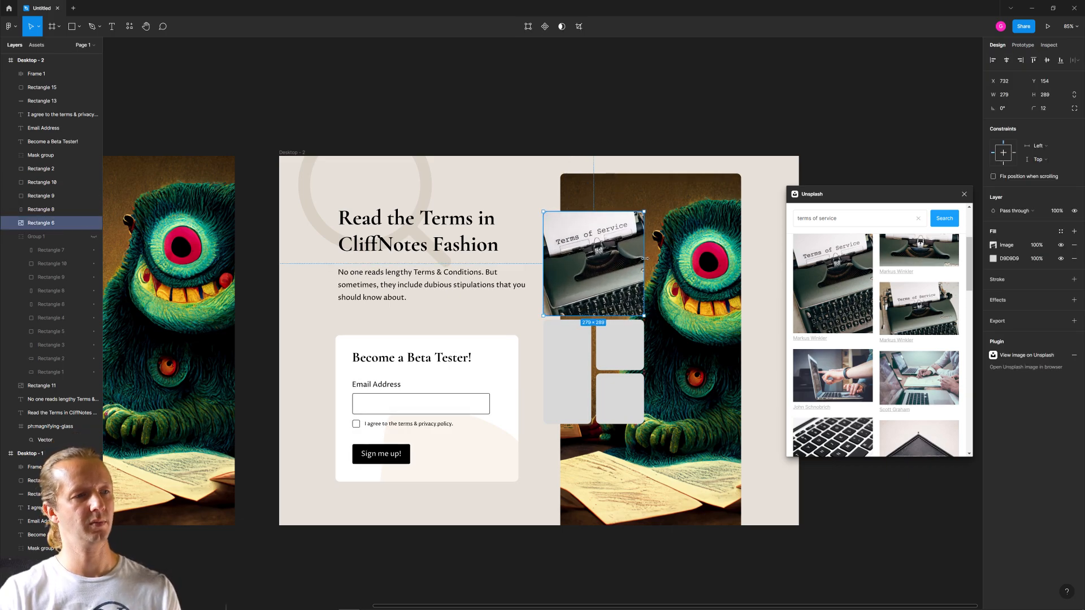
pyautogui.click(650, 138)
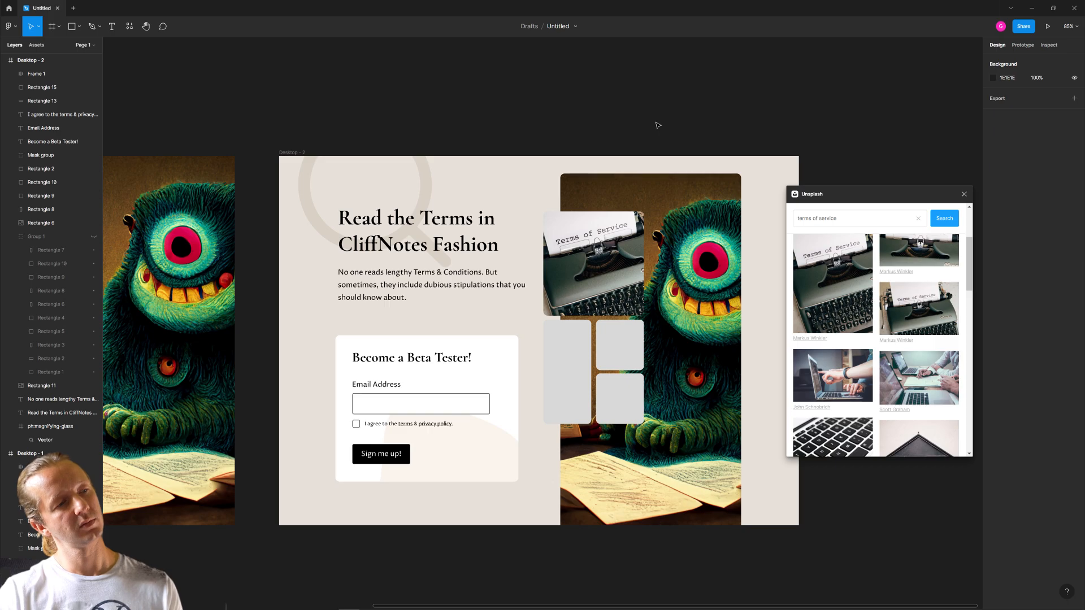
# - Move the tall monster image to X 845, Y 49 so the photo tiles overlap only its left edge
pyautogui.moveTo(683, 275); pyautogui.dragTo(743, 278)
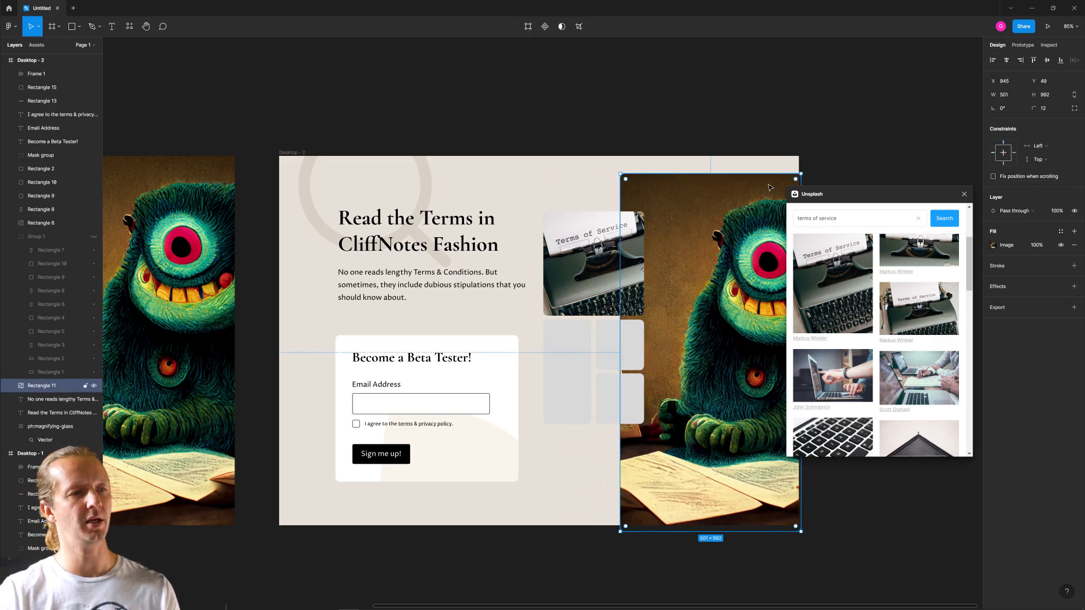
pyautogui.moveTo(793, 119); pyautogui.dragTo(717, 85)
pyautogui.click(739, 196)
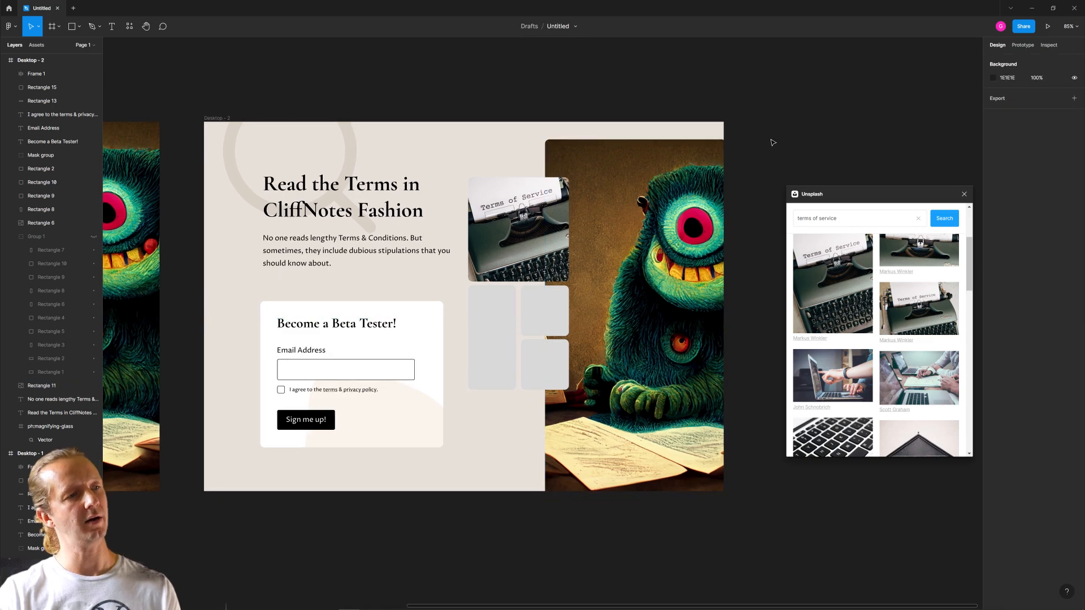
# - Close Unsplash, remove all photo and placeholder tiles from the duplicate frame, and return the monster image to its earlier position
pyautogui.click(504, 322)
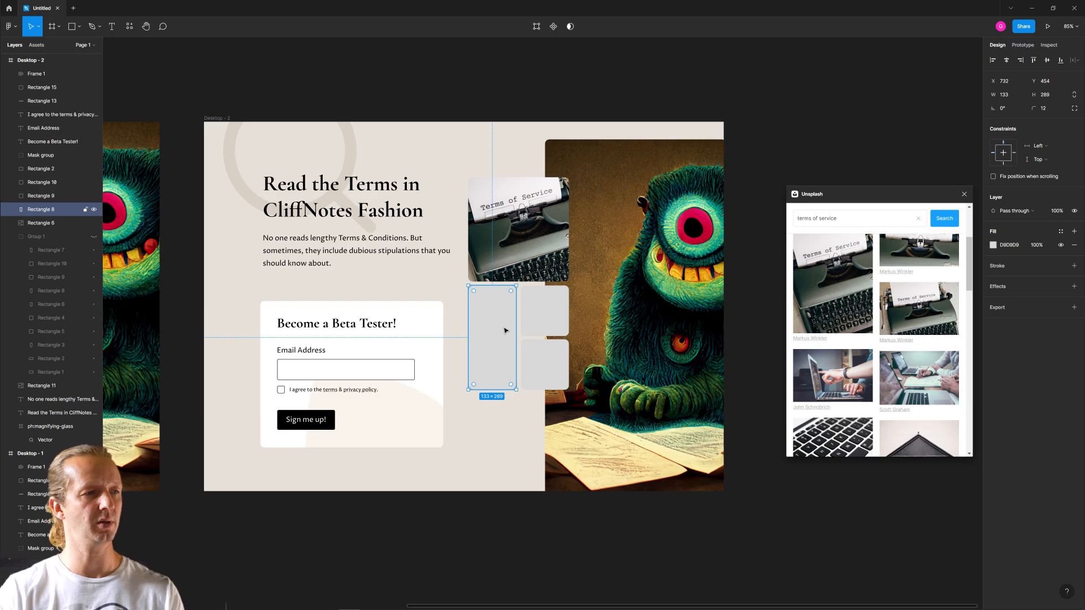
pyautogui.click(542, 362)
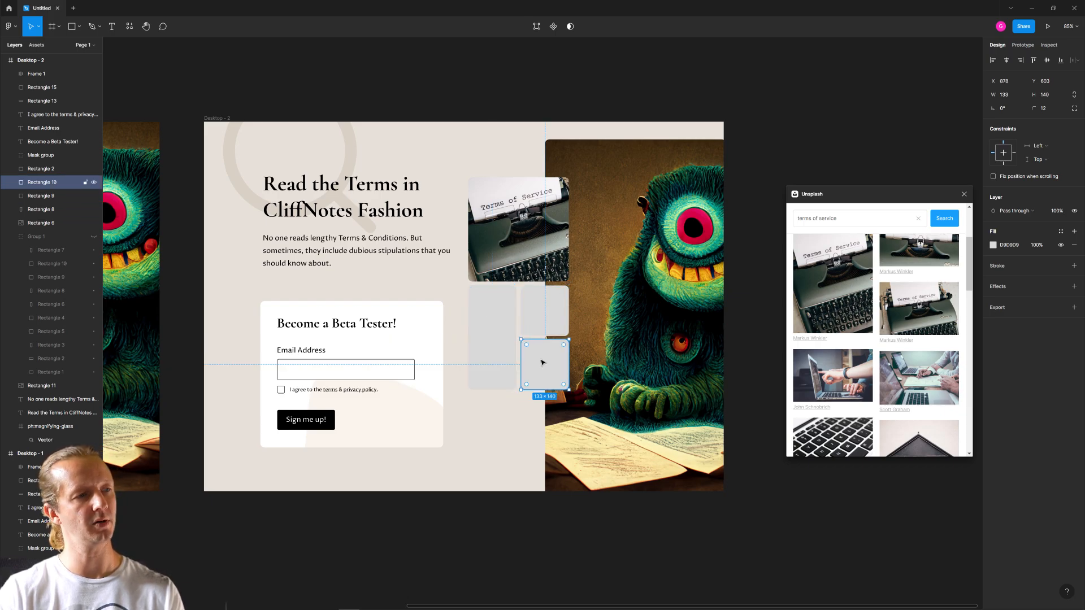
pyautogui.click(491, 346)
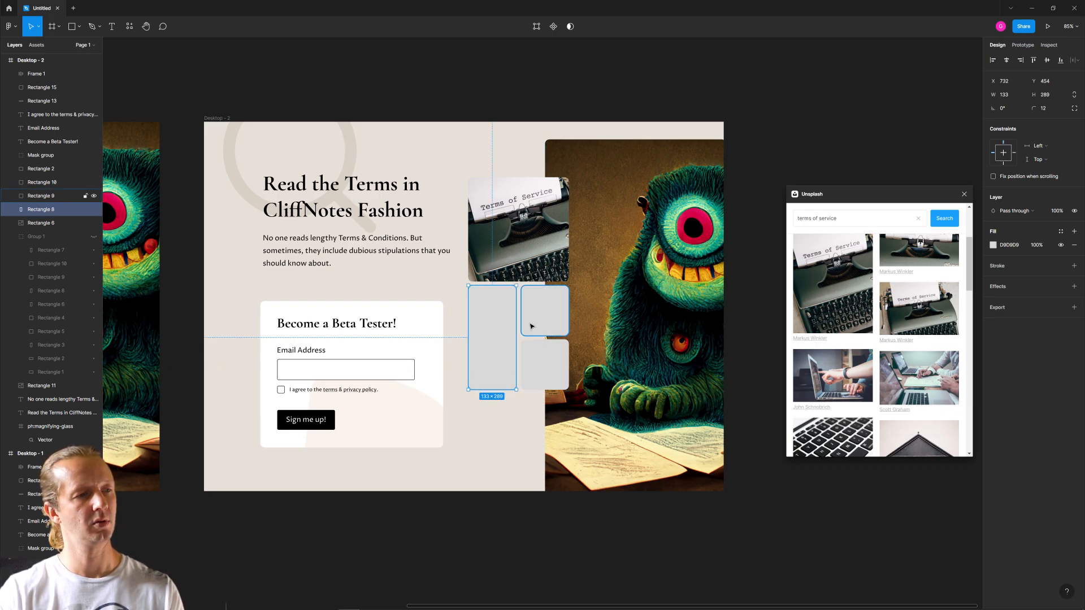
pyautogui.keyDown('shift'); pyautogui.click(545, 310); pyautogui.keyUp('shift')
pyautogui.keyDown('shift'); pyautogui.click(544, 365); pyautogui.keyUp('shift')
pyautogui.moveTo(893, 194); pyautogui.dragTo(847, 335)
pyautogui.click(992, 258)
pyautogui.scroll(-4, 687, 309)
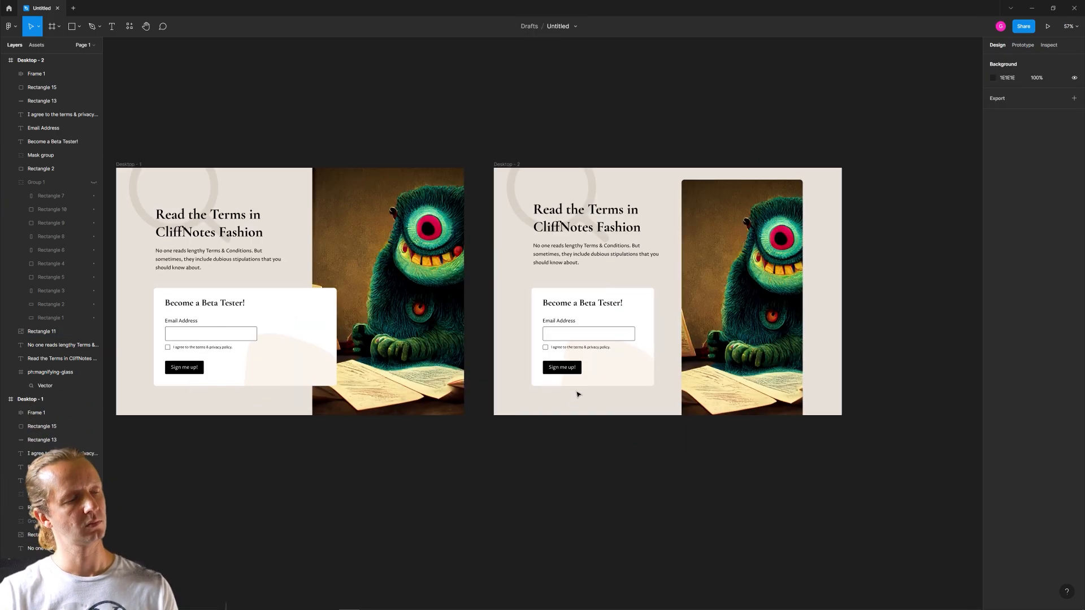
# - Review the two layouts, then examine the monster image, headline and signup card in the Desktop - 1 frame
pyautogui.click(576, 392)
pyautogui.scroll(5, 576, 392)
pyautogui.scroll(-3, 581, 361)
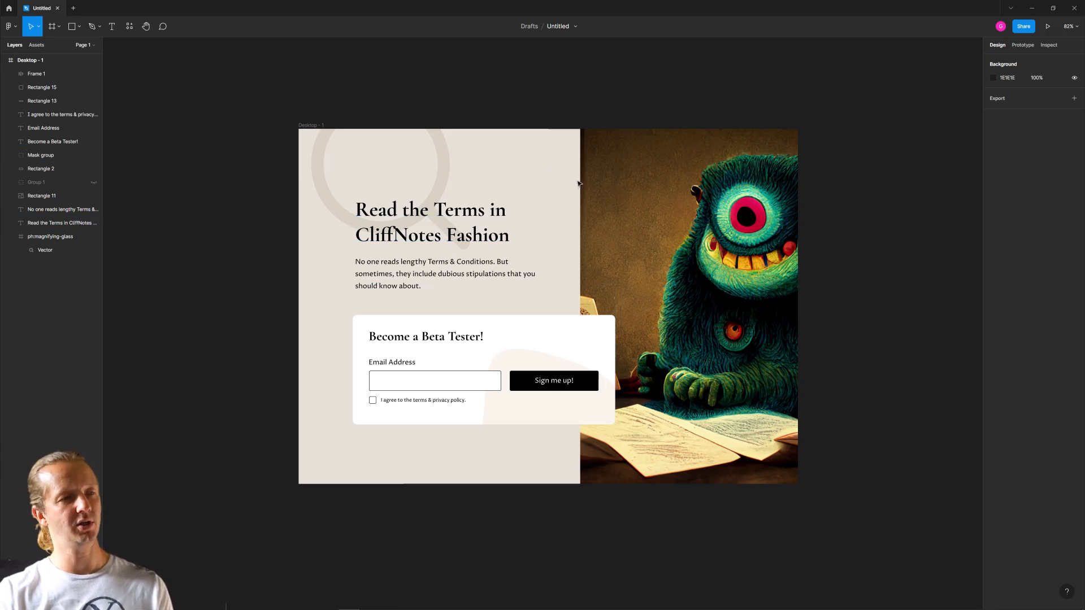
pyautogui.click(659, 194)
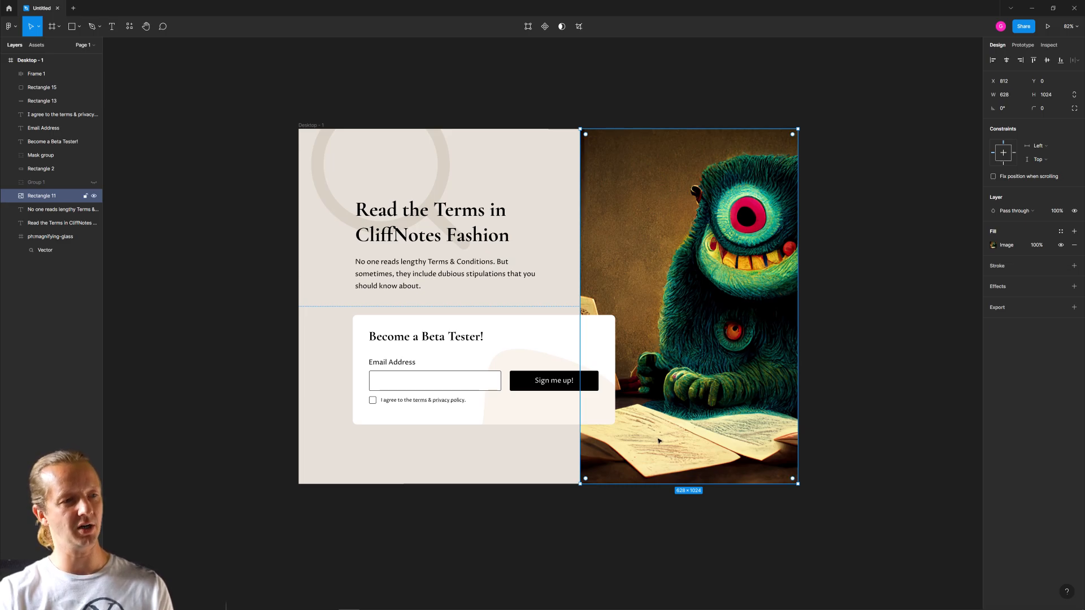
pyautogui.click(839, 361)
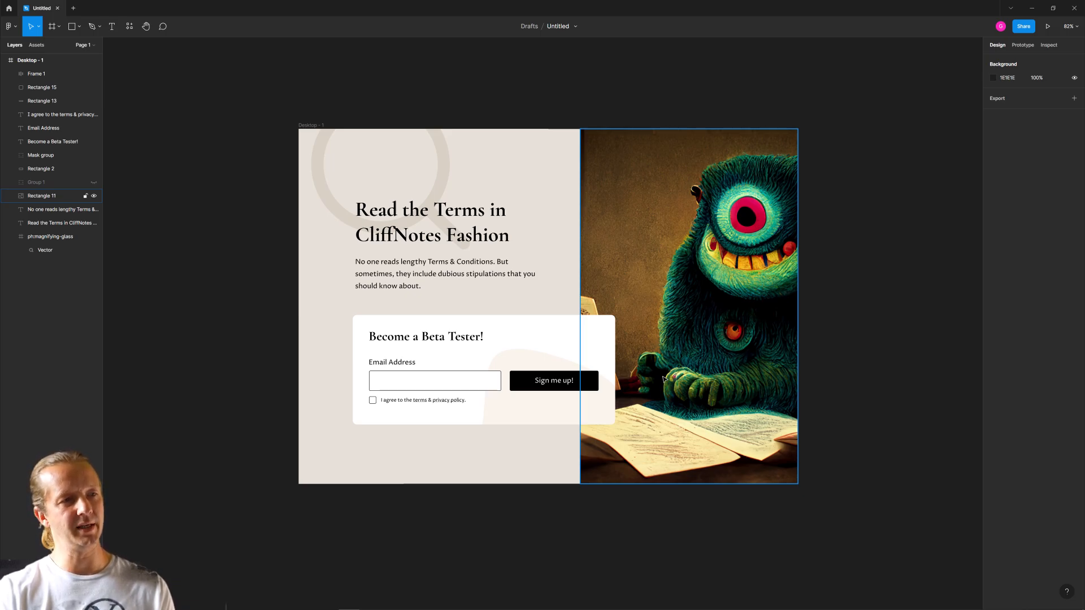
pyautogui.click(865, 235)
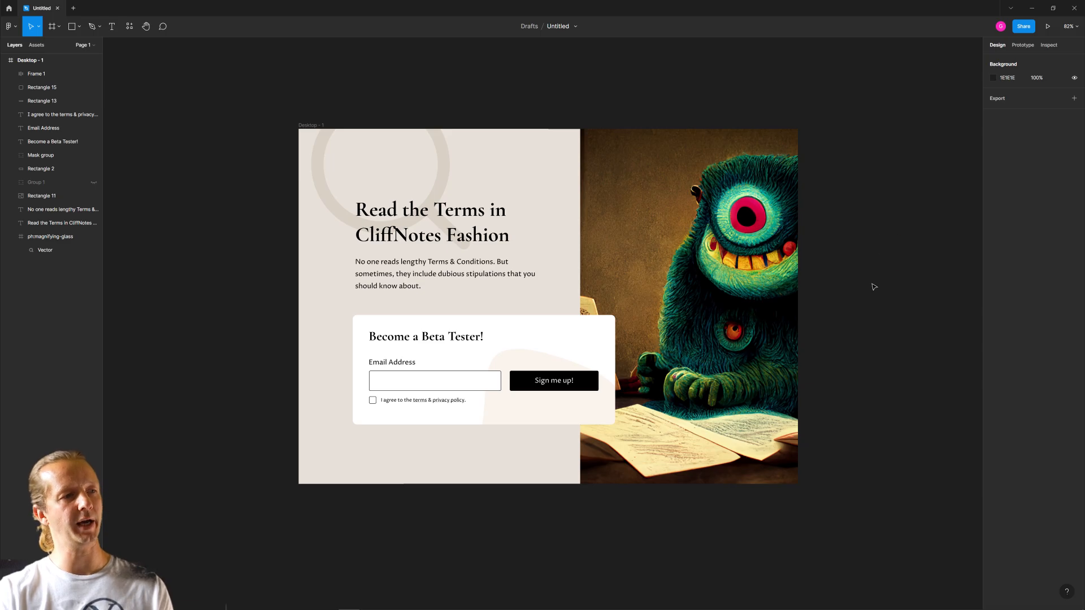
pyautogui.click(460, 189)
pyautogui.click(537, 167)
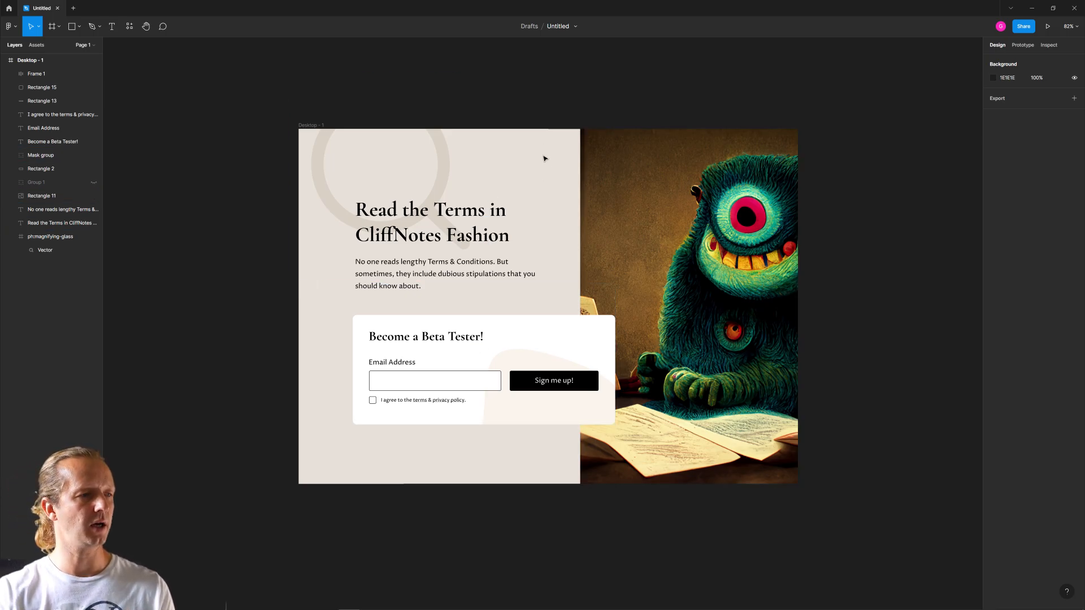
pyautogui.scroll(-5, 534, 171)
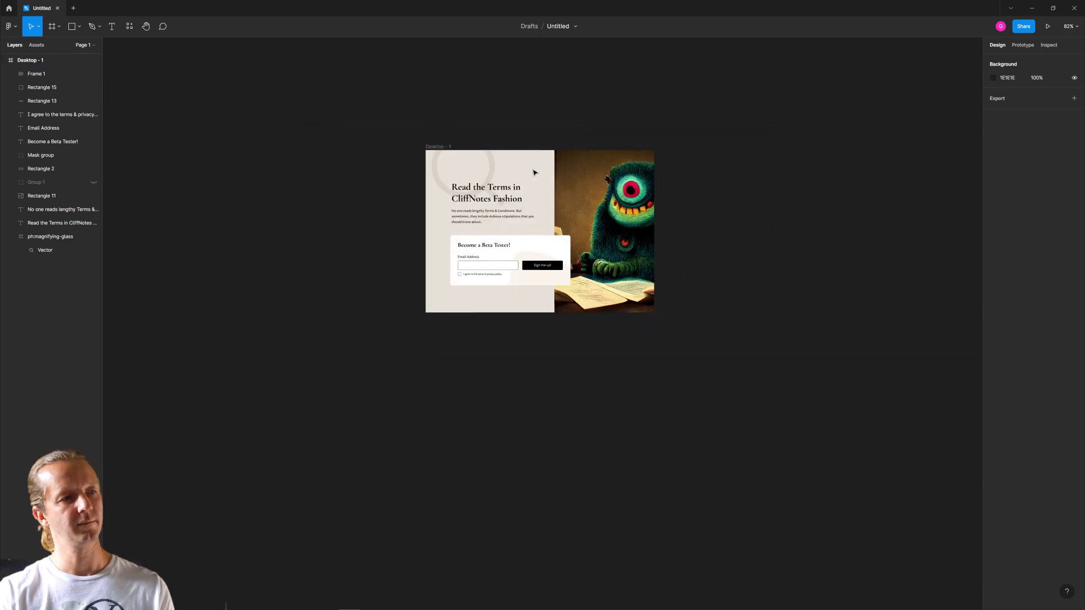
pyautogui.scroll(6, 534, 171)
pyautogui.moveTo(574, 187); pyautogui.dragTo(497, 179)
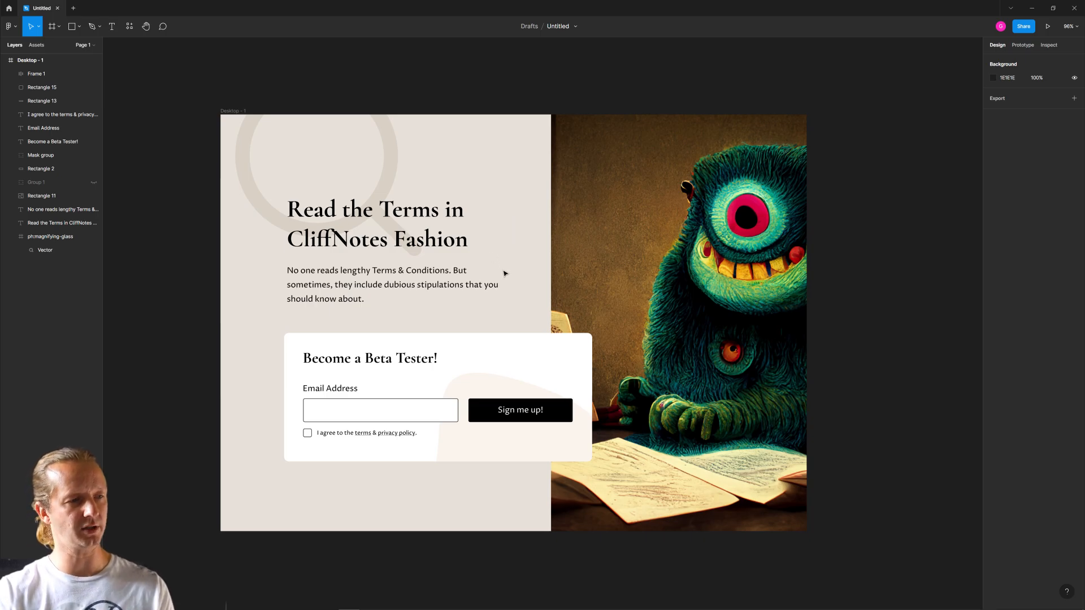
pyautogui.click(430, 358)
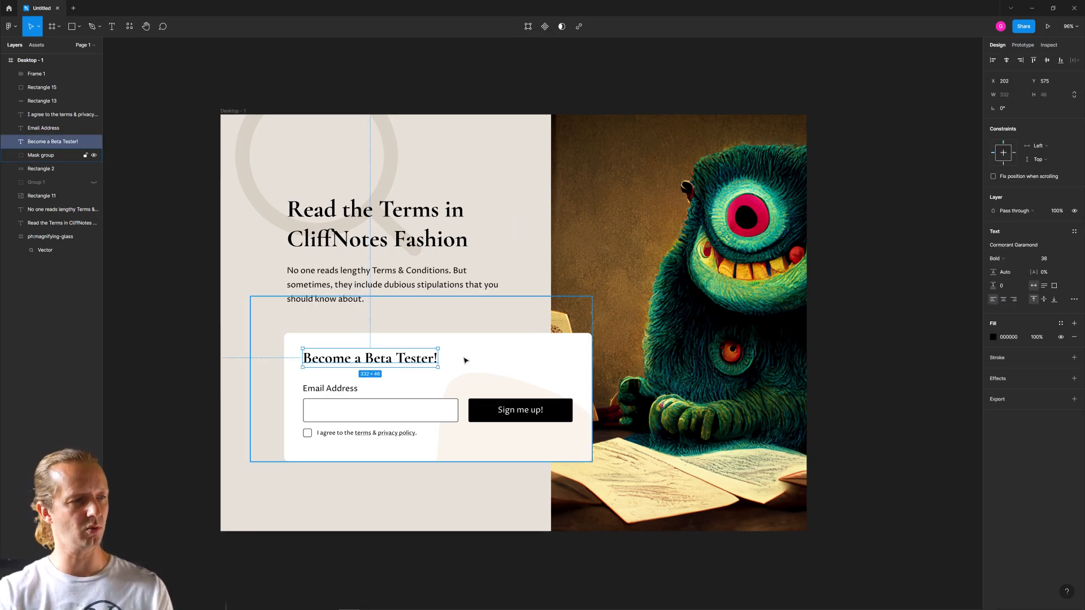
pyautogui.click(520, 284)
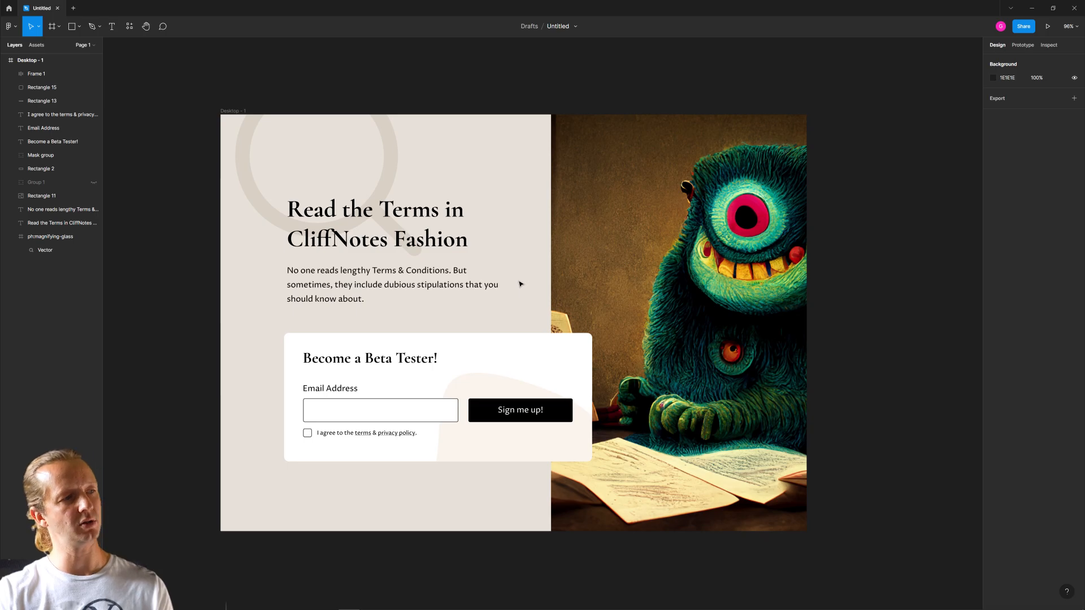